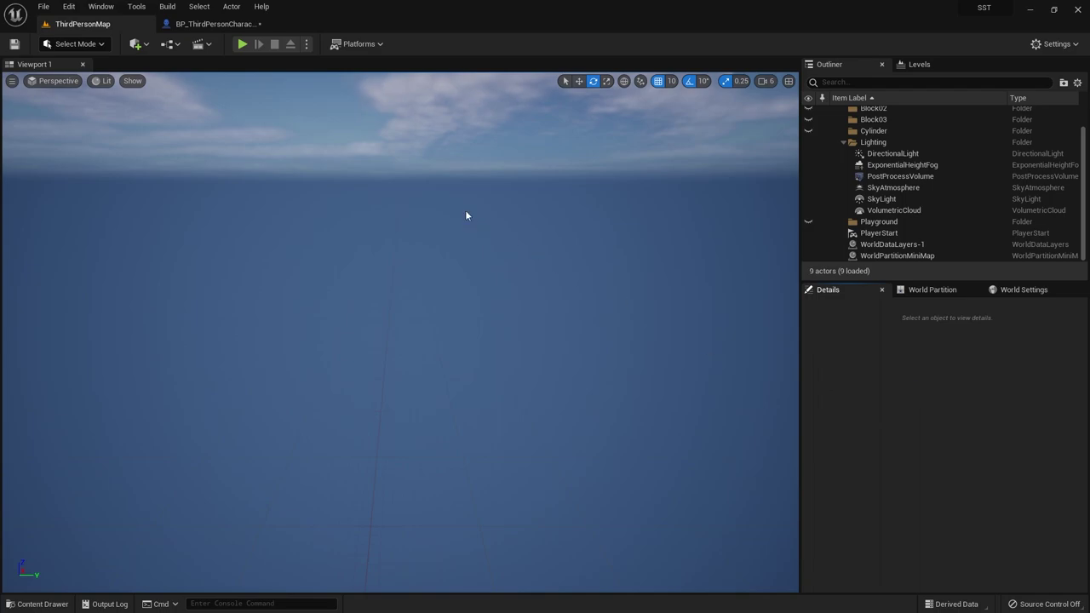
Test-play the bridge level, then stop the run.
right_drag(458, 204, 458, 204)
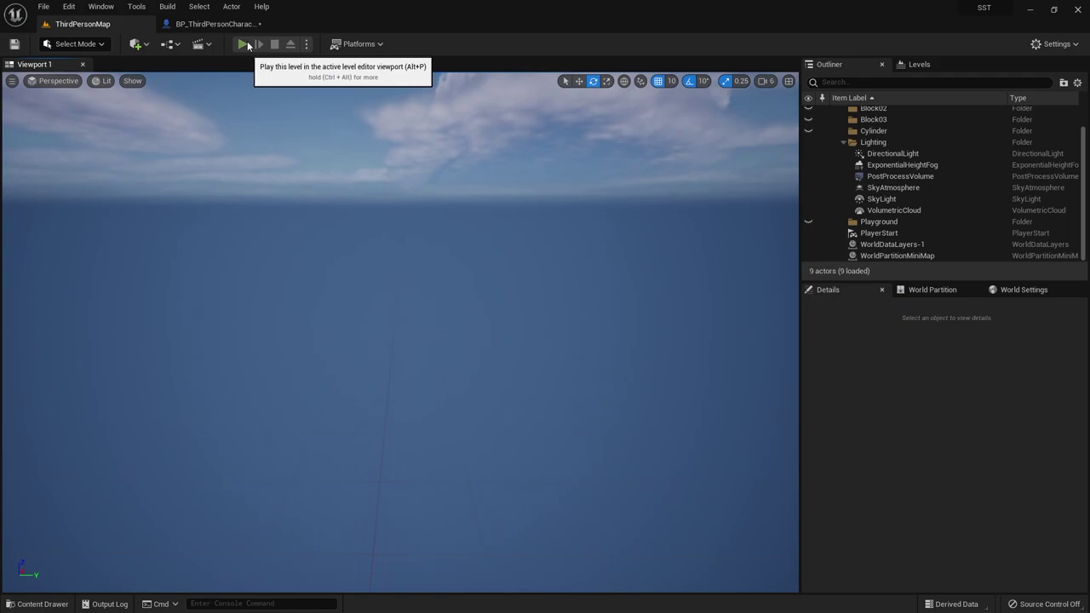
click(242, 43)
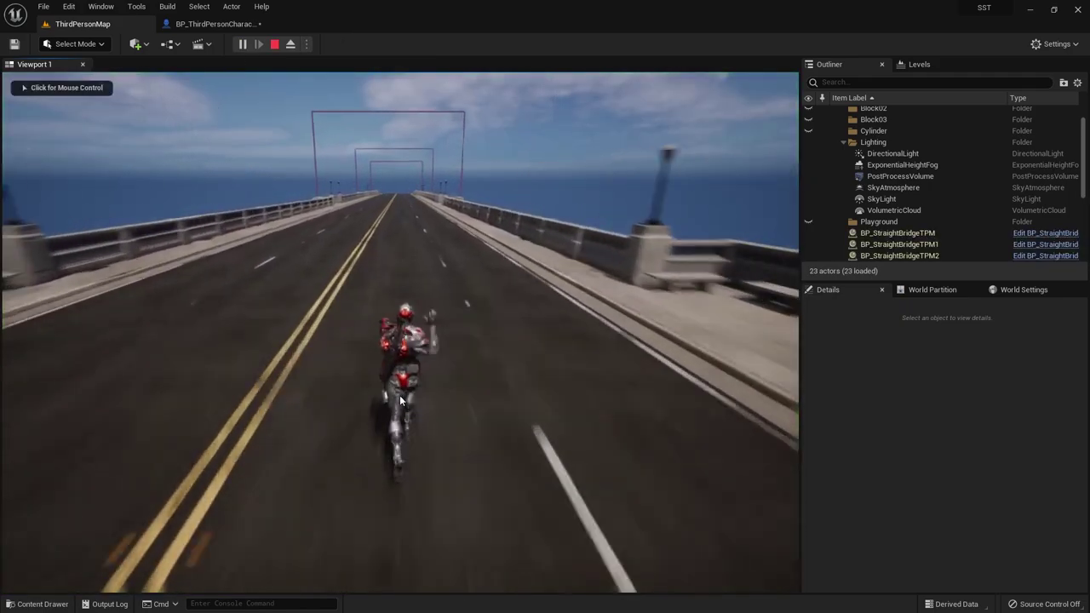
click(403, 369)
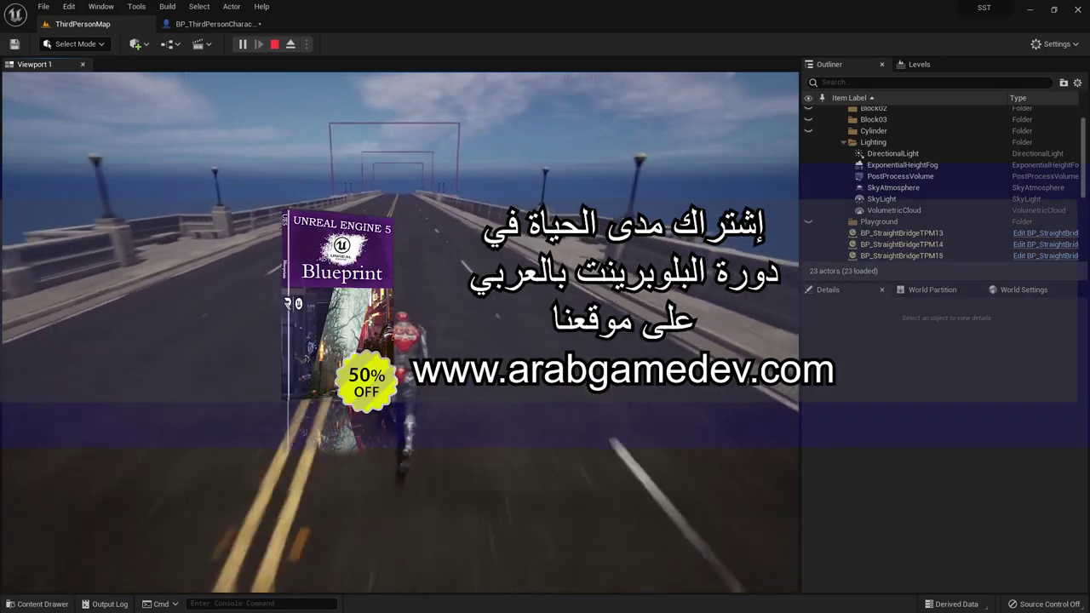
key(Escape)
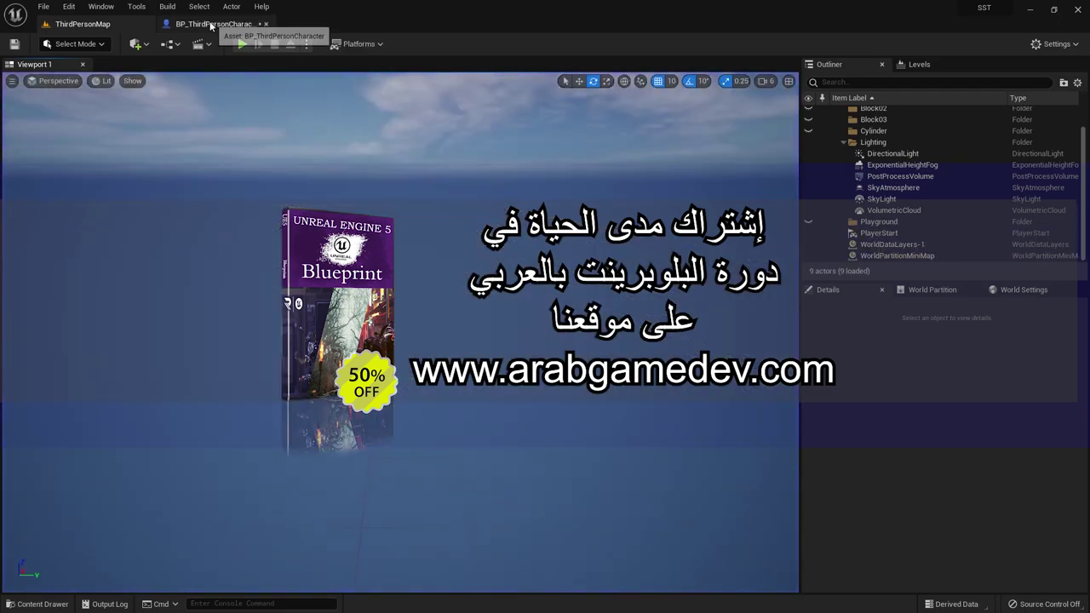
In BP_ThirdPersonCharacter, delete the four Move Right / Left movement nodes.
click(213, 24)
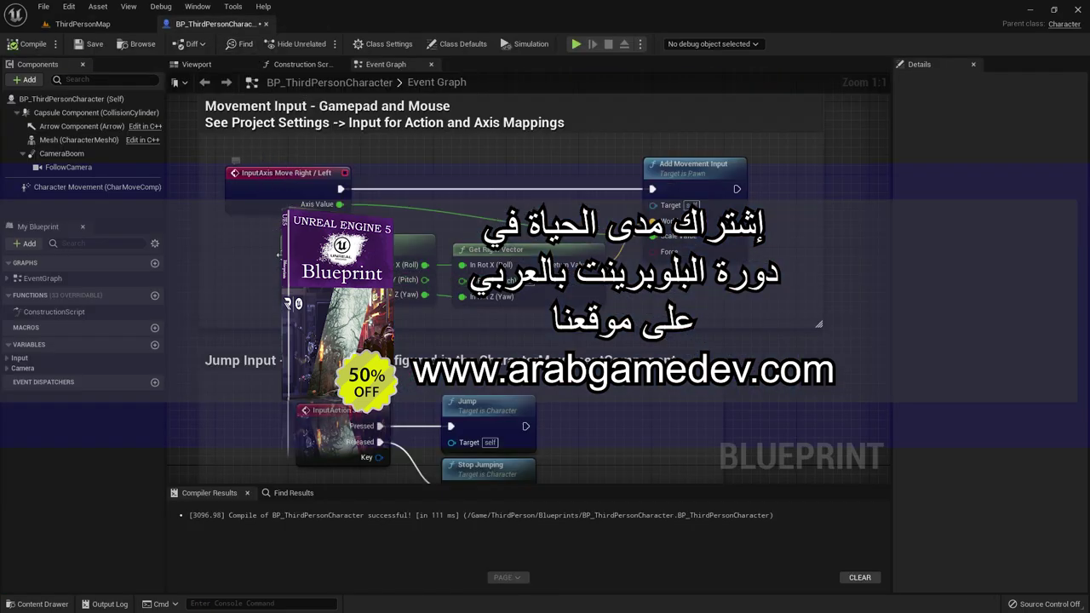
drag(267, 153, 703, 292)
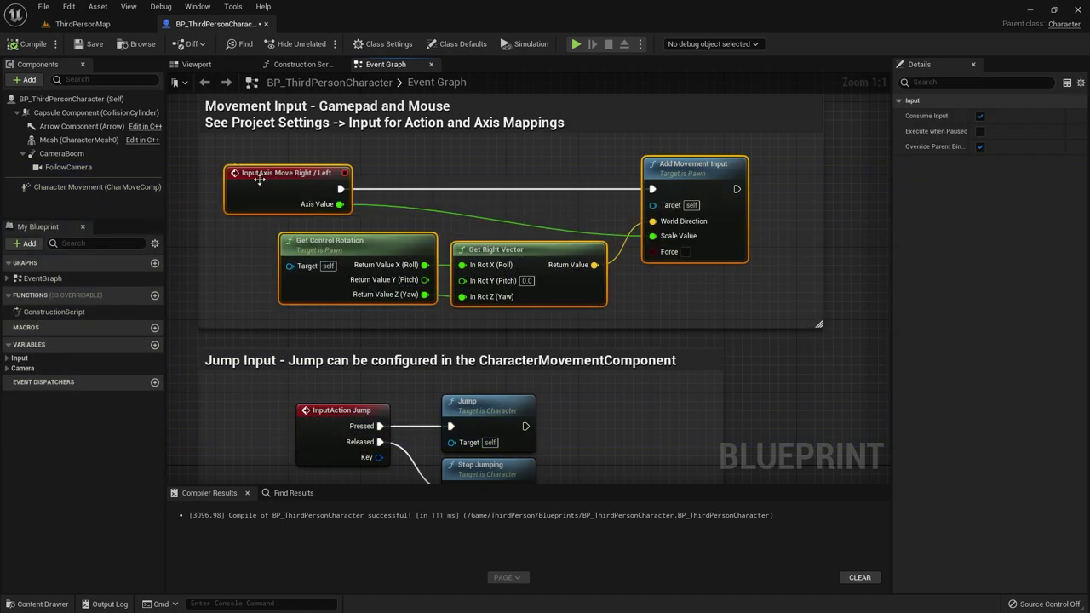
click(294, 181)
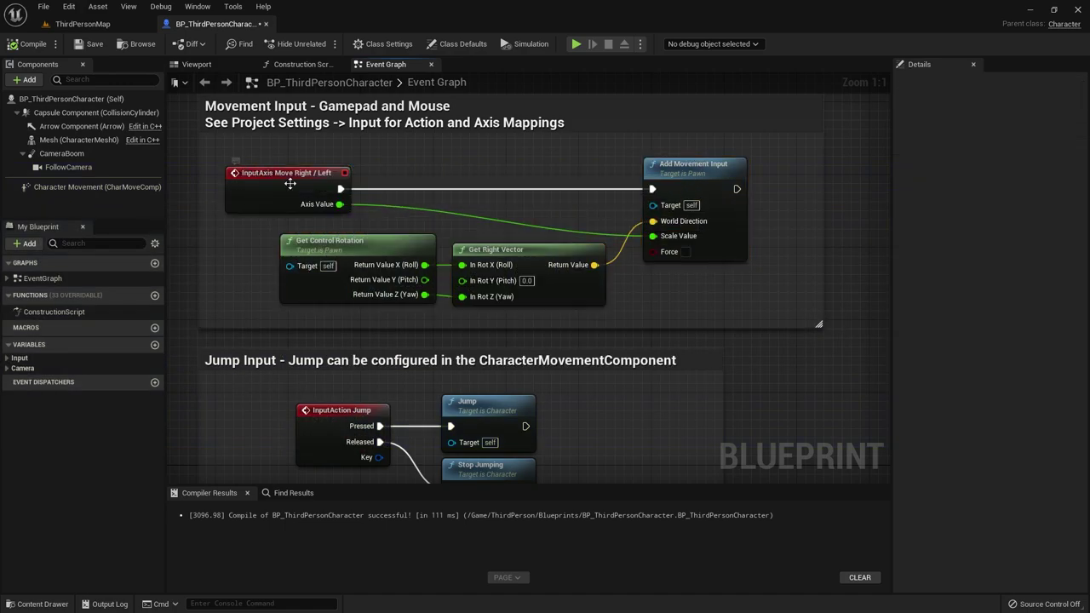
click(694, 168)
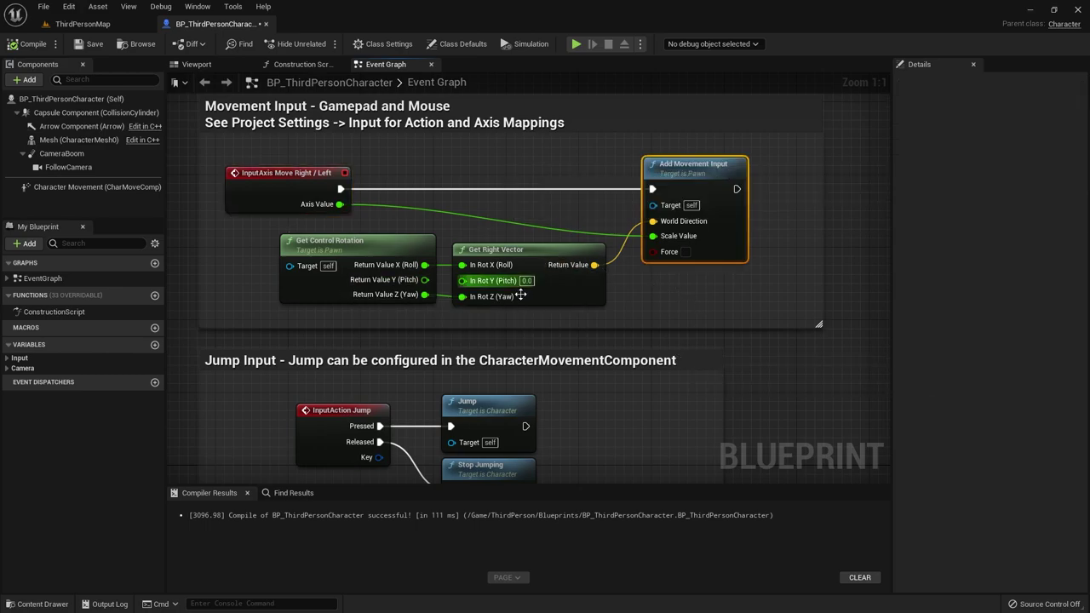
click(312, 247)
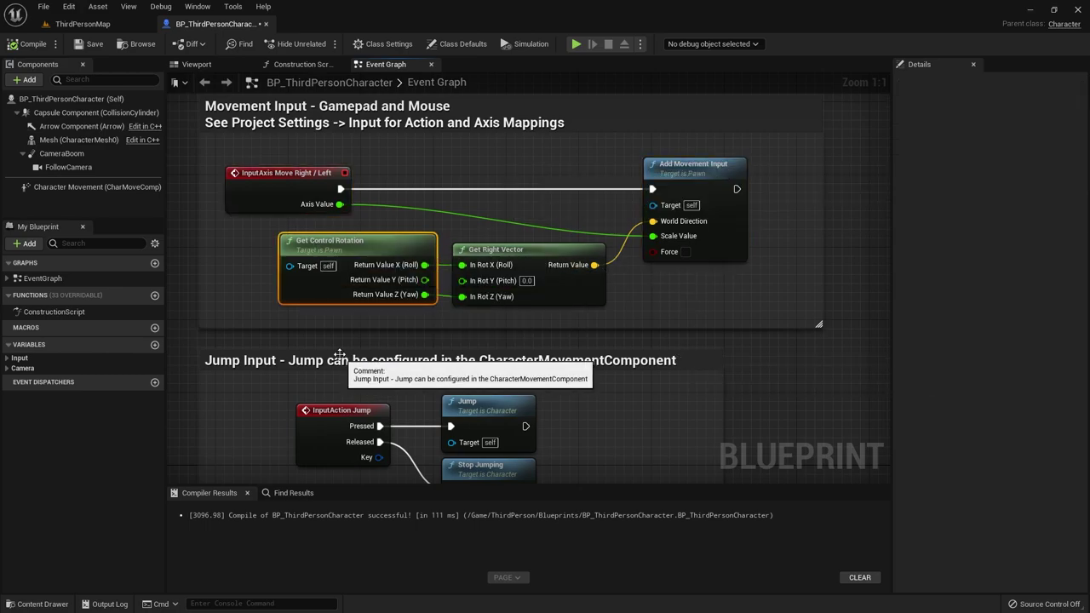
click(541, 262)
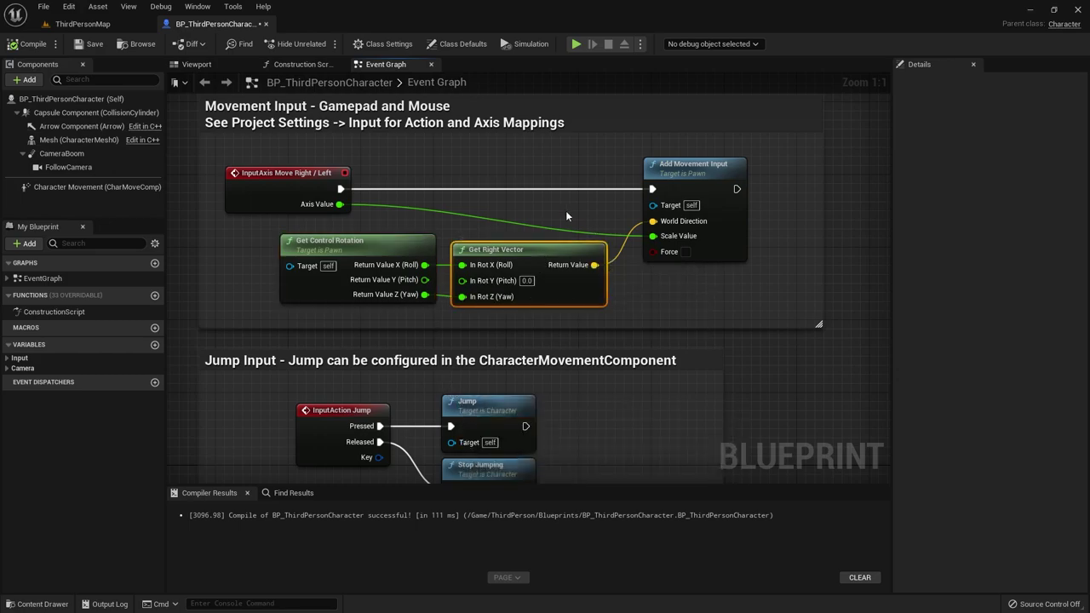
drag(331, 152, 723, 304)
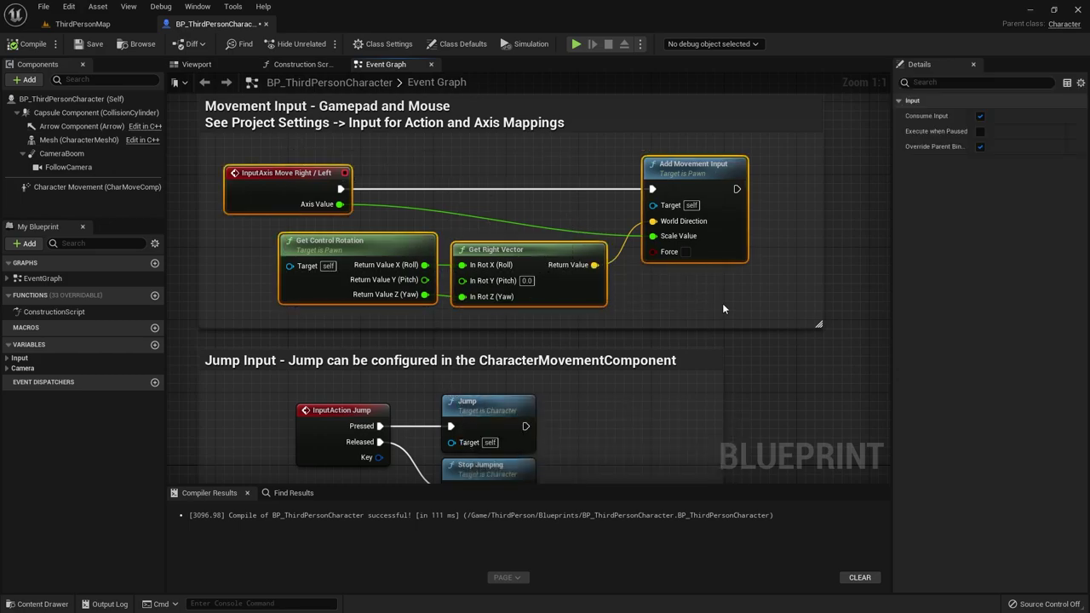
key(Delete)
Delete the four Move Forward / Backward nodes, leaving the Movement Input comment empty.
scroll(364, 213, down, 4)
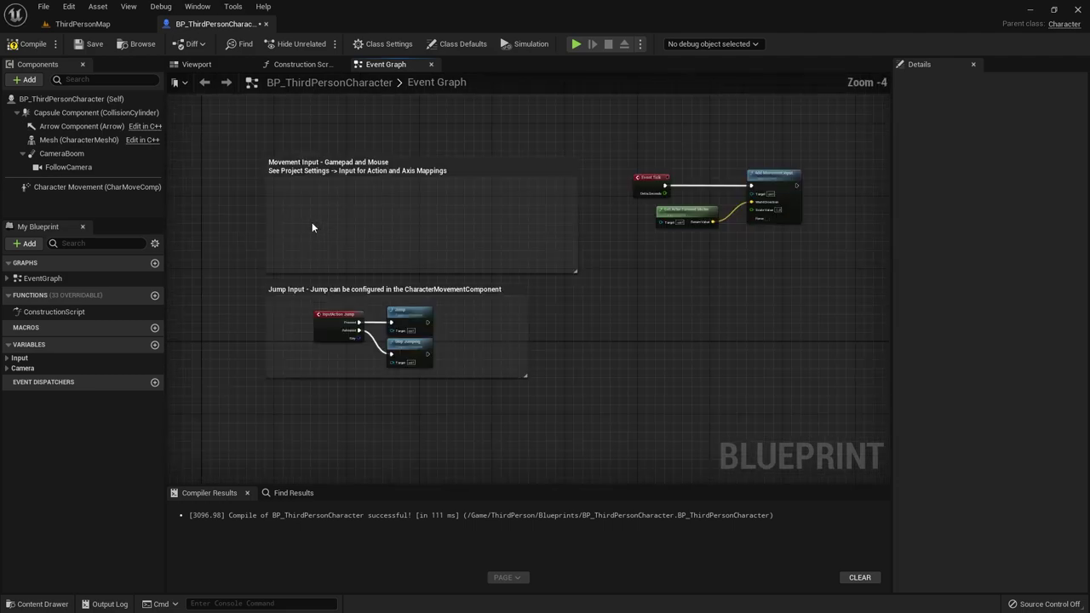
scroll(477, 207, down, 5)
right_drag(312, 238, 416, 383)
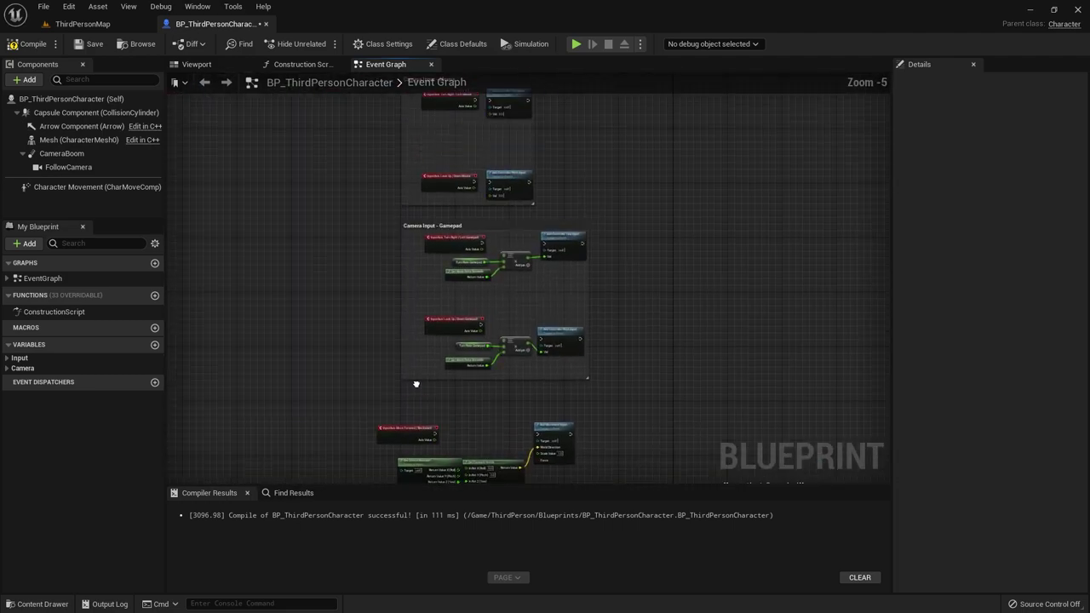
scroll(372, 303, up, 3)
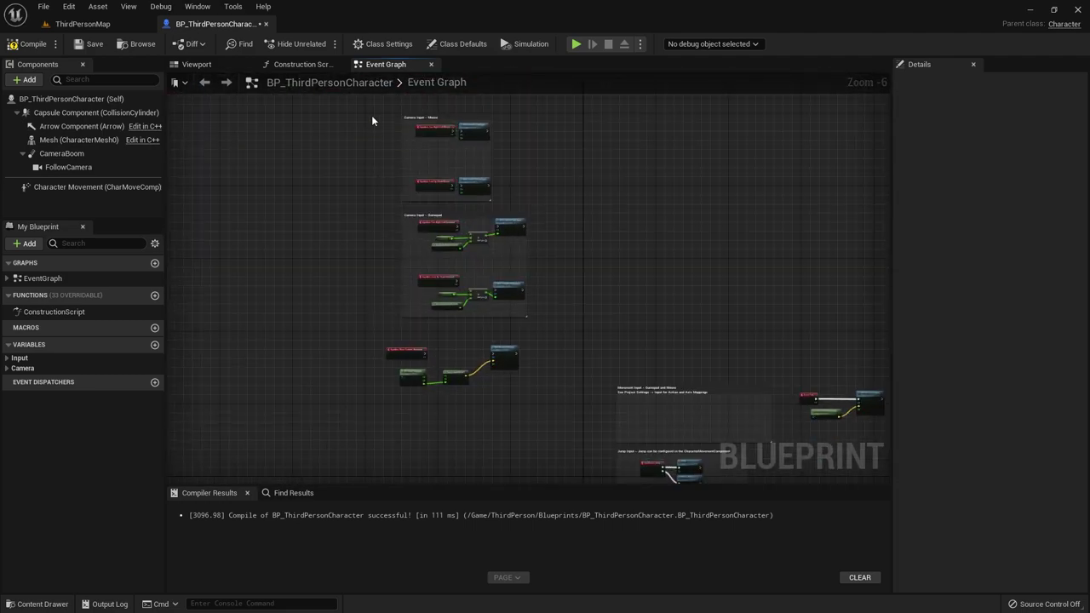
scroll(391, 366, up, 2)
scroll(404, 202, up, 2)
scroll(299, 241, up, 2)
drag(299, 240, 768, 448)
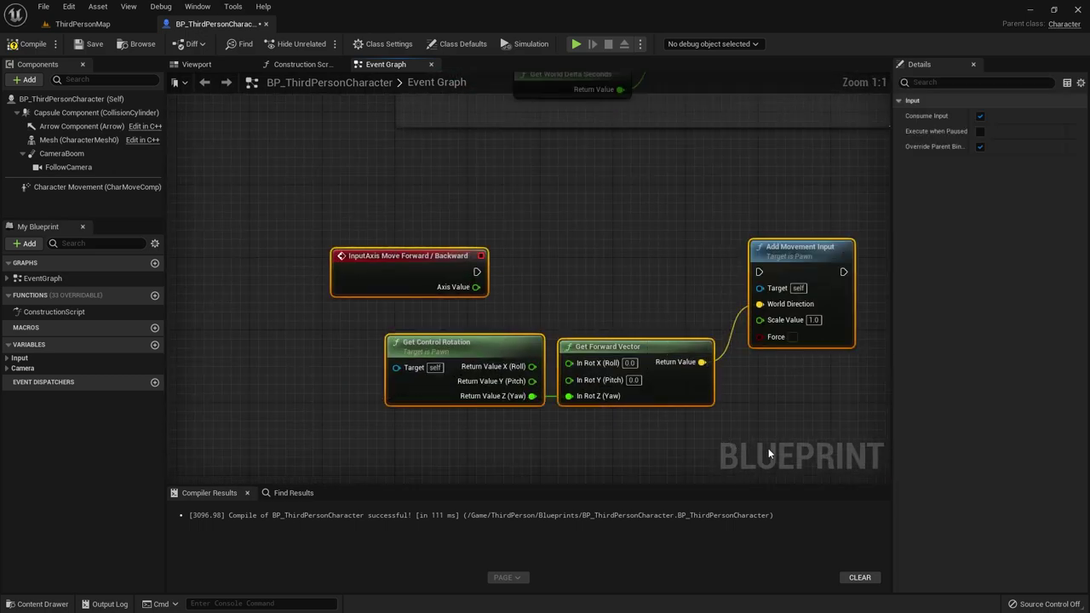
key(Delete)
scroll(606, 267, down, 4)
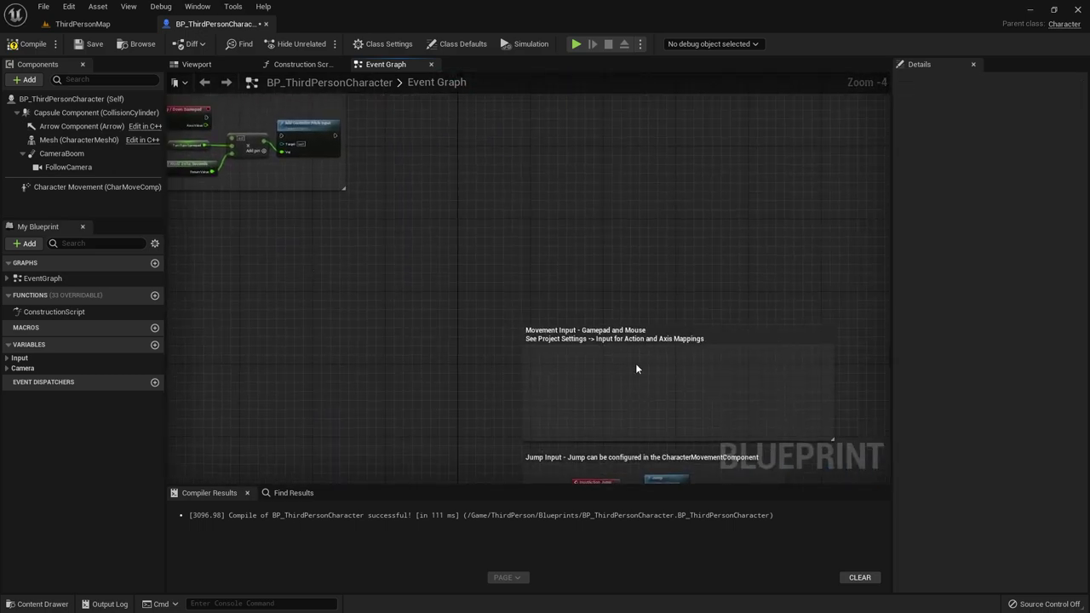
mouse_move(637, 367)
right_down()
mouse_move(484, 241)
mouse_move(480, 223)
right_up()
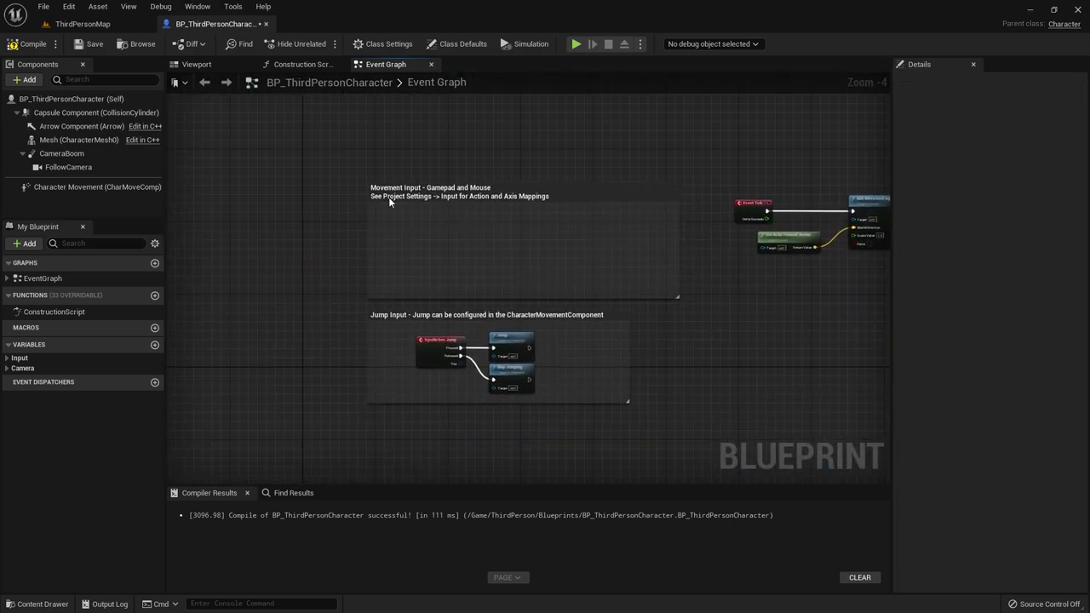
Recompile the character Blueprint, then open Project Settings on Engine > Input from ThirdPersonMap.
click(41, 49)
click(69, 7)
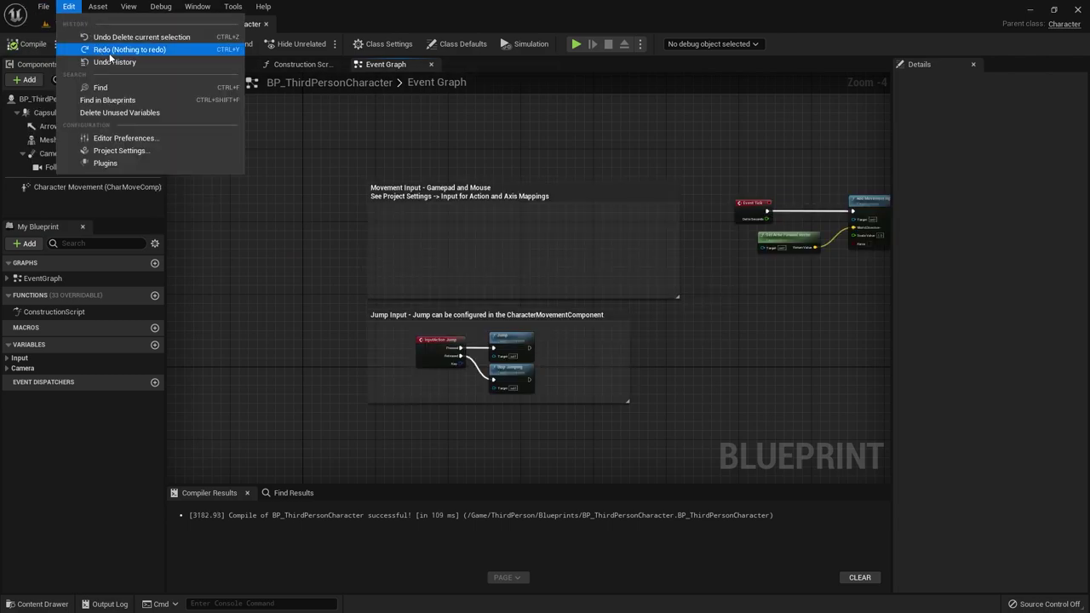
click(42, 24)
click(70, 7)
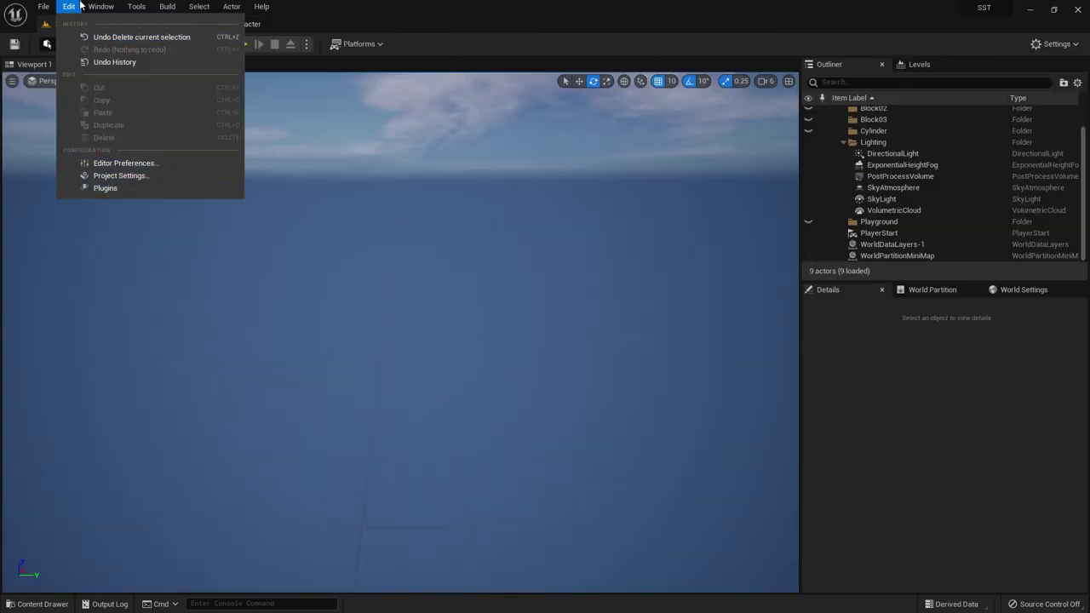
click(103, 178)
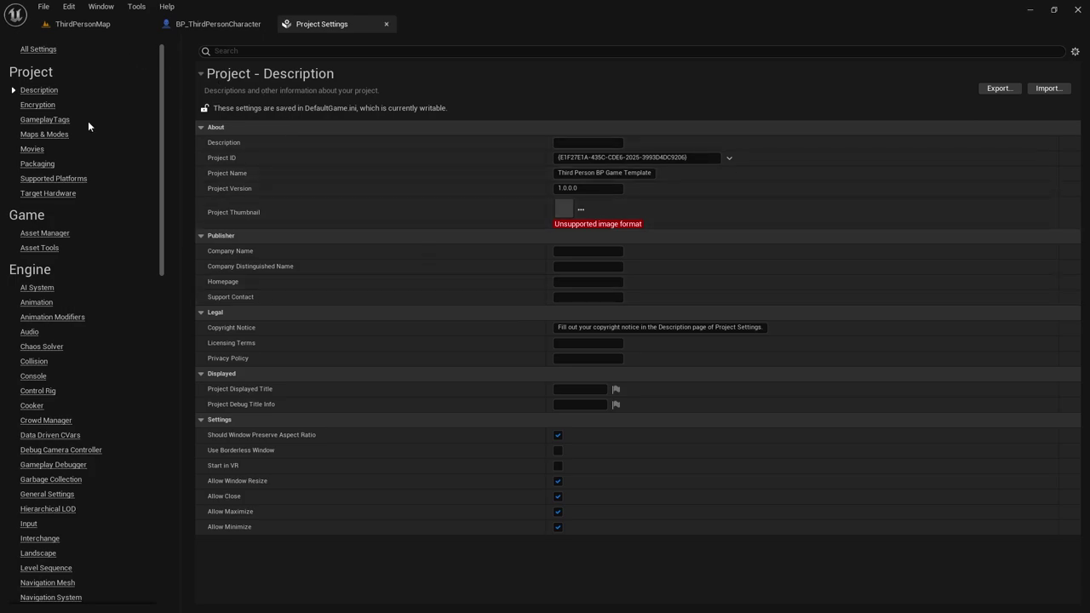
click(30, 524)
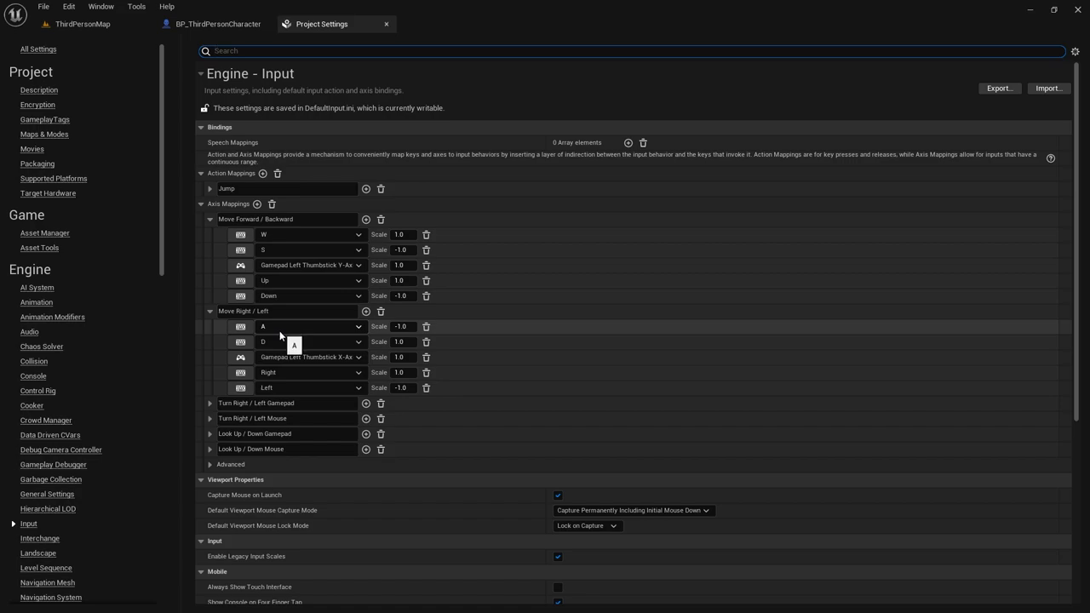
Remove A and D from Move Right / Left; add action mappings MoveRight (D) and MoveLeft (A).
click(427, 326)
click(427, 326)
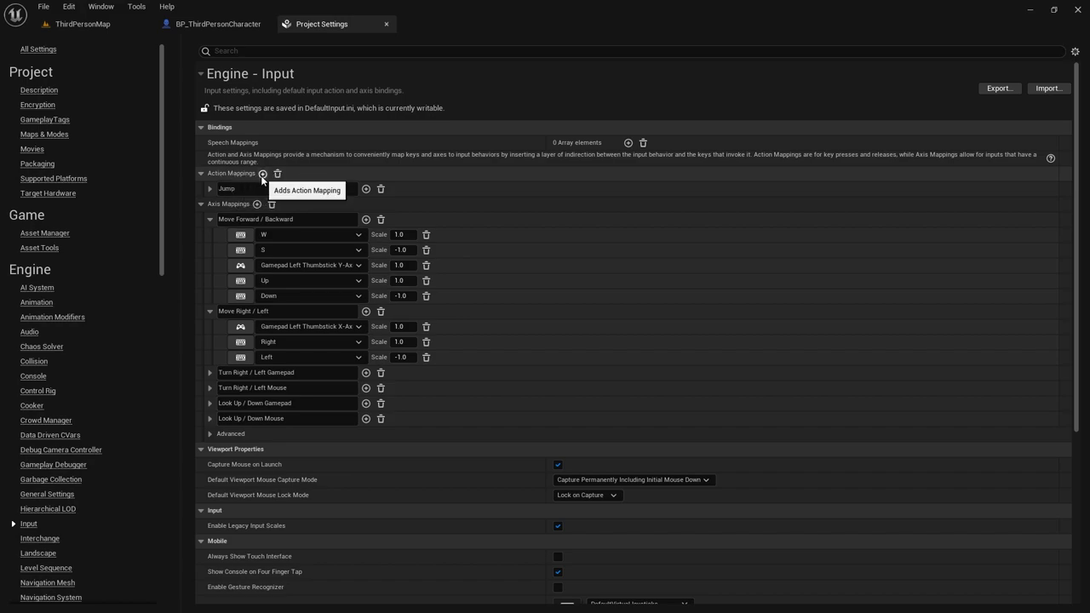
click(262, 173)
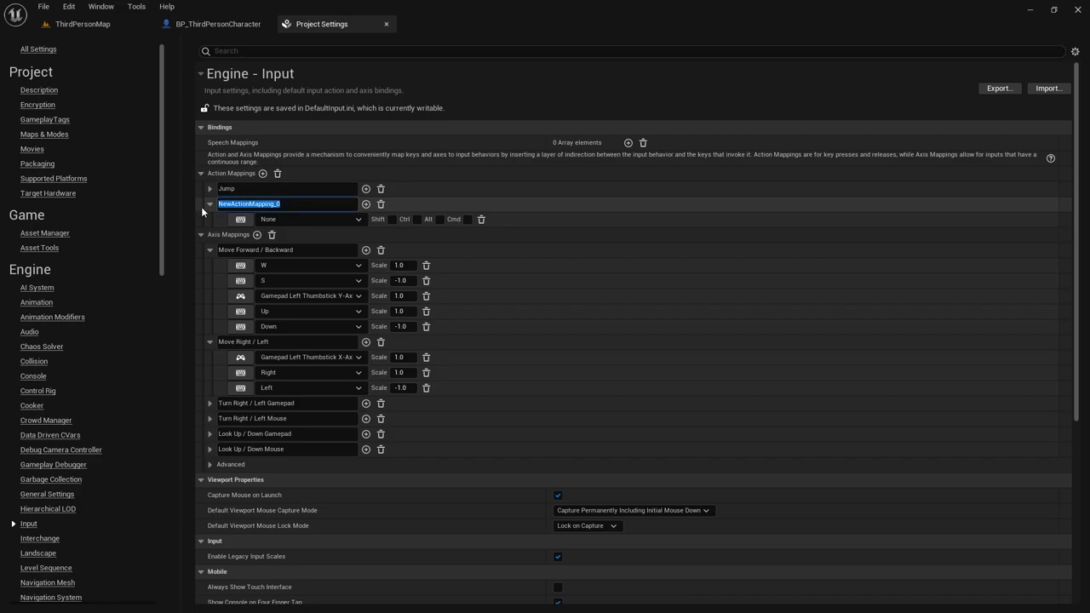
text(MO)
text(Right)
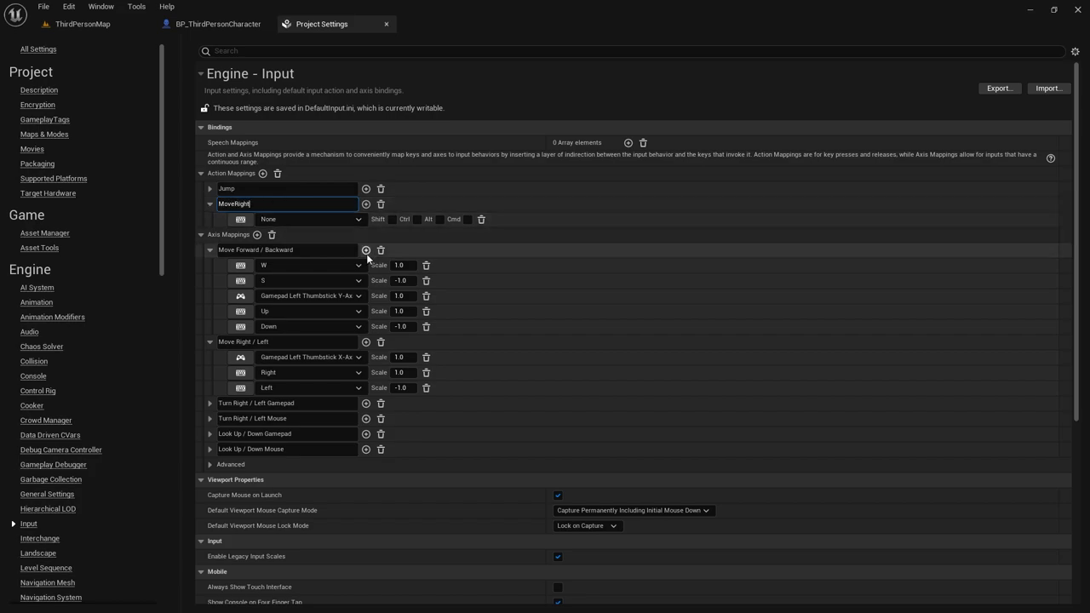
click(281, 220)
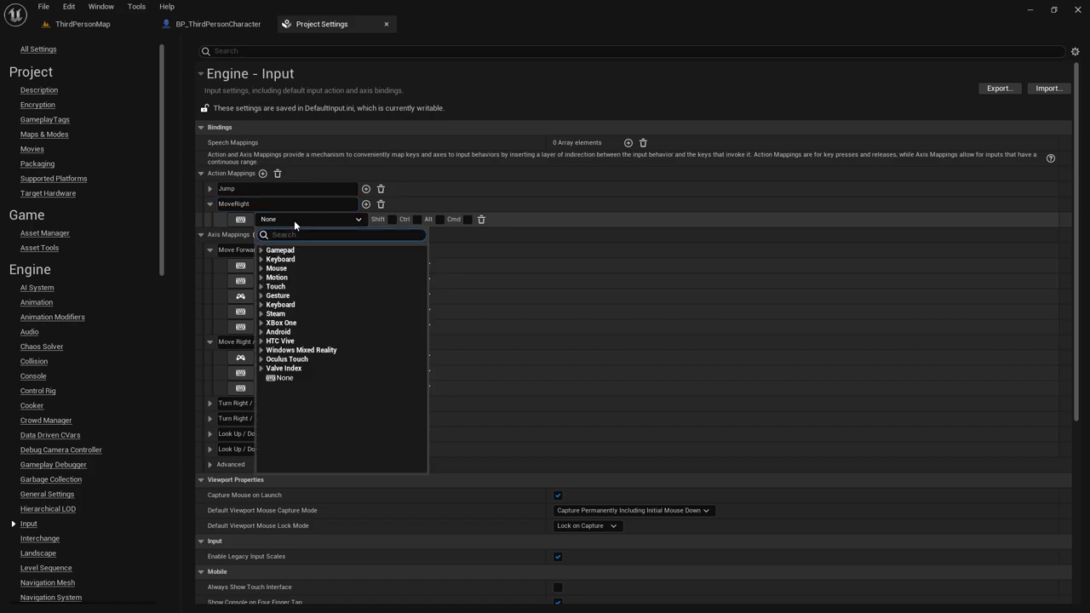
click(240, 220)
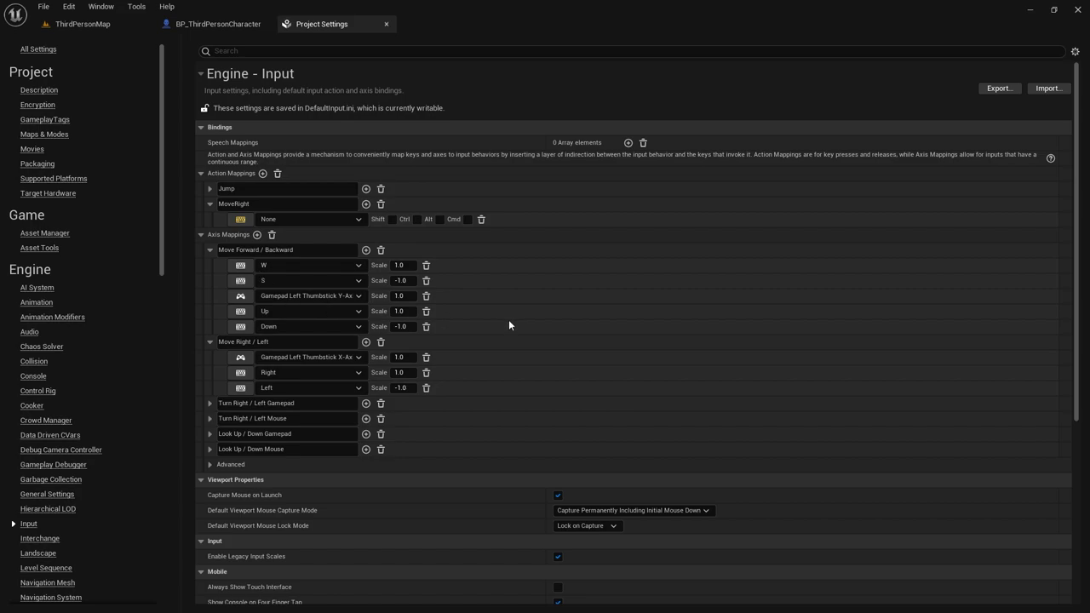
key(d)
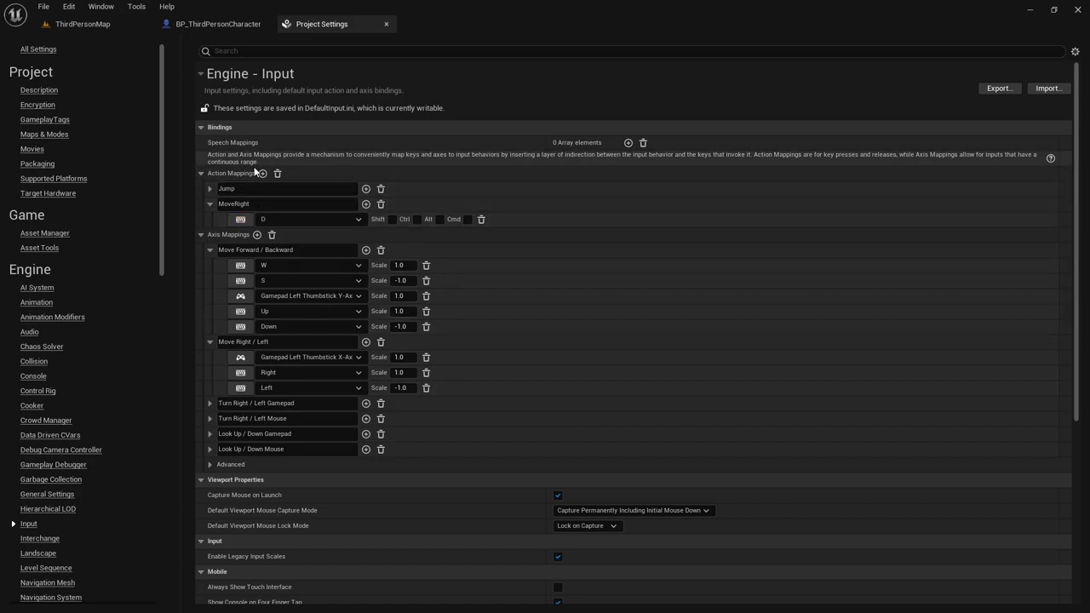
click(264, 174)
text(MoveLeft)
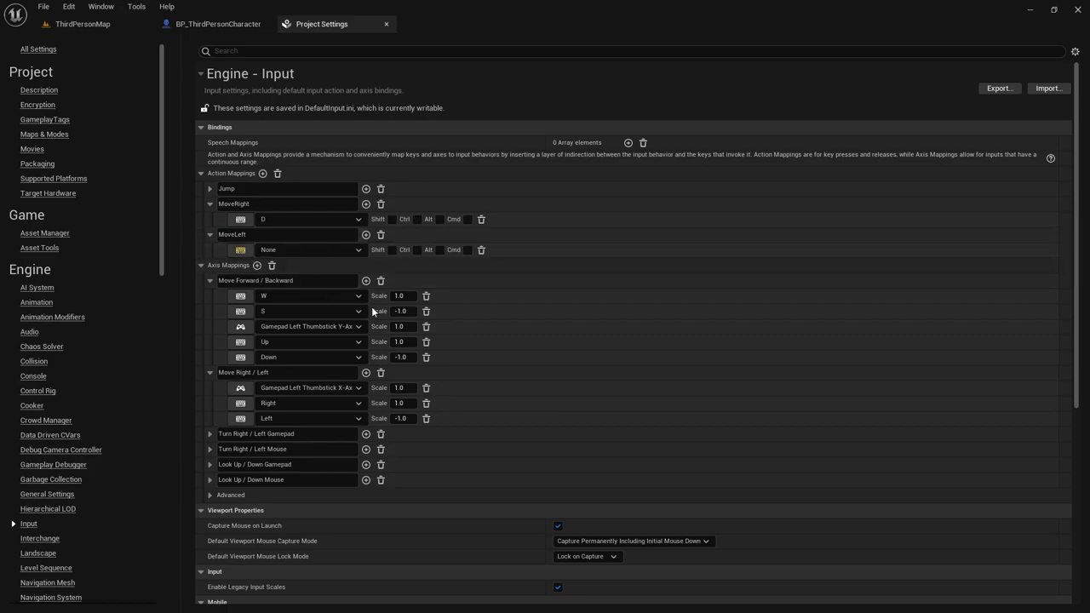
key(a)
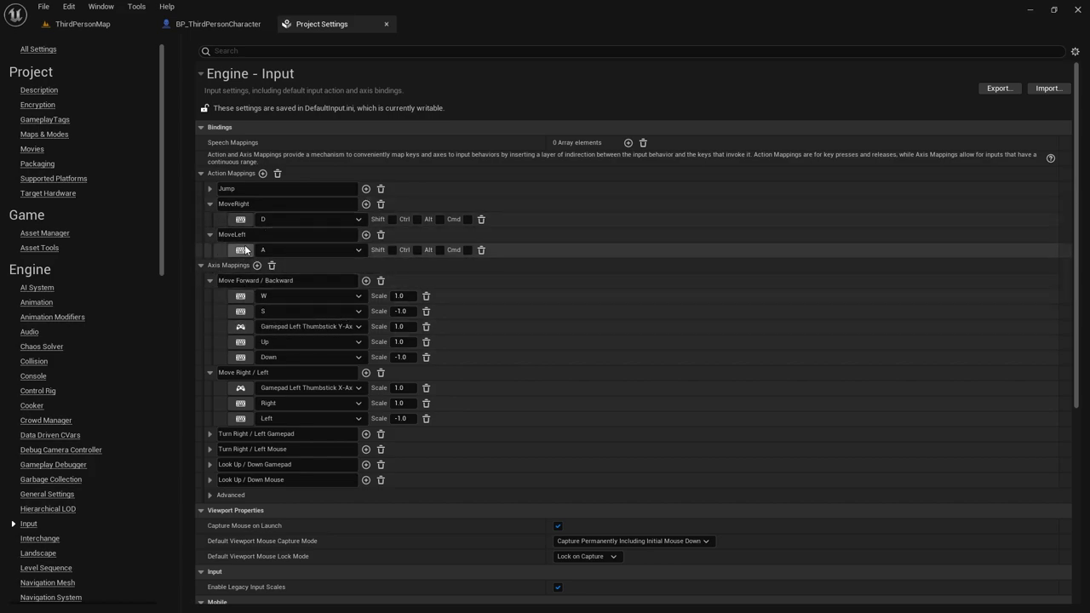
Remove W and S from Move Forward / Backward and Jump's gamepad binding, keeping Space Bar.
click(426, 296)
click(427, 295)
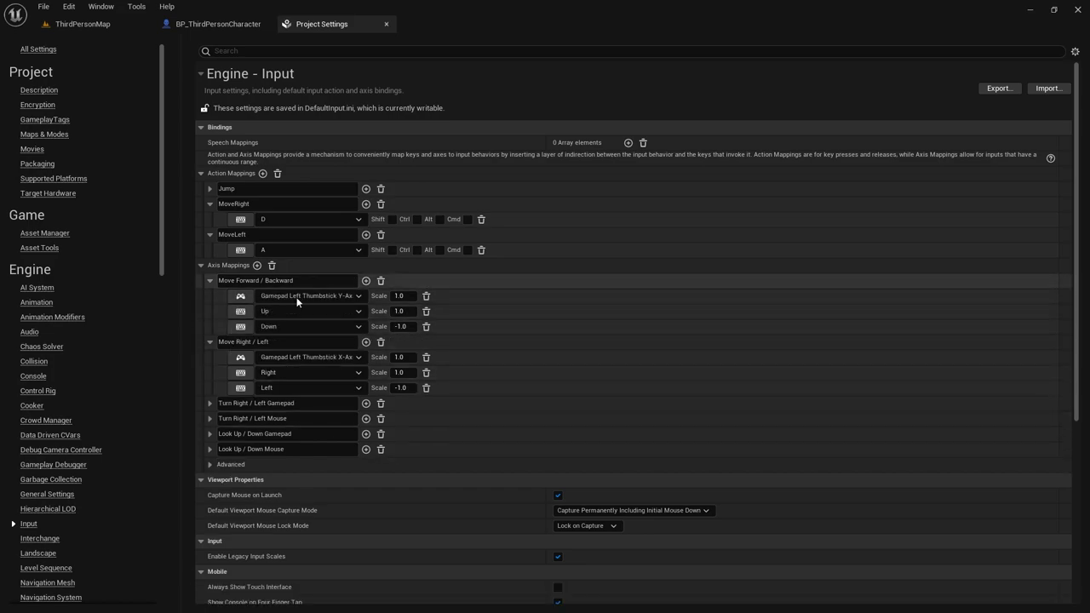
click(201, 265)
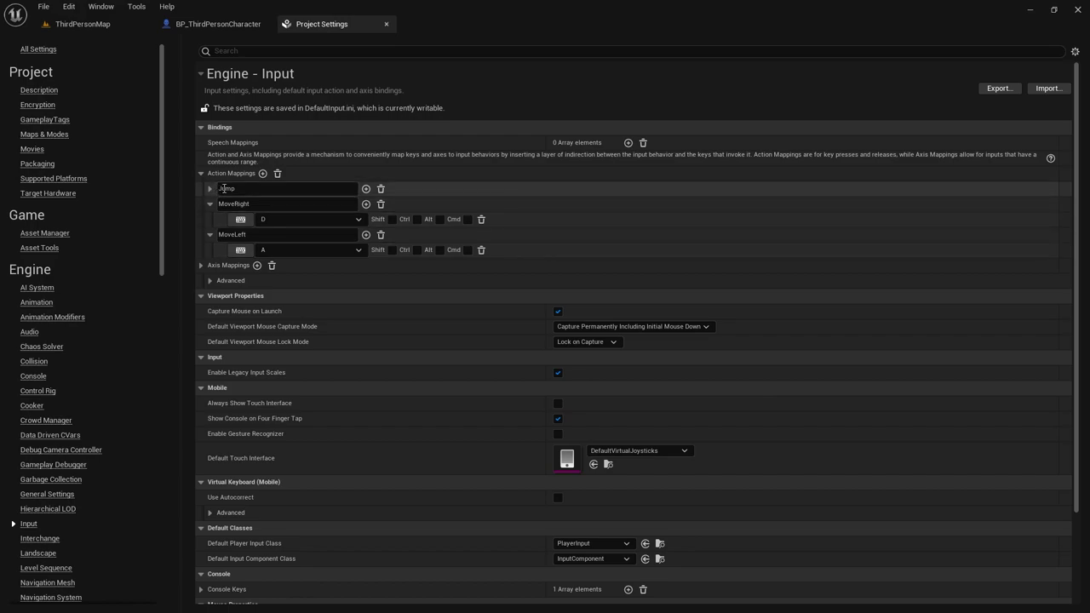
click(210, 188)
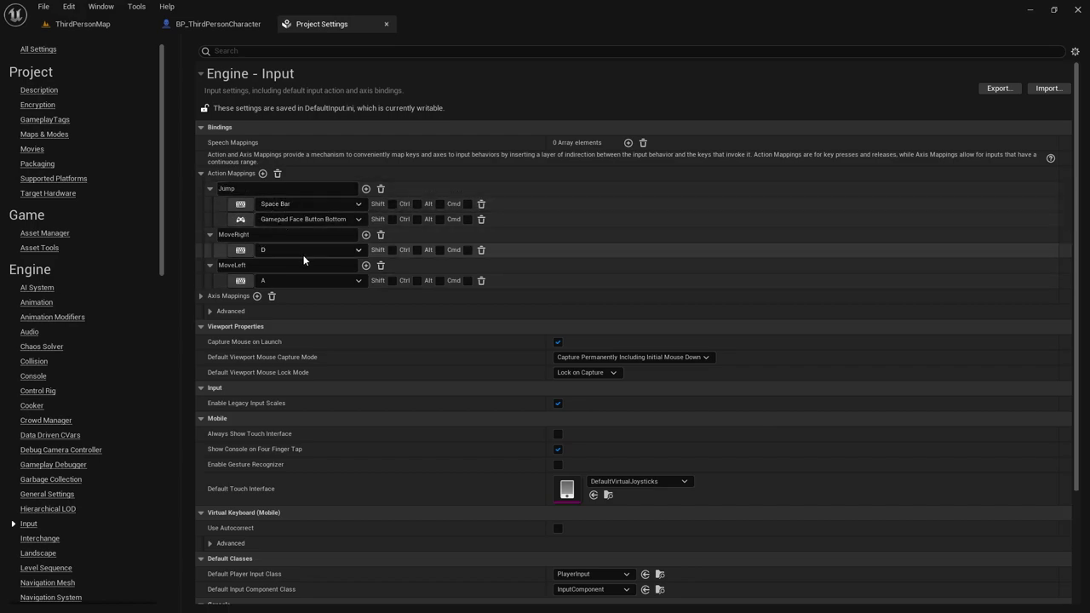
click(481, 219)
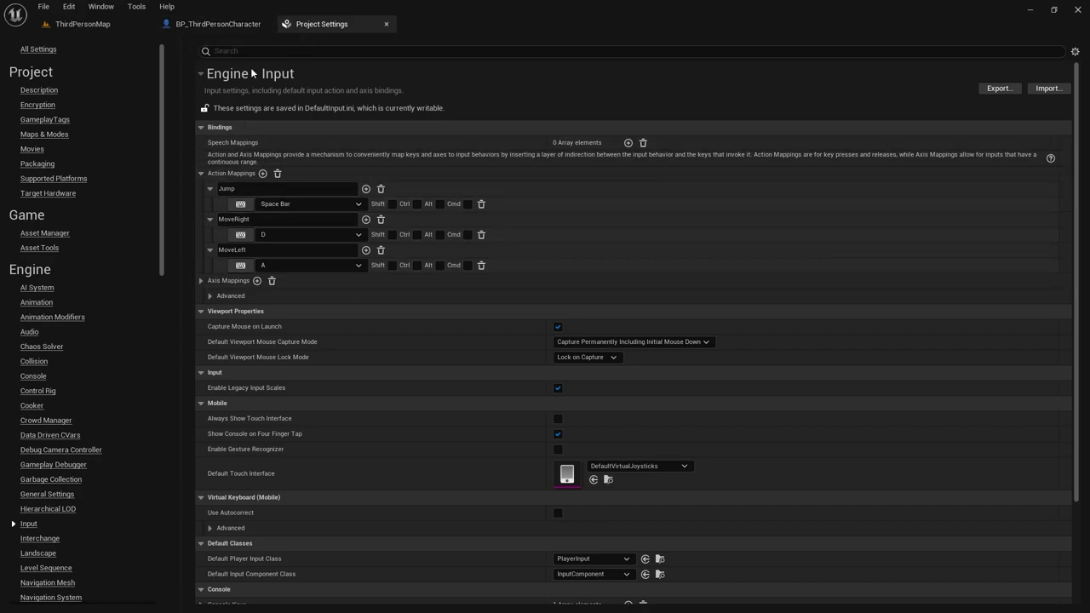
Delete the Movement Input comment and move the Event Tick nodes under the Jump Input group.
click(220, 26)
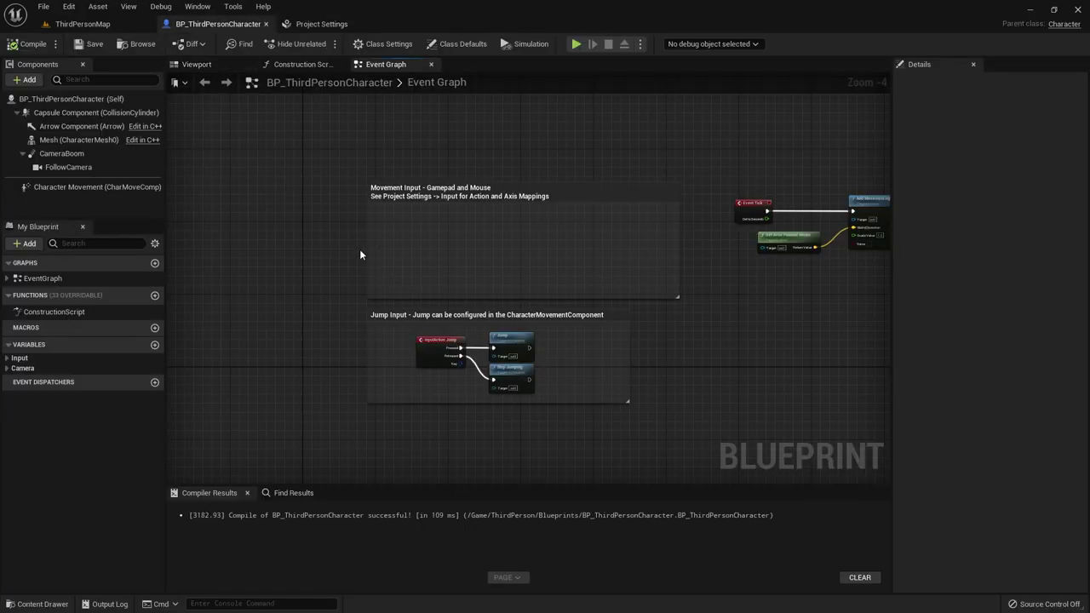
scroll(360, 254, up, 4)
scroll(355, 240, down, 4)
click(399, 219)
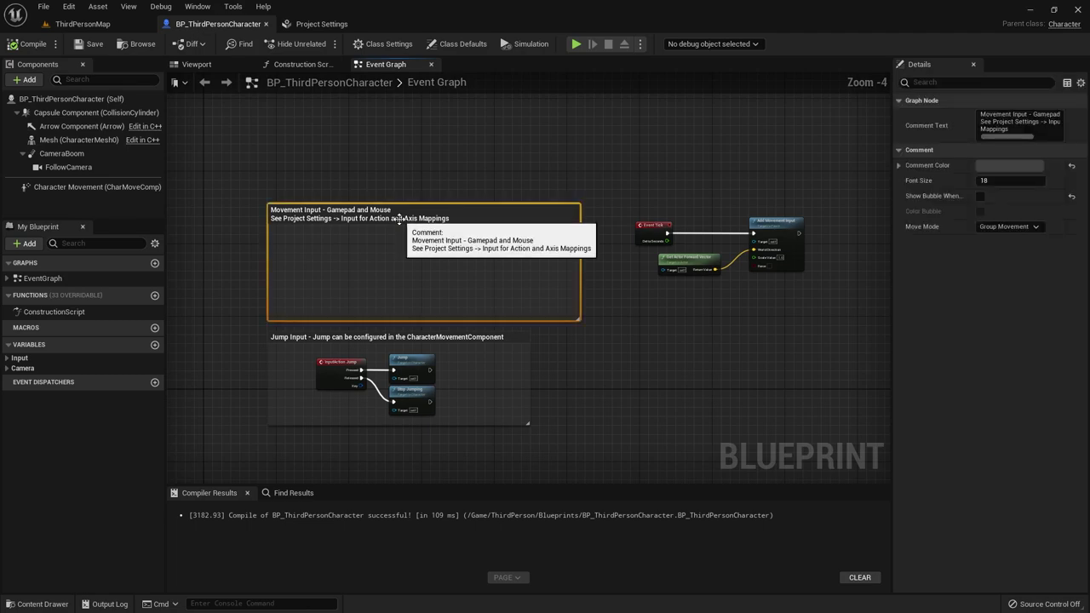
key(Delete)
right_drag(274, 145, 194, 152)
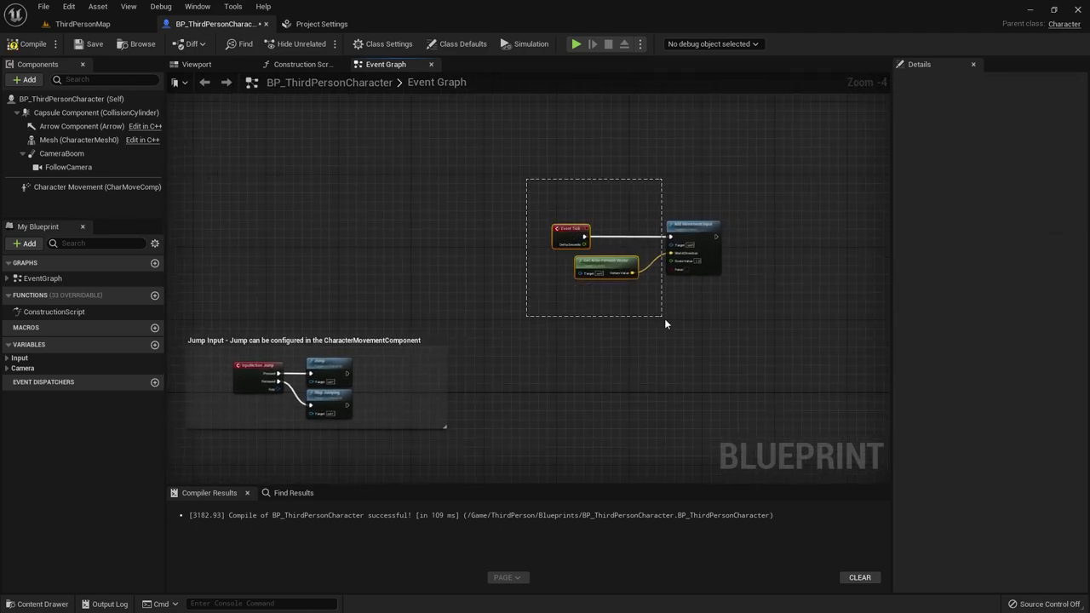
drag(655, 221, 369, 337)
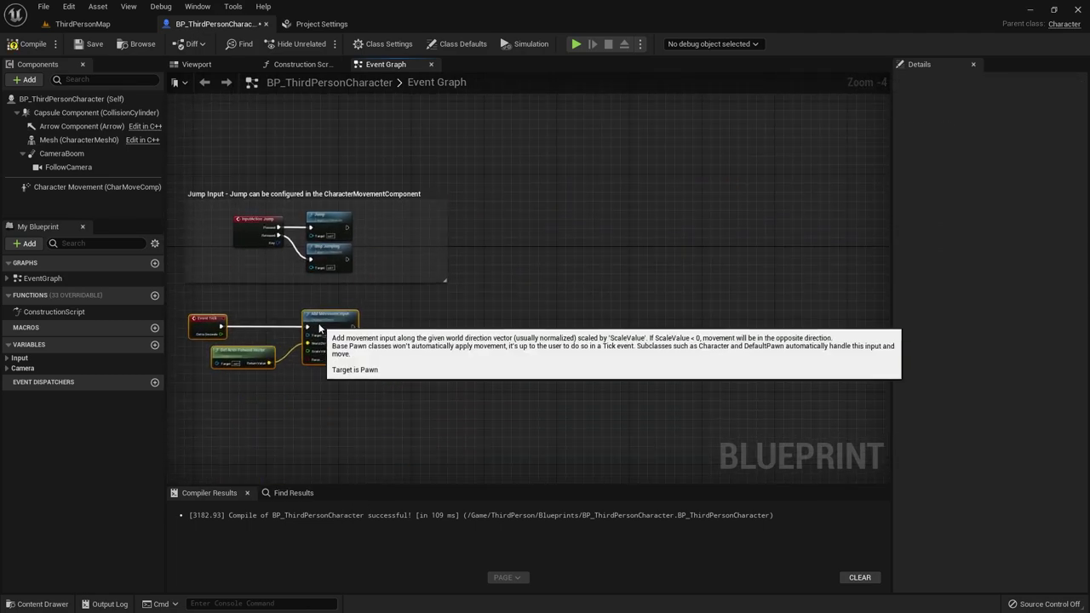
right_drag(369, 337, 539, 375)
scroll(358, 198, up, 4)
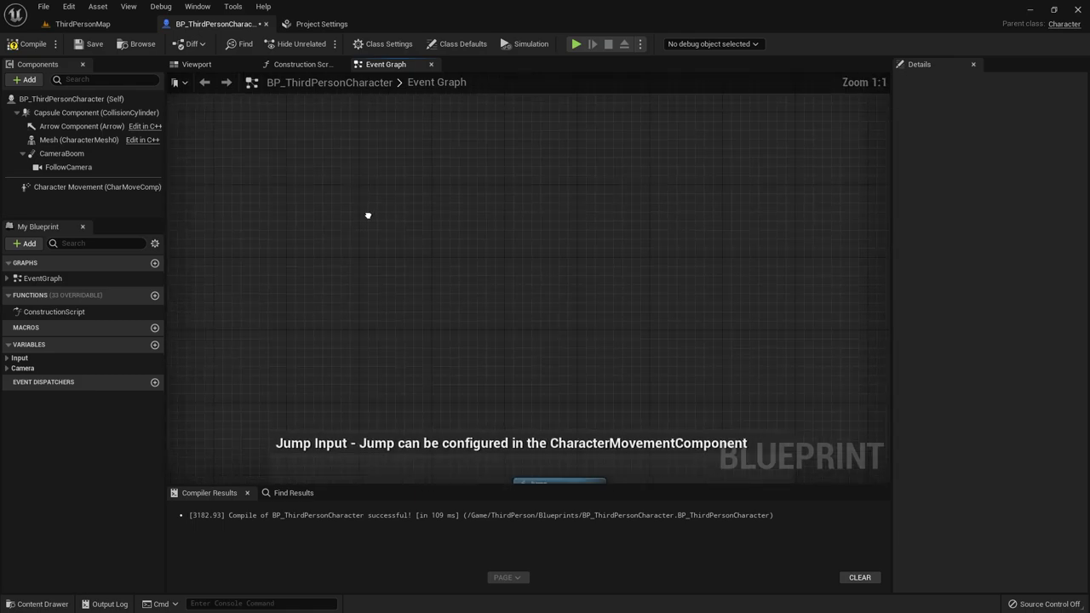
Add an InputAction MoveLeft event node below the Move Right / Left axis event.
right_click(298, 195)
text(move r)
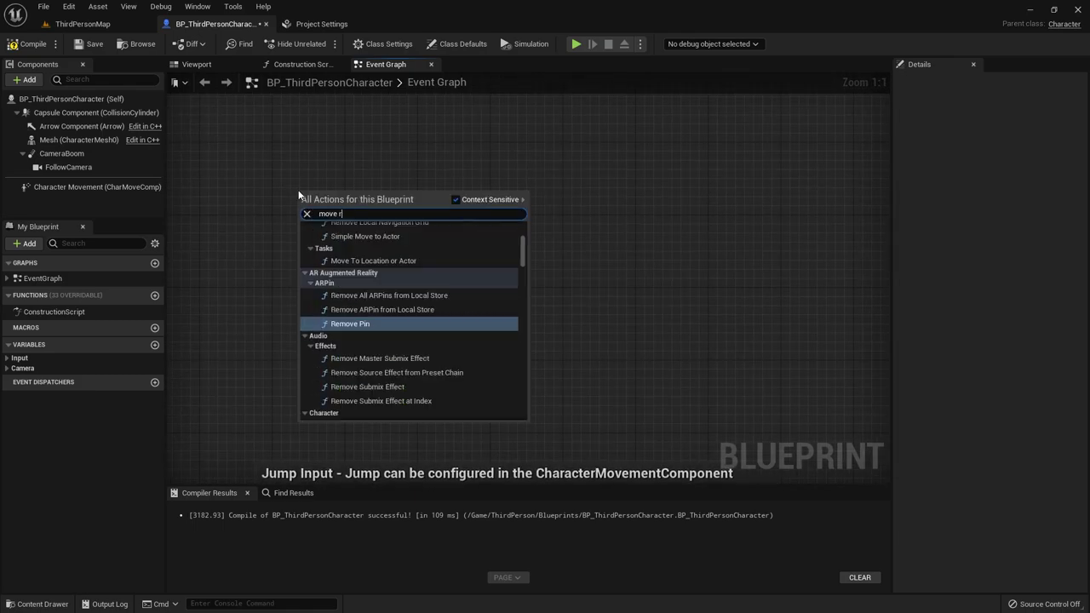
text(ight)
click(358, 273)
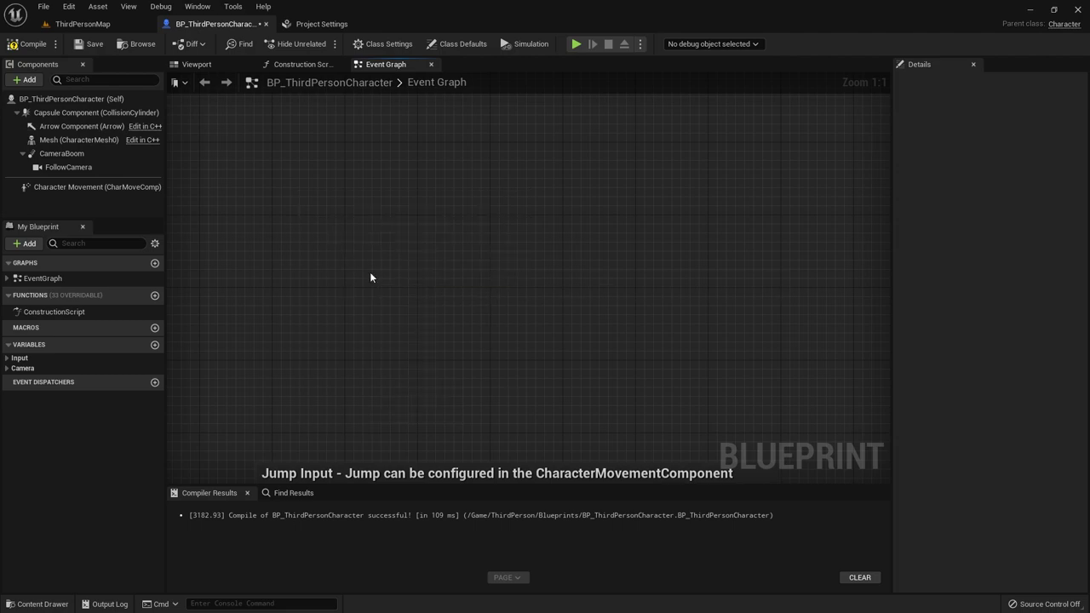
drag(346, 193, 330, 158)
right_click(278, 248)
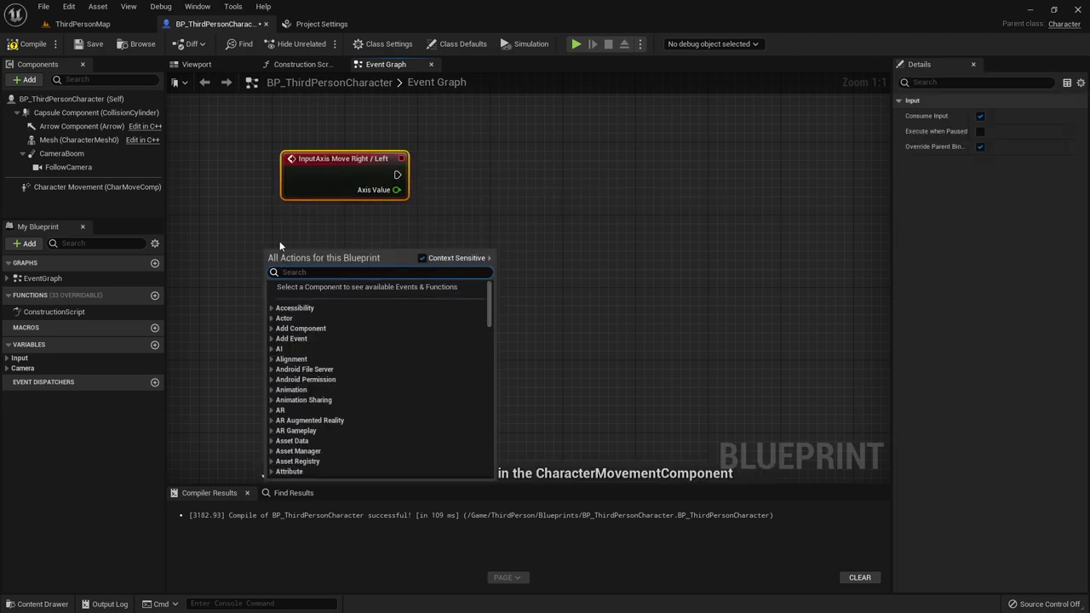
text(move left)
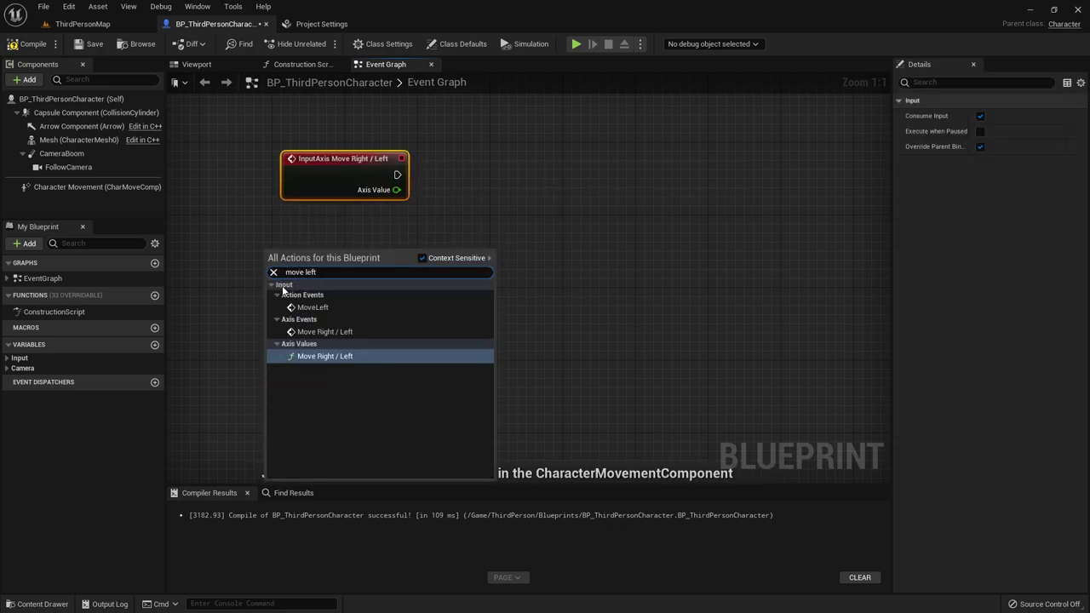
click(358, 355)
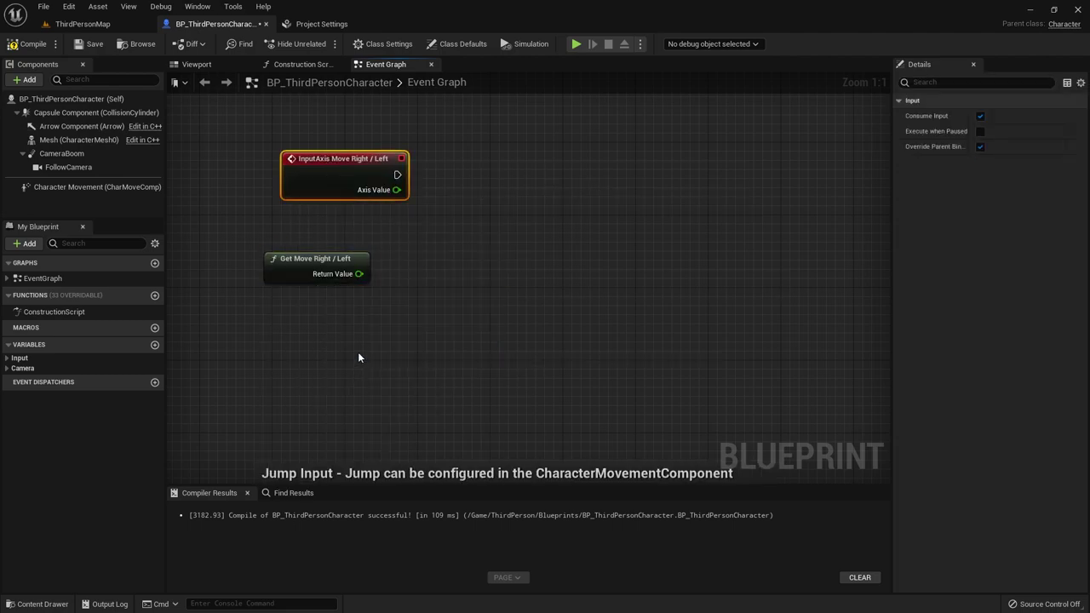
click(319, 263)
key(Delete)
right_click(300, 317)
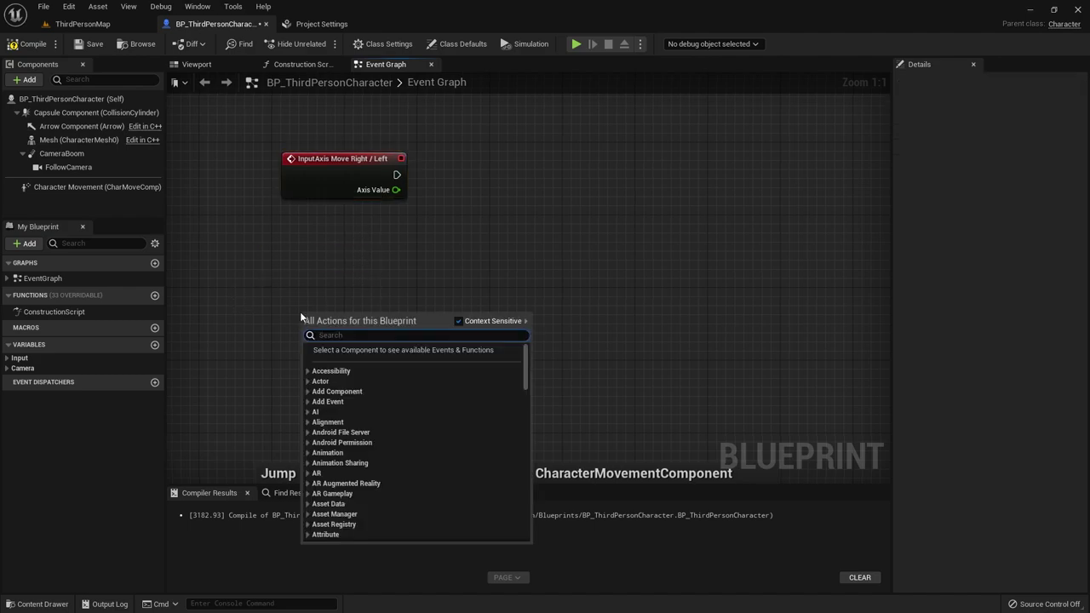
text(move left)
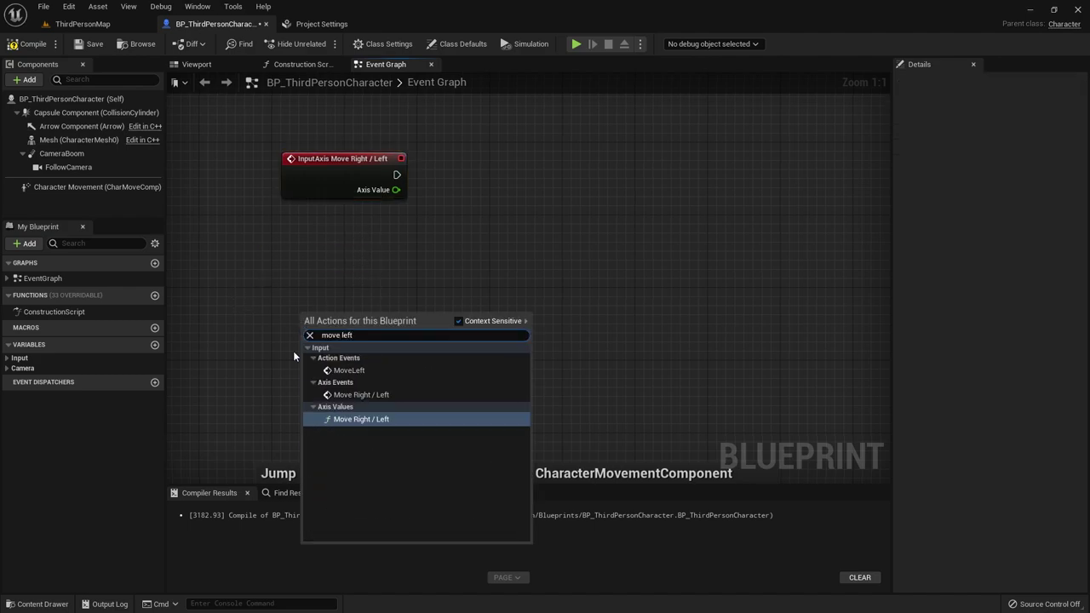
click(349, 371)
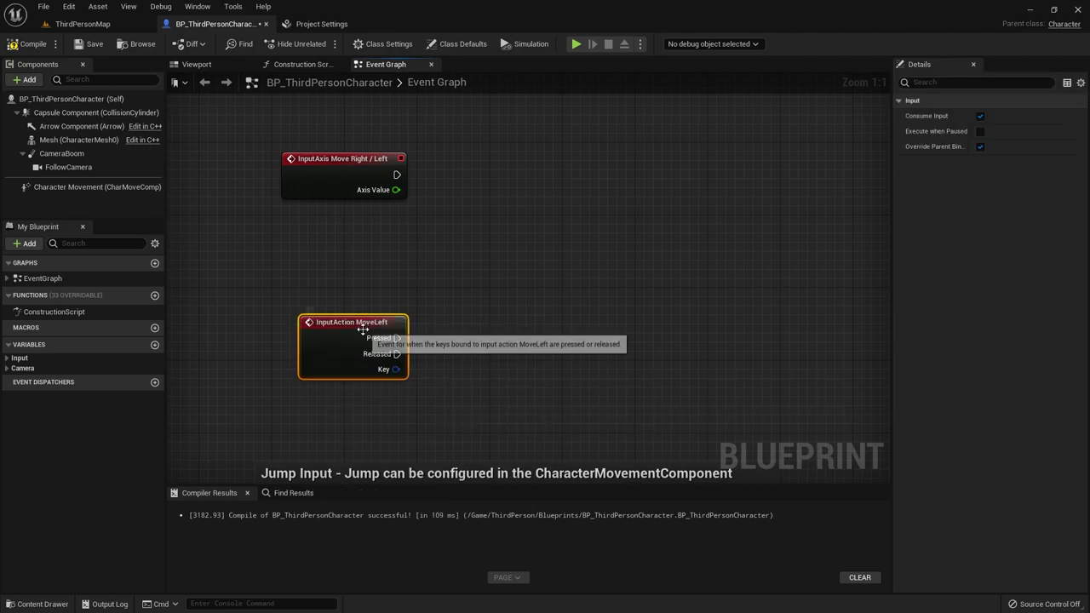
drag(352, 322, 342, 289)
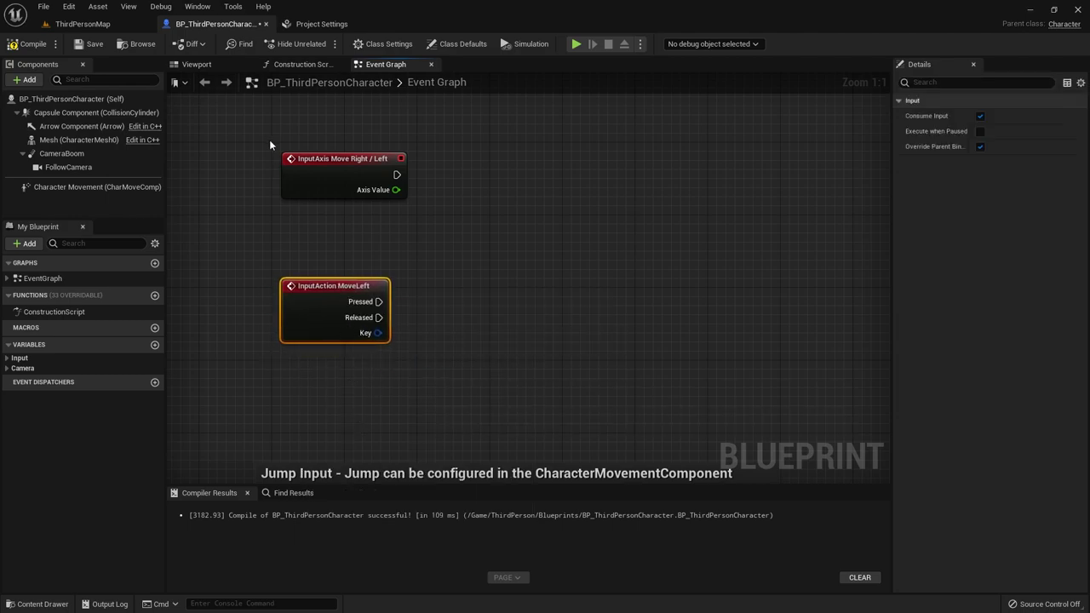
Replace the InputAxis Move Right / Left node with an InputAction MoveRight event node.
drag(269, 140, 423, 227)
key(Delete)
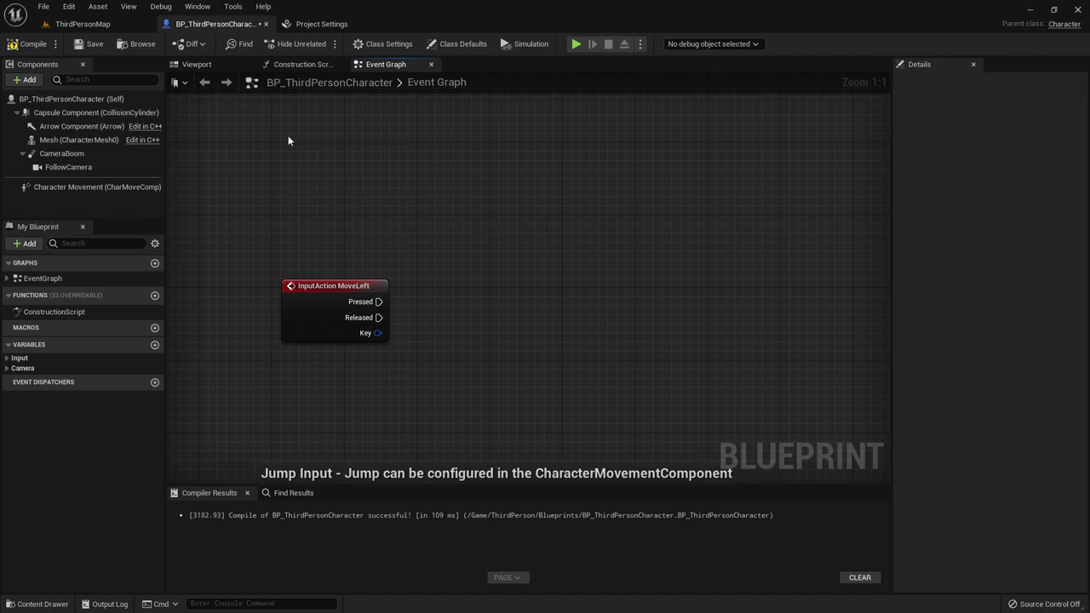
right_click(288, 136)
text(move ri)
text(ght)
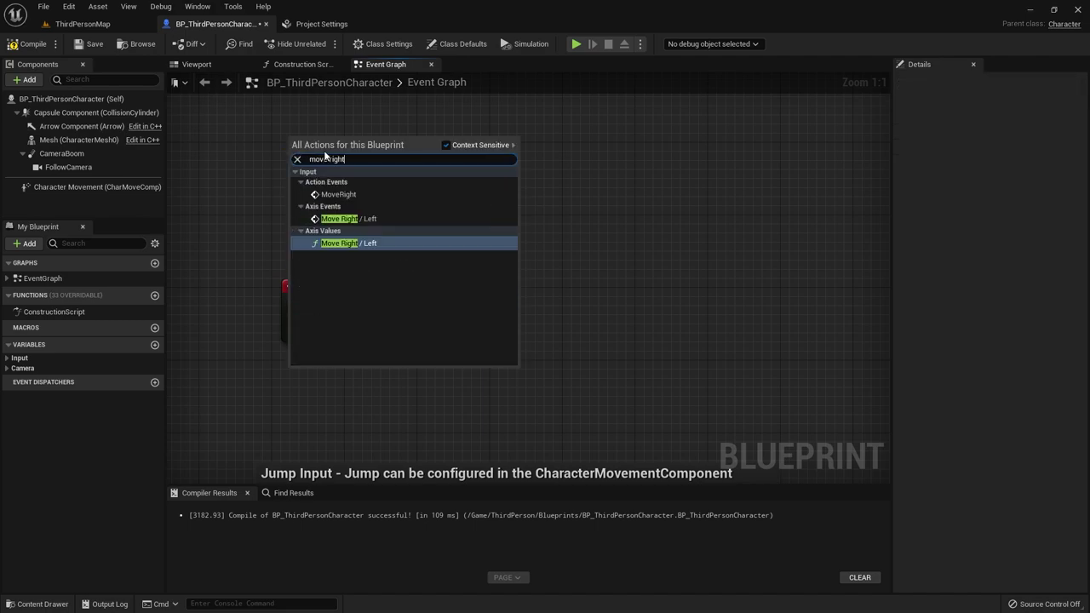
click(349, 195)
drag(340, 156, 332, 192)
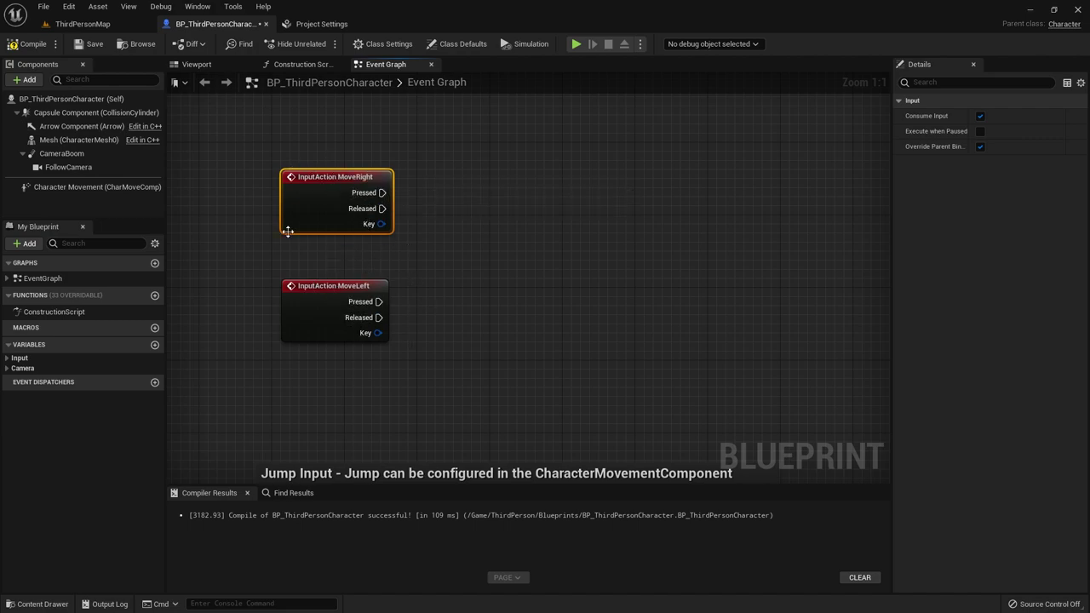
Recheck the axis mappings, then arrange the MoveRight and MoveLeft event nodes in the graph.
click(319, 24)
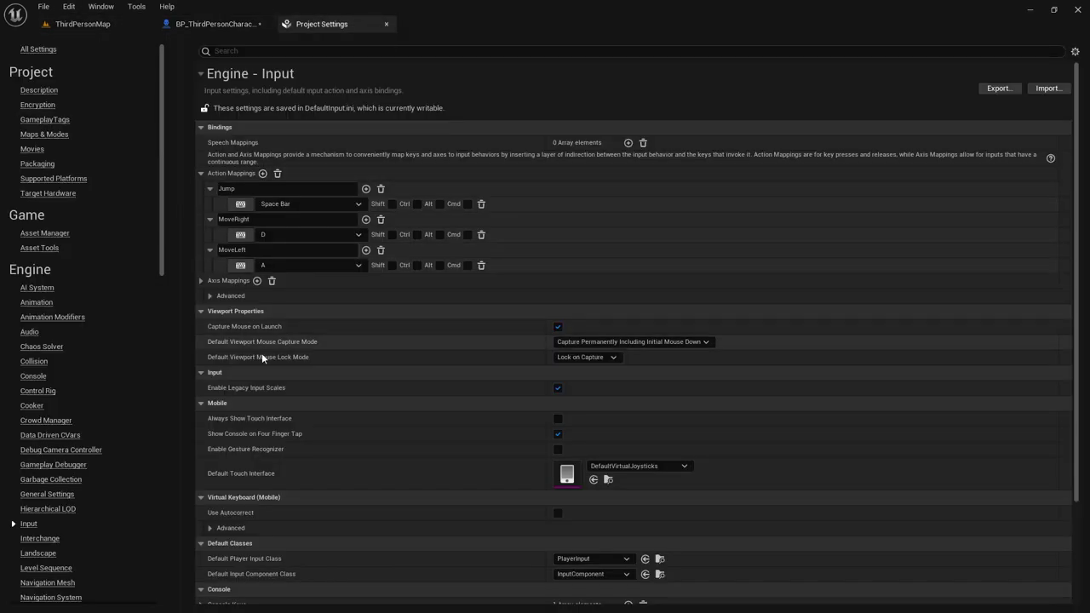
click(202, 281)
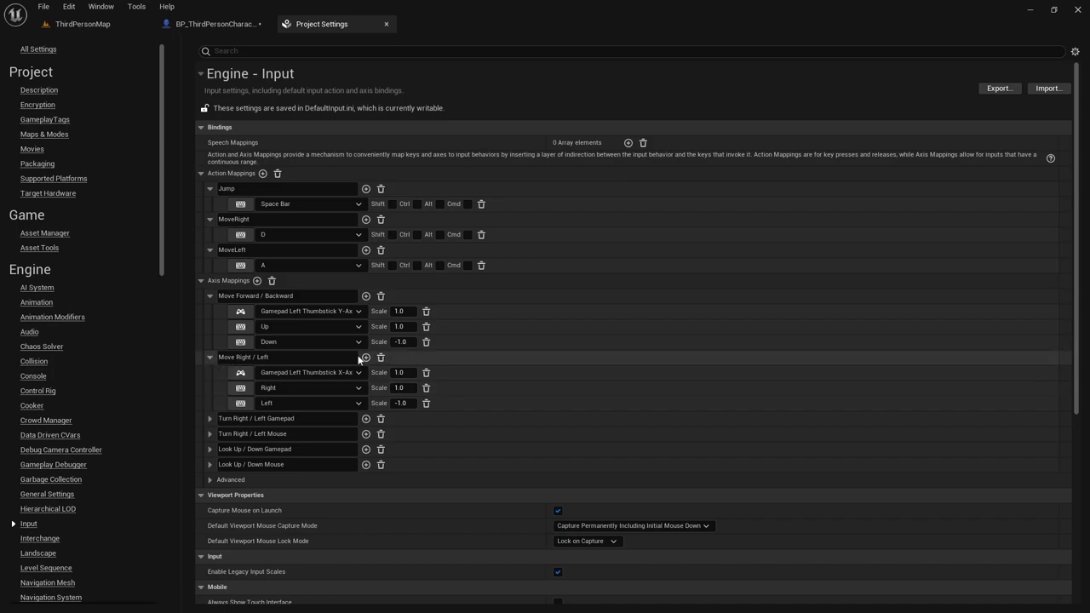
click(213, 24)
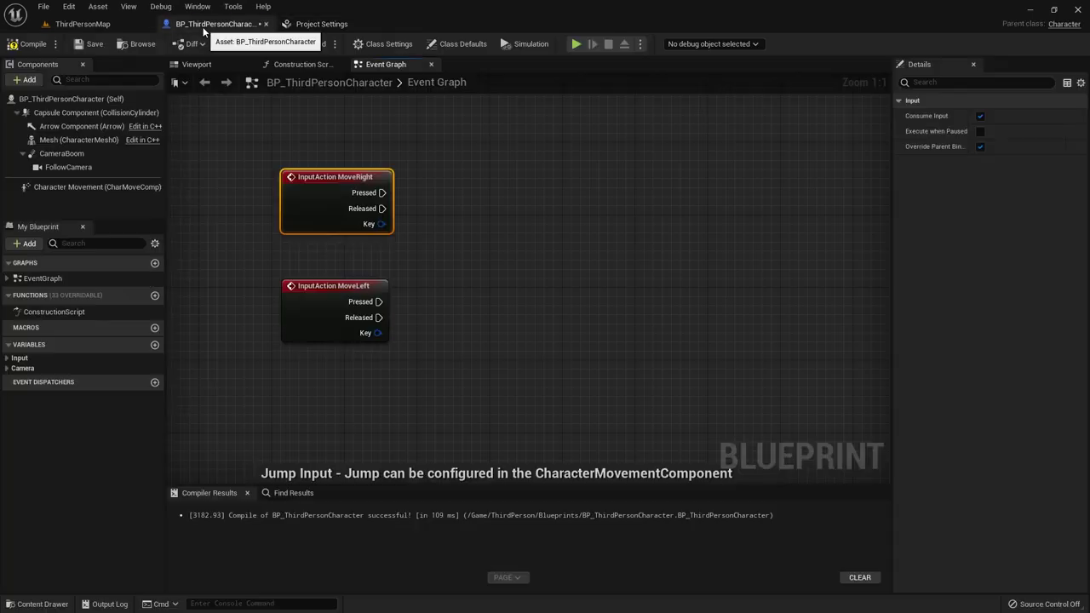
right_click(465, 219)
text(move)
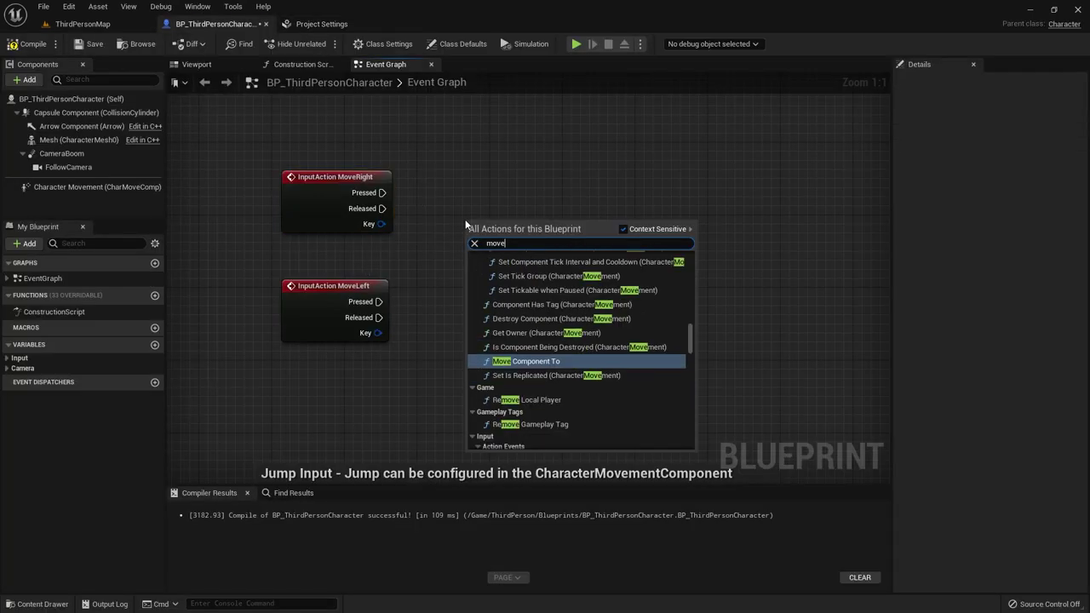
text( right)
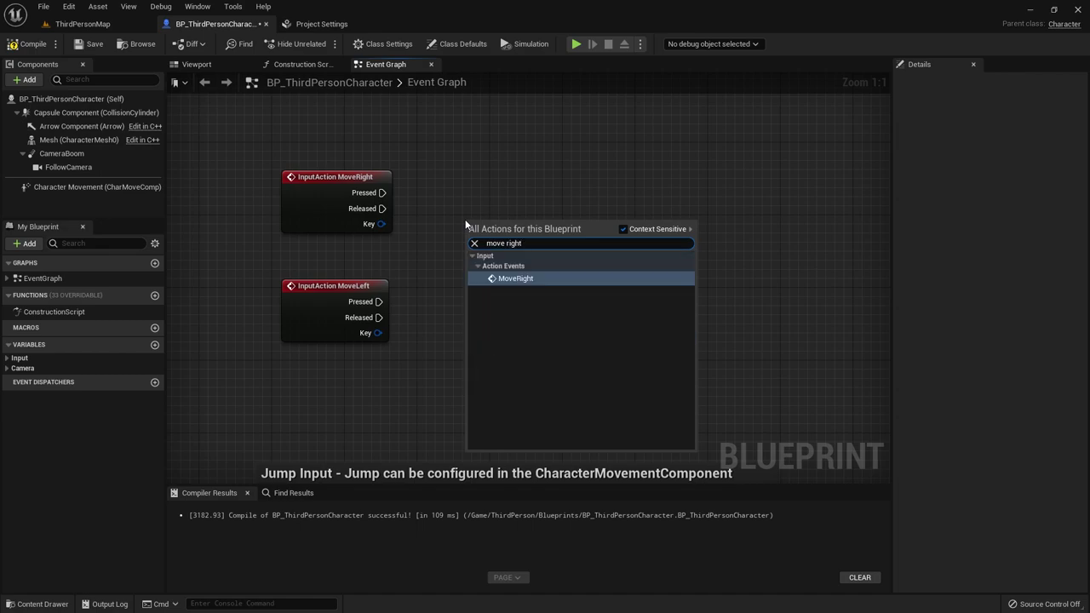
click(397, 270)
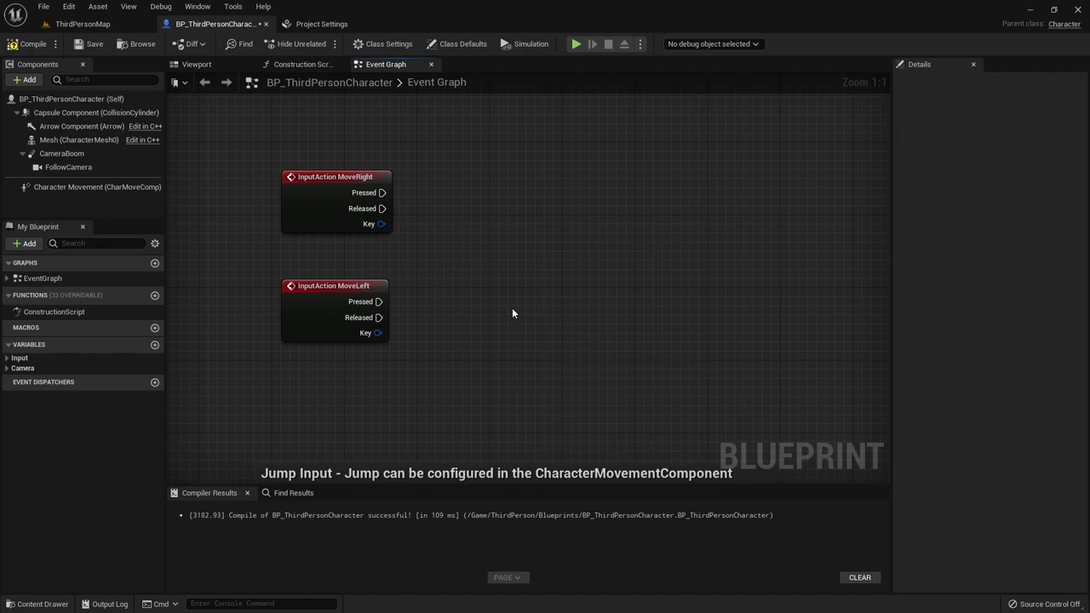
drag(360, 298, 354, 334)
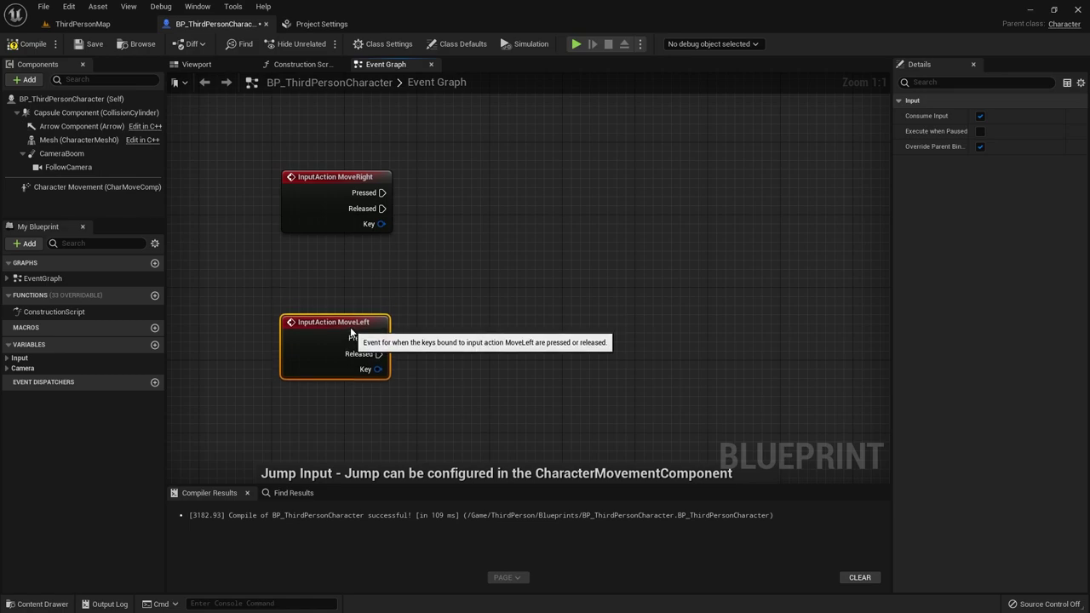
click(521, 270)
right_drag(468, 272, 449, 312)
drag(328, 241, 328, 195)
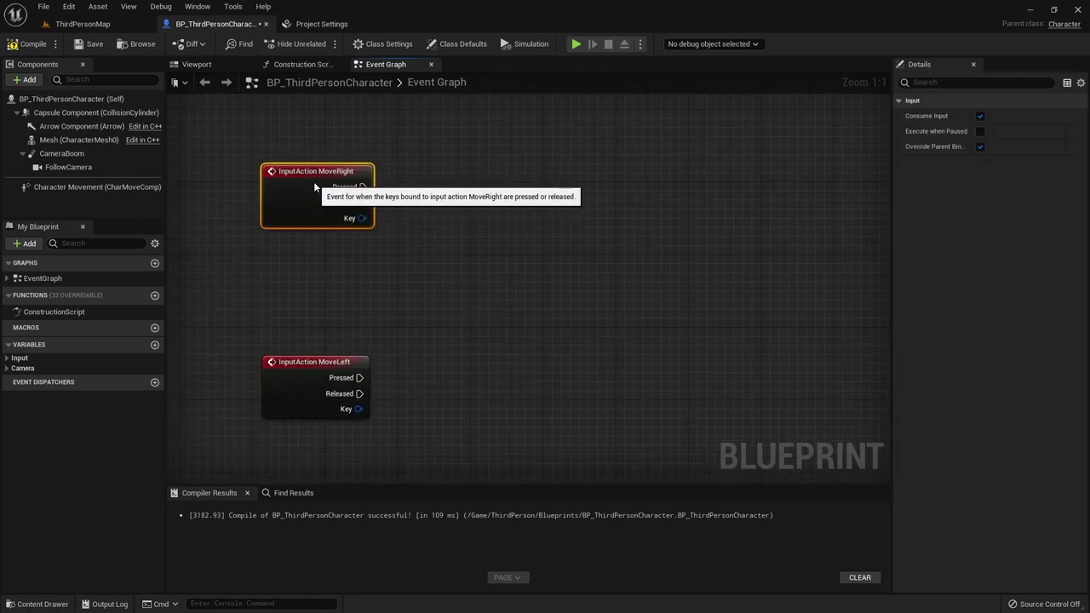
Compile and save BP_ThirdPersonCharacter, run a quick play test, then return to its graph.
click(28, 44)
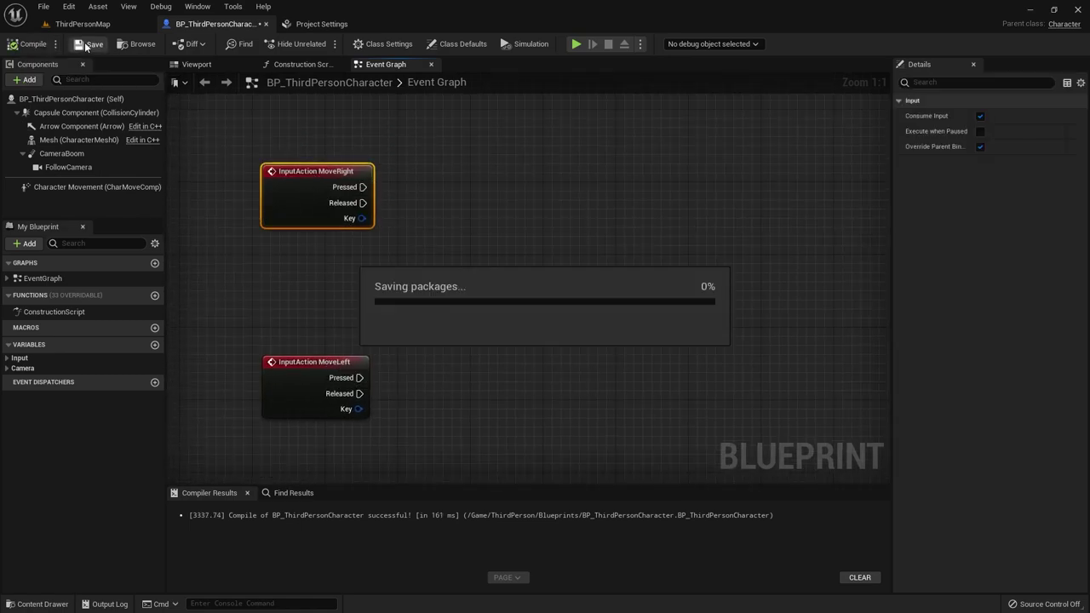
click(136, 23)
click(245, 43)
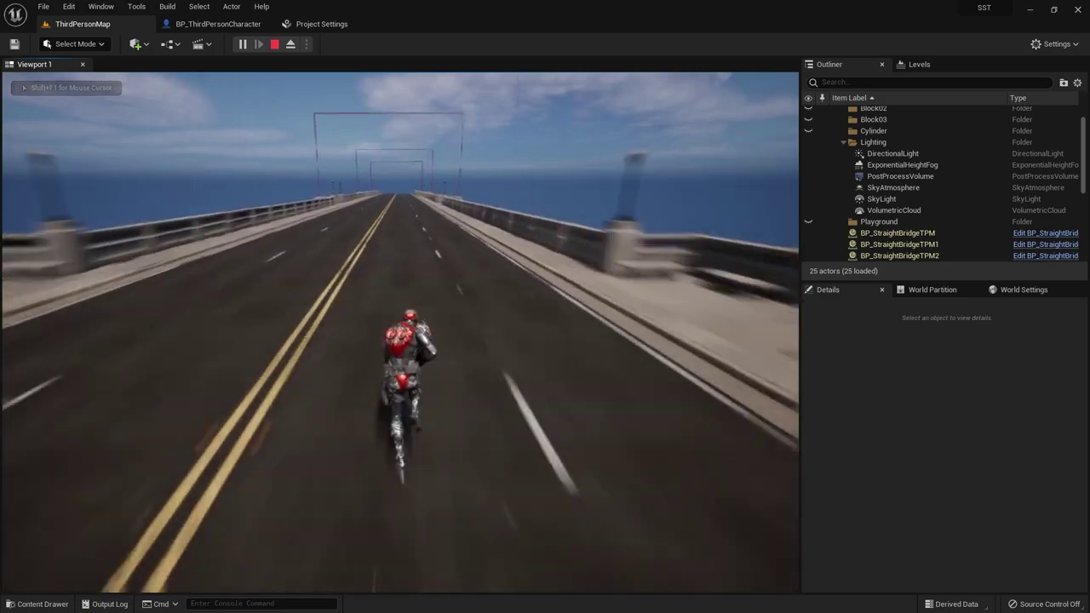
key(Escape)
click(227, 24)
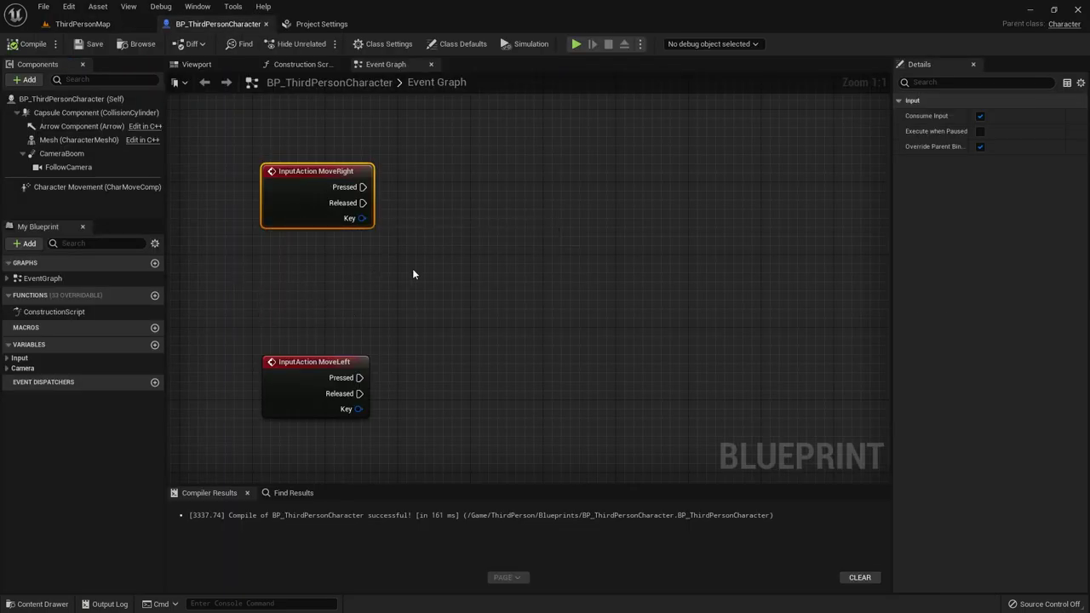
Add a Set Actor Location node to the right of the MoveRight event.
right_drag(412, 268, 323, 309)
right_click(520, 196)
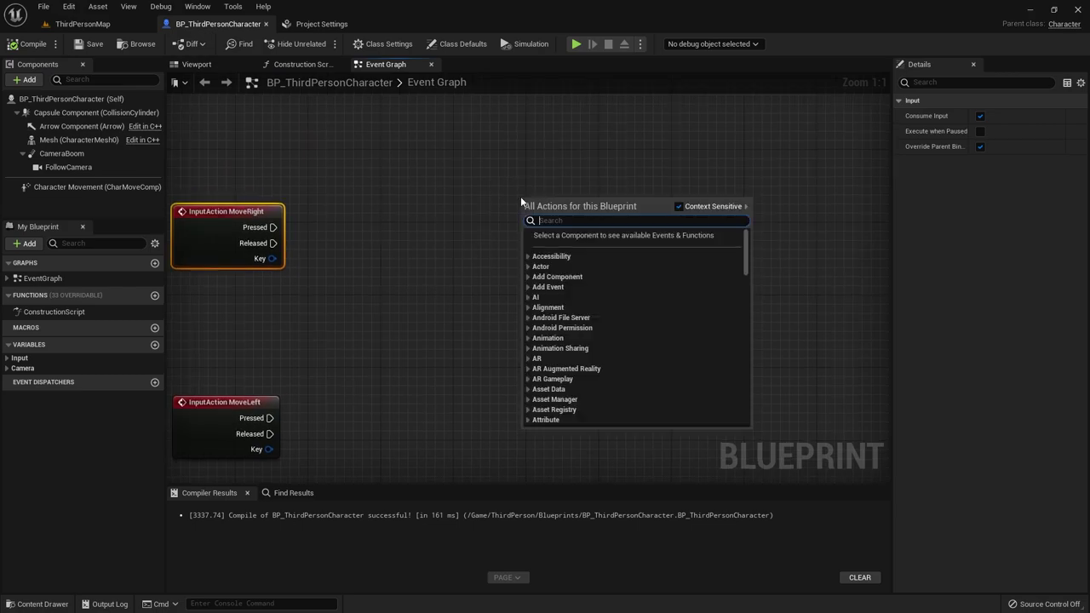
text(set actor )
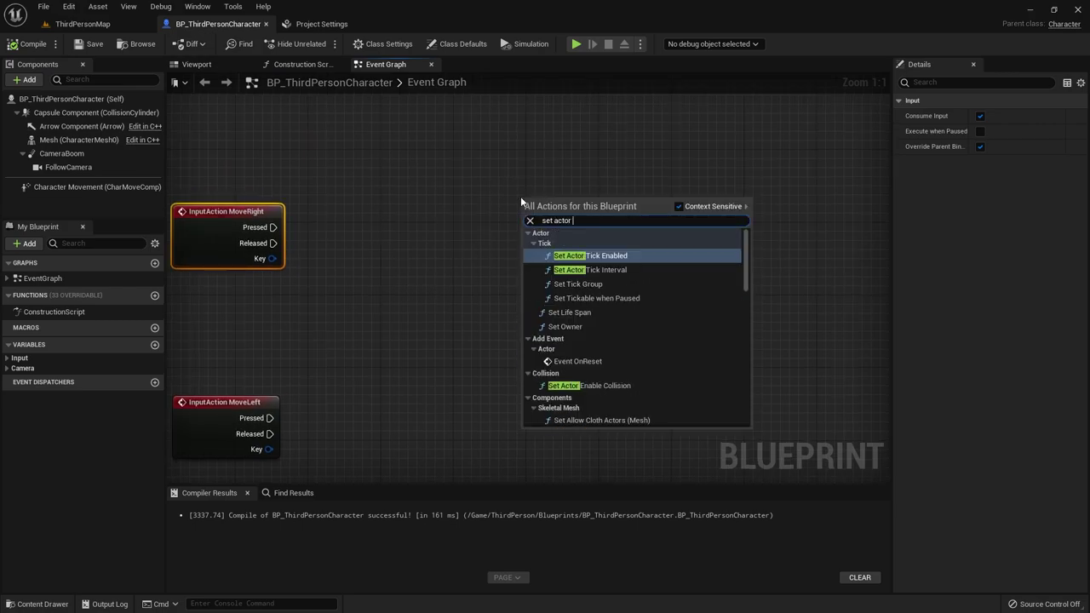
text(lo)
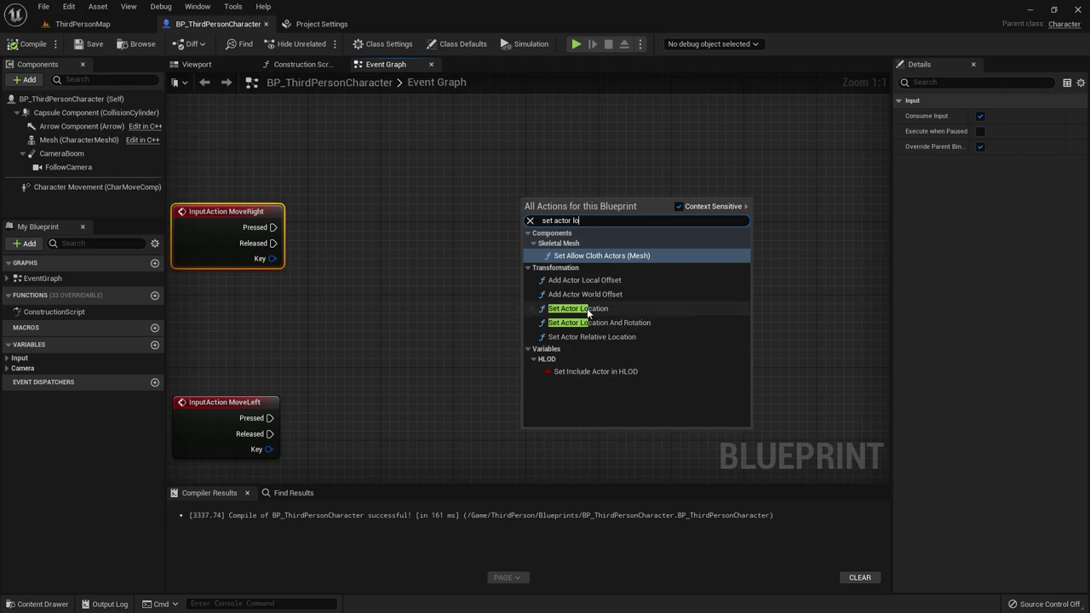
click(588, 310)
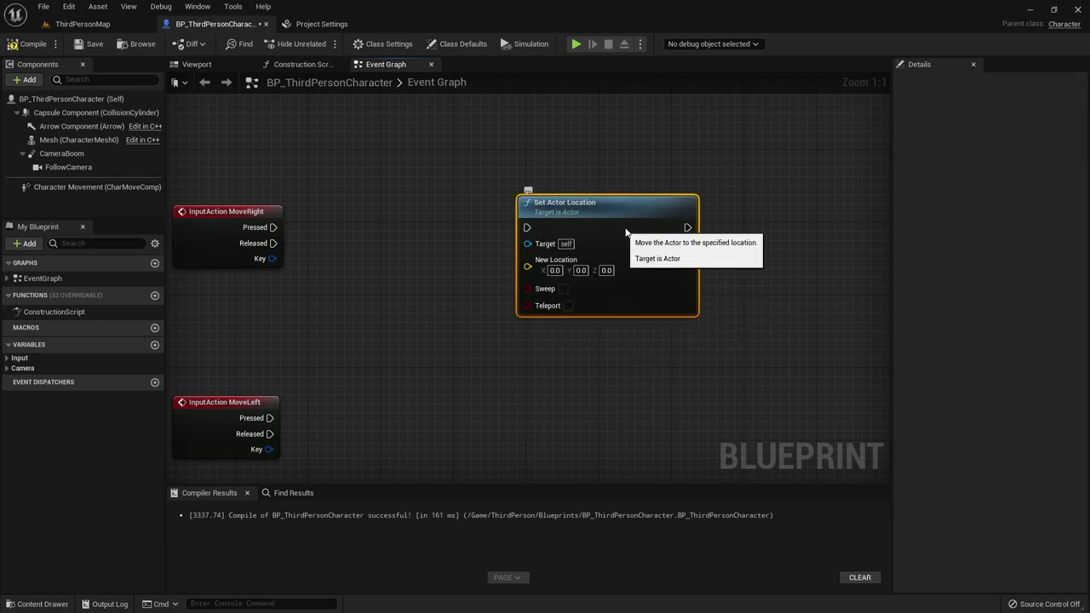
drag(626, 232, 727, 227)
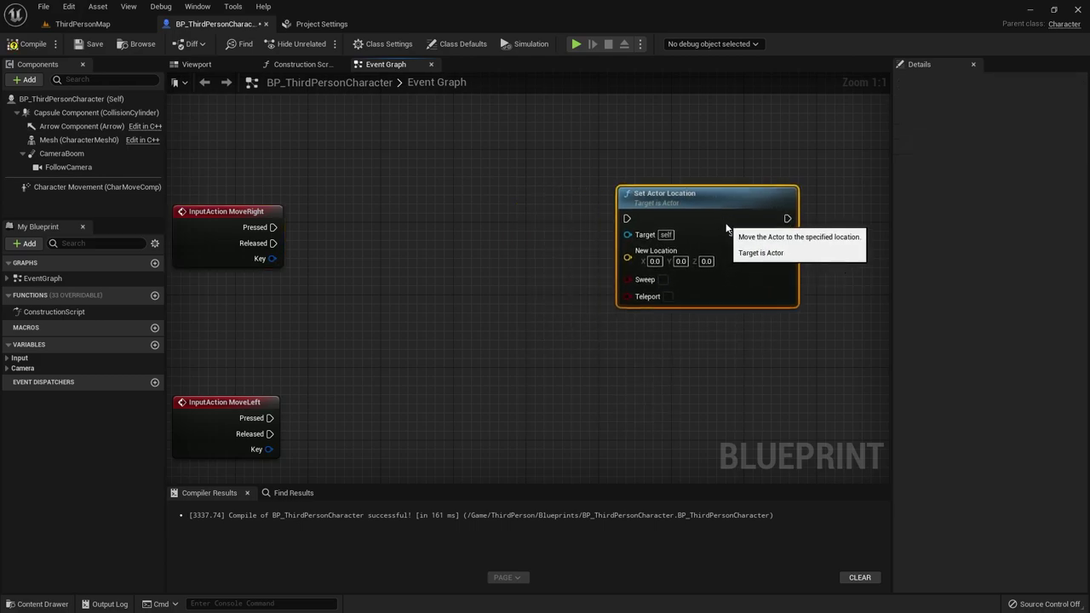
drag(245, 152, 758, 326)
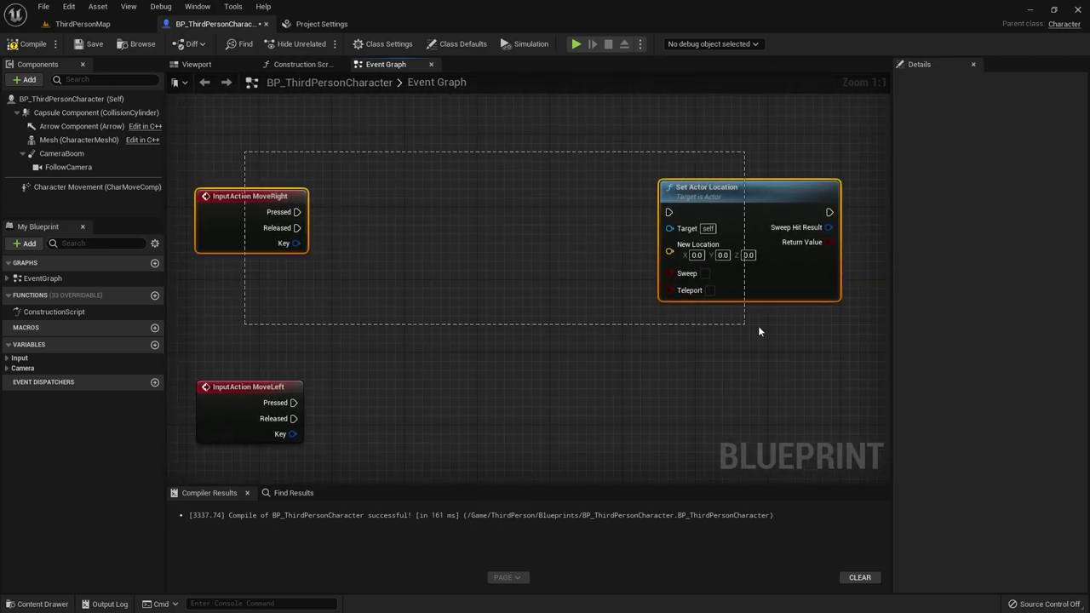
click(550, 256)
right_drag(550, 256, 354, 245)
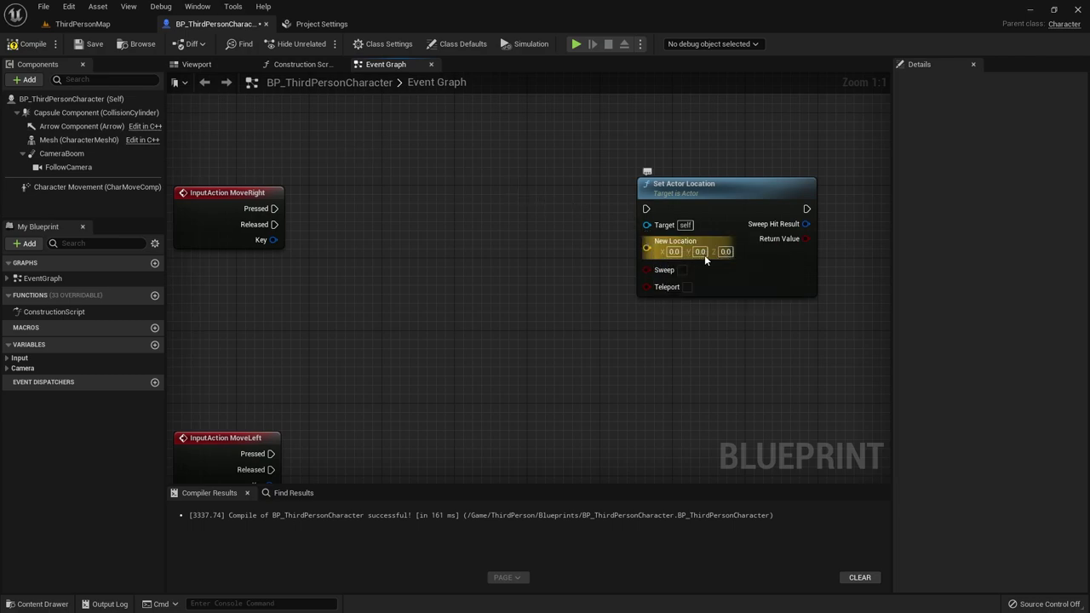
Split Set Actor Location's New Location pin into X, Y and Z.
right_click(650, 255)
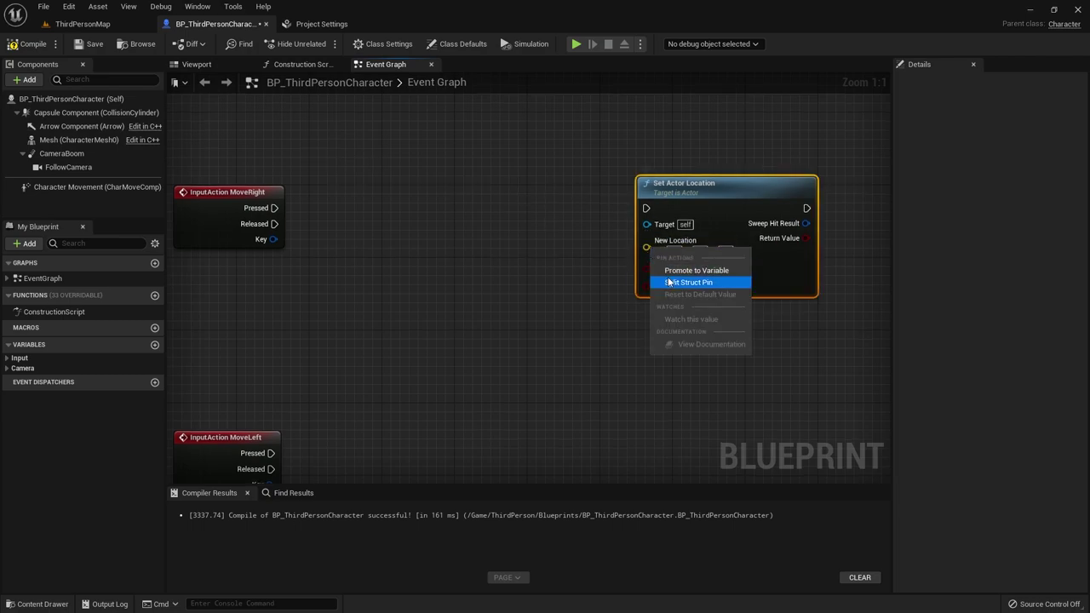
click(667, 285)
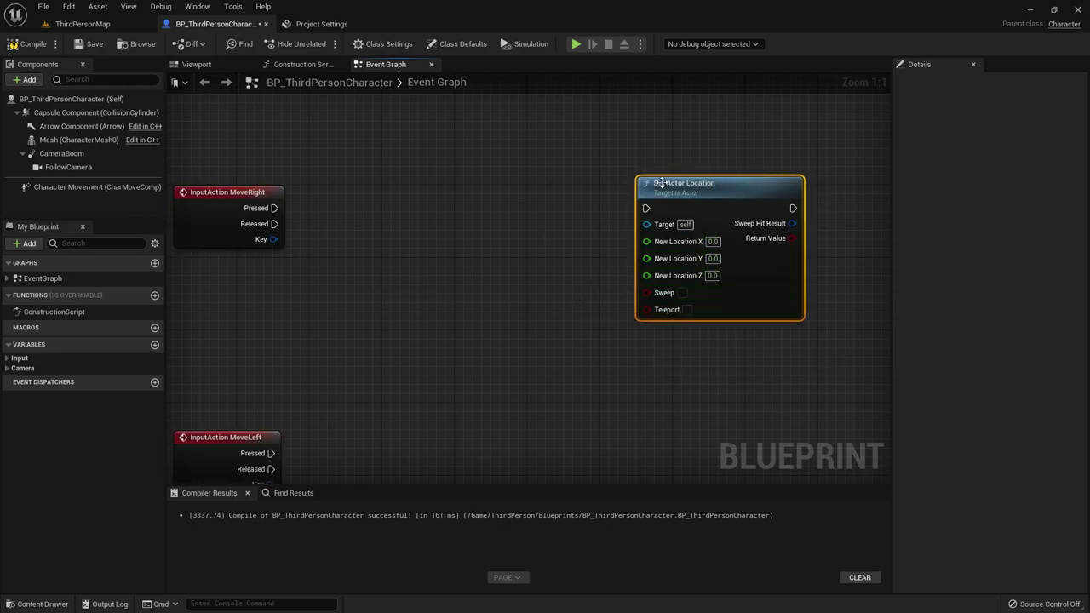
drag(662, 183, 672, 193)
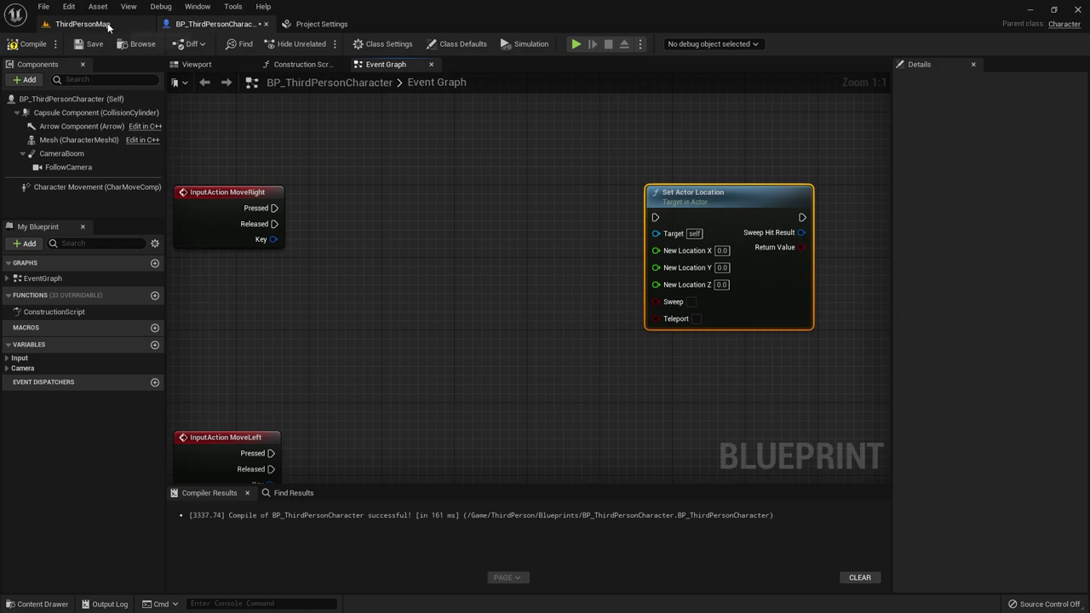
click(82, 24)
click(242, 44)
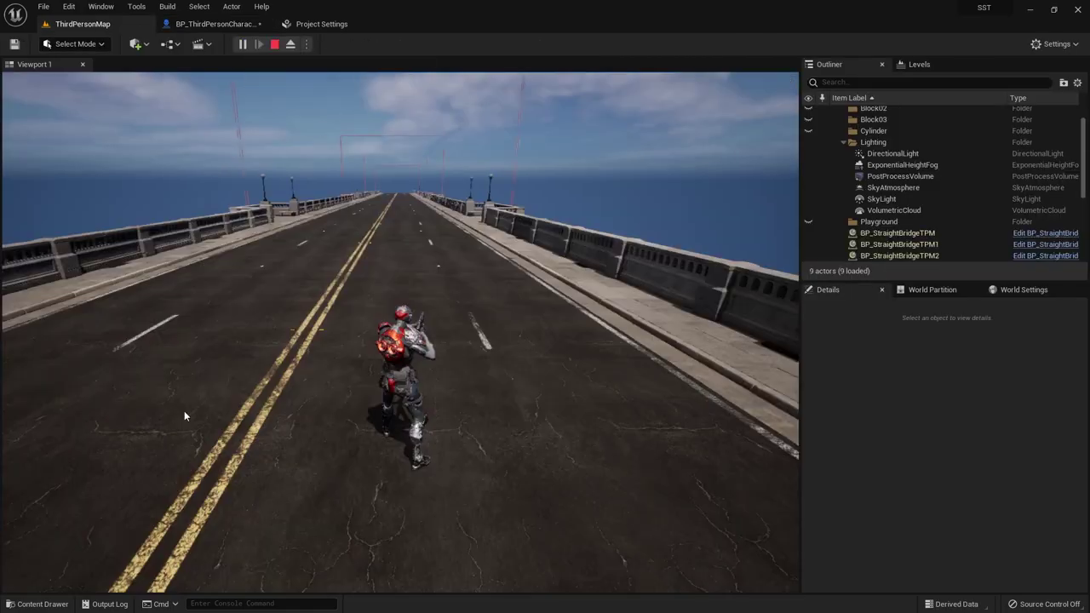
key(Escape)
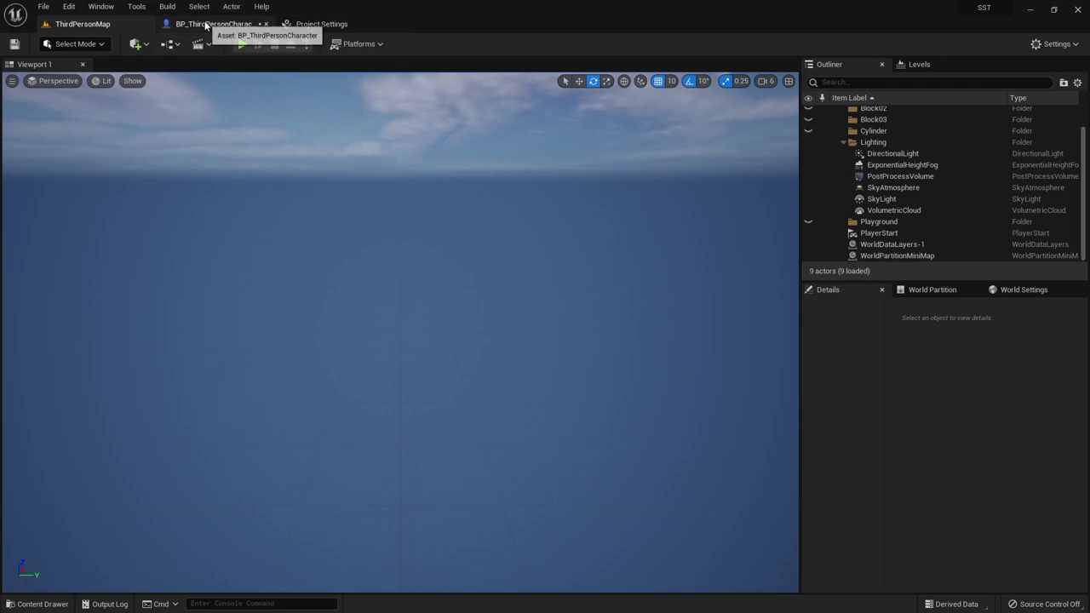
click(209, 24)
Add Get Actor Location, split its Return Value, and wire X and Z to New Location X/Z.
right_click(423, 282)
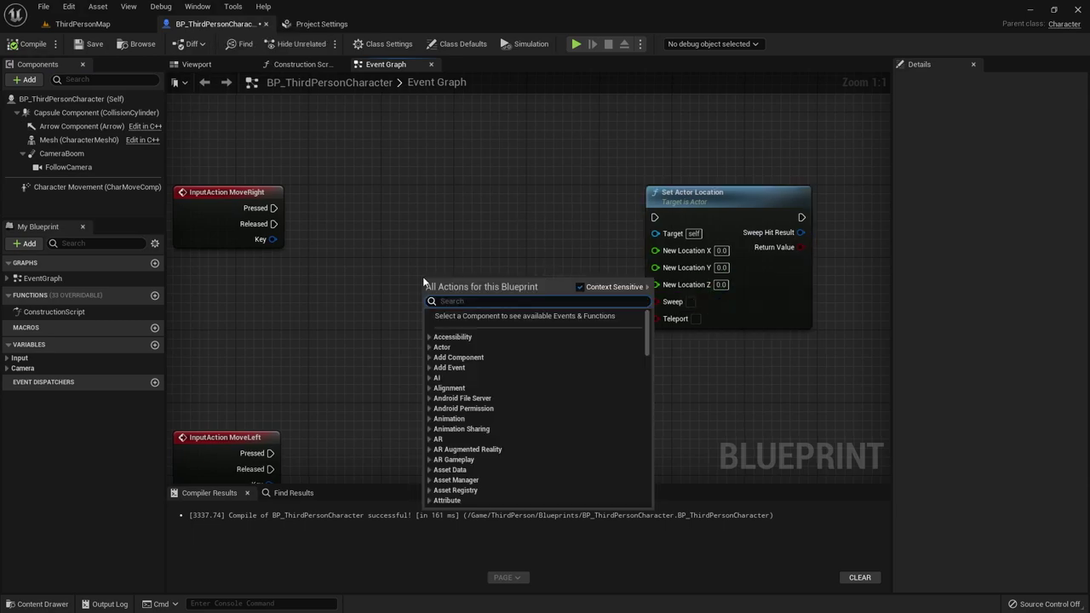
text(get acto)
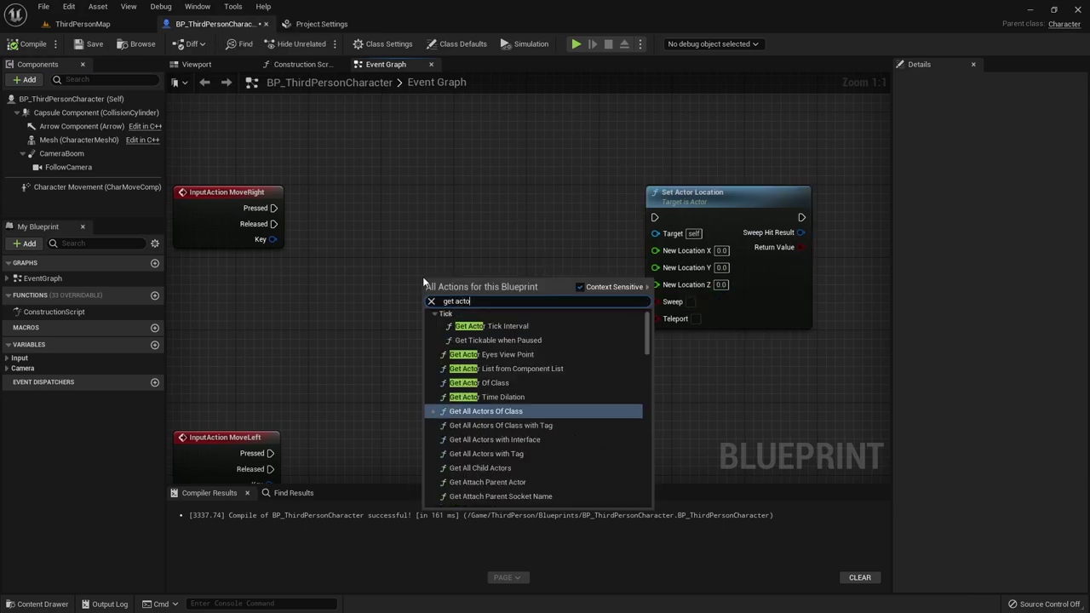
text(r loca)
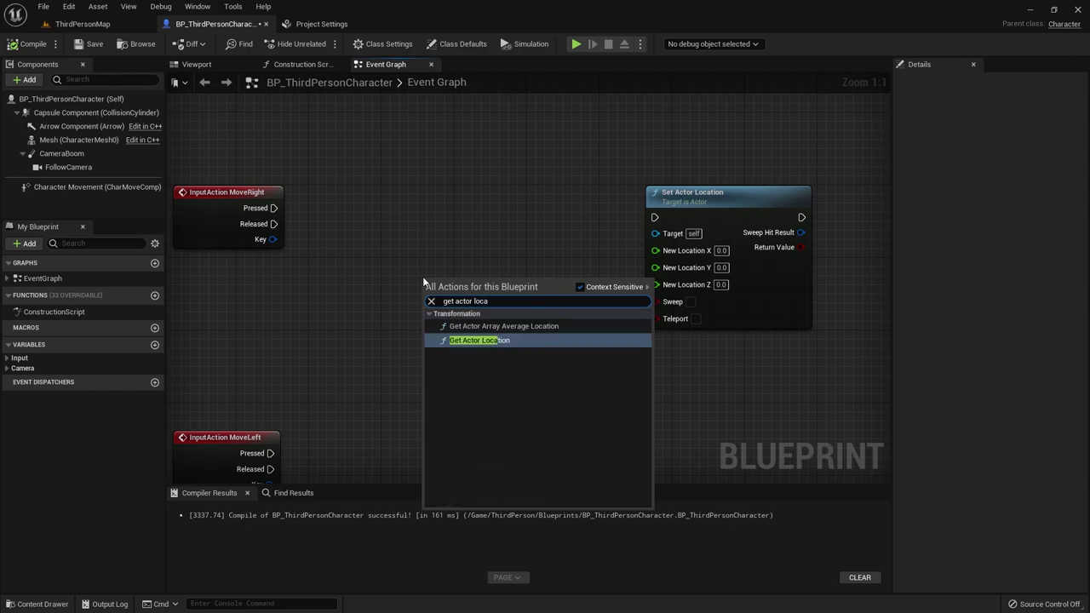
key(Return)
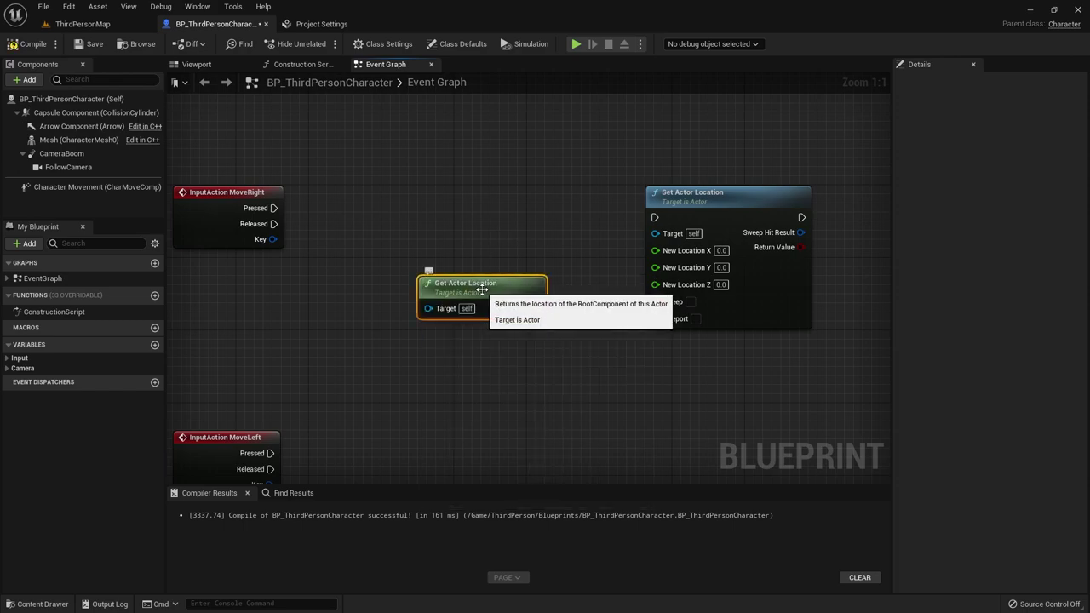
drag(463, 259, 437, 286)
right_click(499, 299)
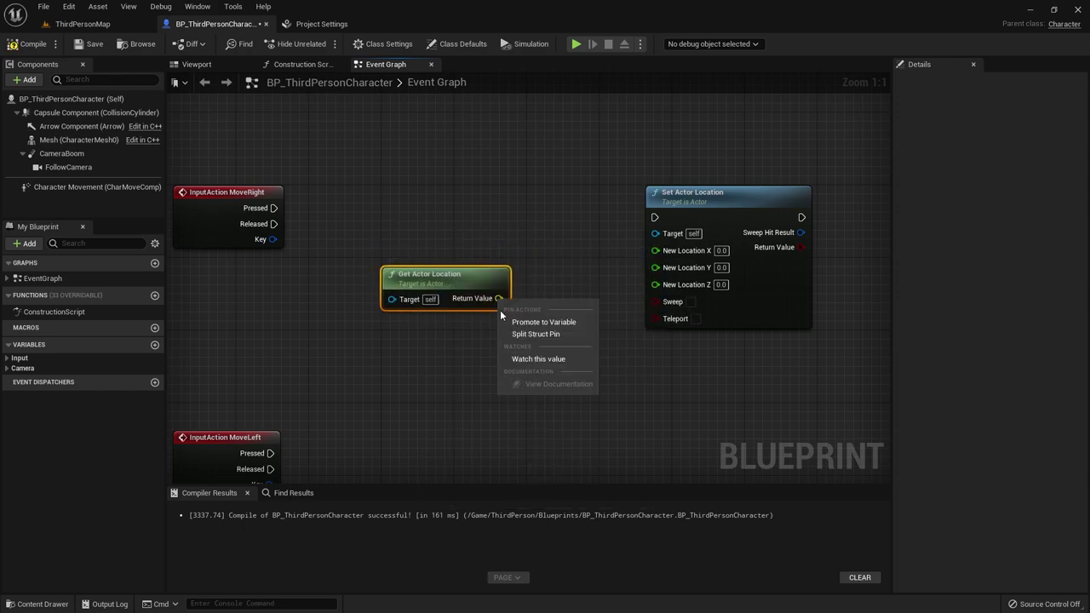
click(534, 339)
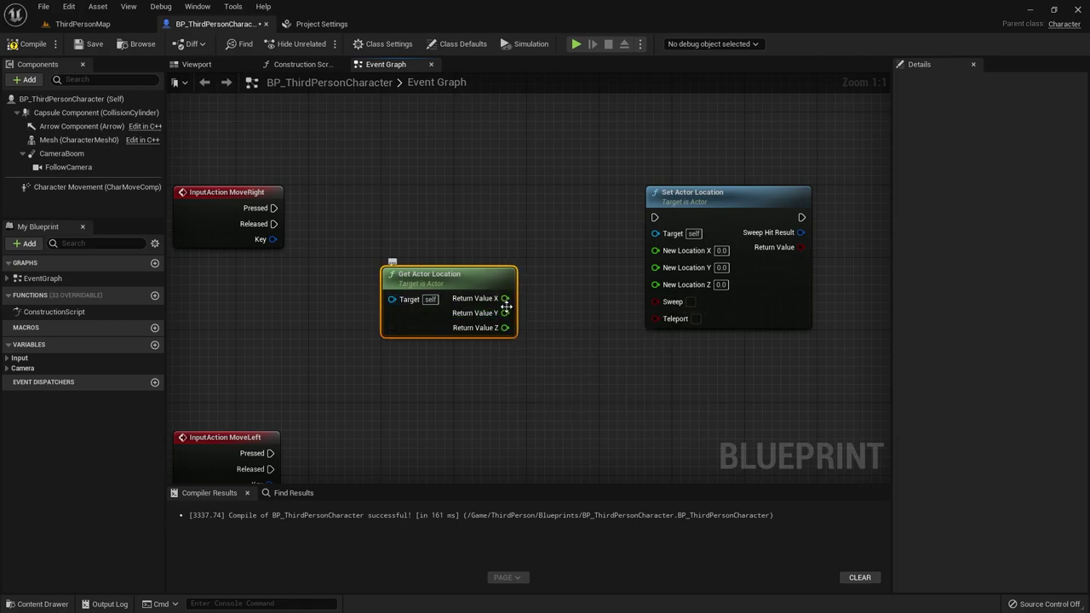
drag(506, 298, 655, 250)
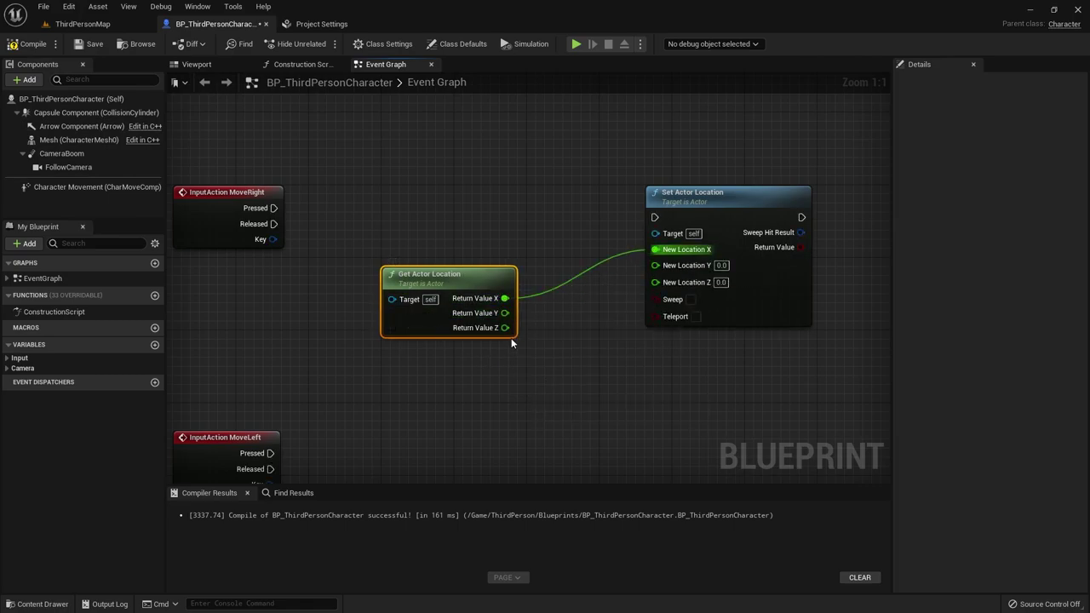
drag(505, 328, 655, 282)
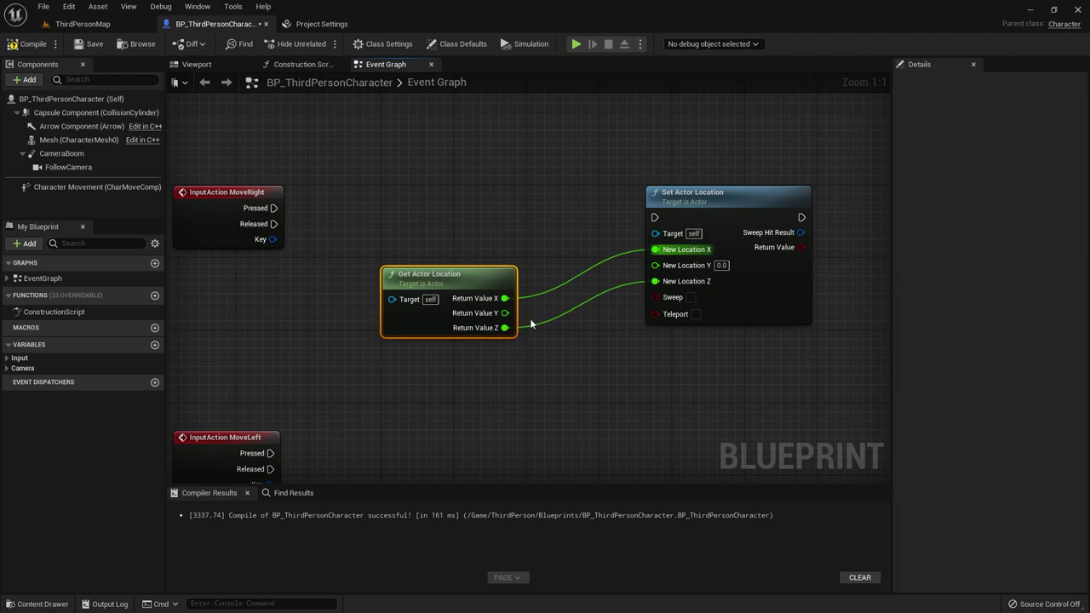
Wire MoveRight Pressed into Set Actor Location's execution pin, leaving Y unconnected, and return to ThirdPersonMap.
drag(457, 314, 421, 315)
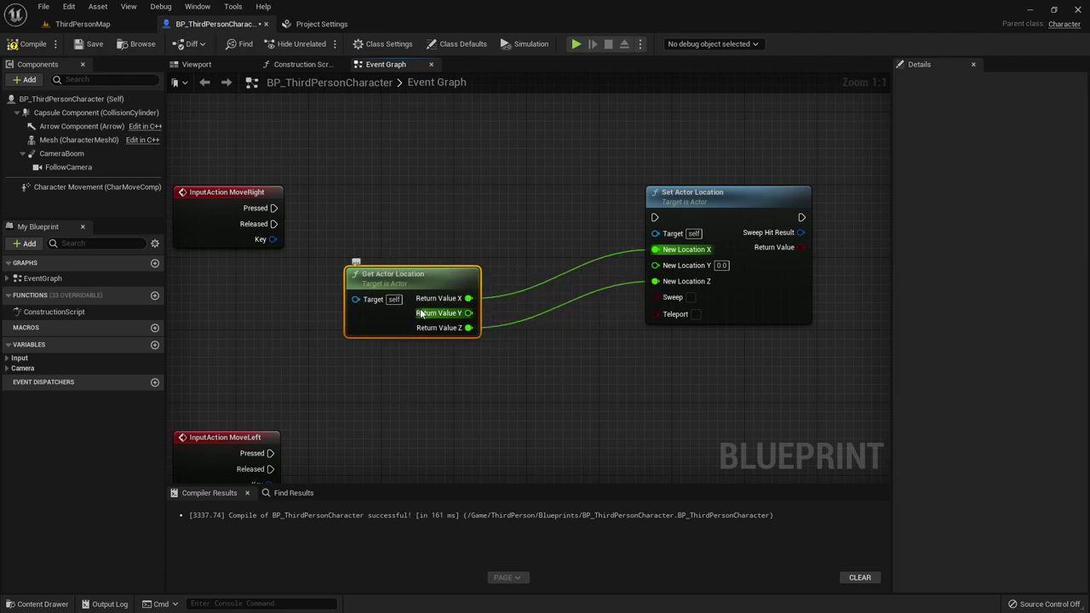
mouse_move(273, 208)
mouse_down()
mouse_move(655, 217)
mouse_move(683, 182)
mouse_up()
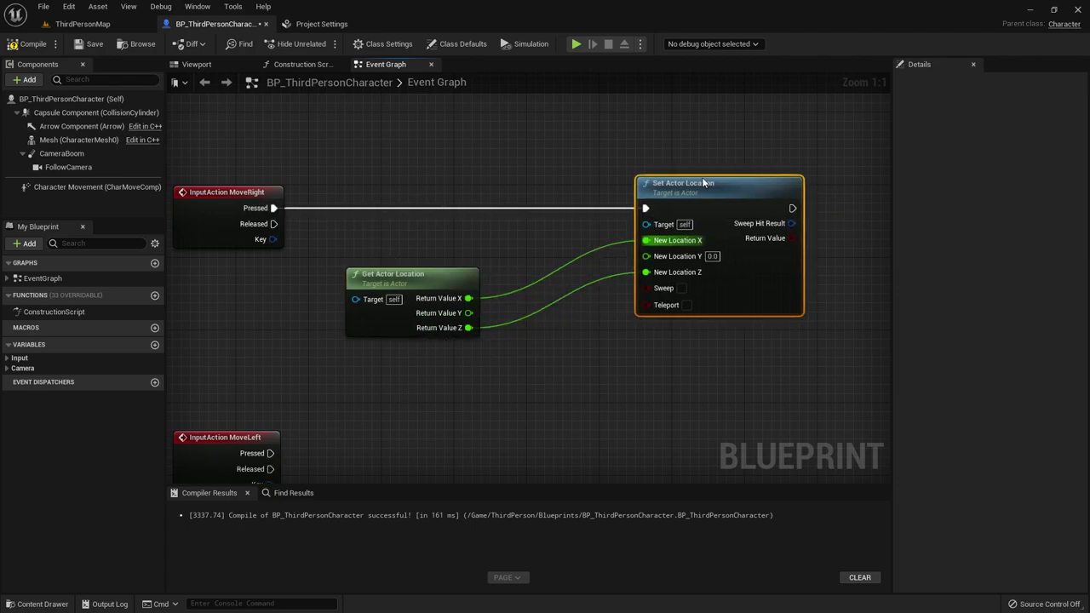
drag(468, 313, 638, 264)
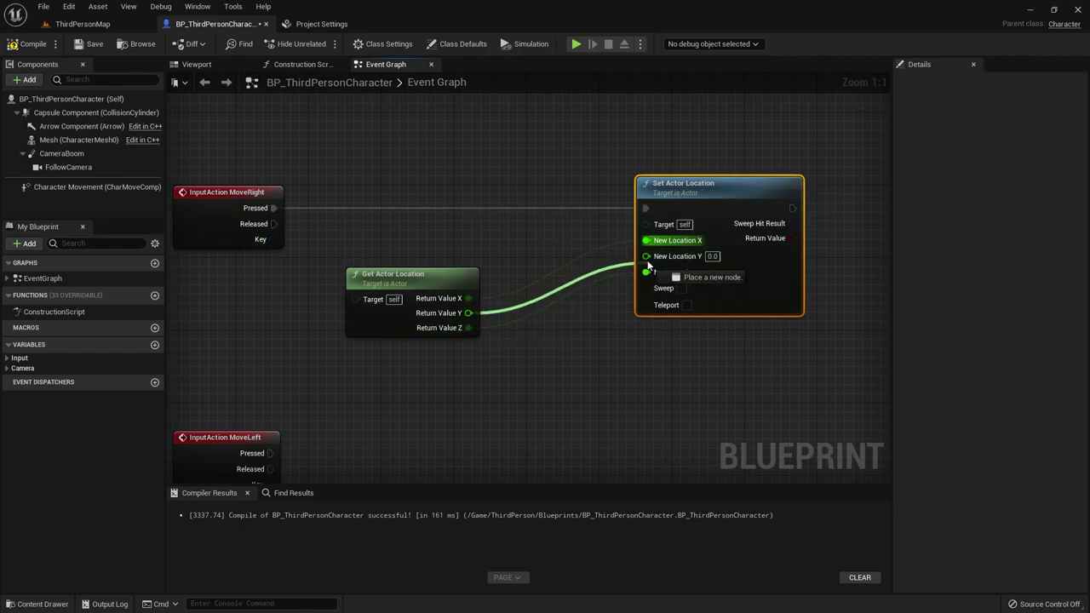
drag(647, 262, 588, 358)
click(491, 367)
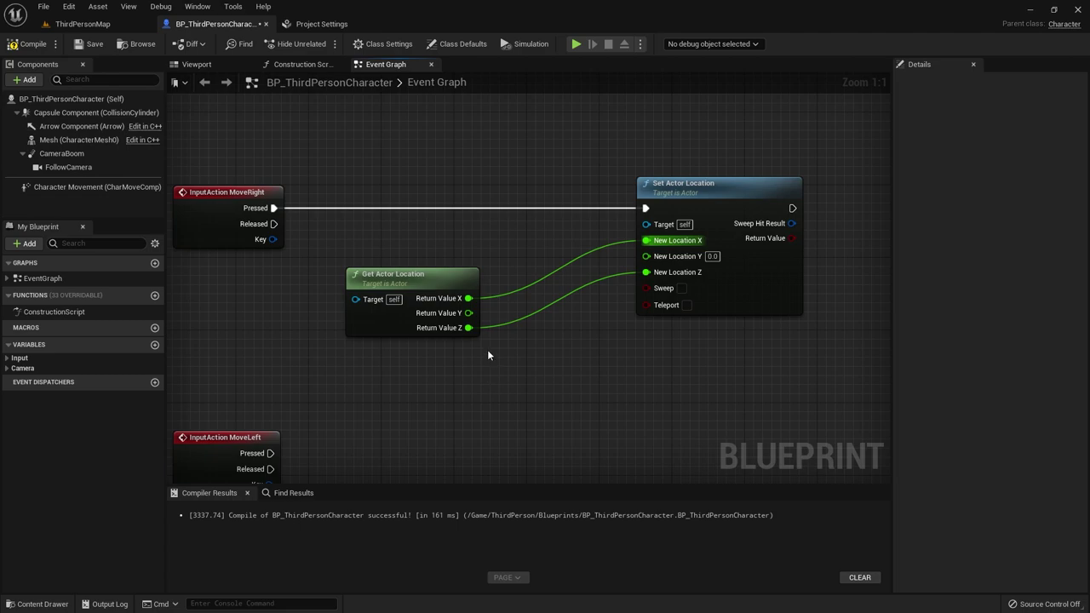
click(83, 24)
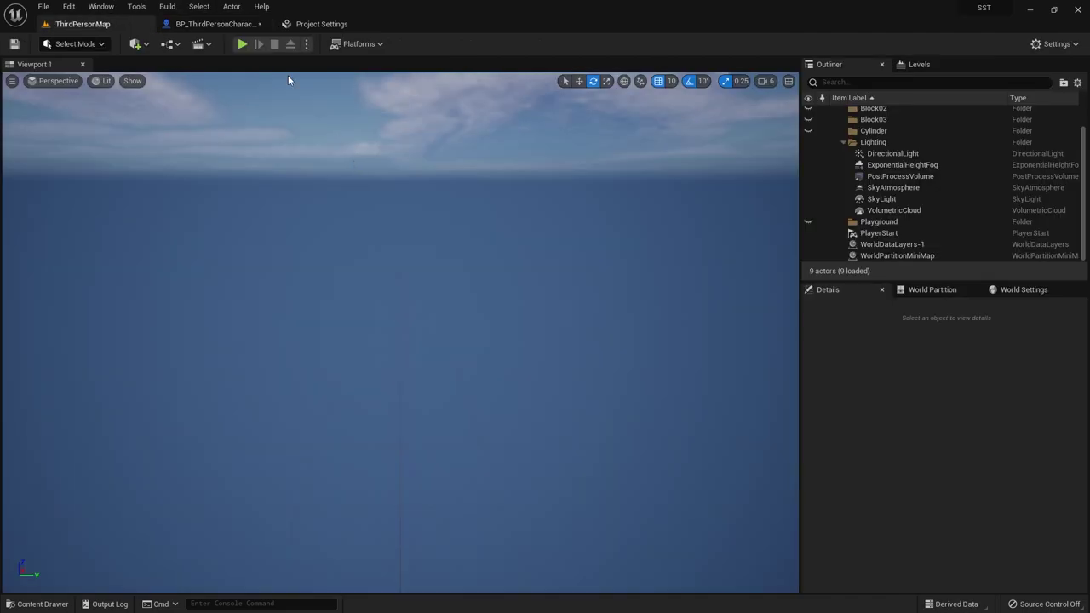
Play-test the bridge level, then stop and go back to BP_ThirdPersonCharacter's Event Graph.
click(243, 44)
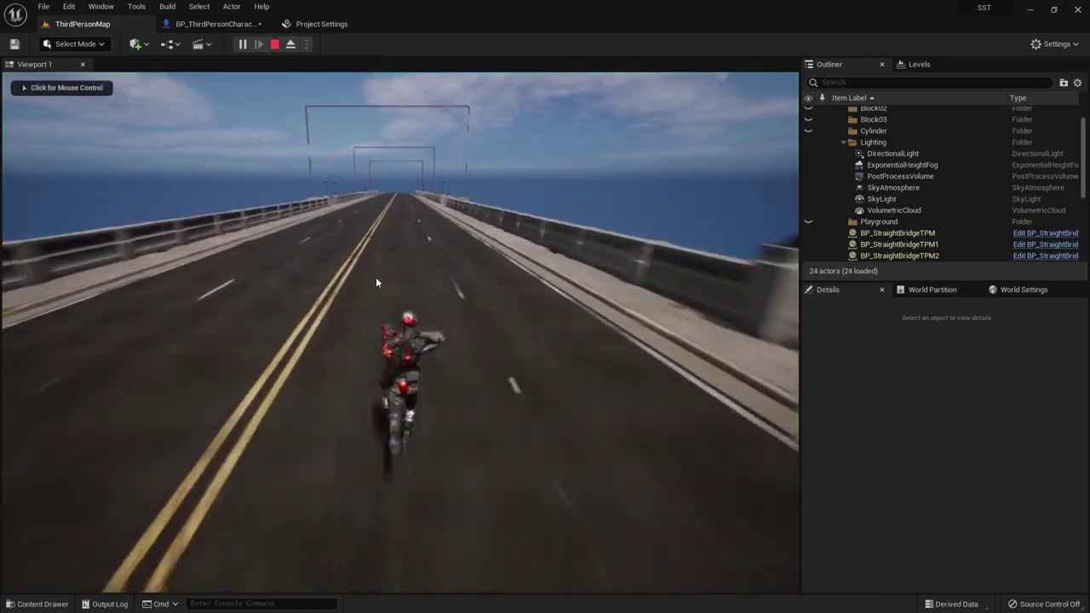
click(409, 363)
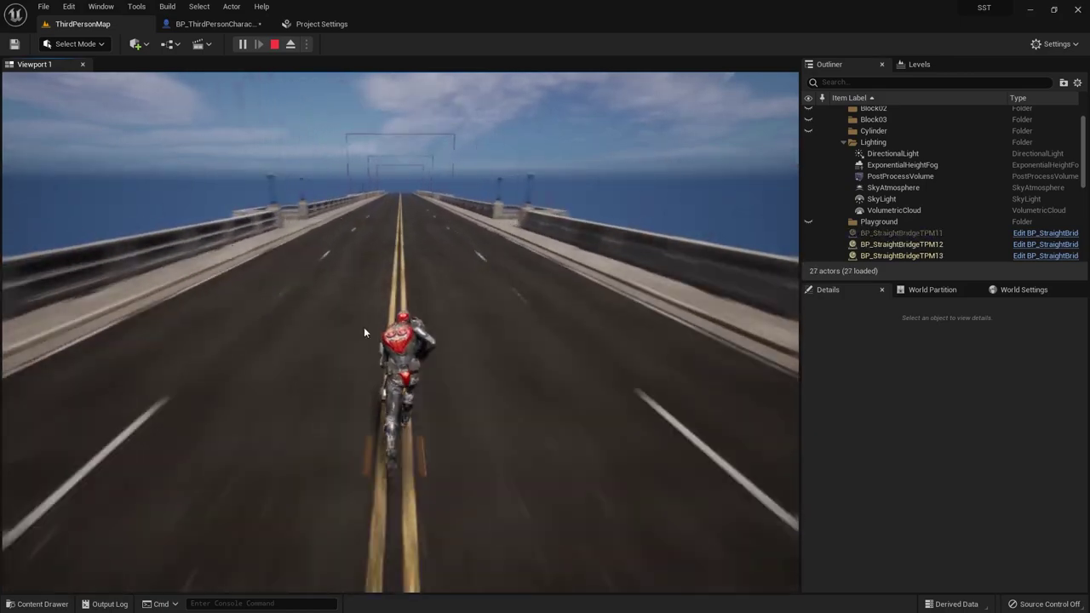
key(shift+F1)
click(274, 43)
click(217, 24)
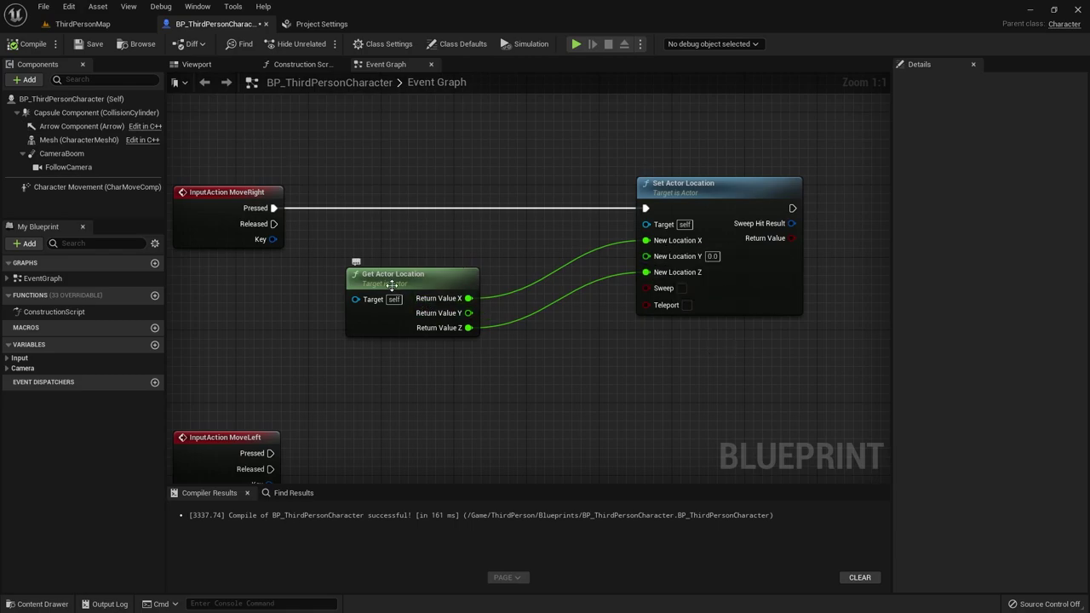
Inspect the PlayerStart's Y location against the graph wiring, then open the Content Drawer on ThirdPerson > Blueprints.
click(101, 24)
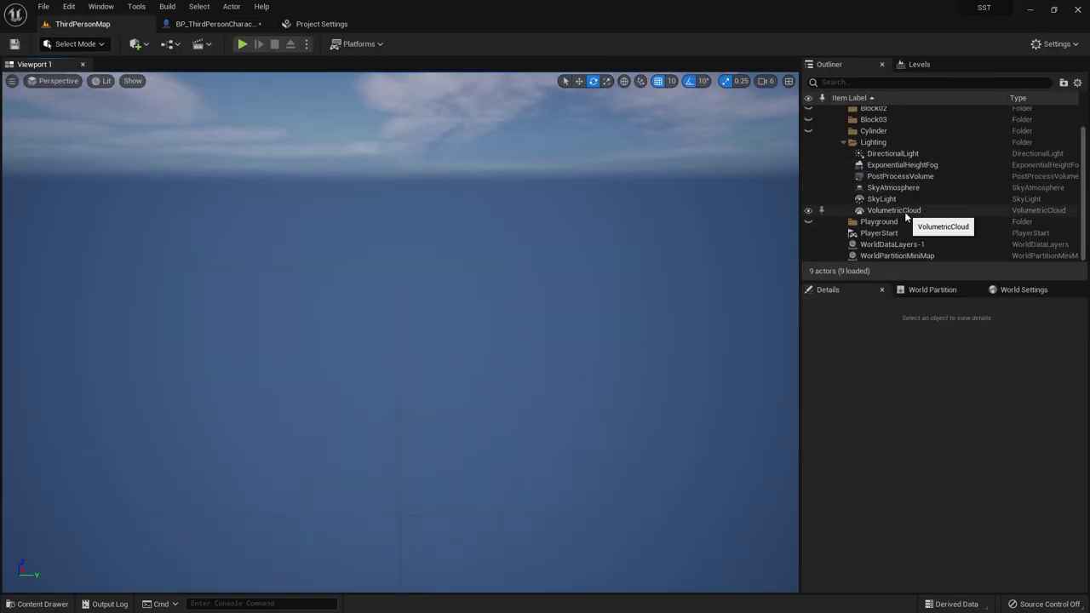
double_click(881, 232)
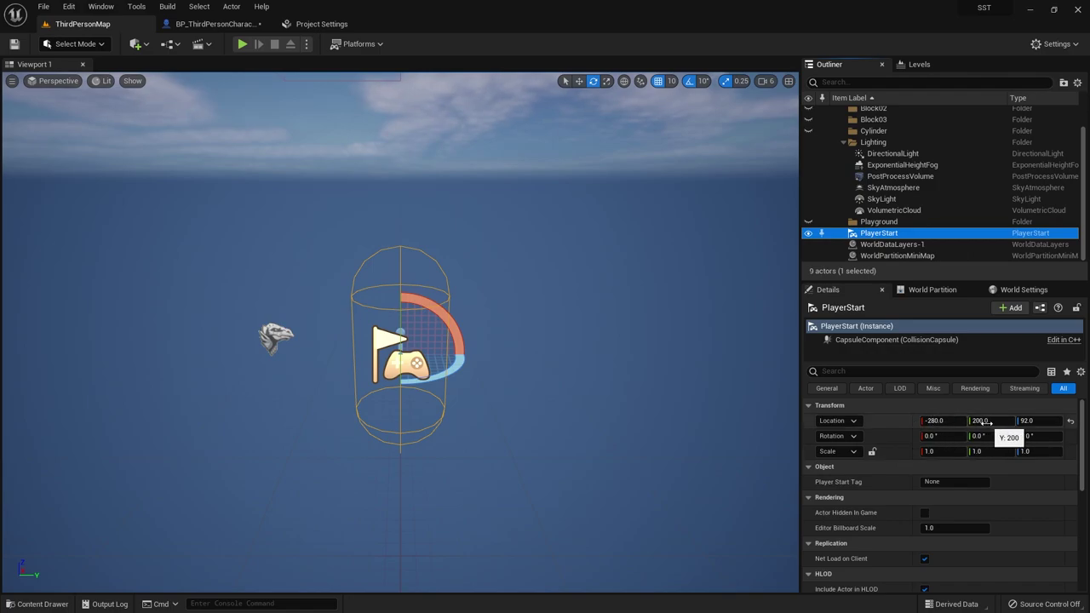
click(981, 421)
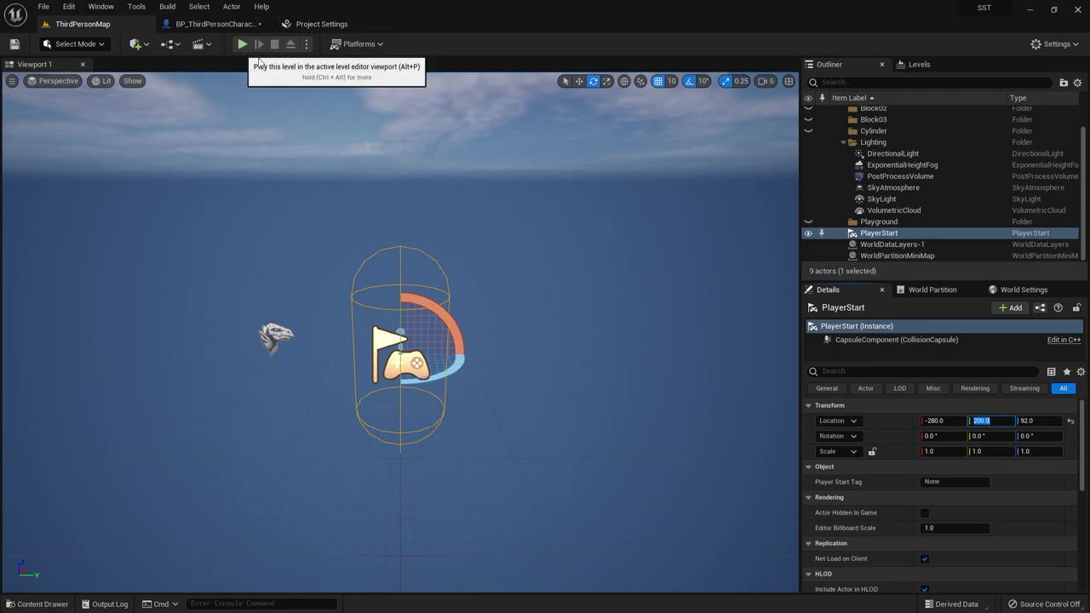
click(204, 24)
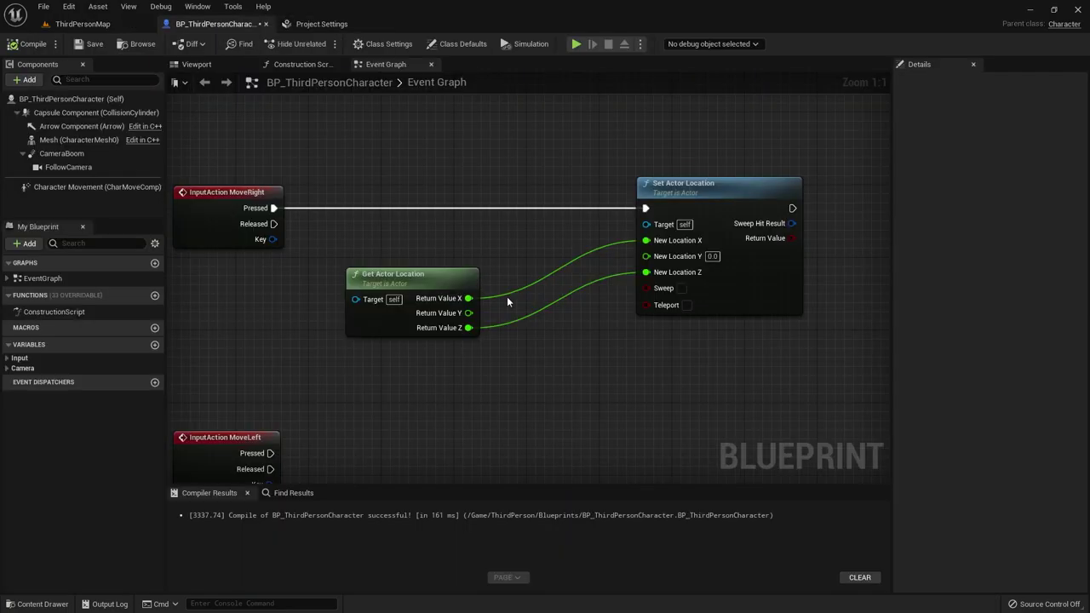
drag(469, 313, 646, 255)
click(82, 24)
right_drag(550, 381, 551, 382)
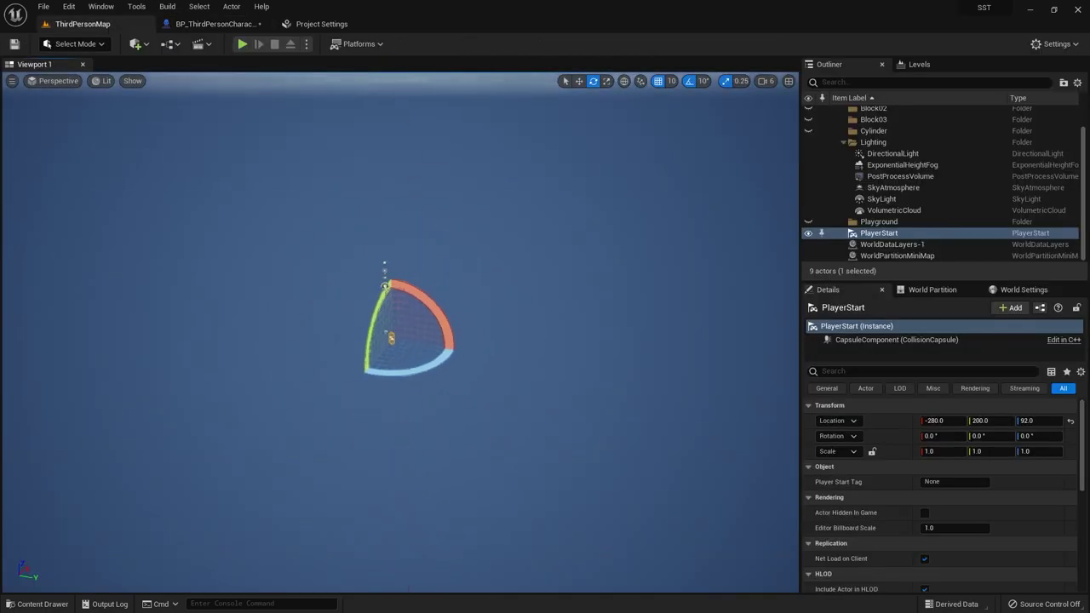
key(ctrl+space)
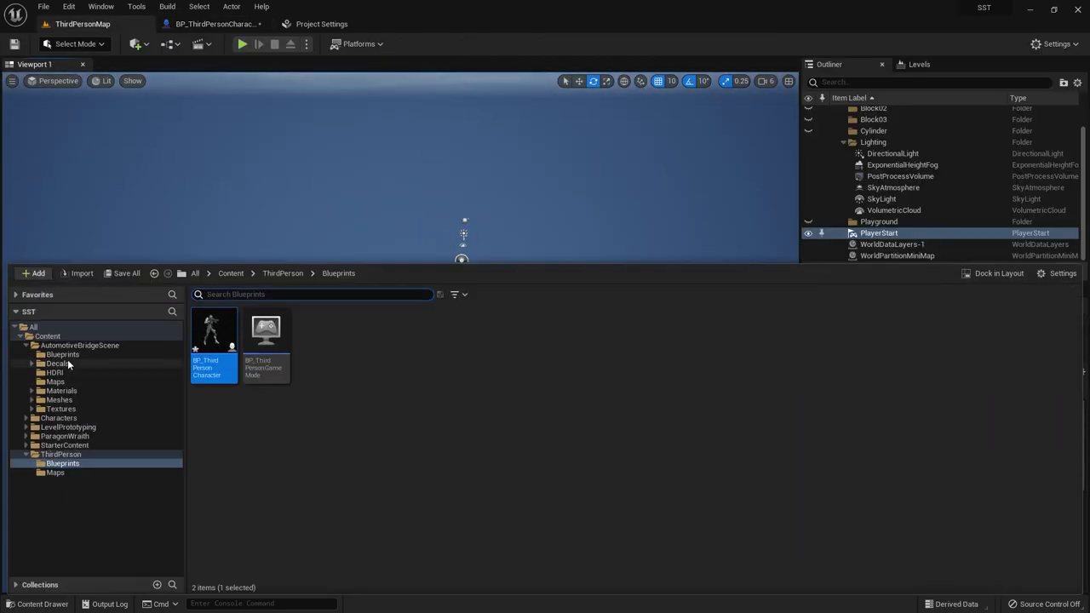
Drag BP_StraightBridgeTPM from the Blueprints folder into ThirdPersonMap at -2270, 980, 1450.
click(60, 355)
click(369, 343)
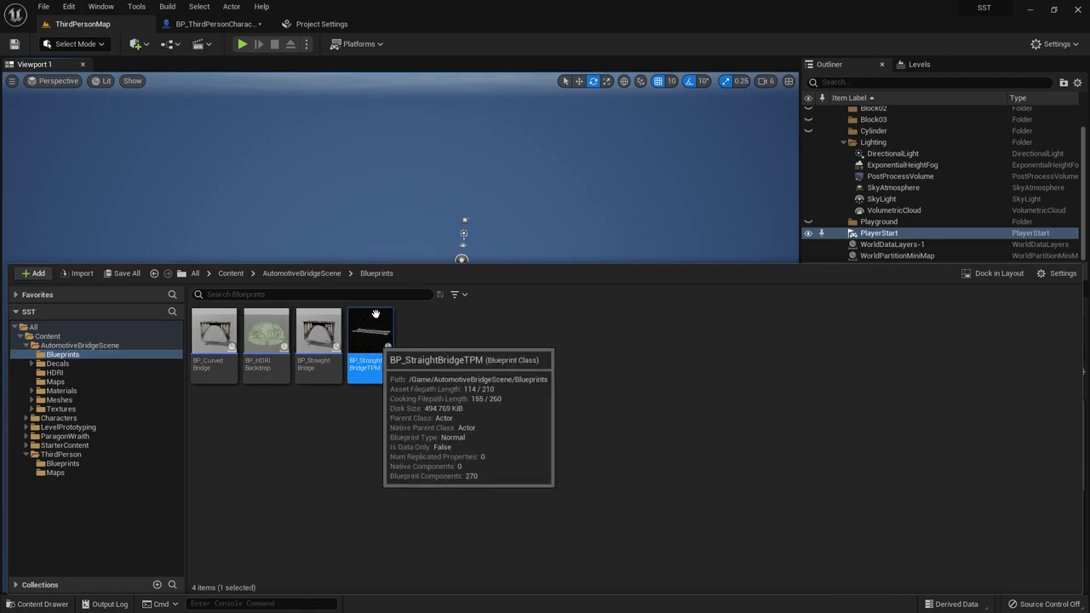
drag(369, 343, 521, 207)
click(471, 260)
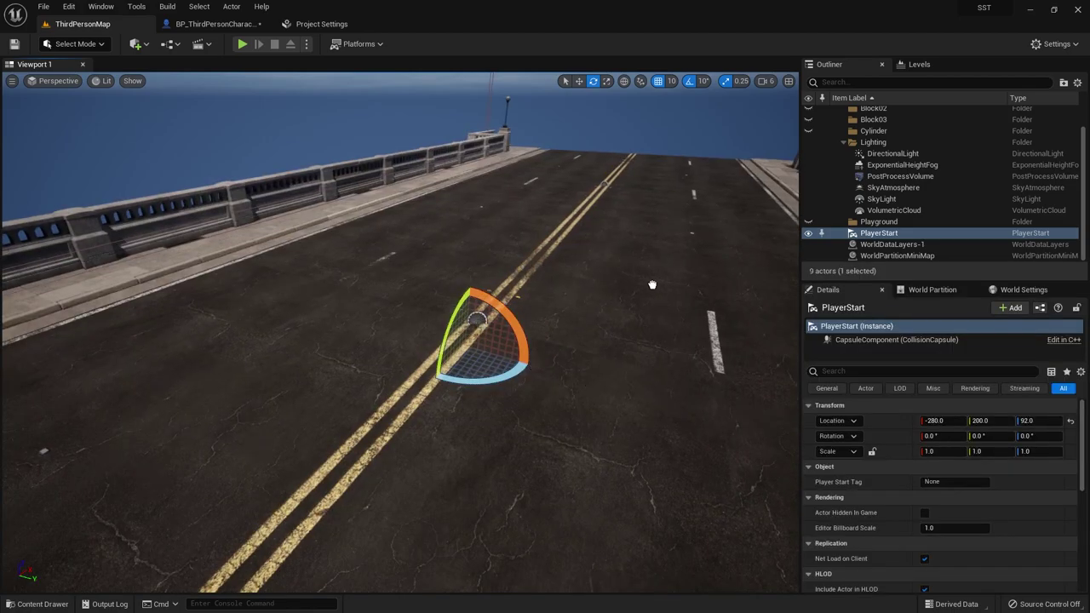
drag(652, 284, 519, 246)
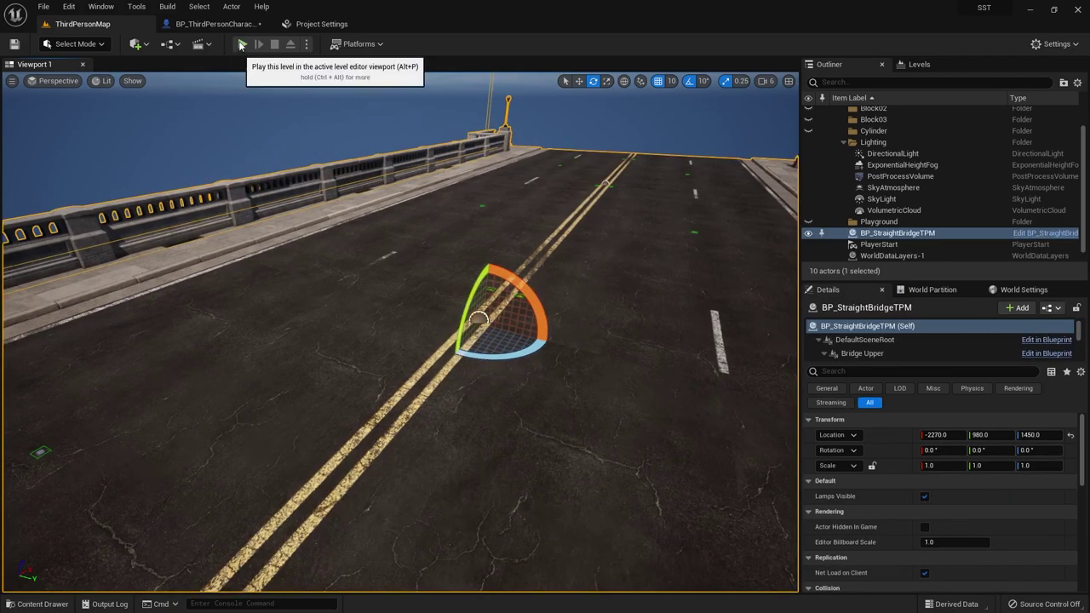
Play-test the level, eject from the player, and focus on the lower bridge section.
click(242, 43)
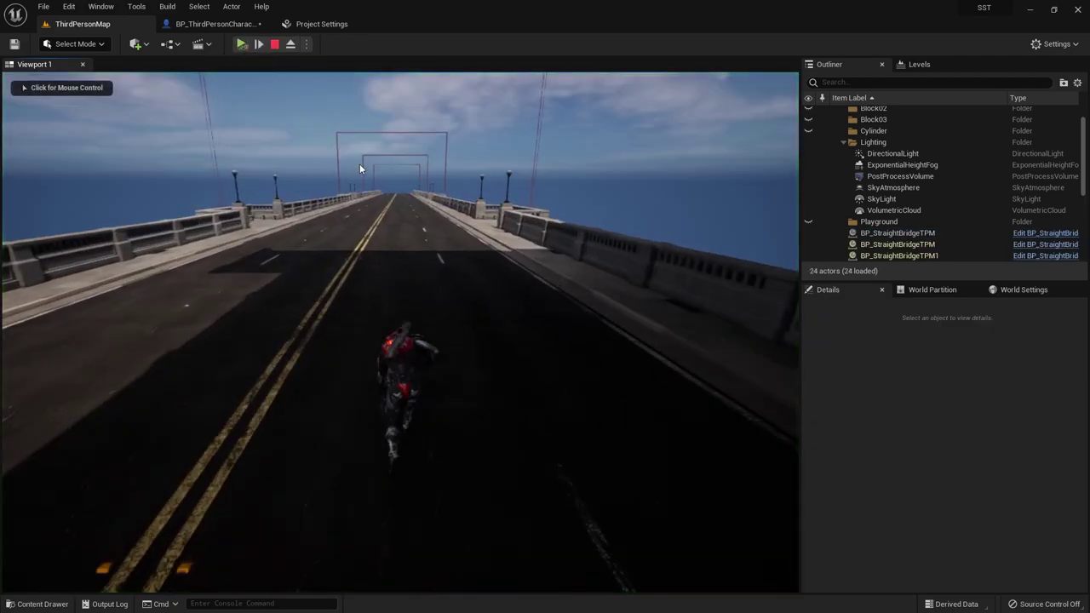
click(291, 43)
key(f)
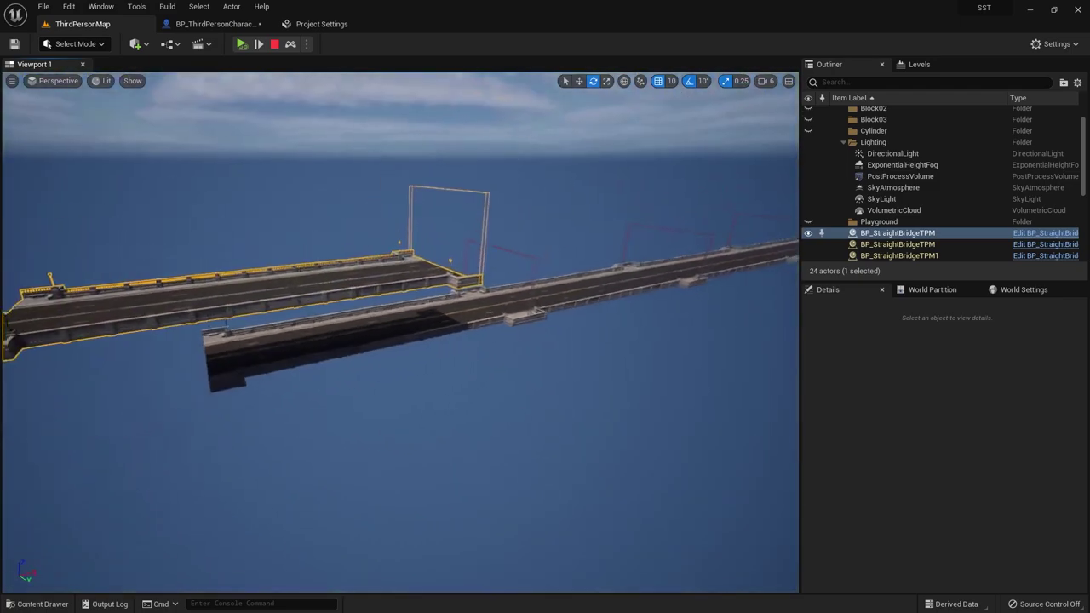
click(276, 350)
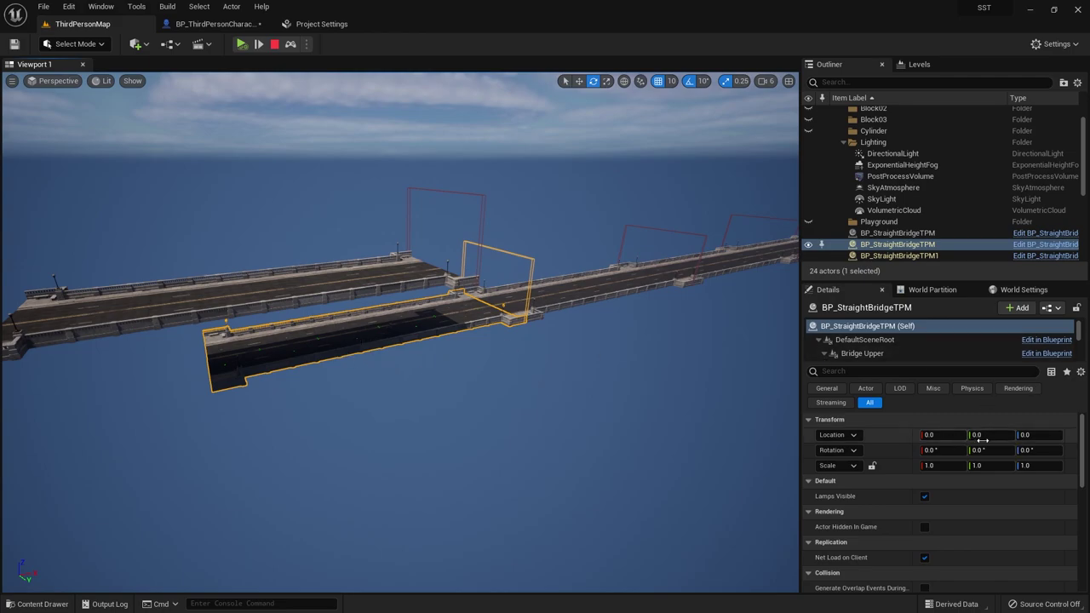
Stop play and move the bridge to location 0, 0, 0.
click(264, 281)
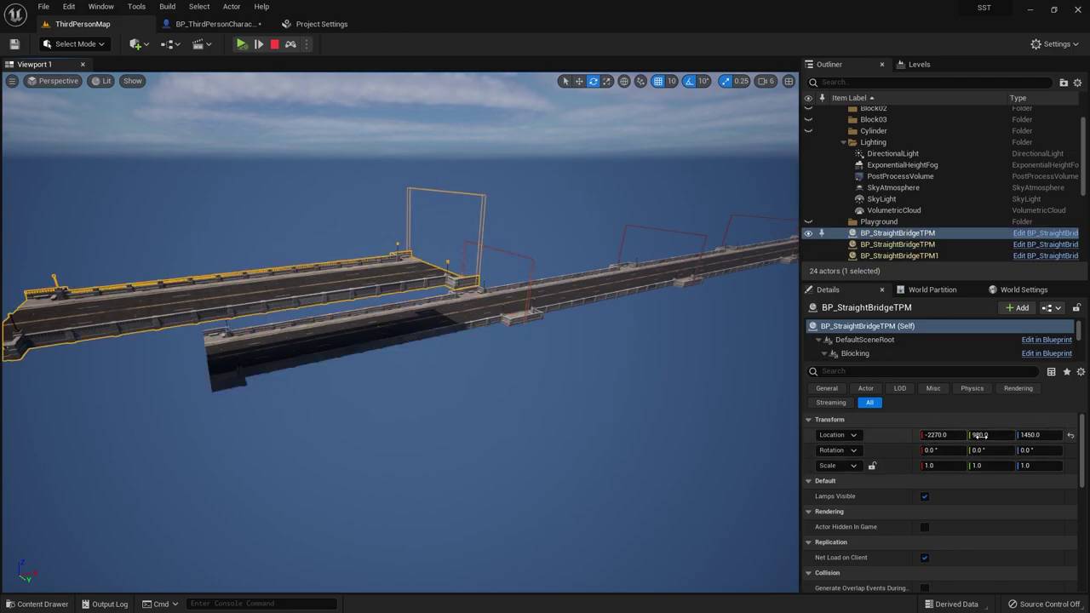
click(274, 44)
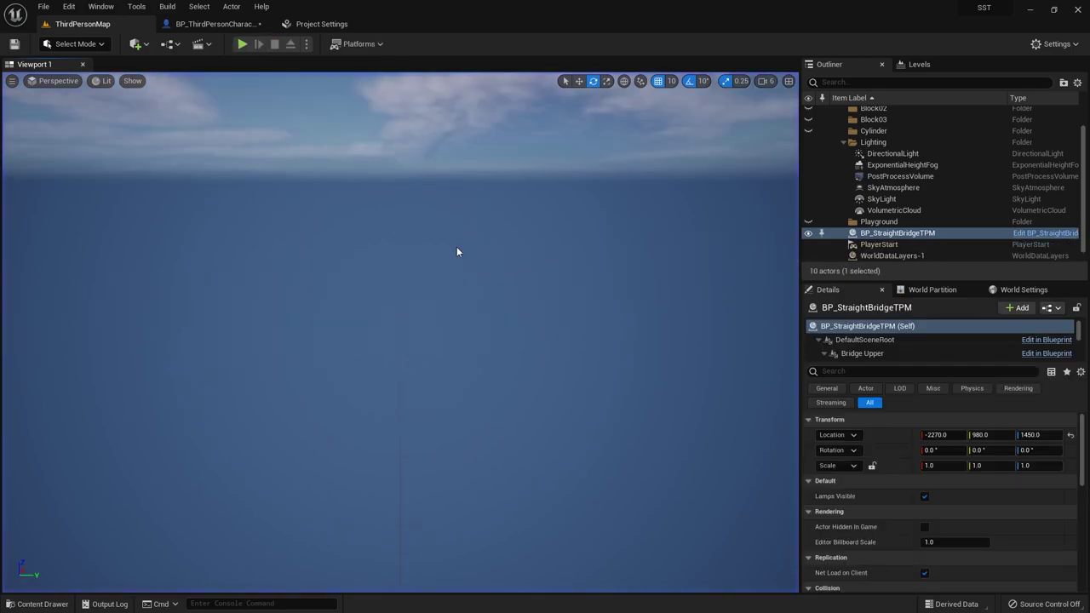
right_drag(456, 246, 452, 256)
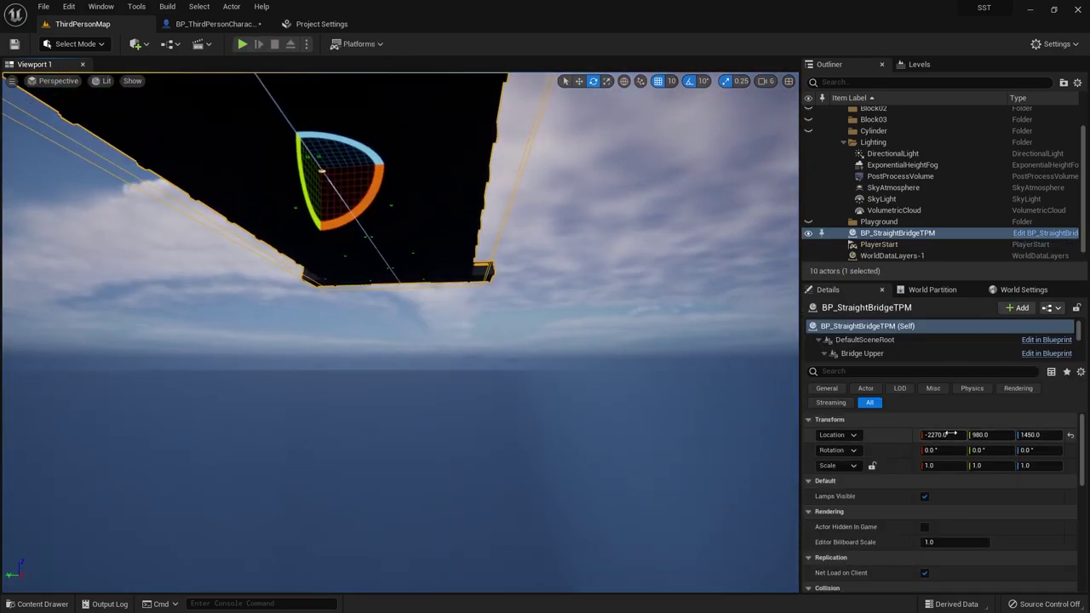
text(0)
key(Tab)
text(0)
key(Tab)
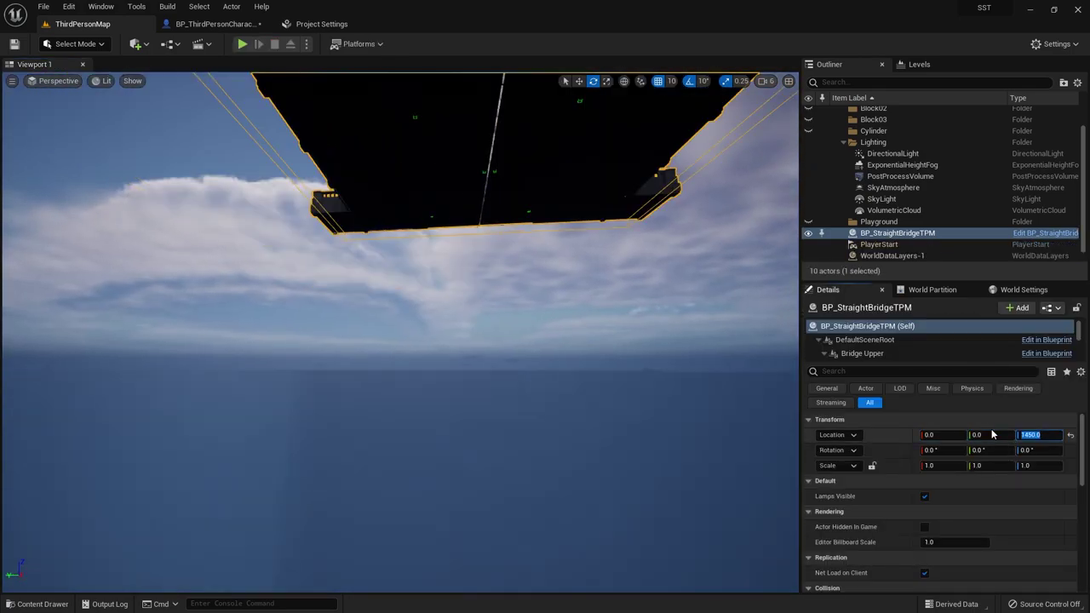
text(0)
key(Return)
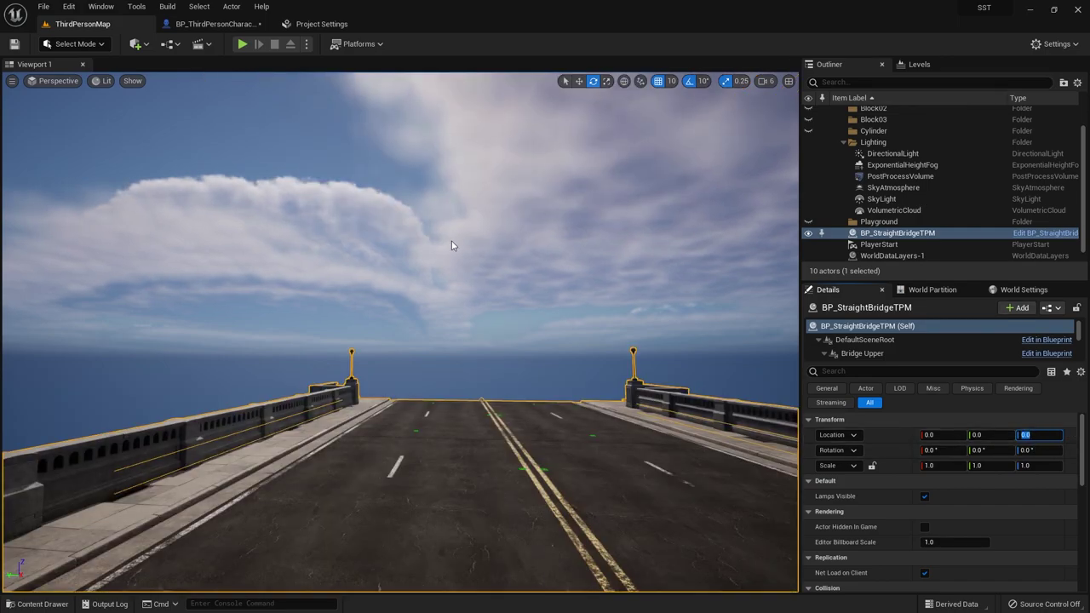
mouse_move(453, 244)
right_down()
mouse_move(447, 273)
mouse_move(376, 278)
right_up()
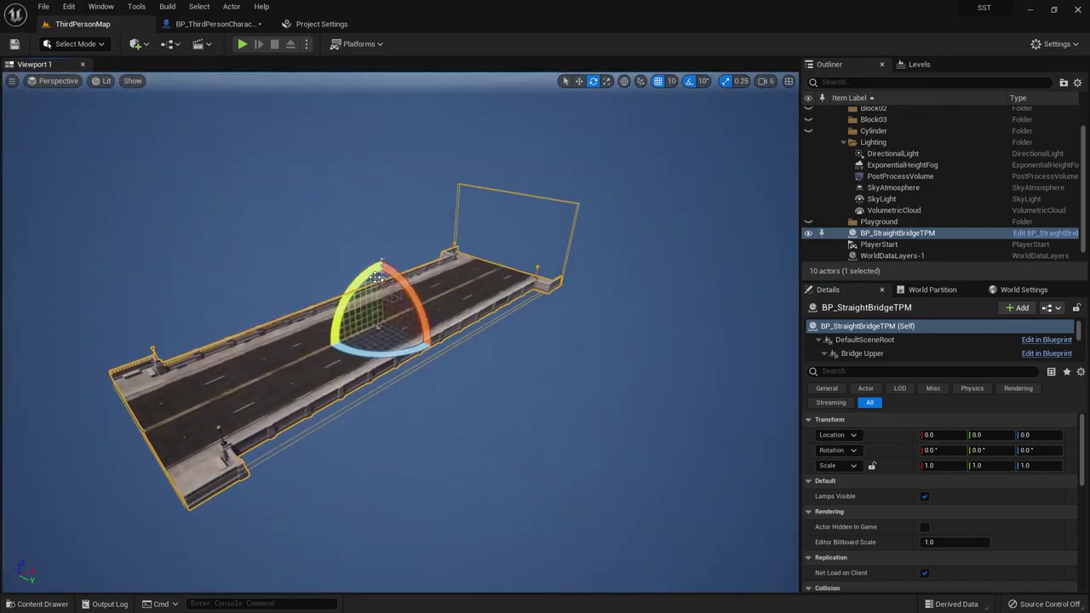
Play-test the repositioned bridge, eject with F8, then stop.
click(246, 44)
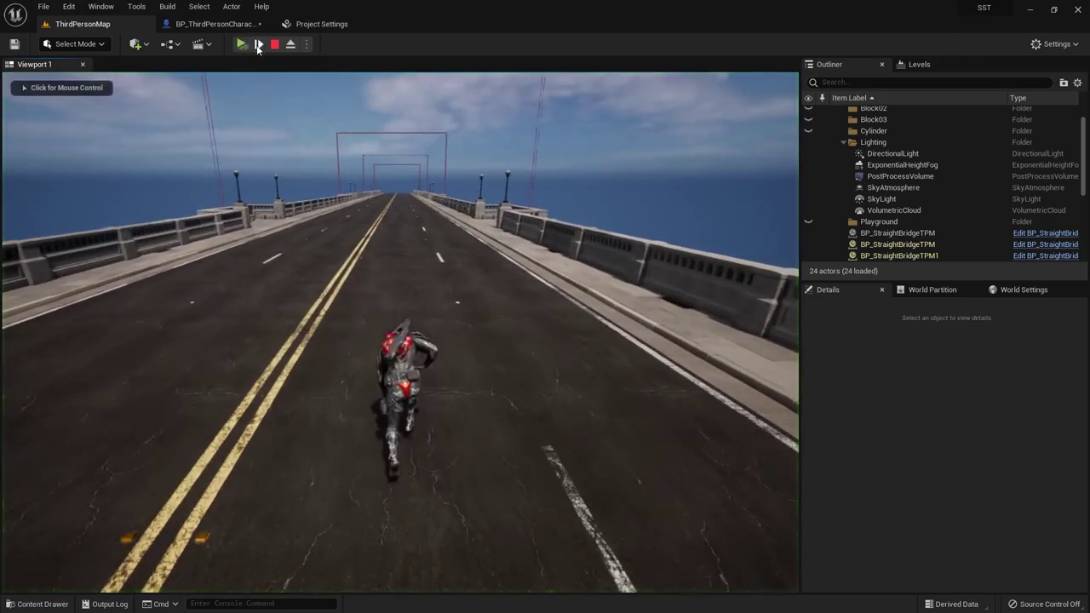
key(F8)
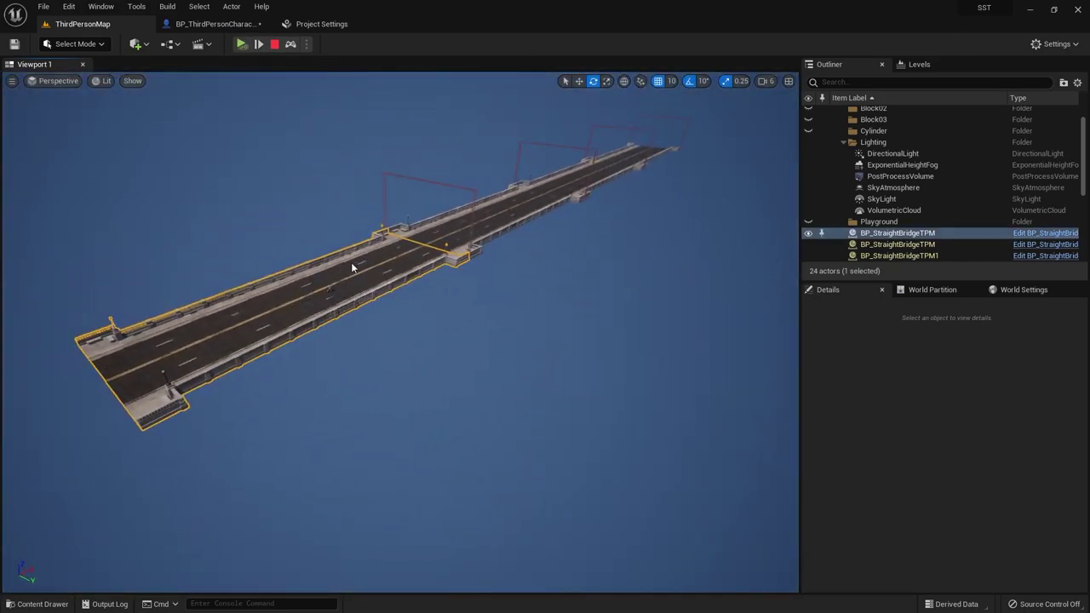
key(Escape)
right_drag(377, 463, 409, 158)
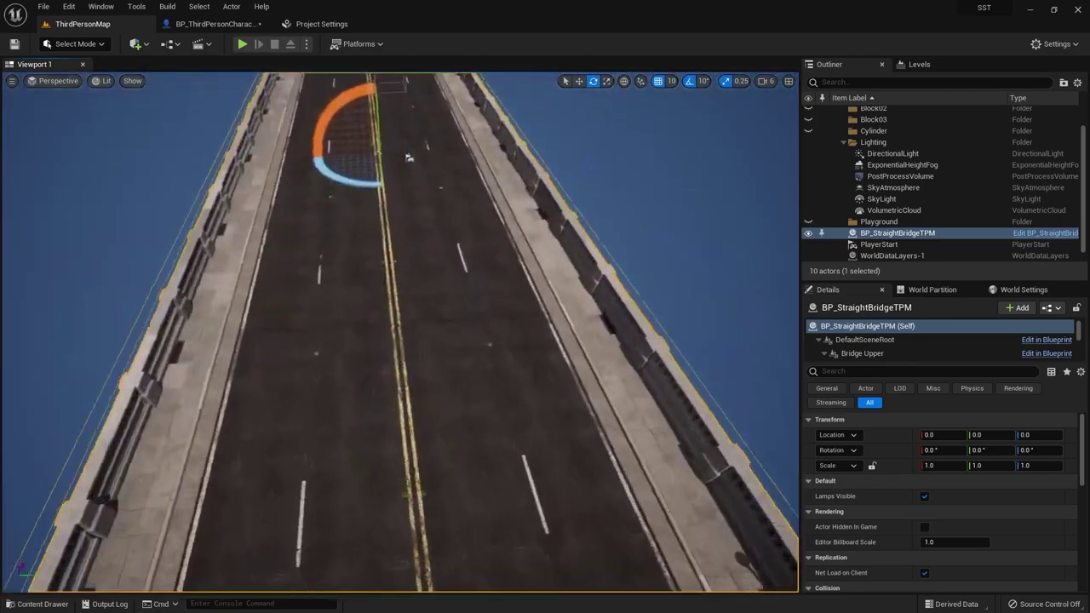
Frame the bridge and glance at the character Blueprint's event graph before returning to the level.
key(f)
alt+drag(409, 158, 490, 276)
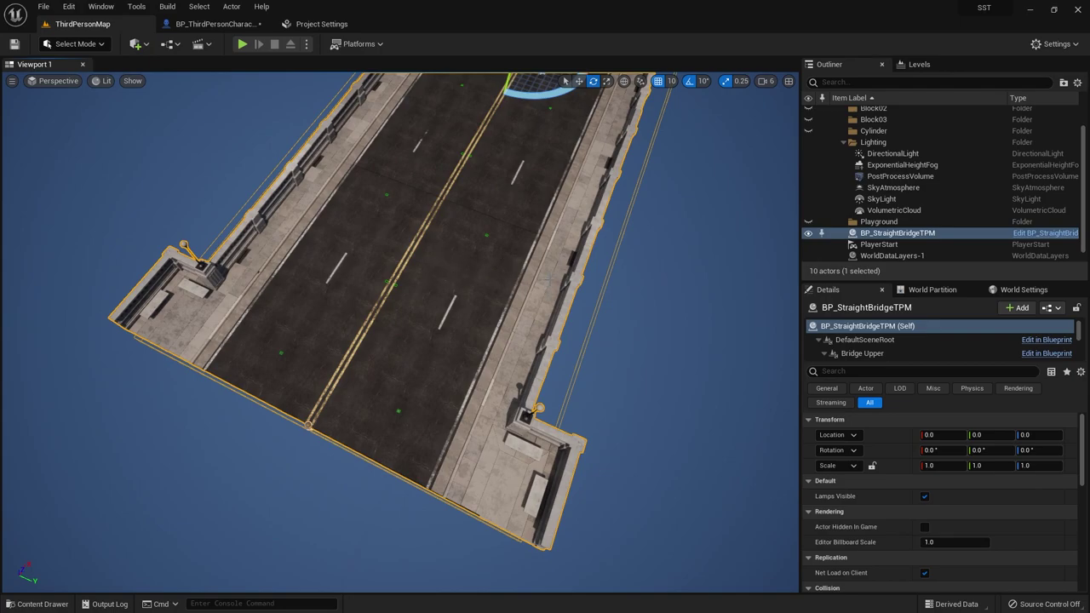
click(180, 26)
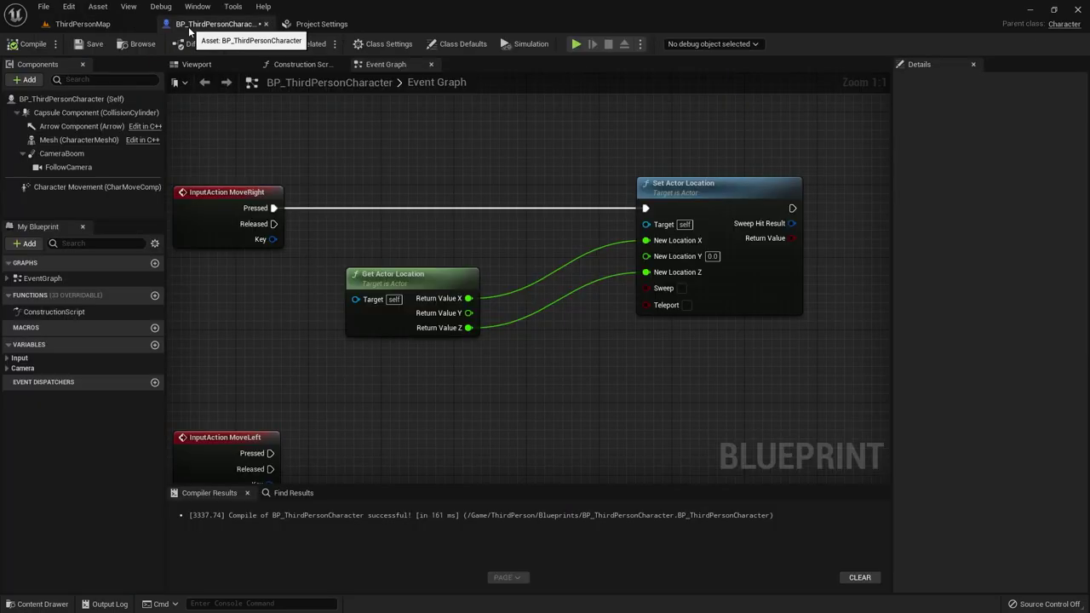
right_drag(607, 390, 613, 372)
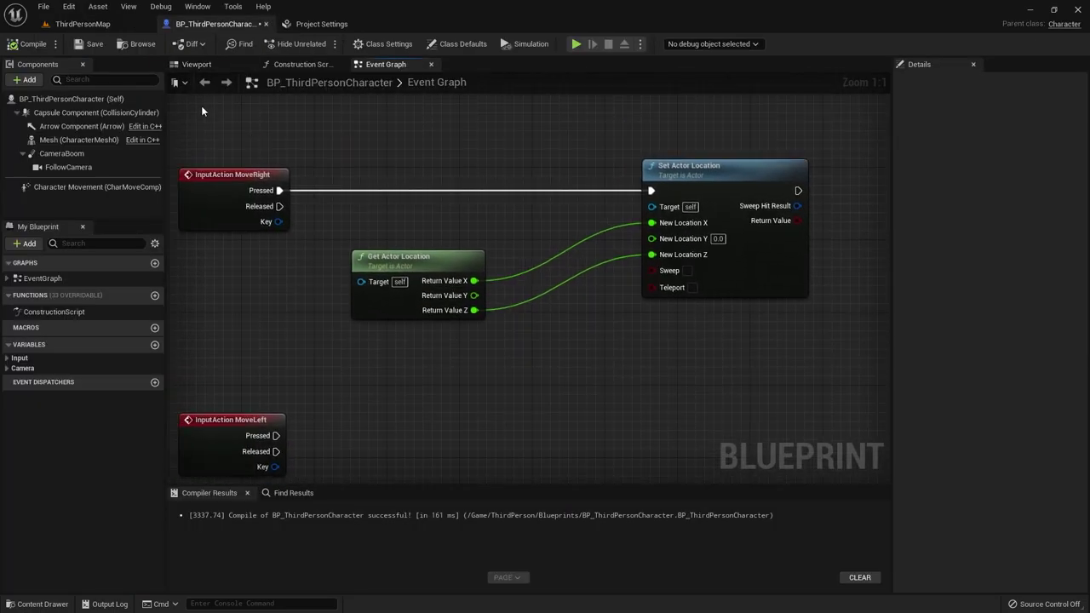
click(85, 26)
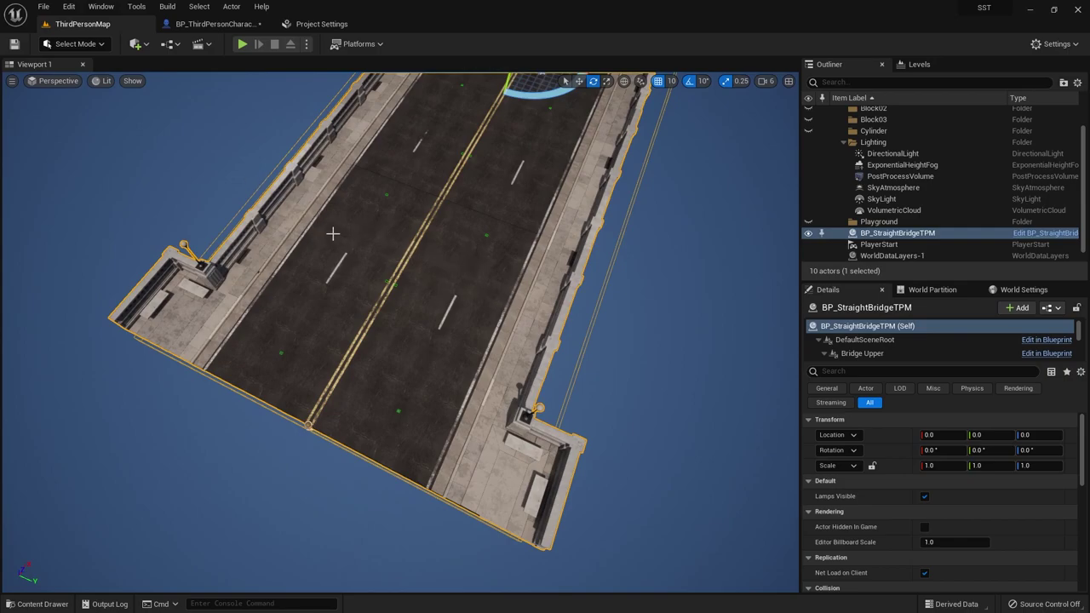
Switch the viewport to Top, zoom in, and measure one lane at about 330 units.
click(53, 81)
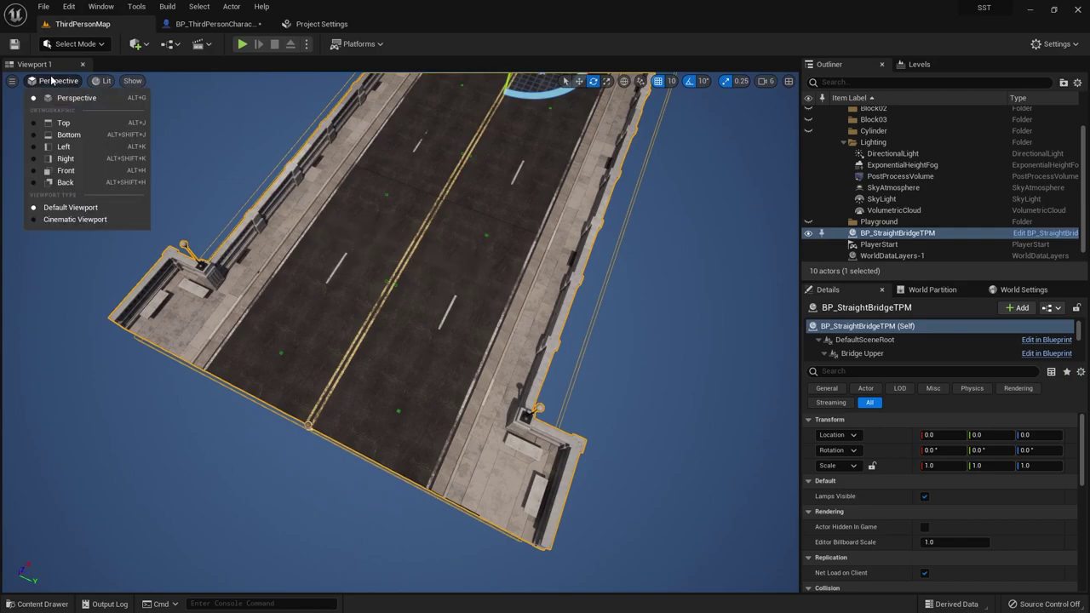
click(51, 125)
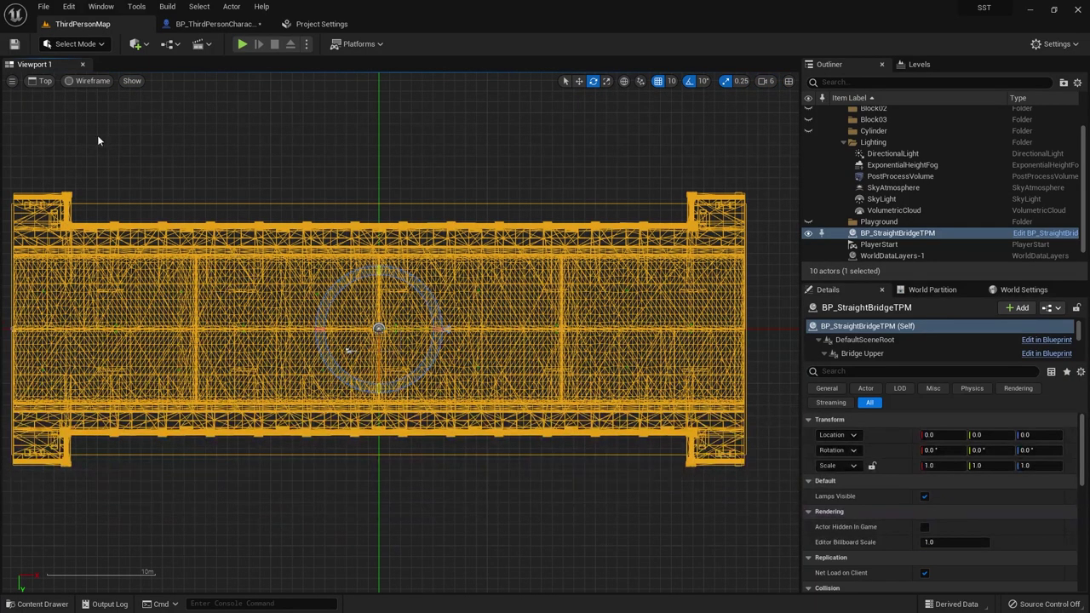
scroll(105, 295, up, 3)
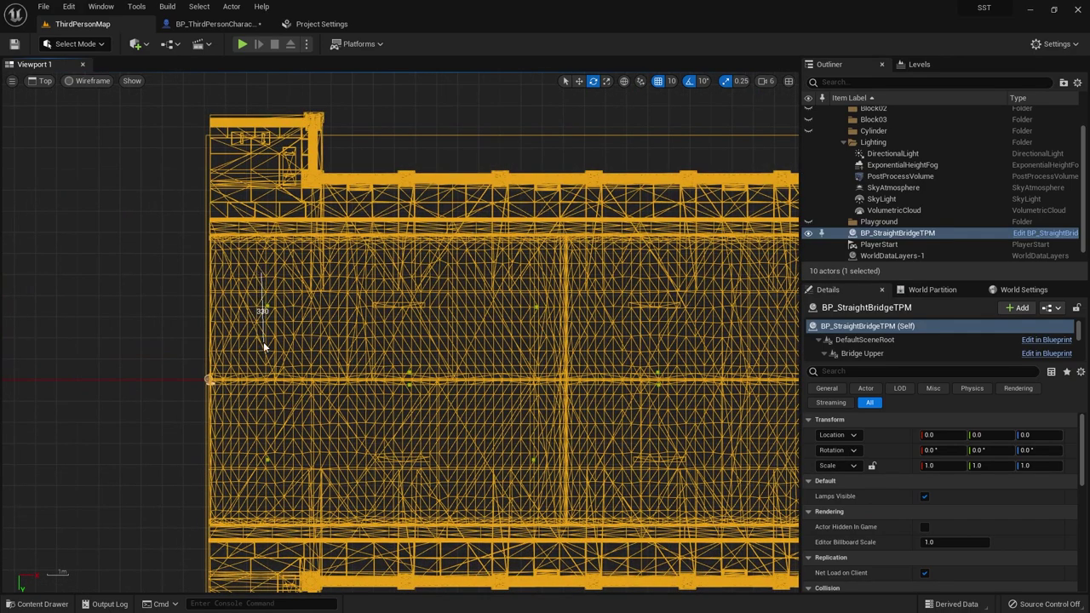
middle_drag(264, 341, 262, 344)
Route Get Actor Location's Y through an Add node (+340) into Set Actor Location's New Location Y.
click(213, 24)
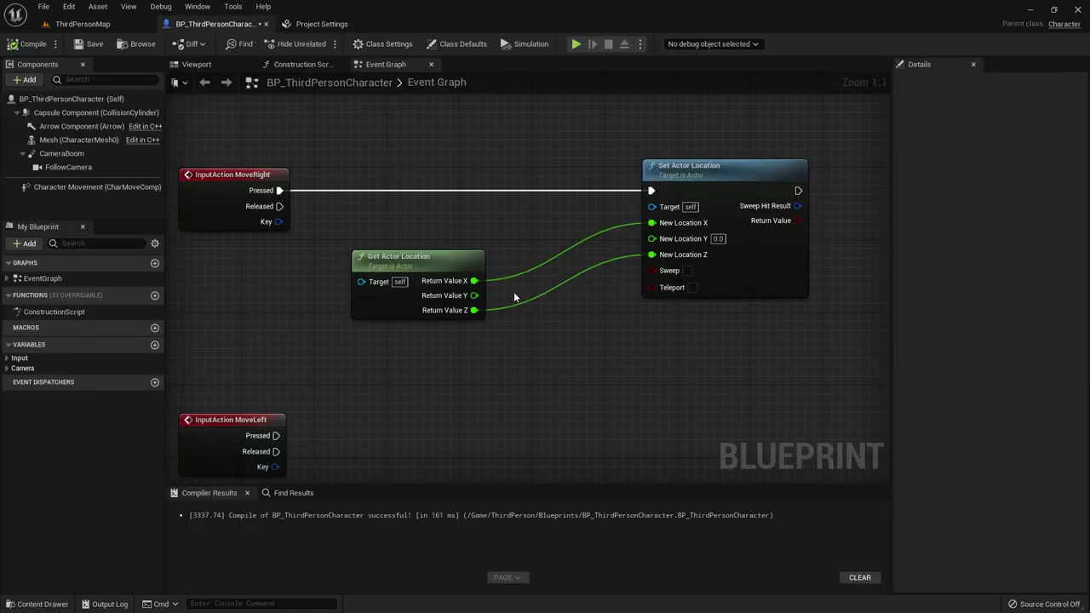
drag(435, 263, 362, 254)
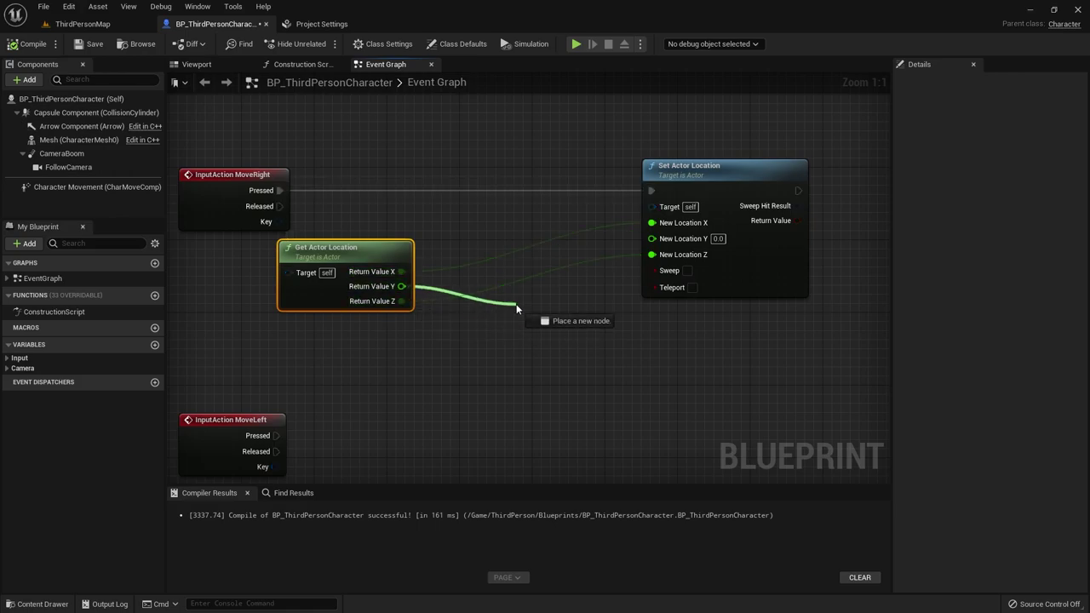
drag(516, 308, 499, 320)
text(+)
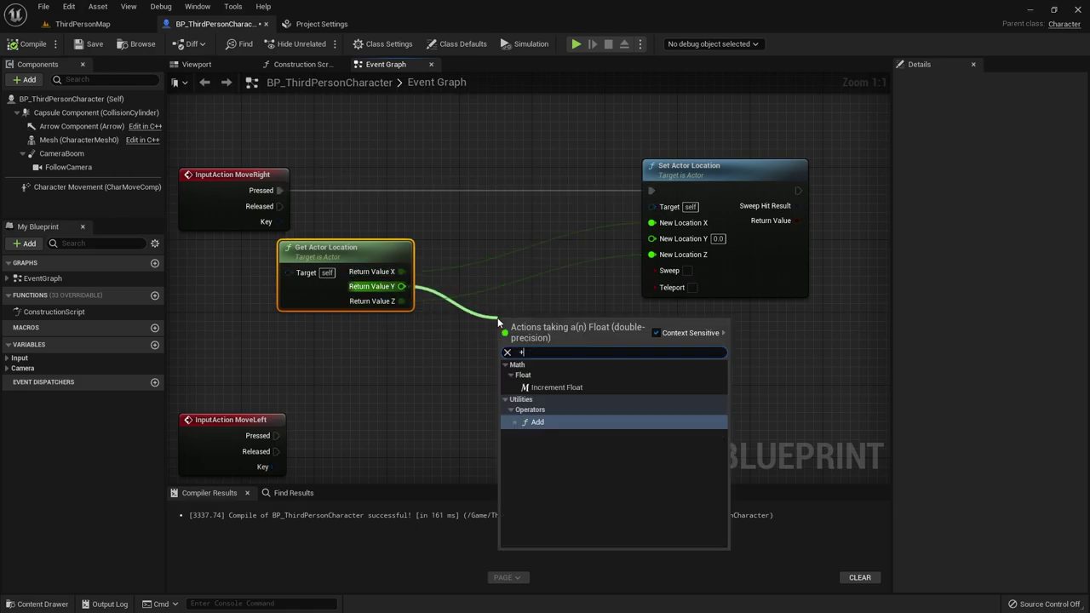
key(Return)
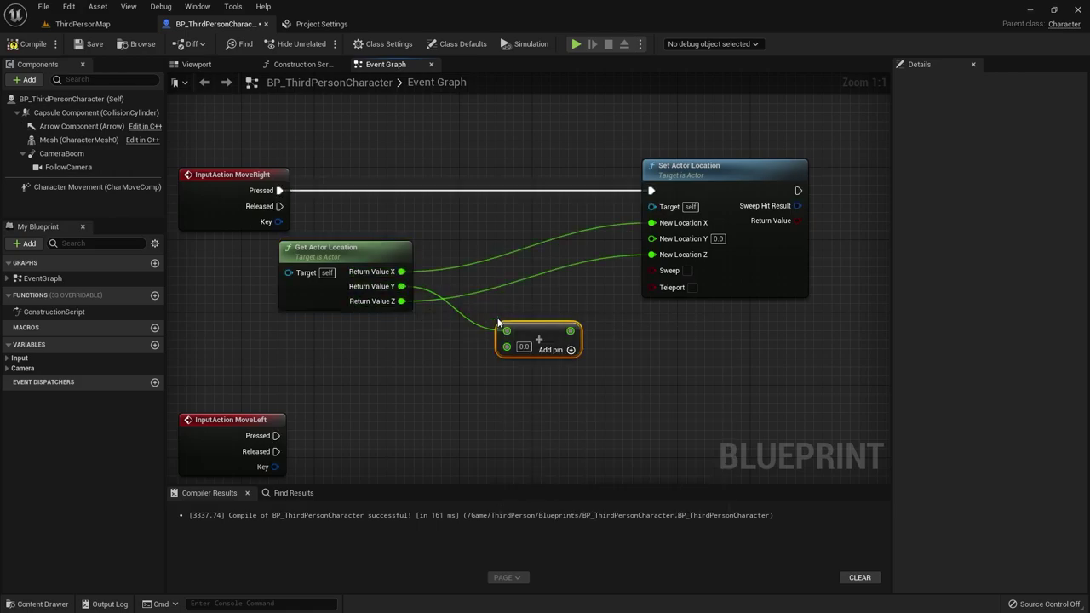
click(524, 347)
text(340)
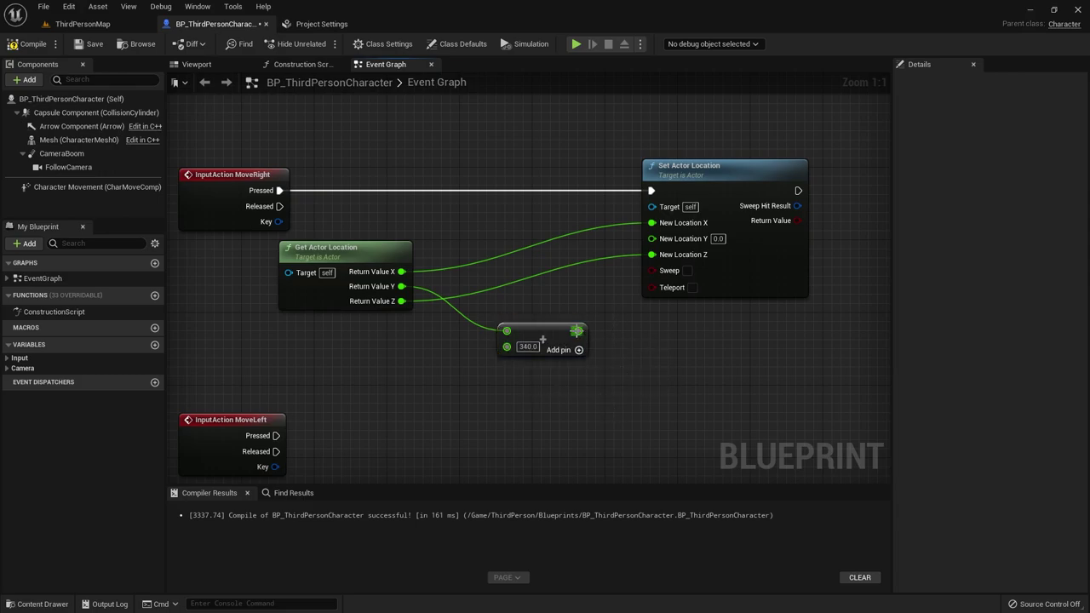
drag(654, 244, 652, 239)
drag(558, 337, 512, 219)
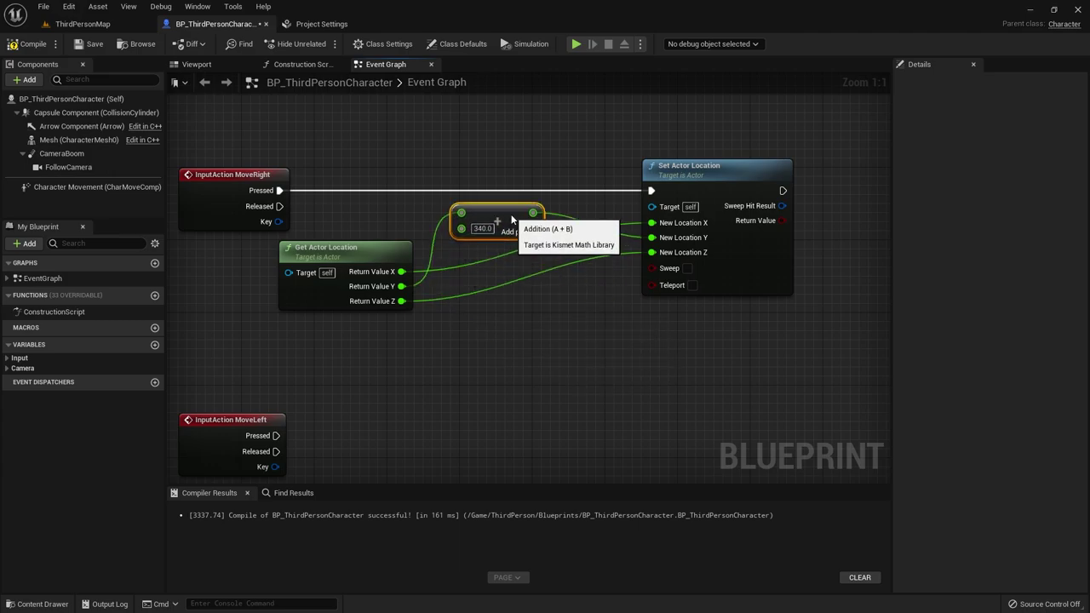
Copy the MoveRight location nodes for MoveLeft with a -340 offset.
right_drag(441, 389, 471, 329)
drag(406, 105, 842, 374)
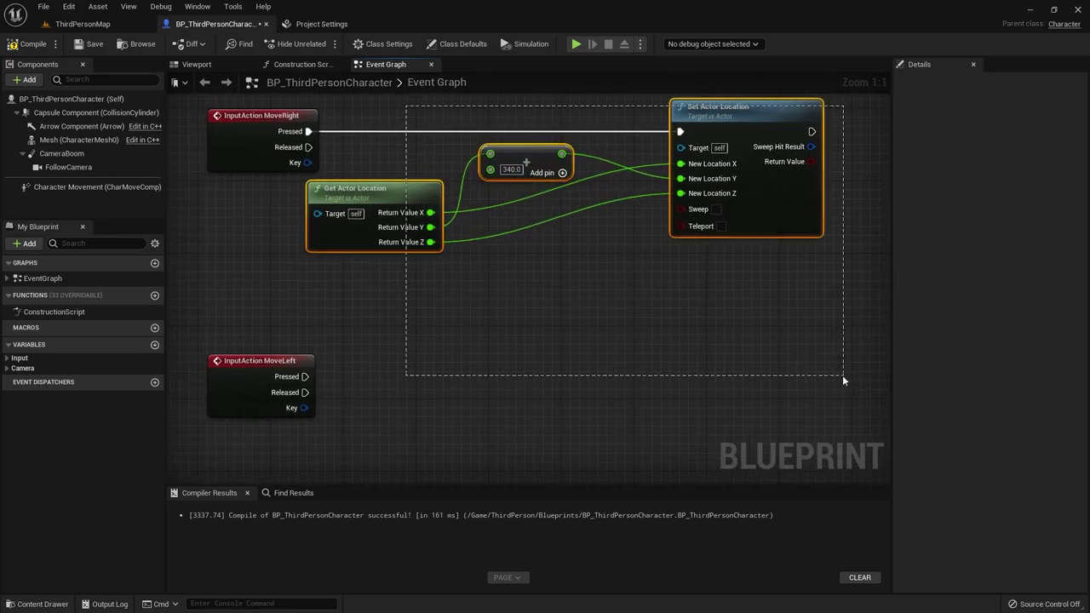
key(ctrl+c)
key(ctrl+v)
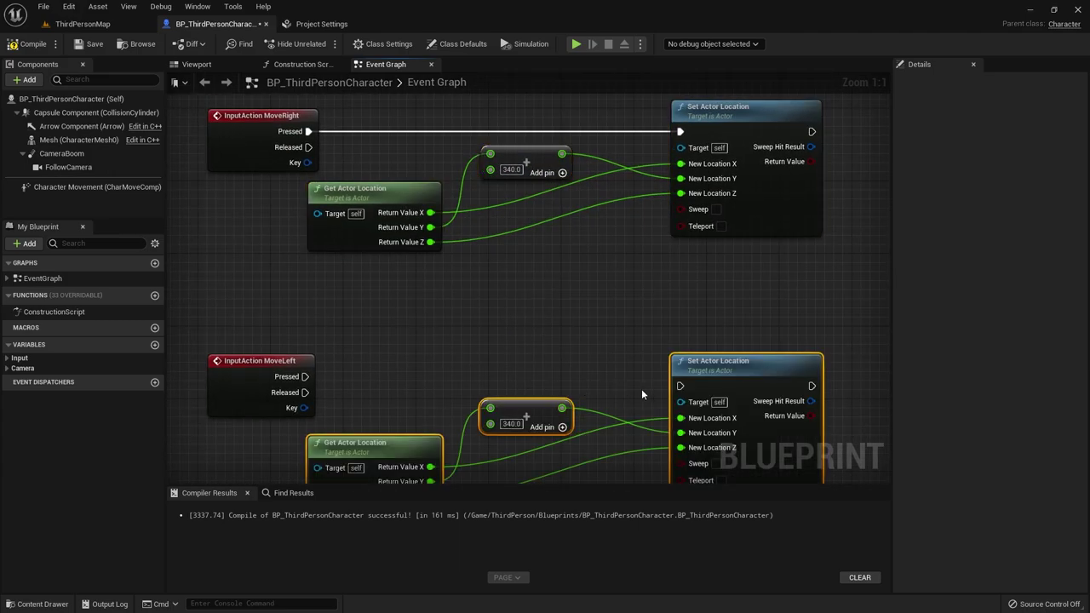
mouse_move(259, 360)
mouse_down()
mouse_move(278, 351)
mouse_move(719, 379)
mouse_move(781, 365)
mouse_up()
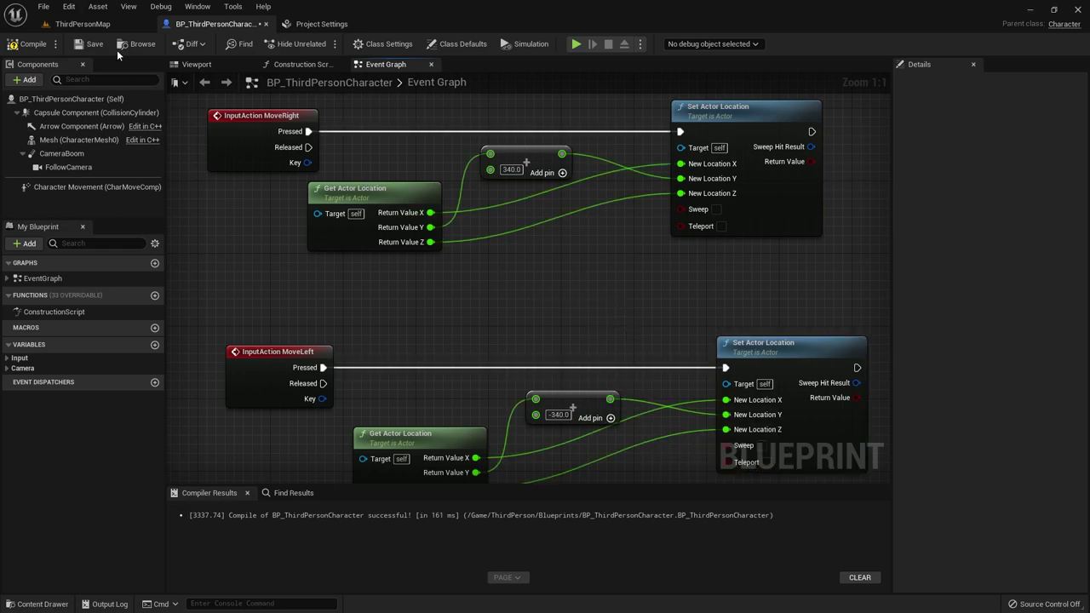
click(83, 24)
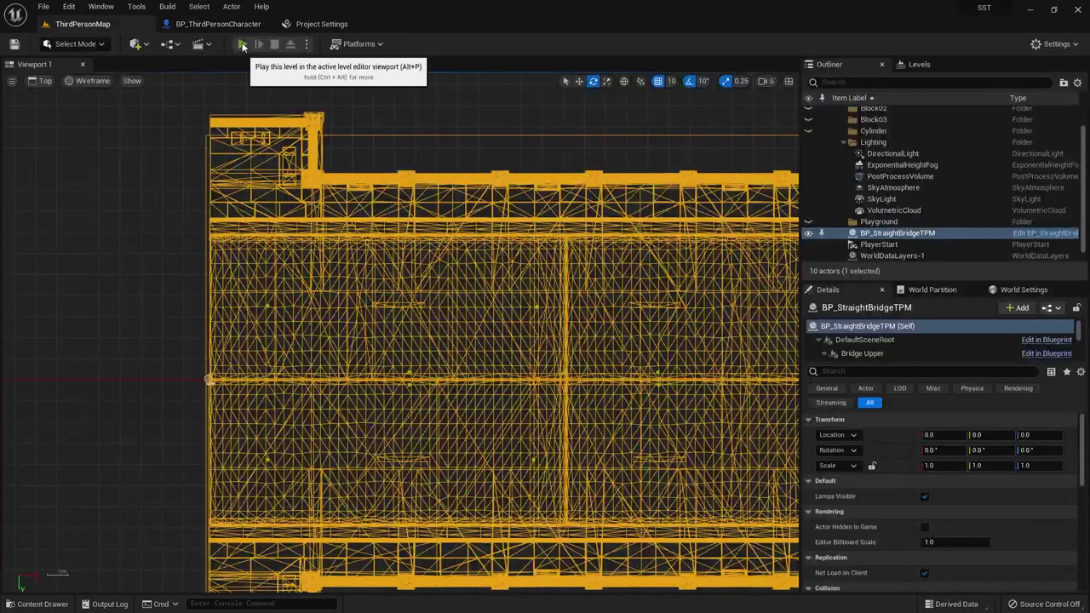
Play-test the bridge twice, switching the character between lanes, then stop.
key(alt+p)
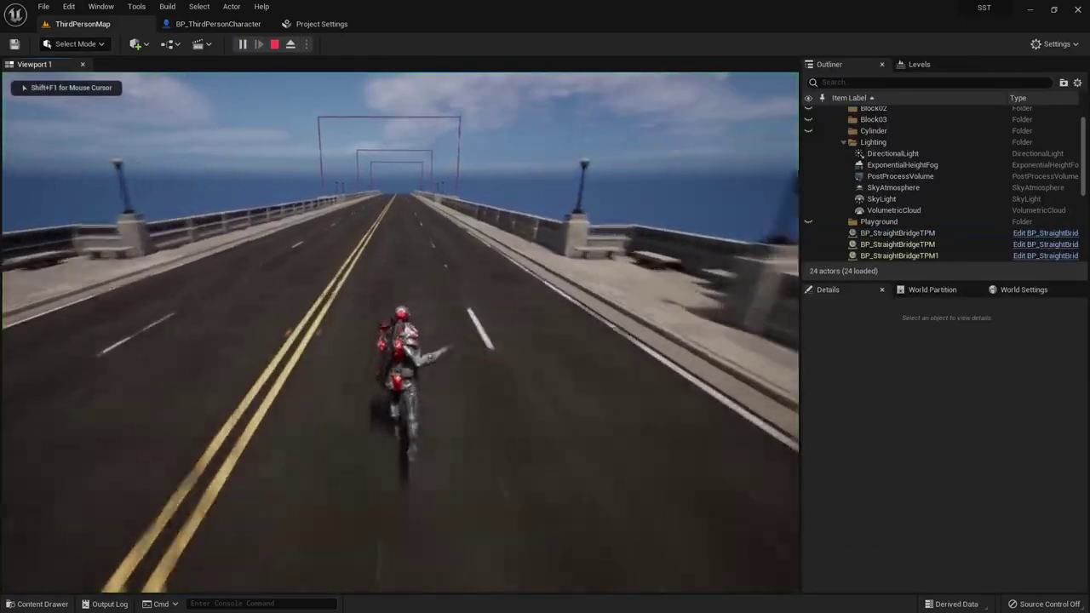
key(w)
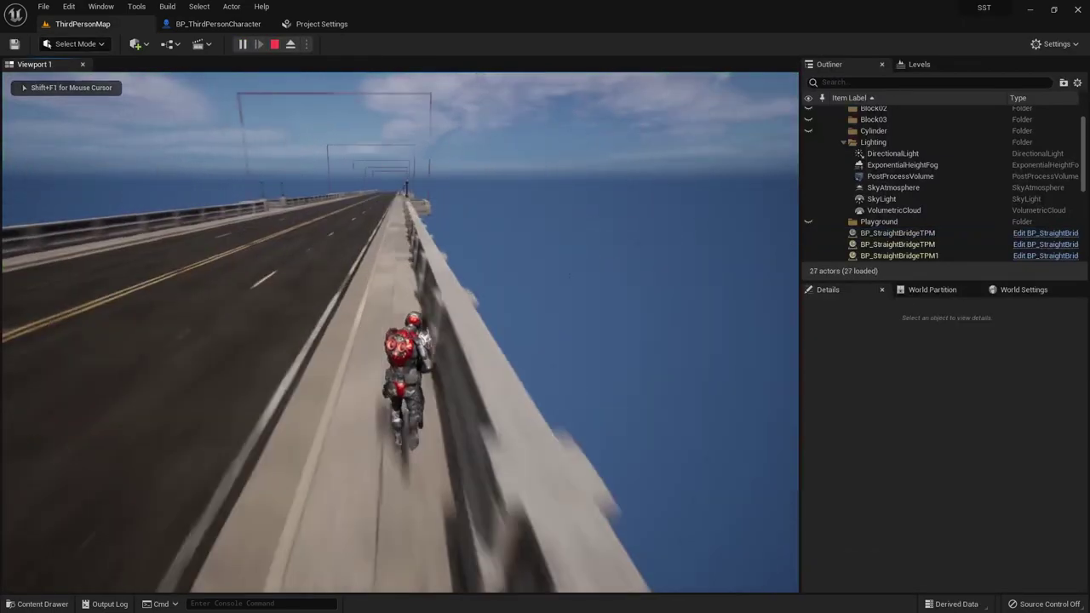
key(a)
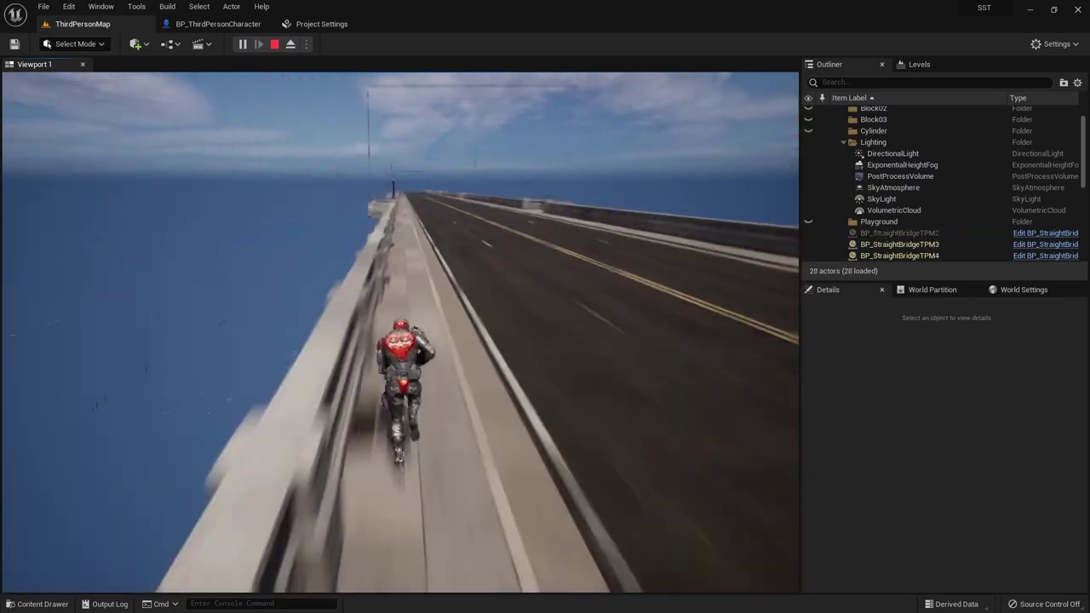
key(space)
key(w)
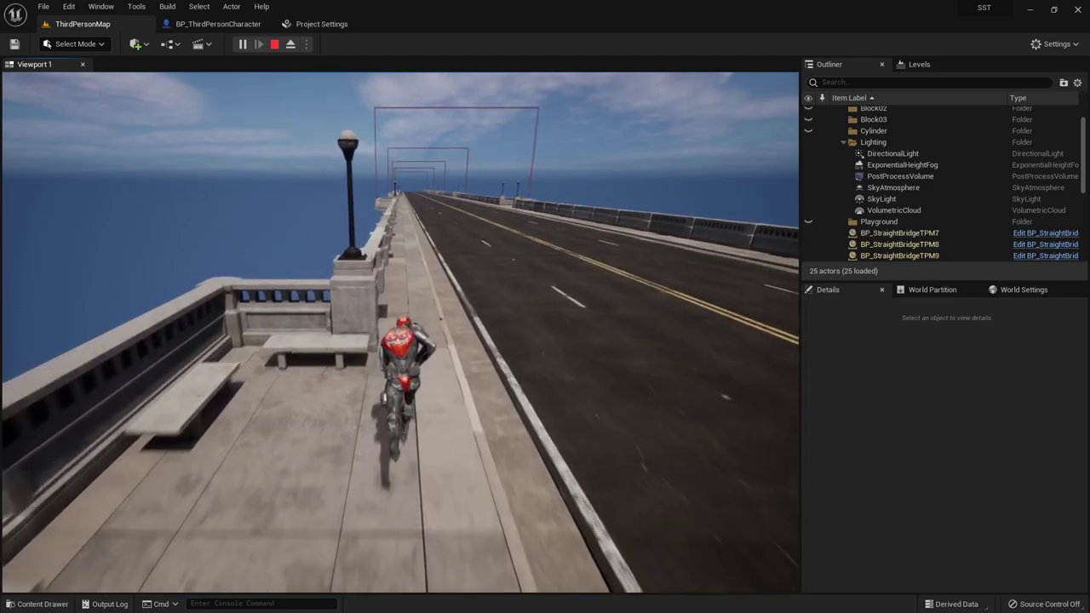
key(a)
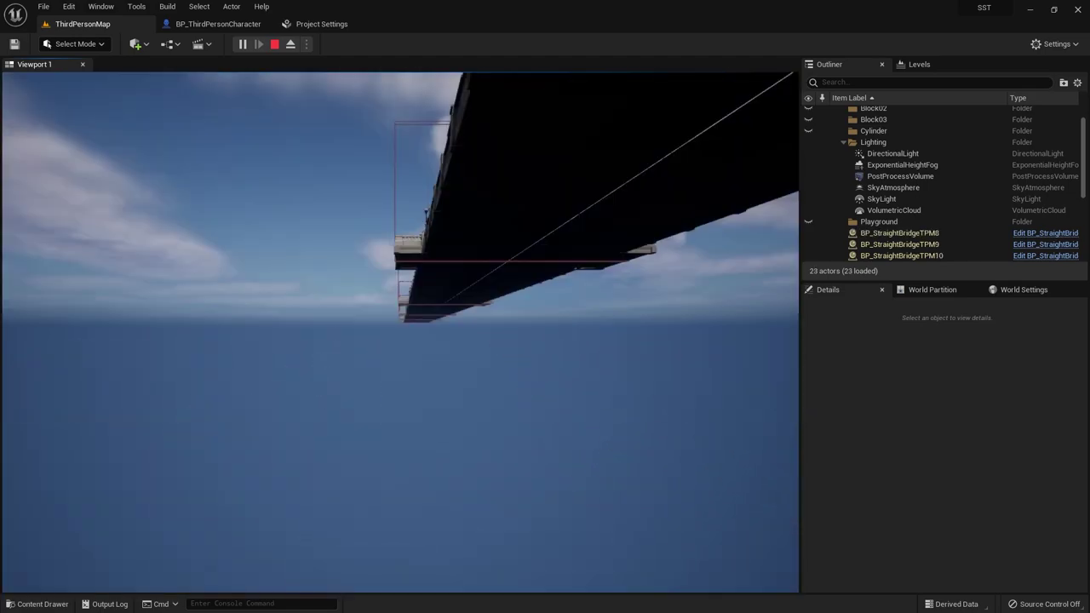
key(Escape)
click(242, 44)
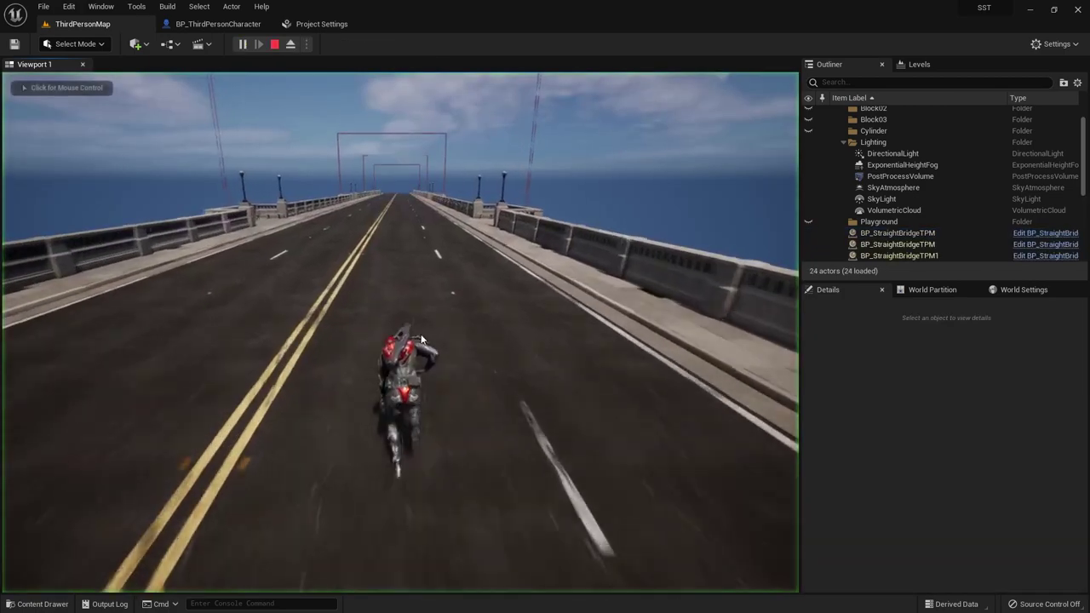
key(w)
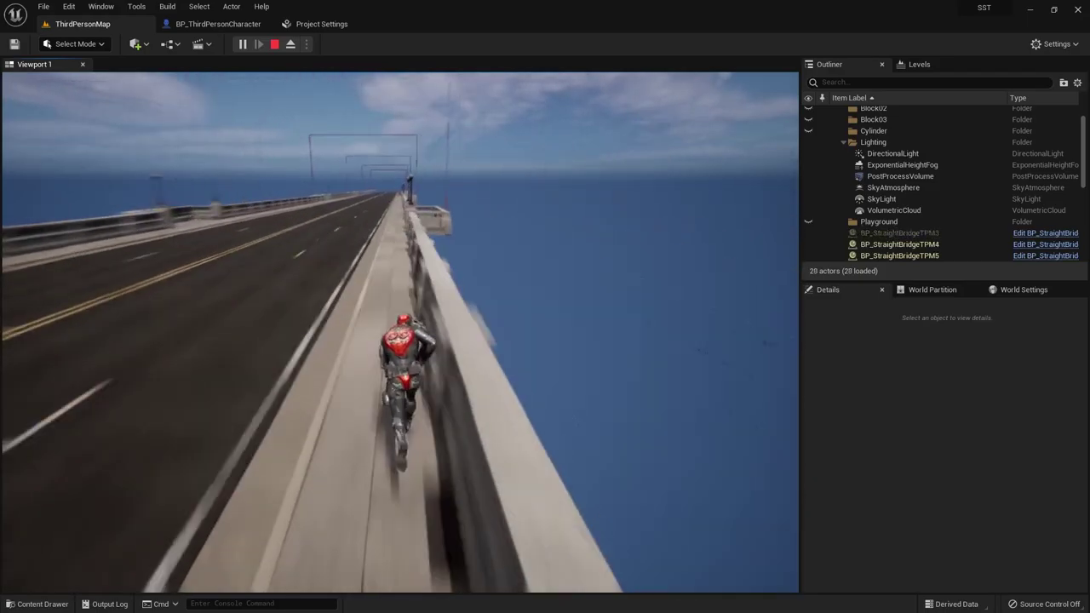
key(Escape)
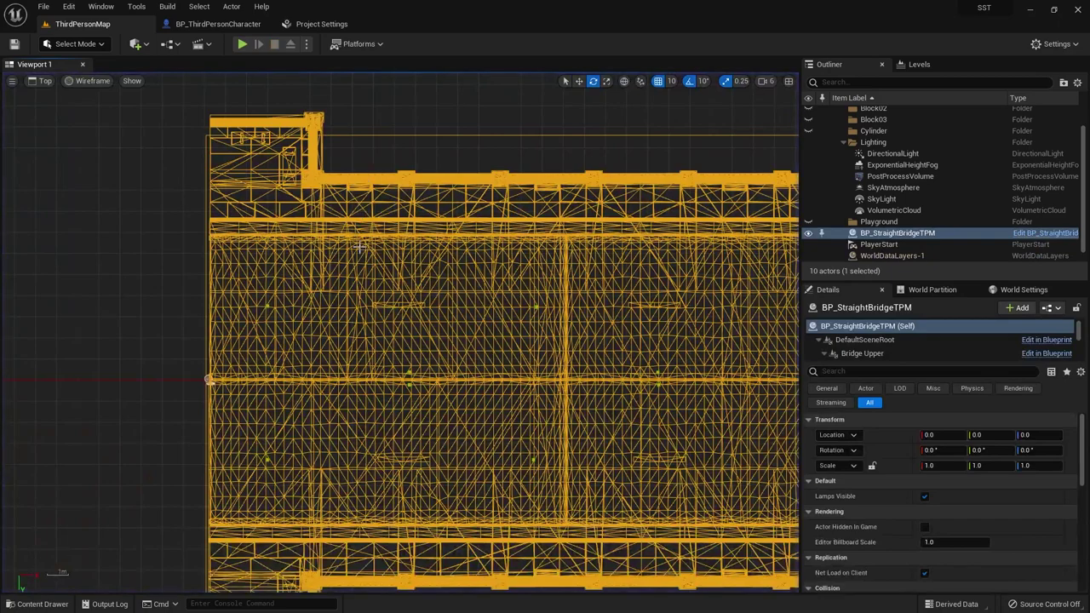
Change the level viewport from Top wireframe to Perspective and orbit over the bridge.
click(242, 26)
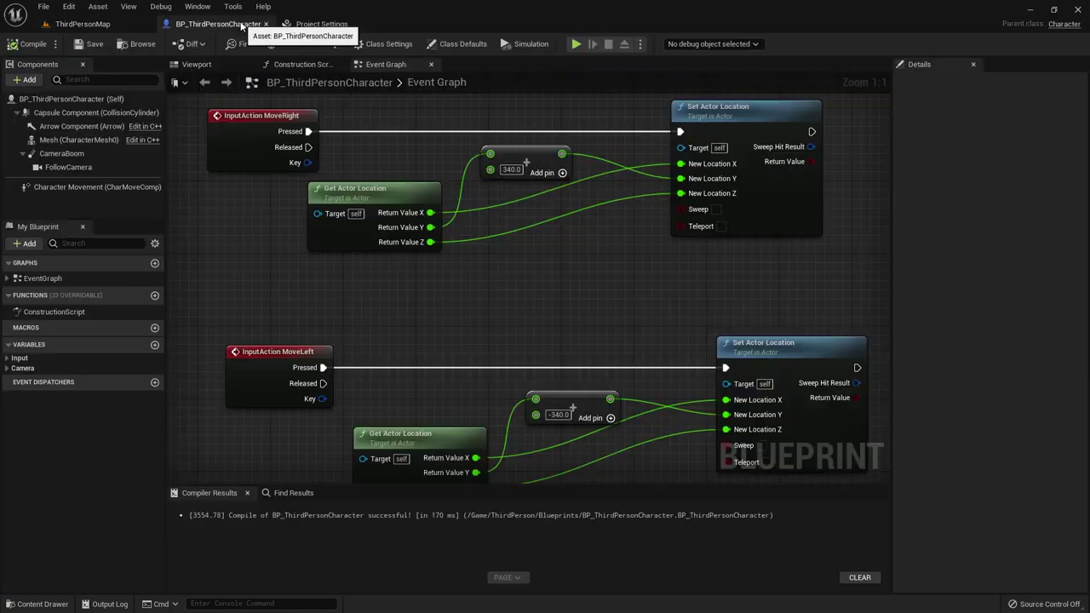
click(131, 28)
click(42, 81)
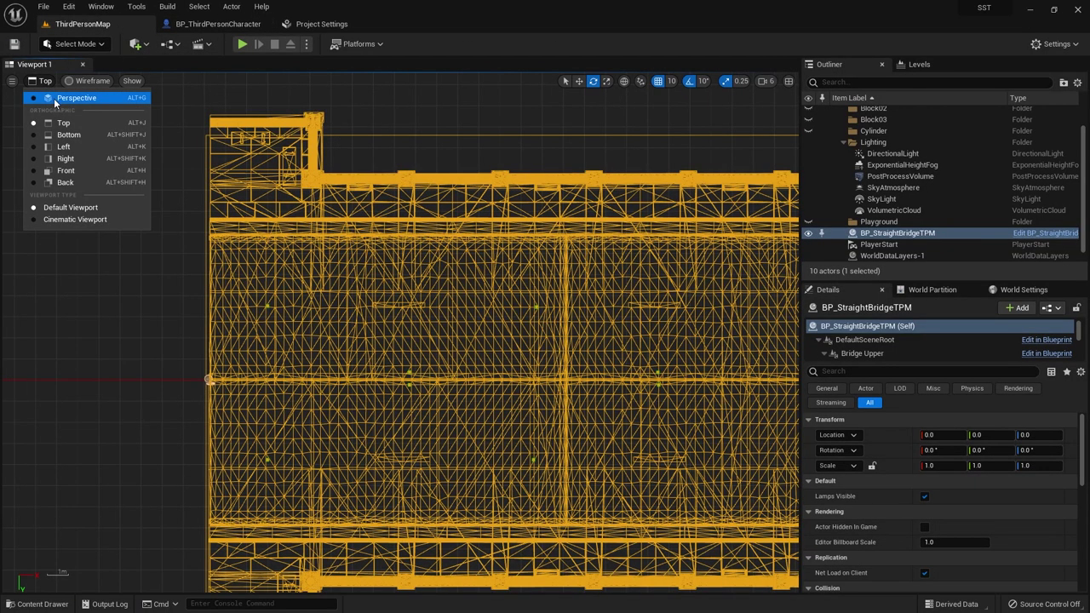
click(54, 98)
mouse_move(316, 309)
right_down()
mouse_move(324, 249)
mouse_move(398, 313)
right_up()
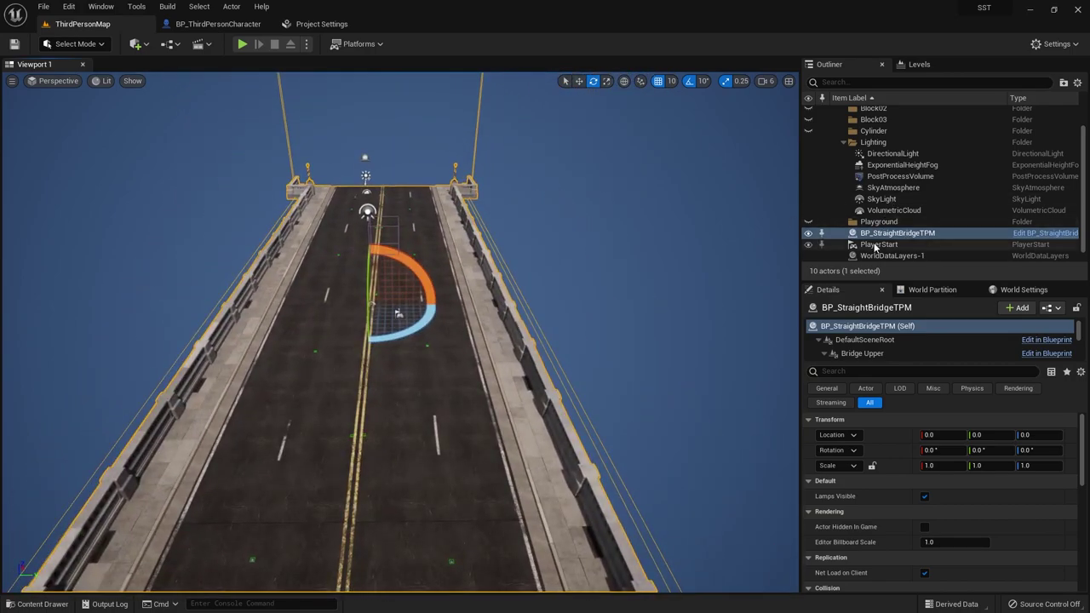
Focus PlayerStart at Y 200, look down the bridge, and return to the character Blueprint.
double_click(875, 245)
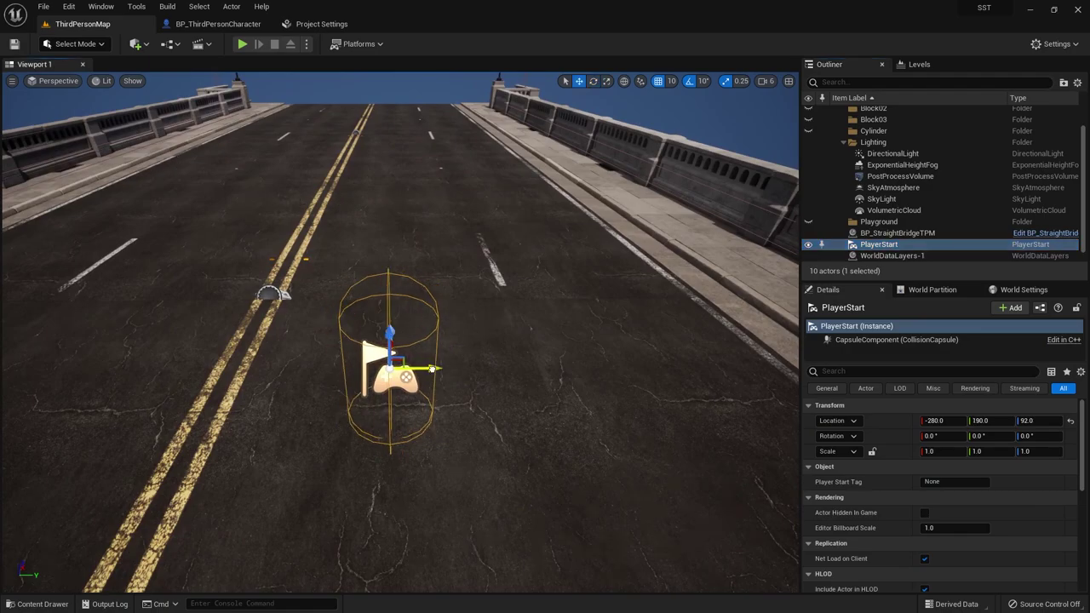
alt+drag(207, 341, 146, 183)
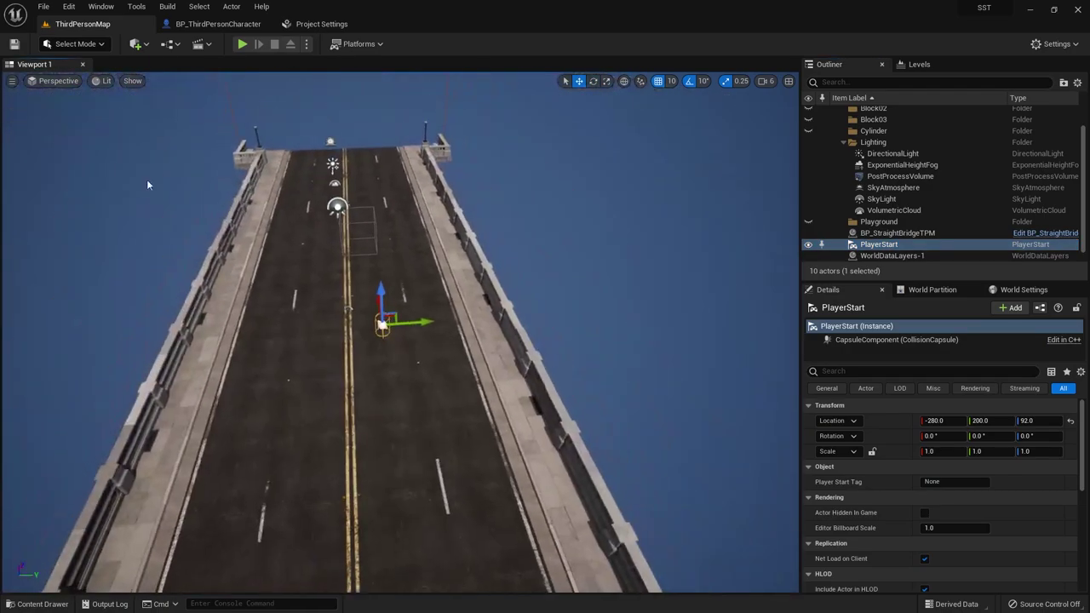
click(223, 23)
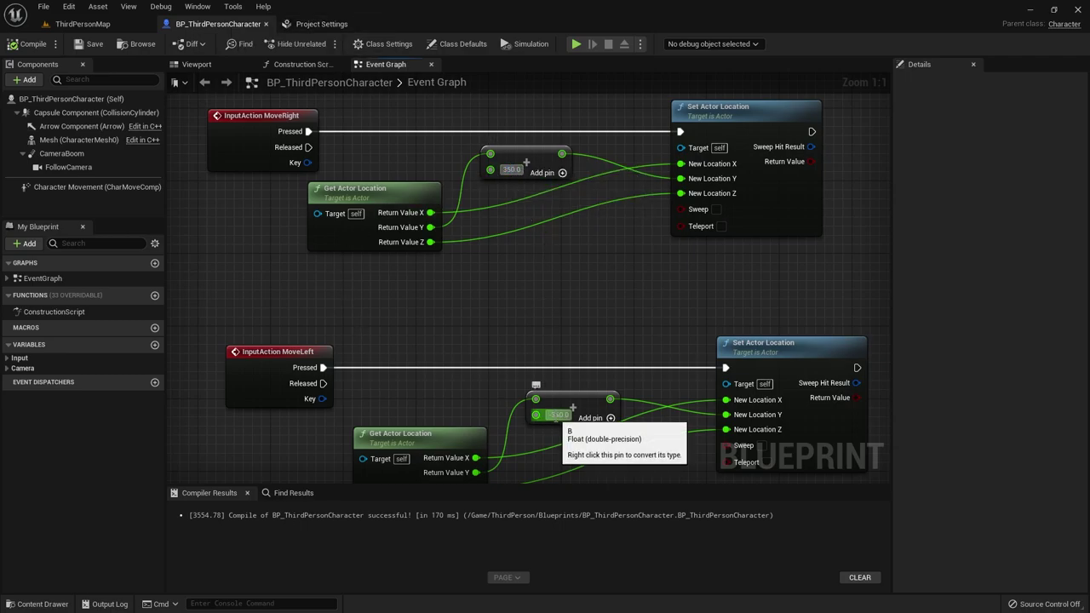
Set the MoveLeft offset to -350, compile, and play-test the ±350 lanes.
text(-350)
key(Return)
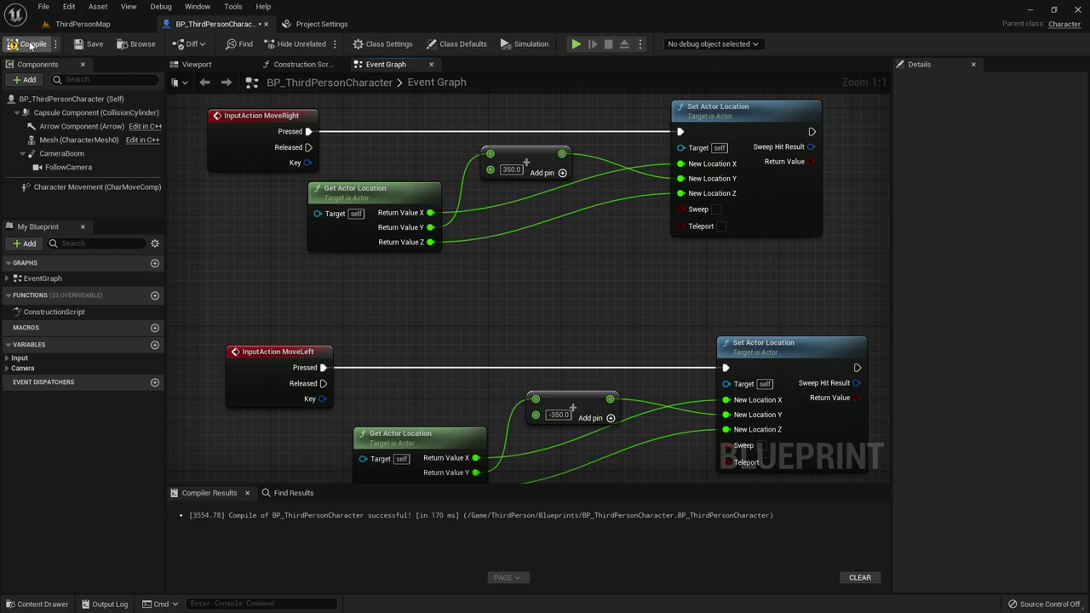
click(100, 44)
click(87, 25)
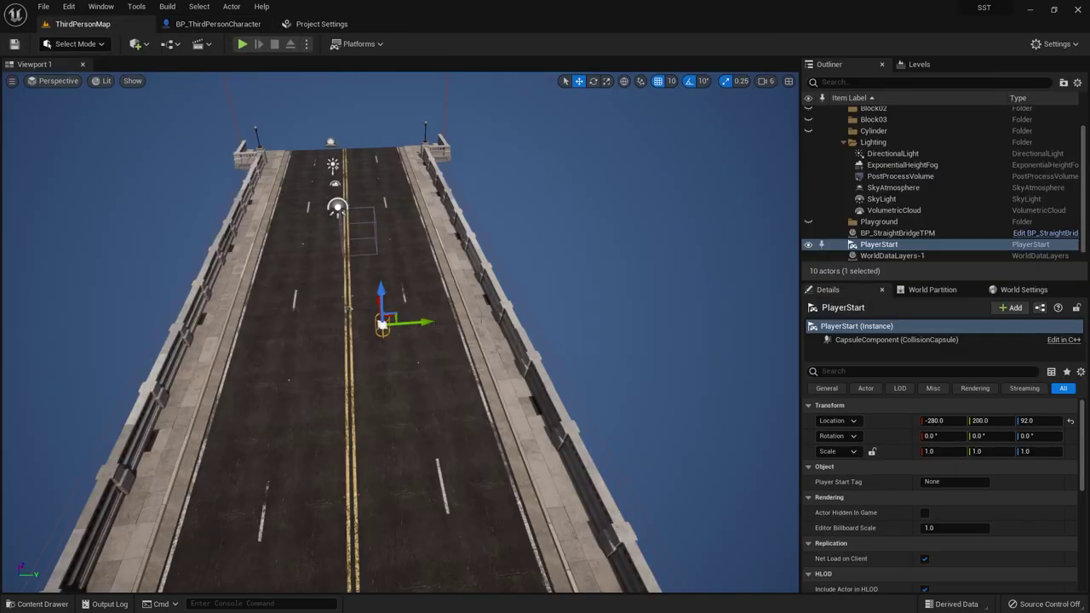
click(242, 44)
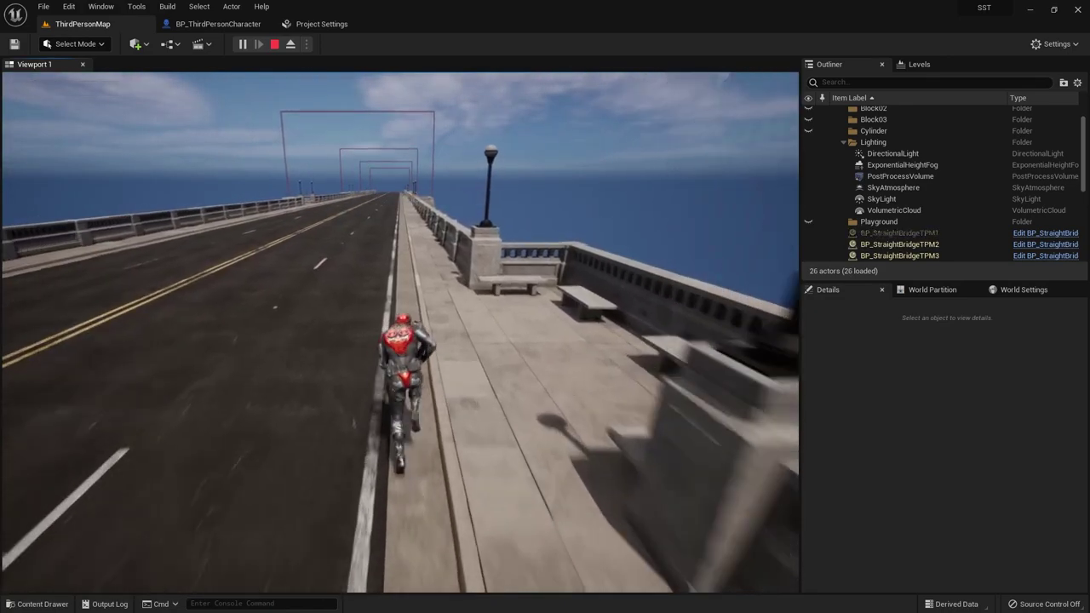
key(Escape)
Restore the lane offsets to 340 and -340 and play-test again.
click(226, 24)
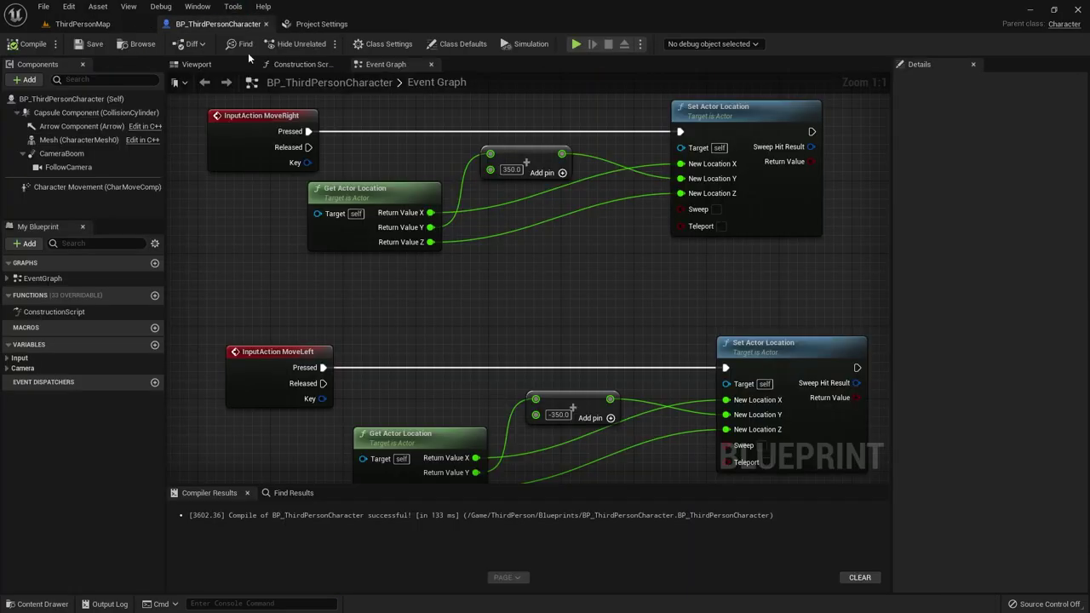
text(340)
key(Return)
text(-340)
key(Return)
click(99, 28)
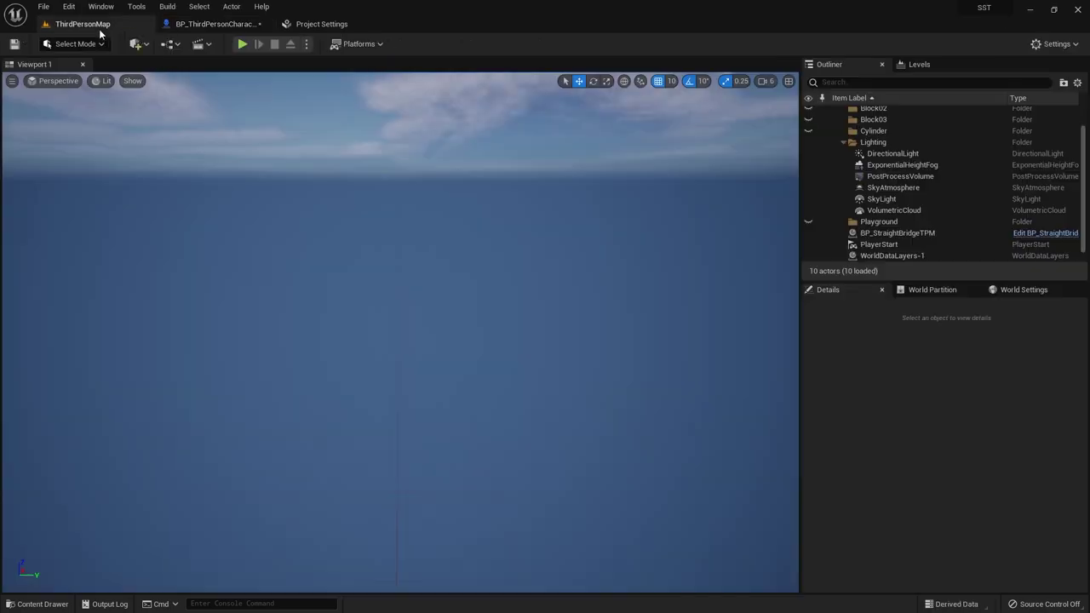
click(242, 44)
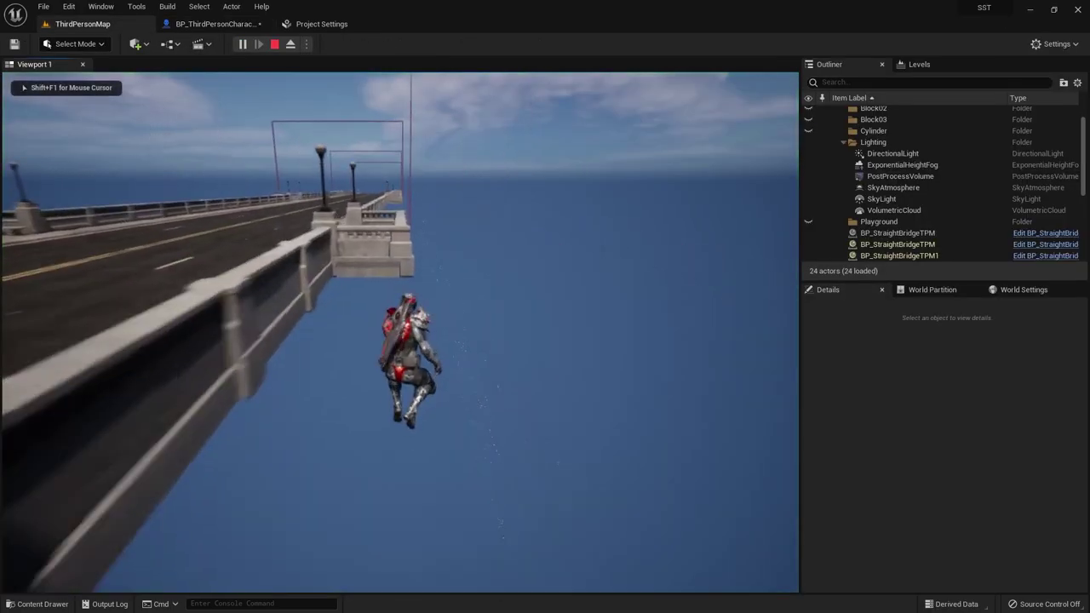
key(Escape)
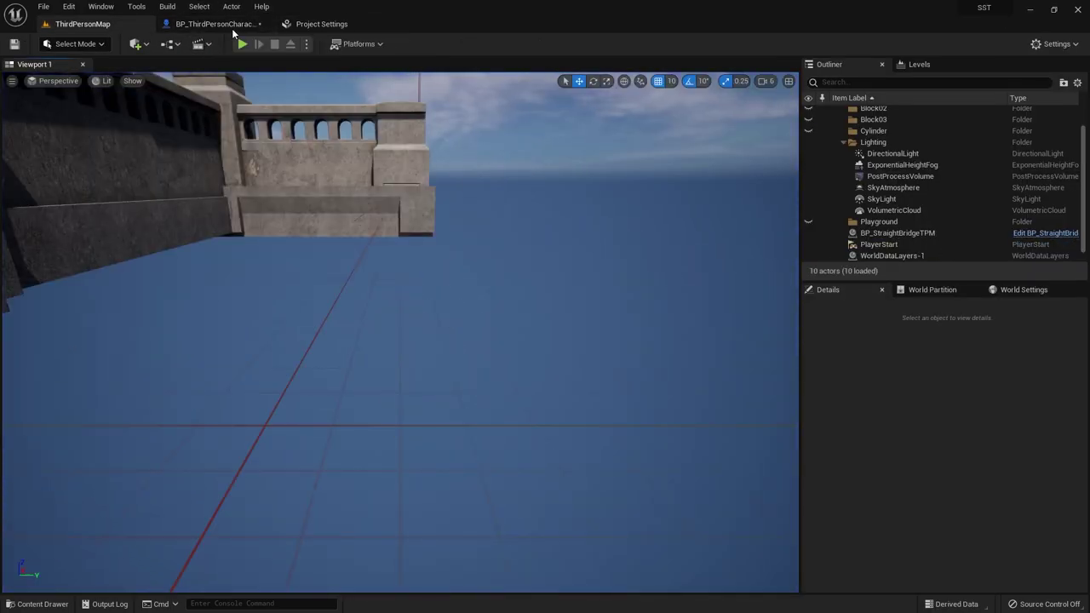
Add a Print String node after Add Movement Input on the Event Tick chain.
click(213, 24)
scroll(553, 333, down, 5)
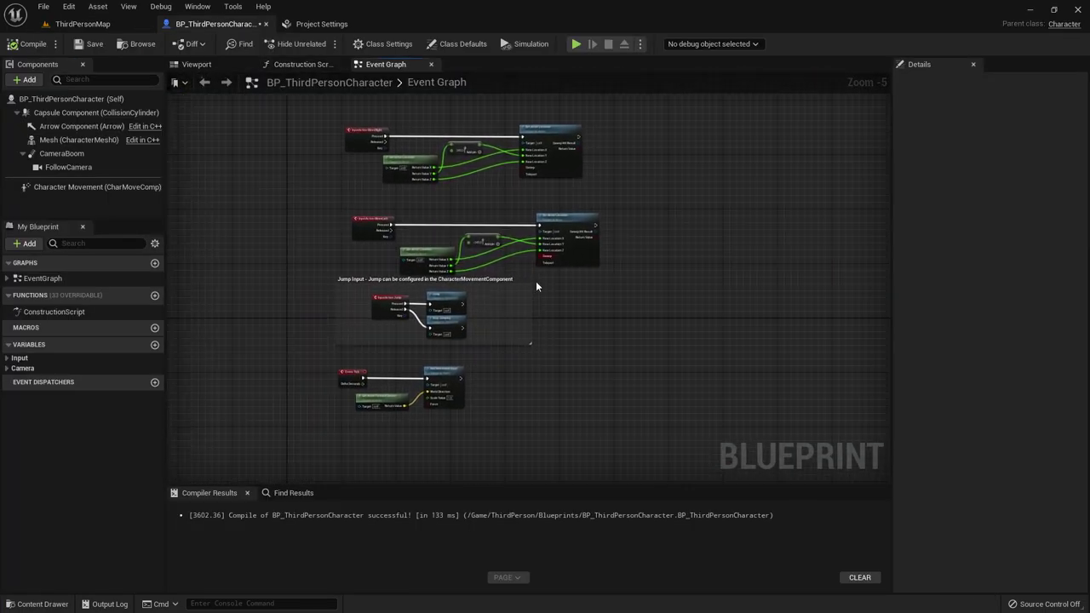
right_drag(434, 312, 369, 340)
drag(579, 347, 552, 300)
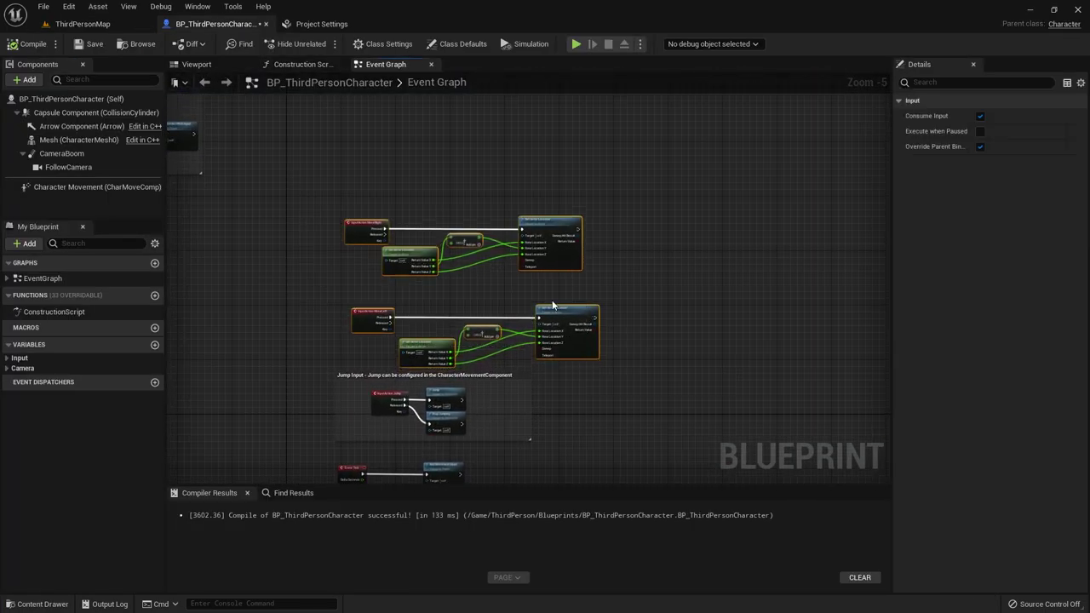
scroll(552, 300, up, 5)
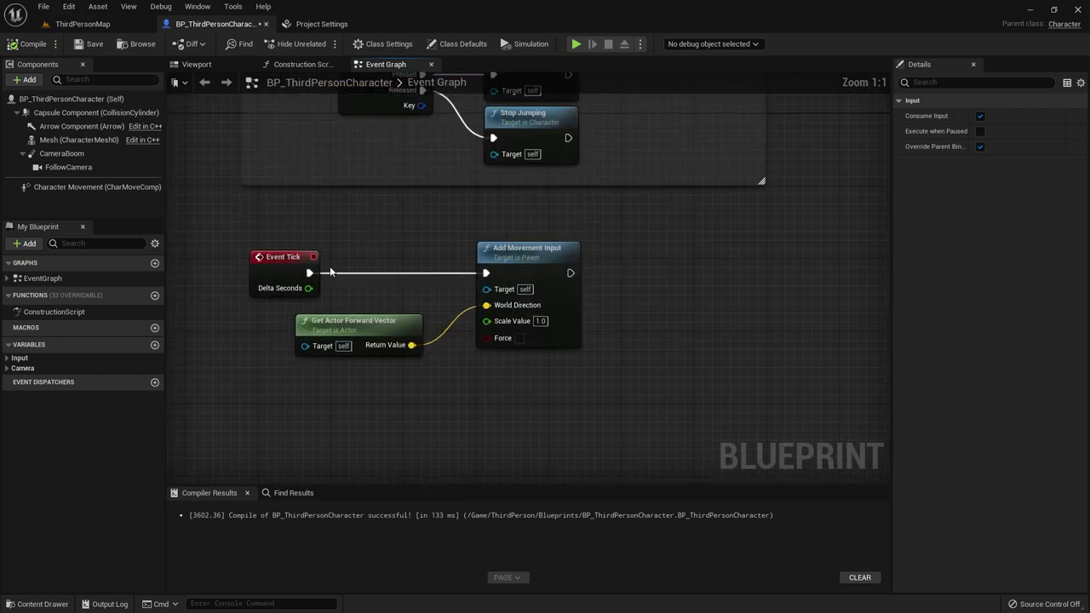
click(351, 244)
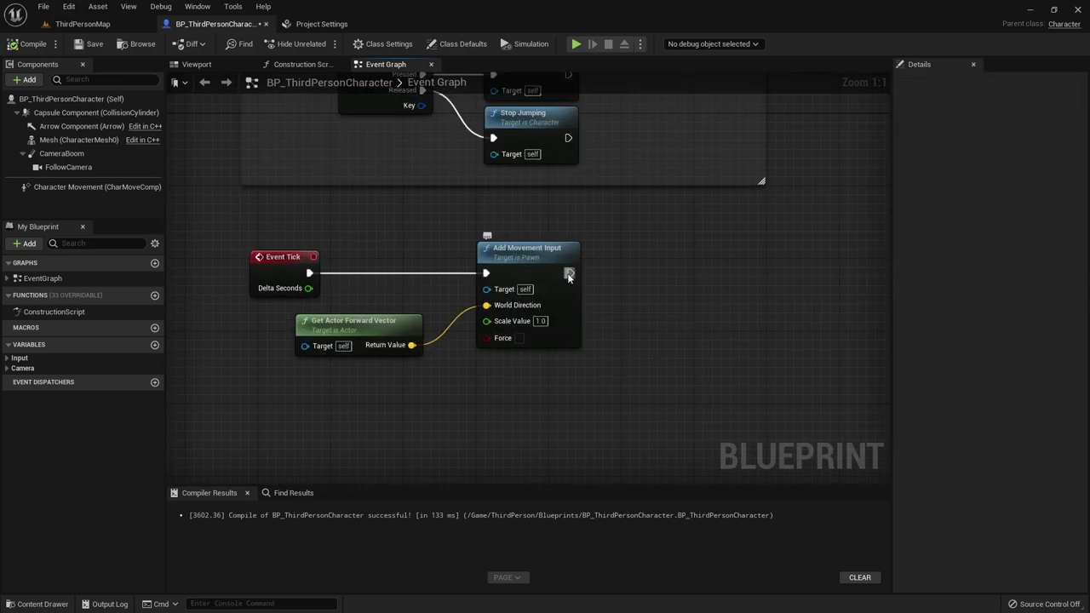
drag(731, 269, 740, 275)
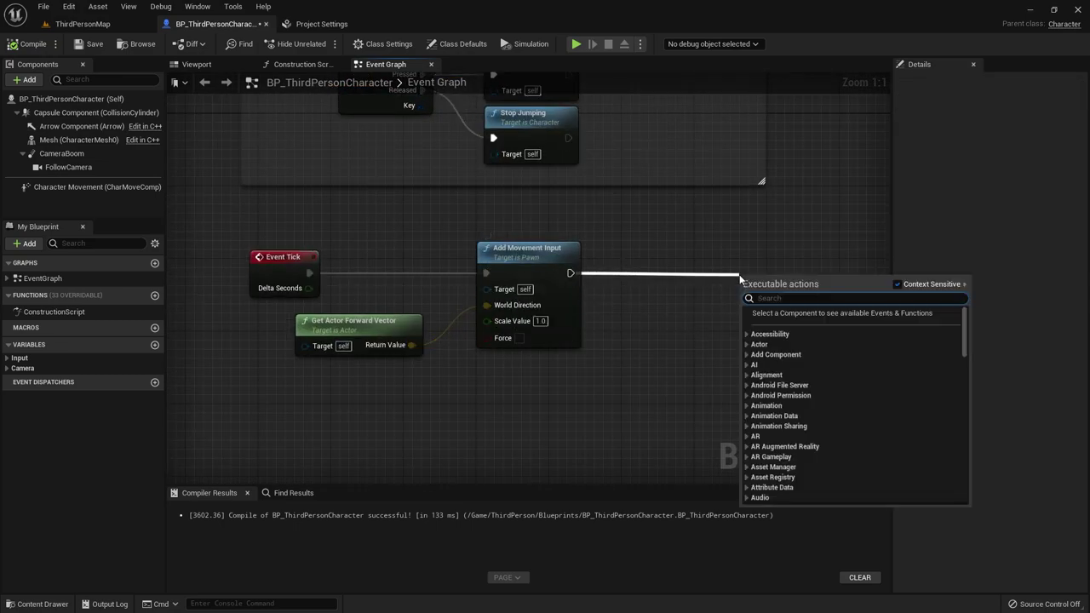
text(print s)
key(Return)
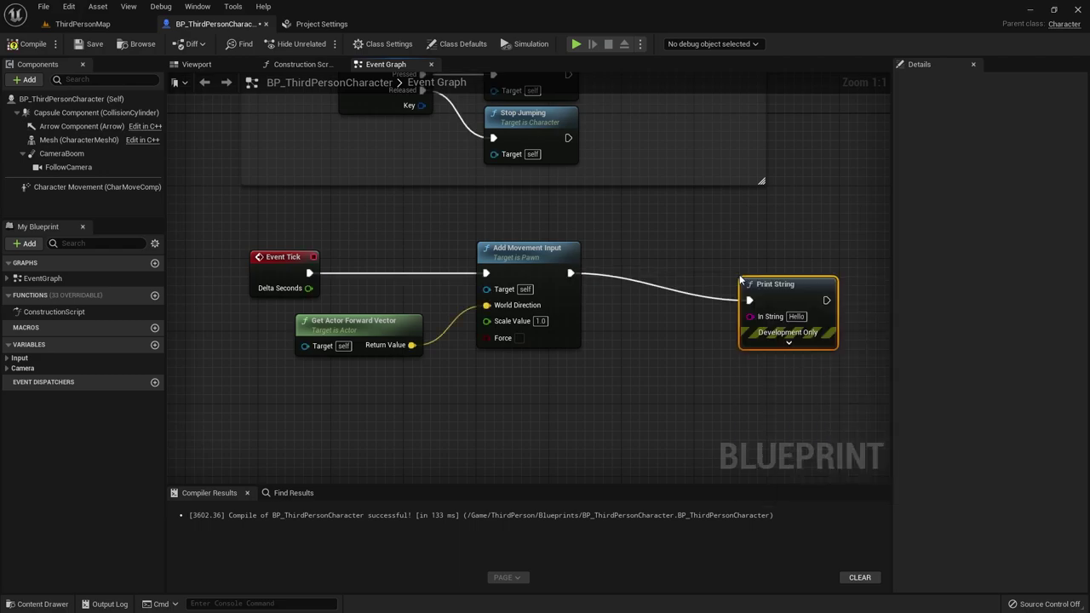
key(q)
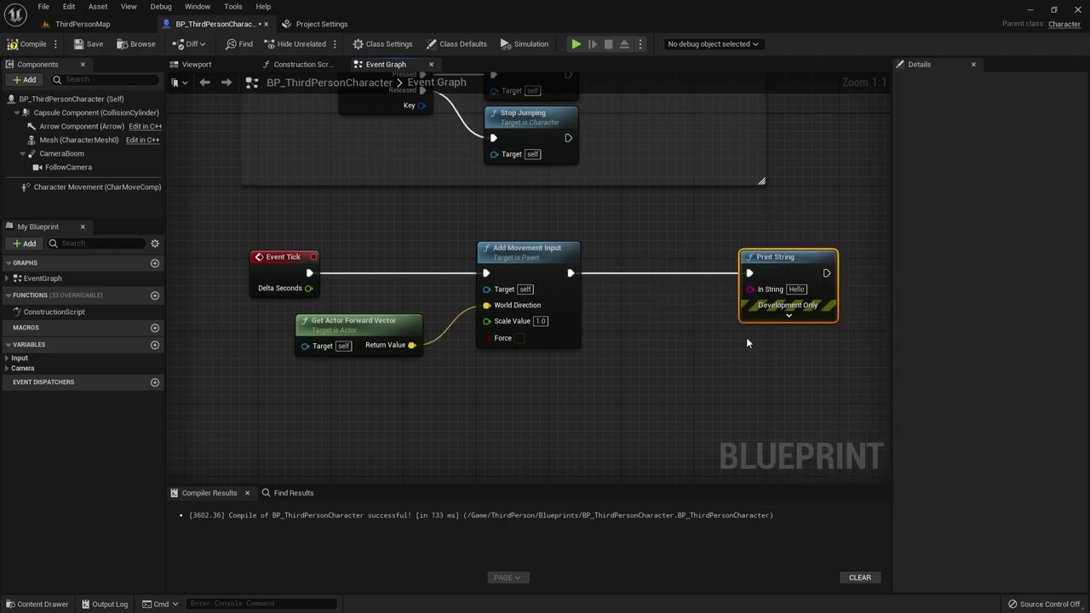
click(789, 316)
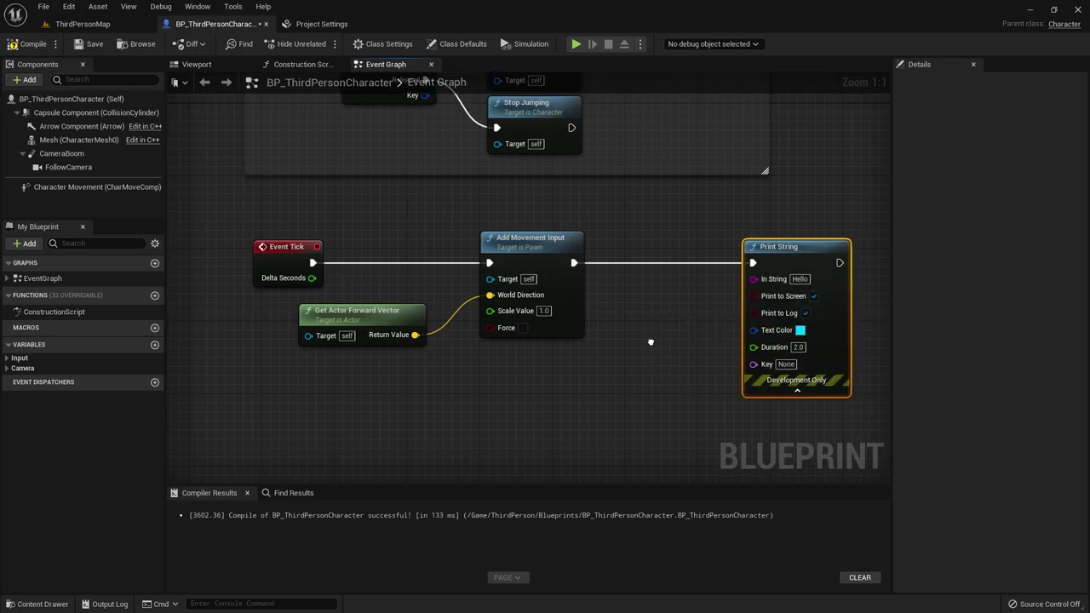
Feed Get Actor Location's split Y into Print String, compile, and play the level.
right_drag(748, 304, 684, 265)
click(607, 310)
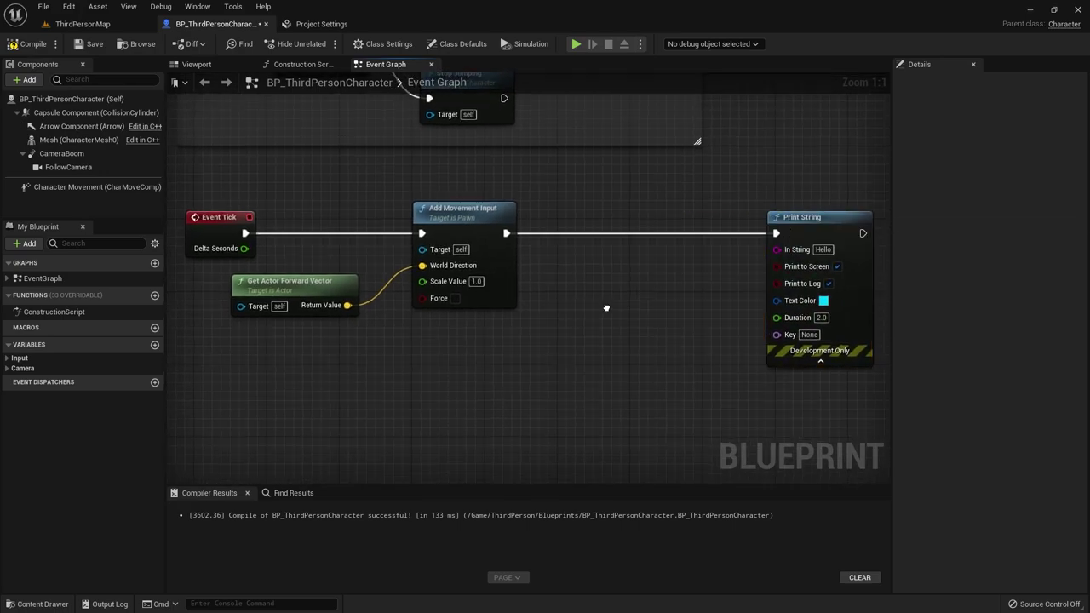
right_click(610, 313)
text(get act)
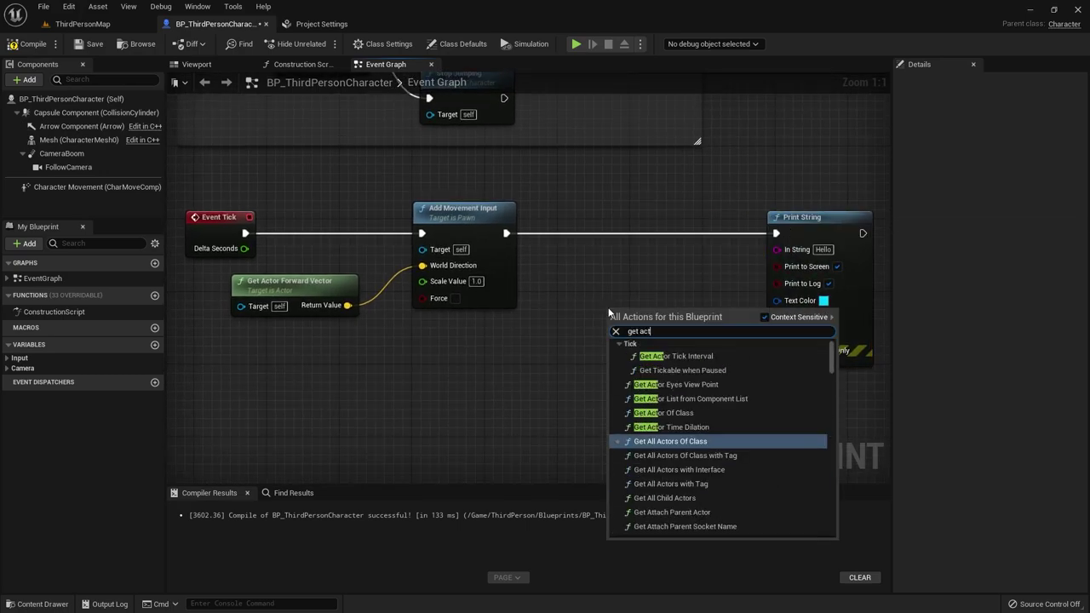
text(or loca)
key(Return)
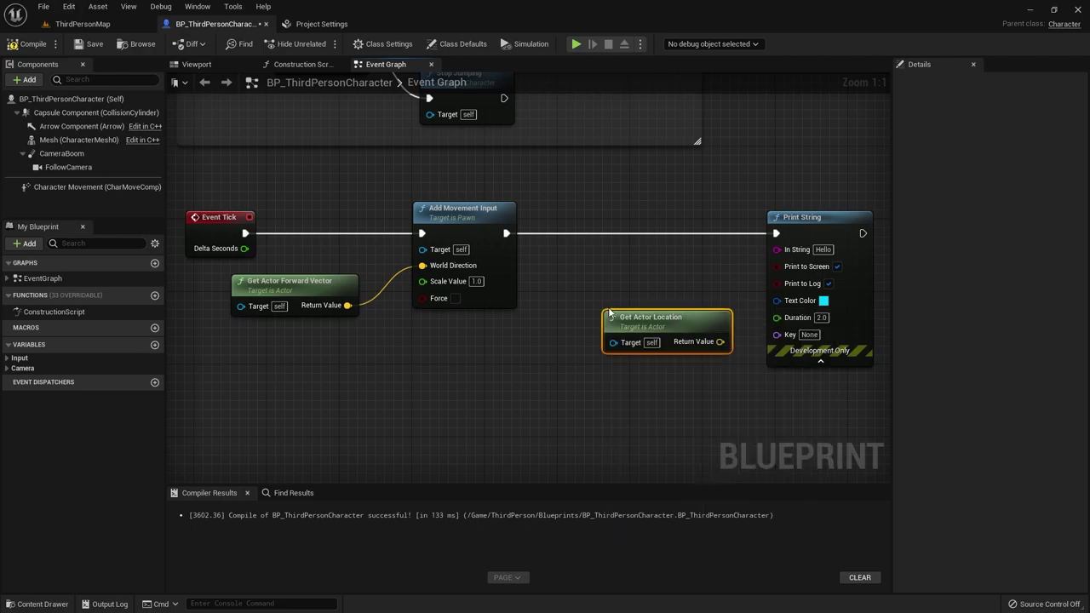
drag(658, 317, 622, 300)
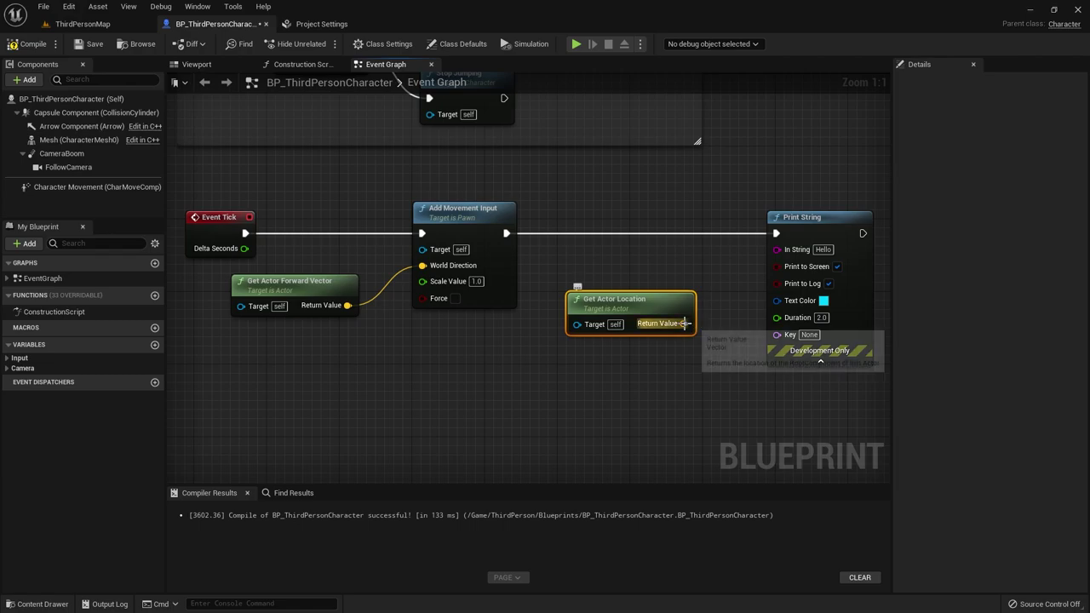
right_click(685, 326)
click(729, 361)
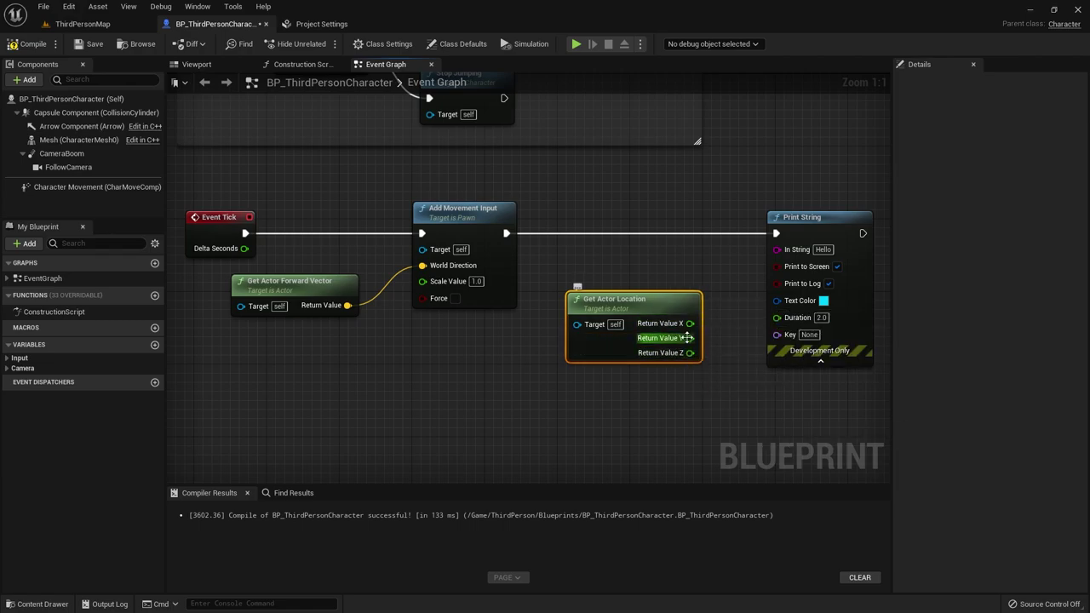
drag(691, 338, 779, 250)
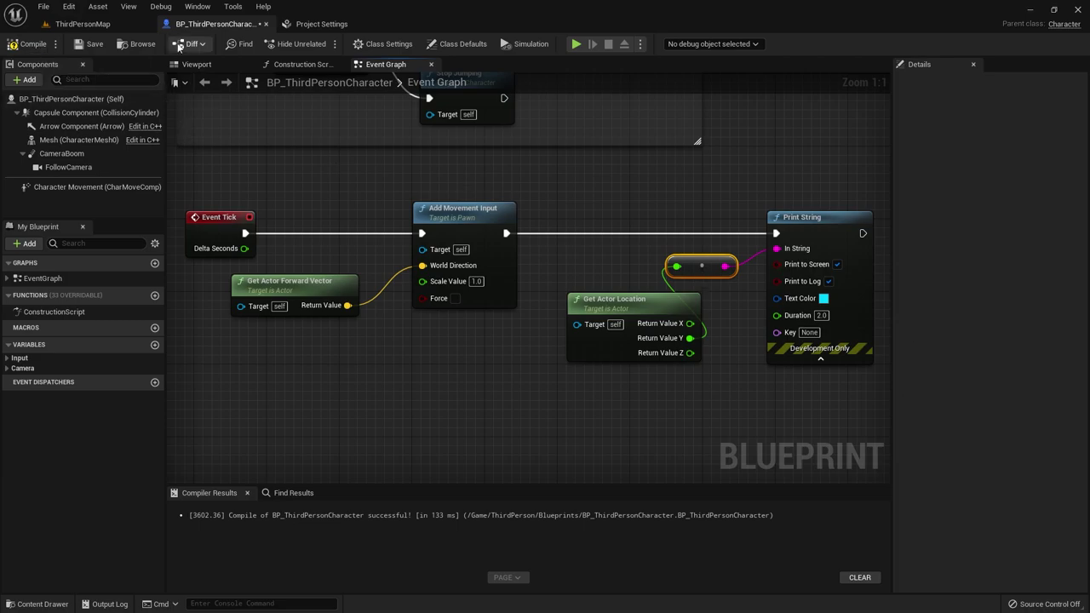
click(18, 45)
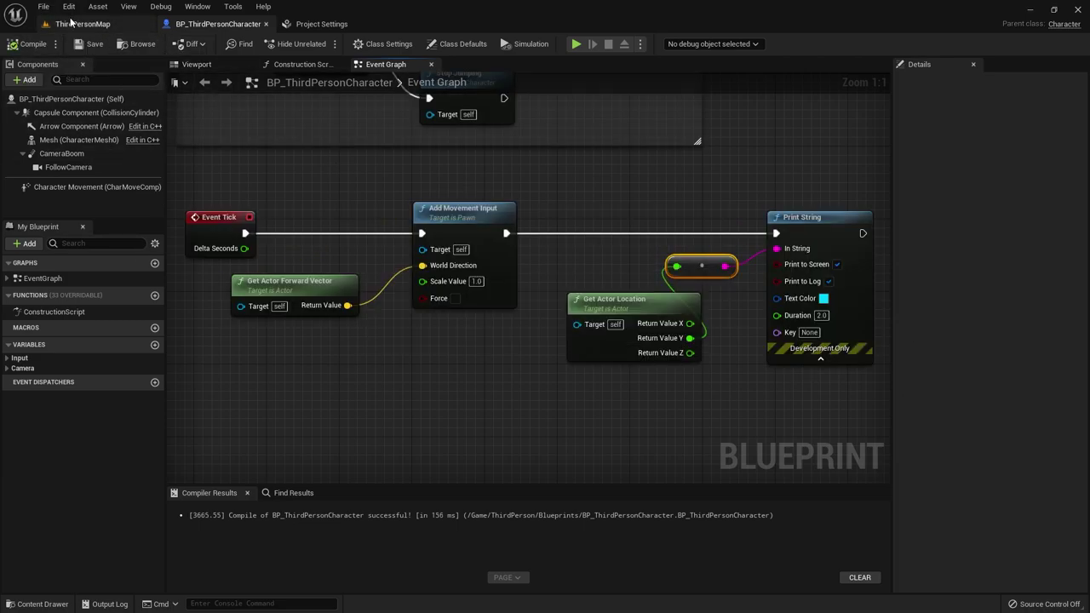
click(76, 23)
click(243, 44)
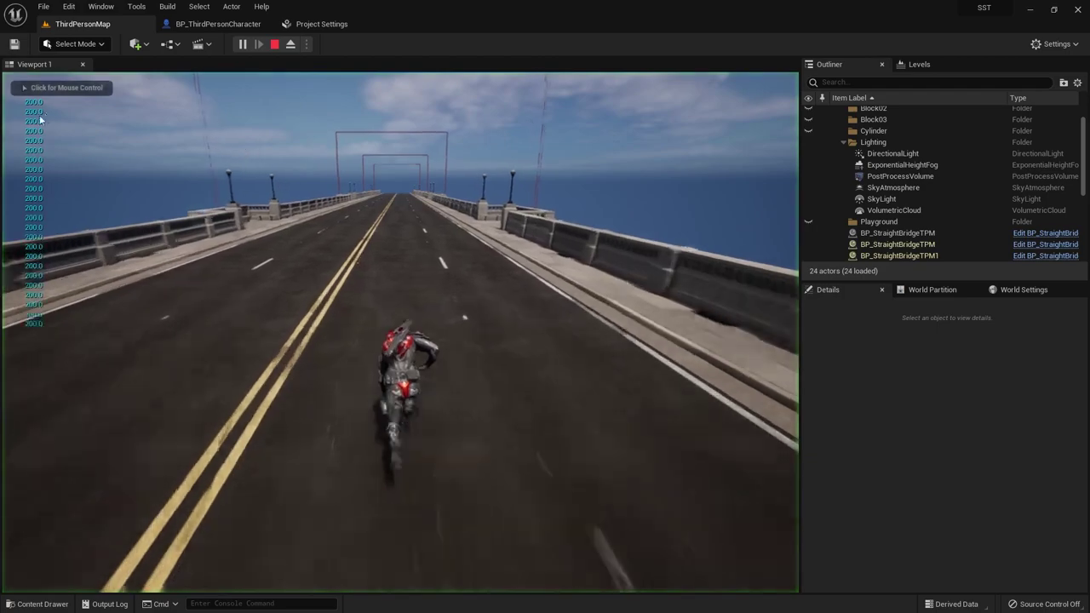
Switch lanes with D, A, D while the printed Y values change, then stop the game.
click(632, 323)
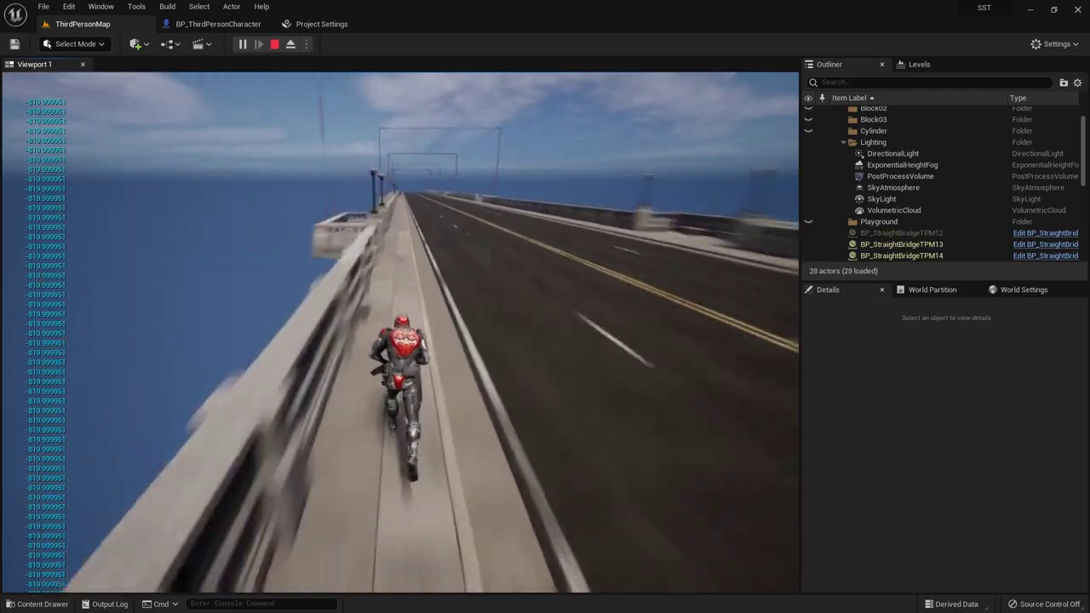
key(shift+F1)
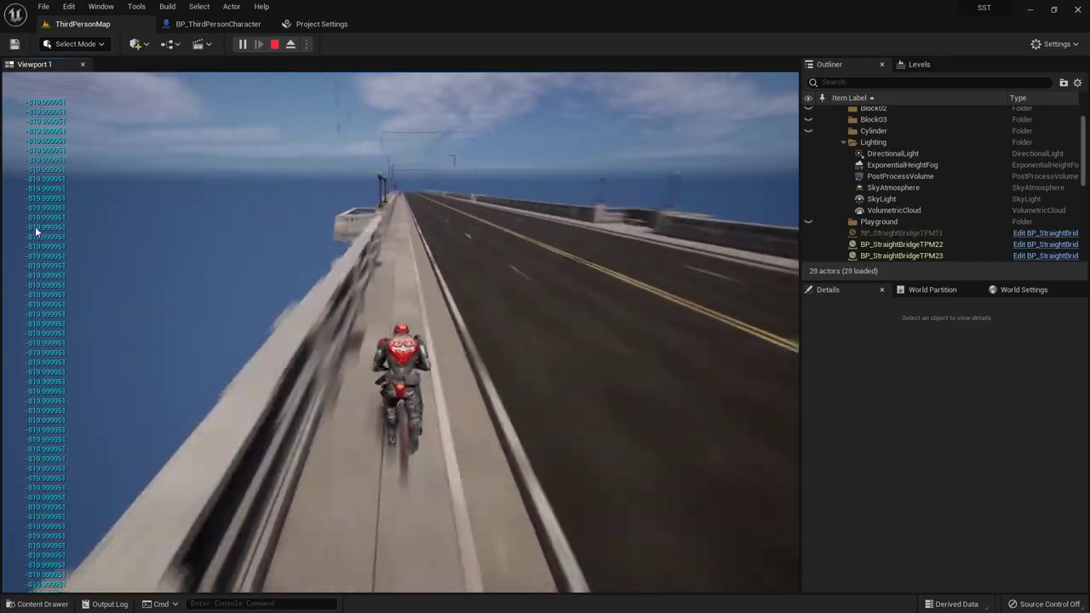
click(40, 242)
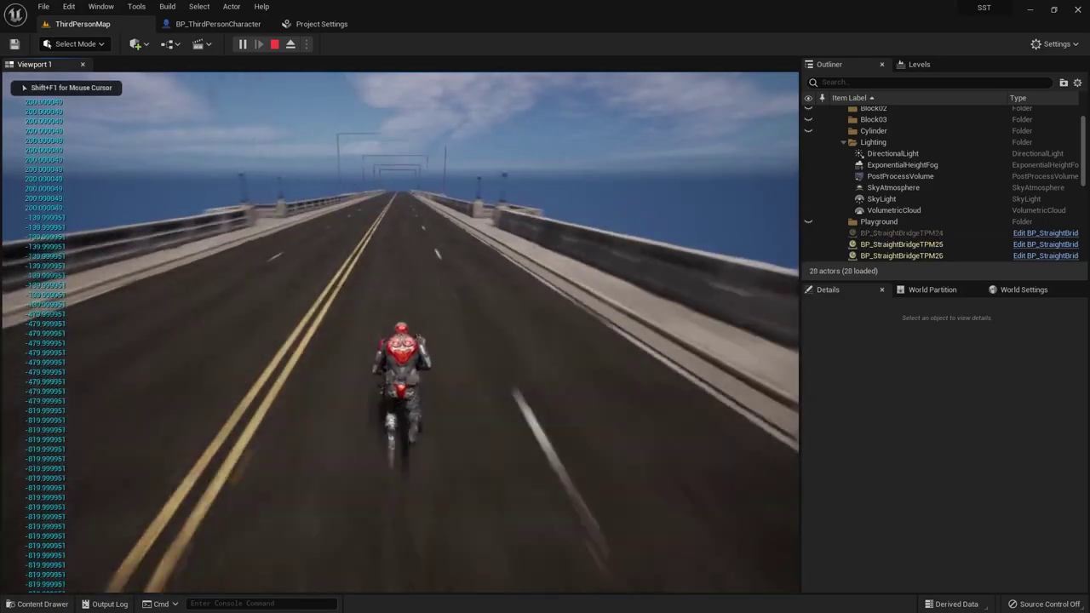
key(d)
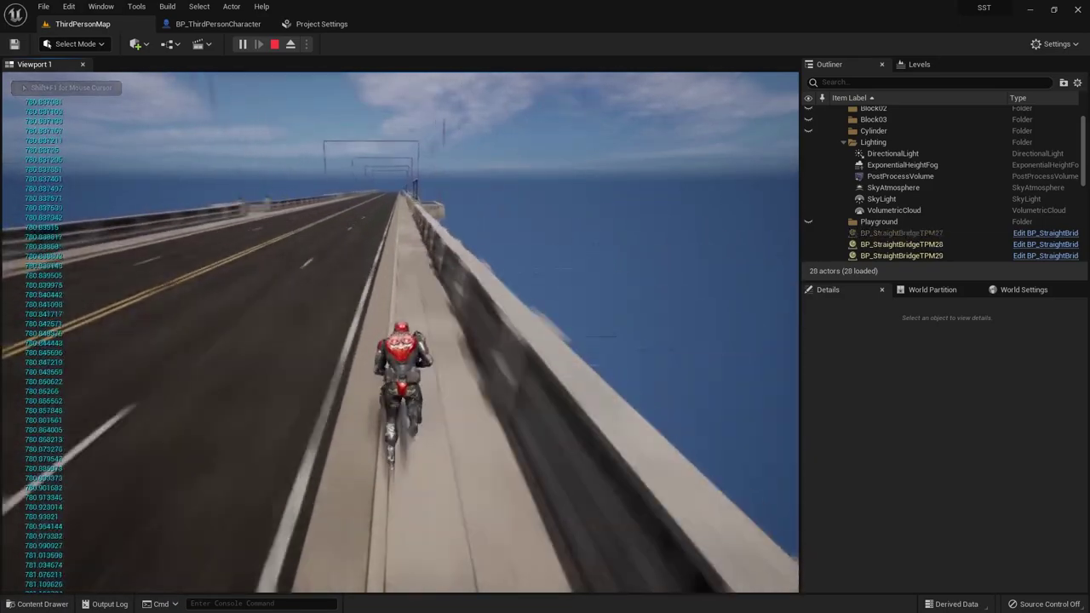
key(a)
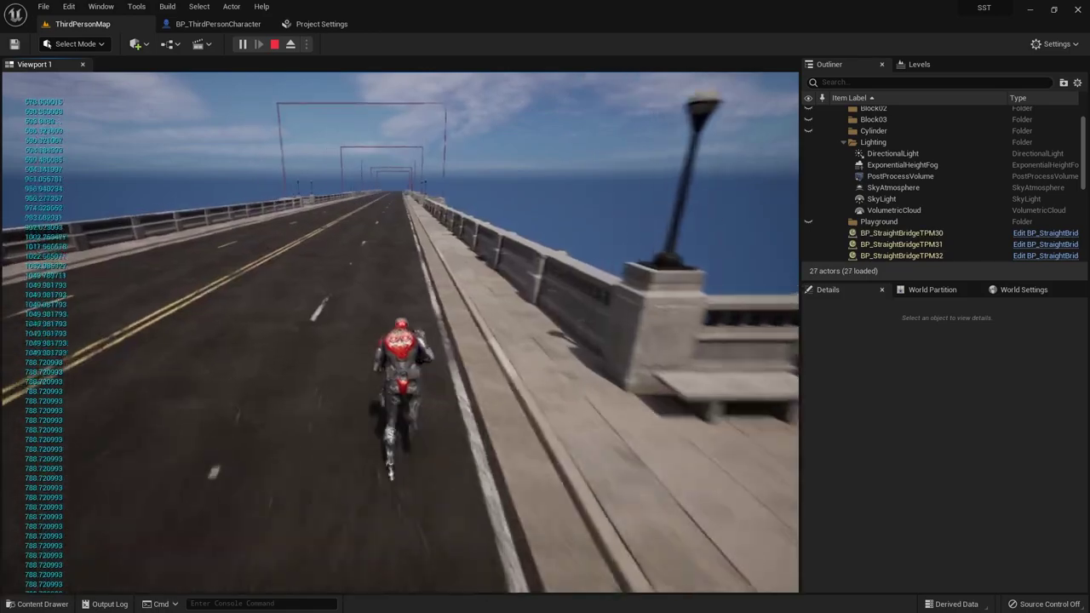
key(d)
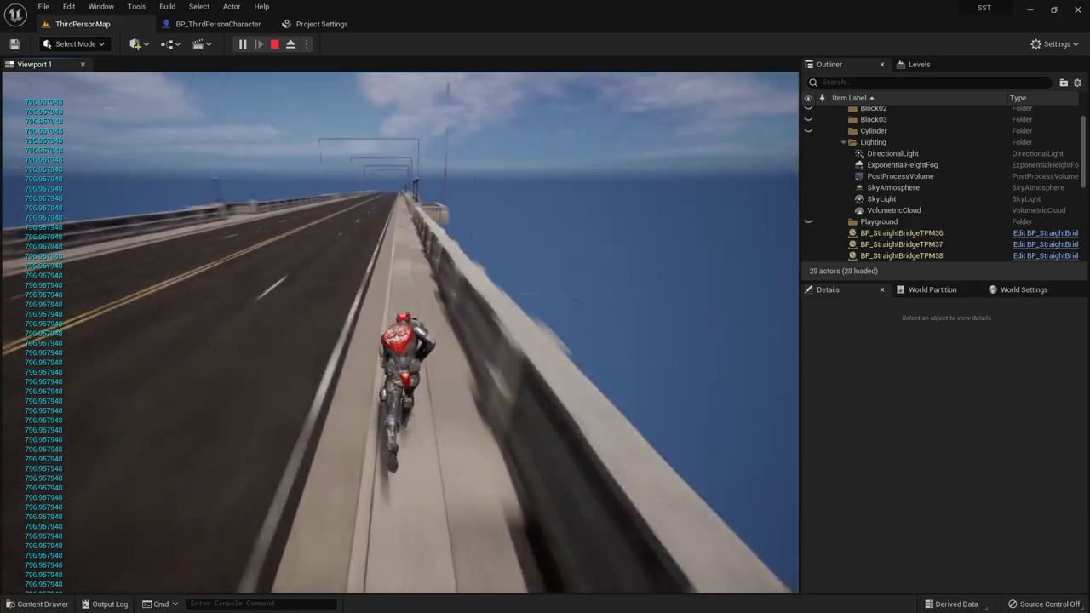
key(Escape)
click(220, 26)
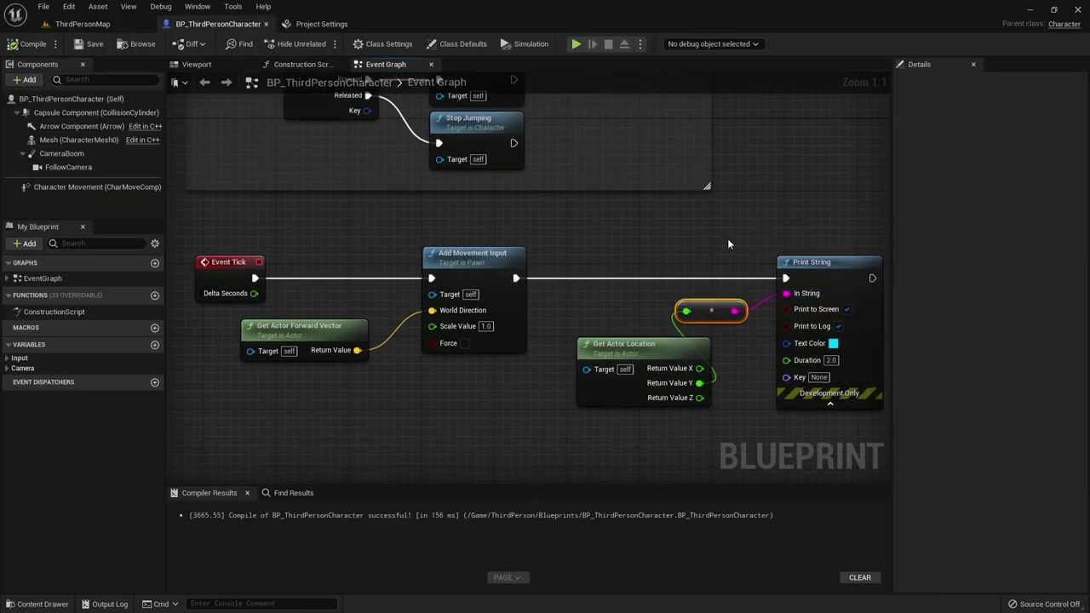
Rearrange the MoveRight nodes and insert a Branch after MoveRight's Pressed.
right_drag(727, 239, 724, 409)
scroll(501, 236, down, 5)
scroll(409, 330, up, 4)
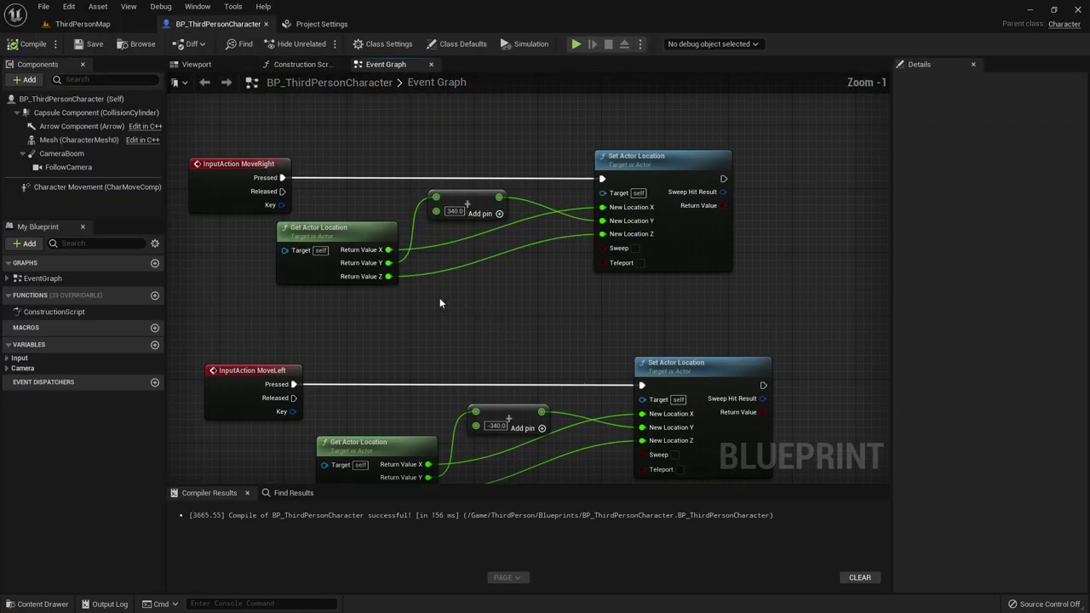
right_drag(440, 303, 419, 338)
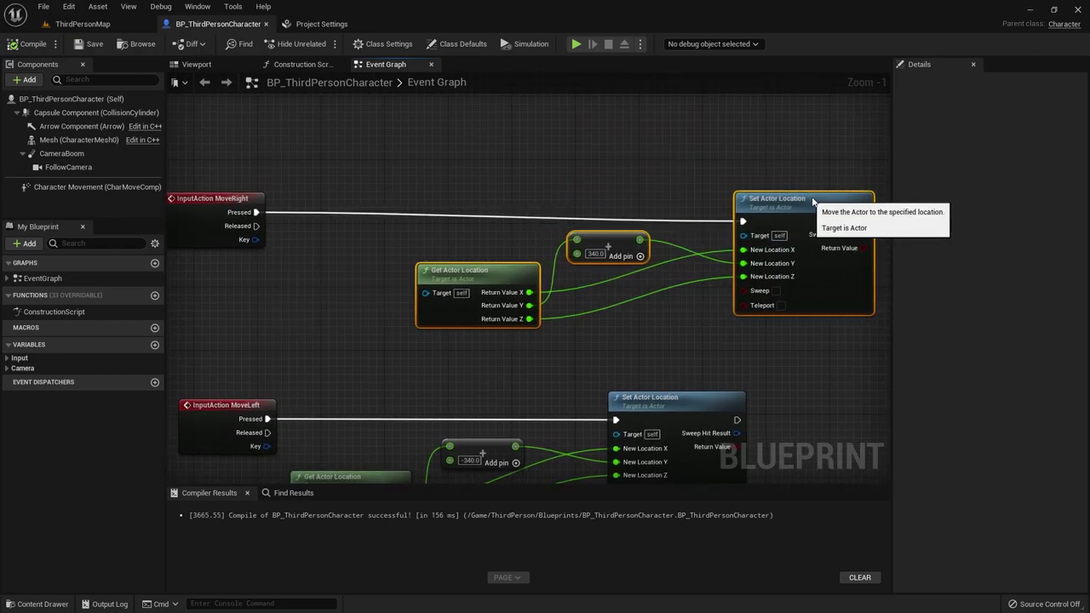
drag(636, 242, 819, 242)
click(426, 288)
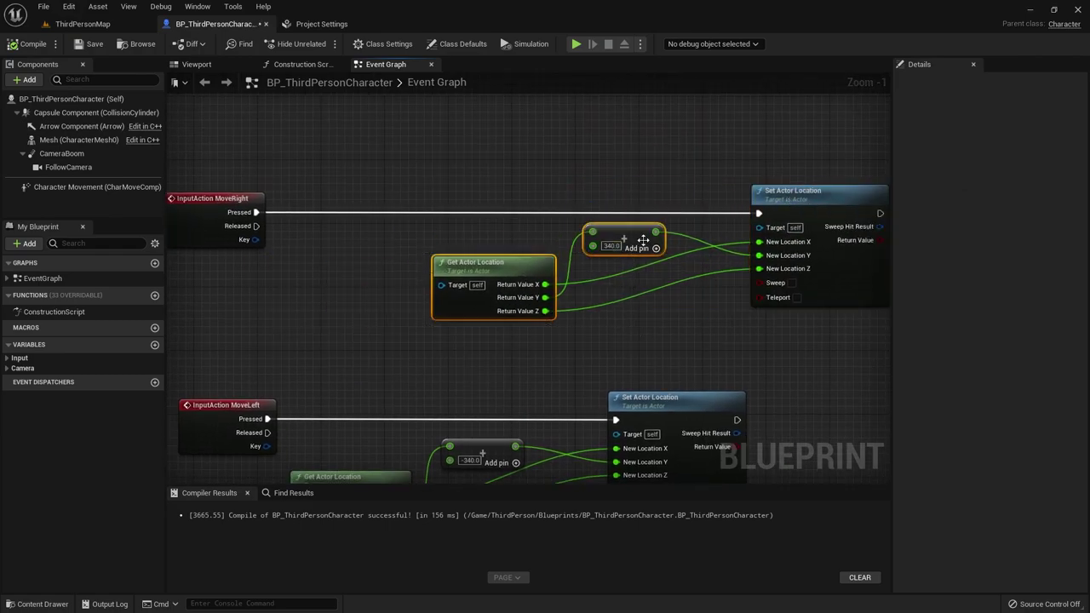
drag(643, 241, 460, 273)
drag(256, 212, 478, 212)
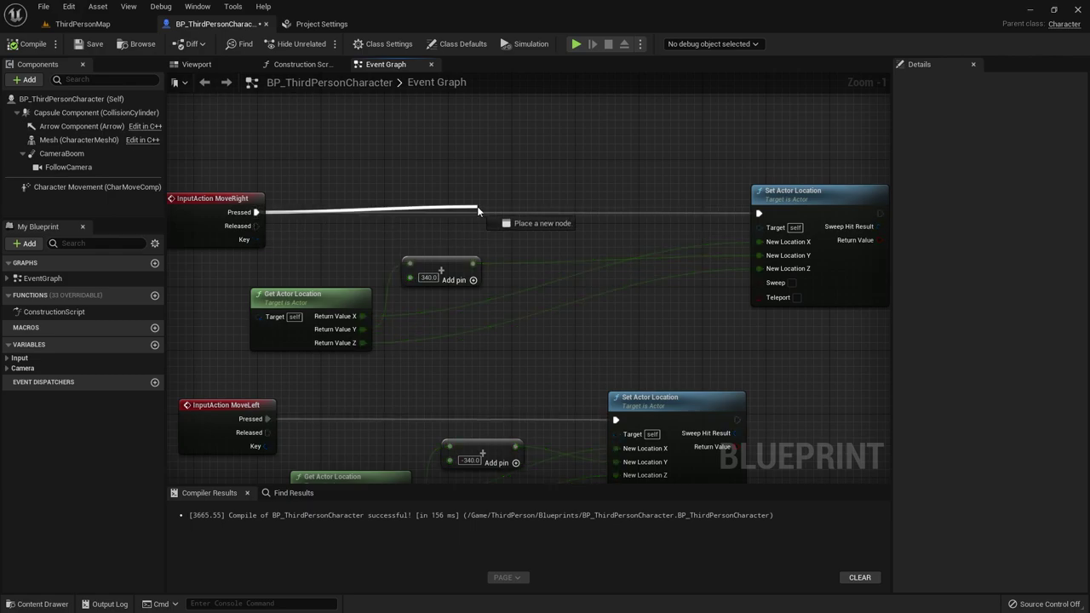
text(branch)
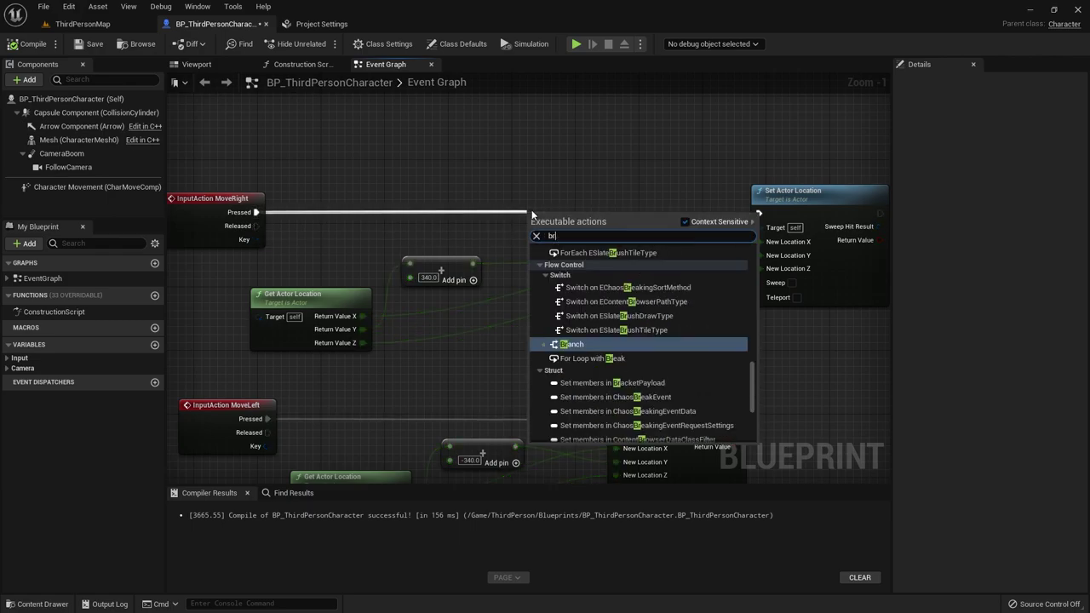
key(Return)
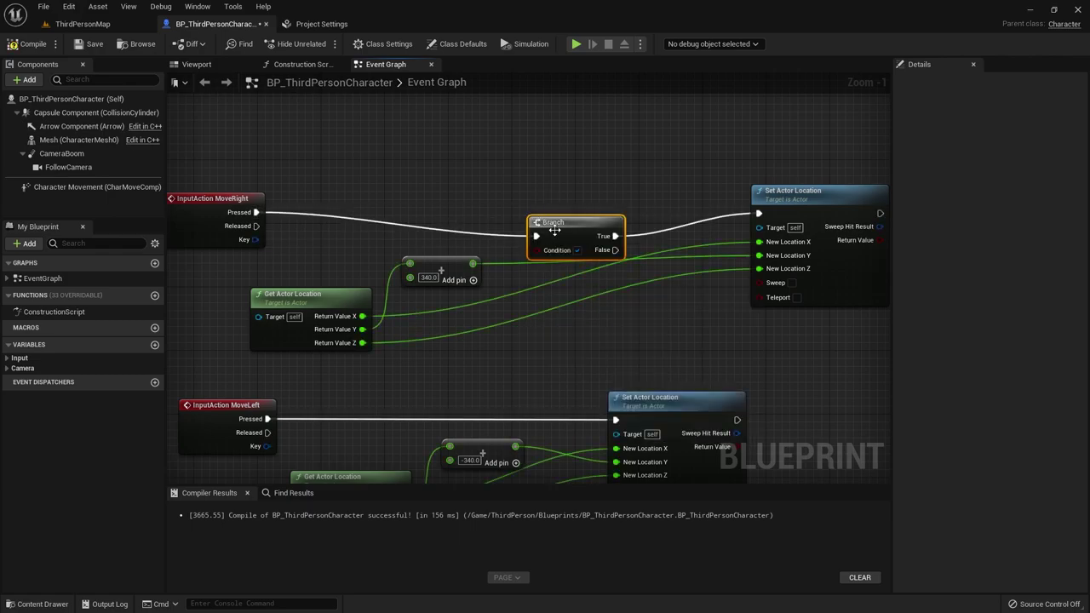
drag(554, 230, 561, 206)
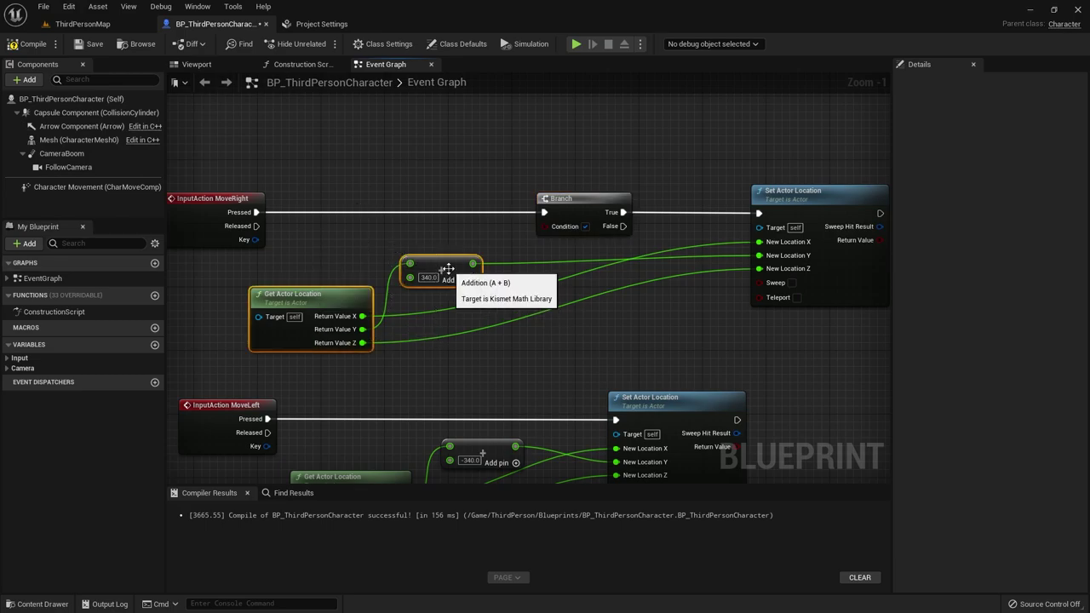
Feed the Add result into a new Less (A < B) node compared against 0.0.
drag(447, 269, 416, 277)
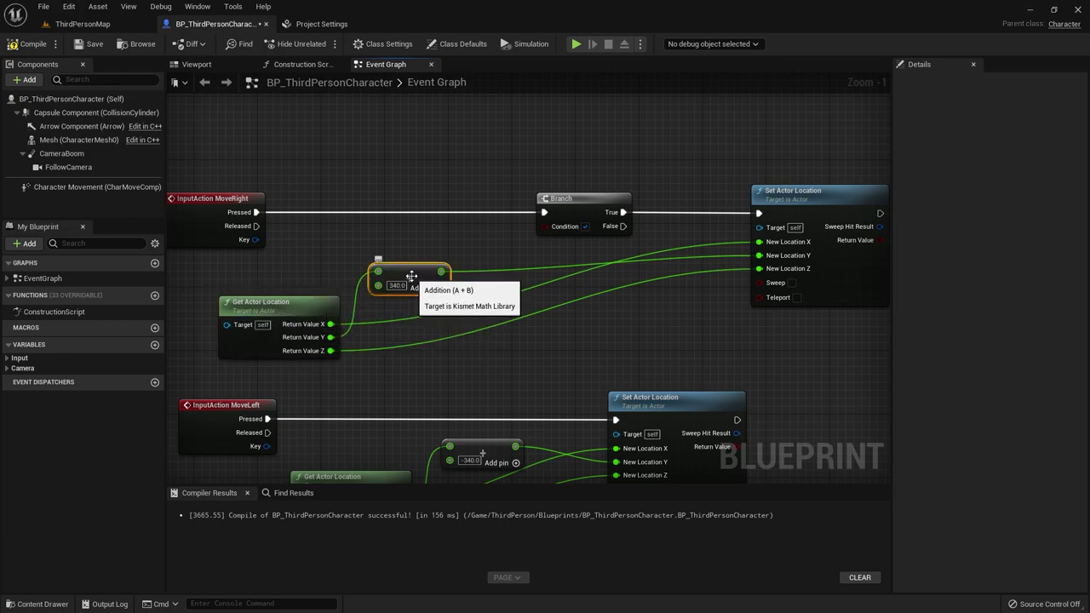
mouse_move(441, 271)
mouse_down()
mouse_move(419, 163)
mouse_move(434, 149)
mouse_up()
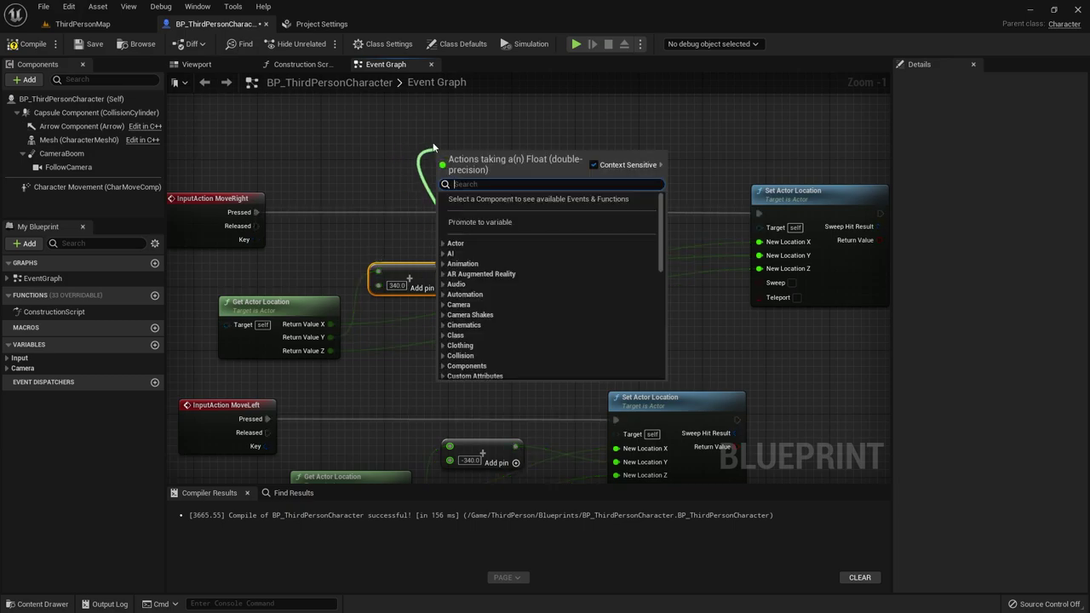
text(>)
key(BackSpace)
text(<)
key(Return)
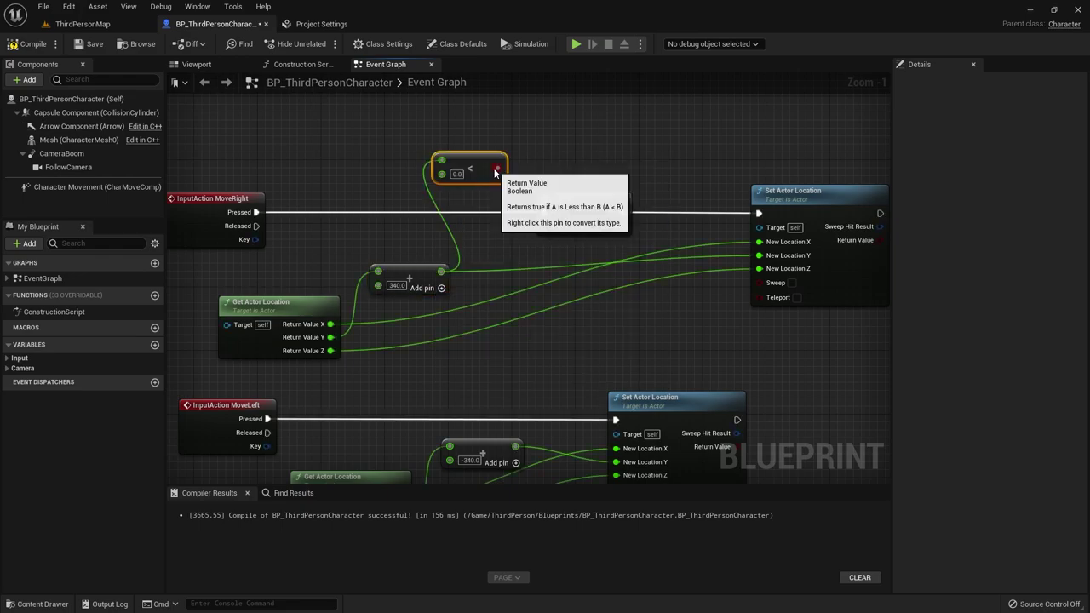
Switch to ThirdPersonMap and run a short play test, then stop it.
click(97, 28)
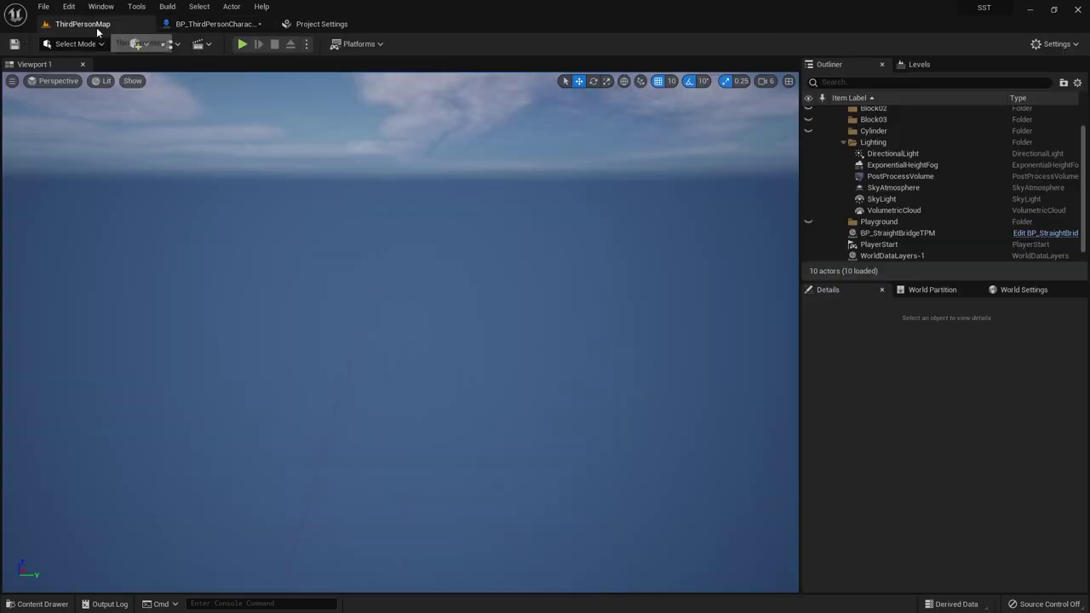
key(alt+p)
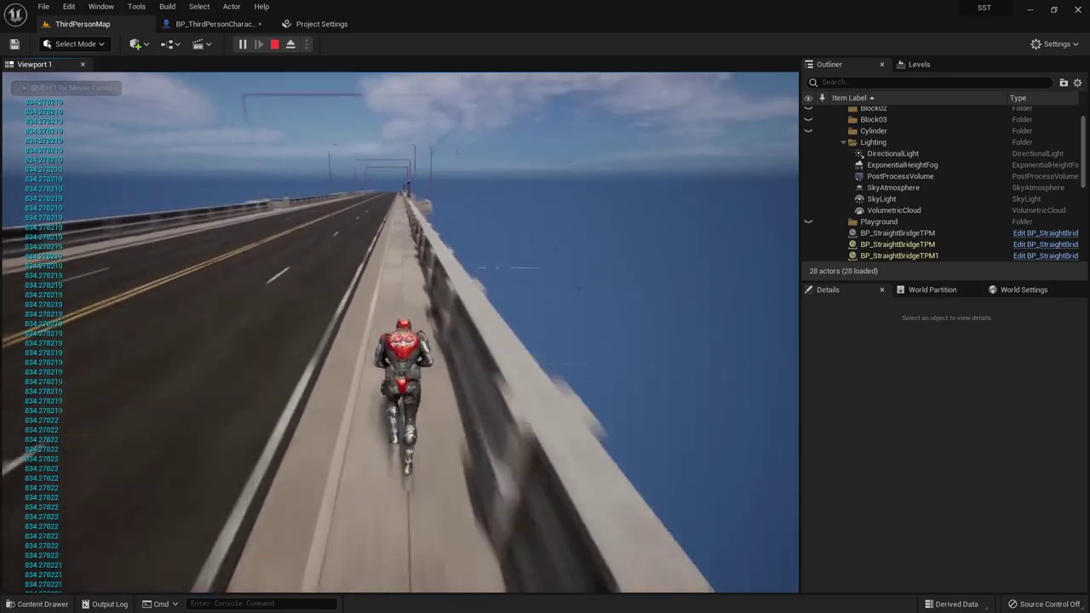
key(Escape)
Wire the less-than result into MoveRight's Branch condition in the character Event Graph.
click(322, 24)
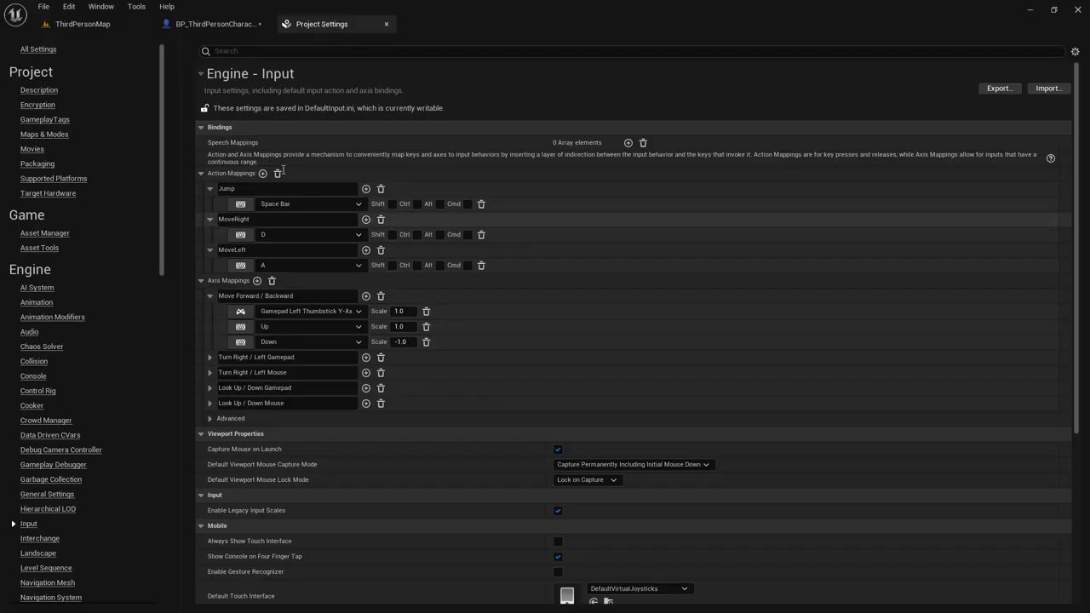
click(213, 24)
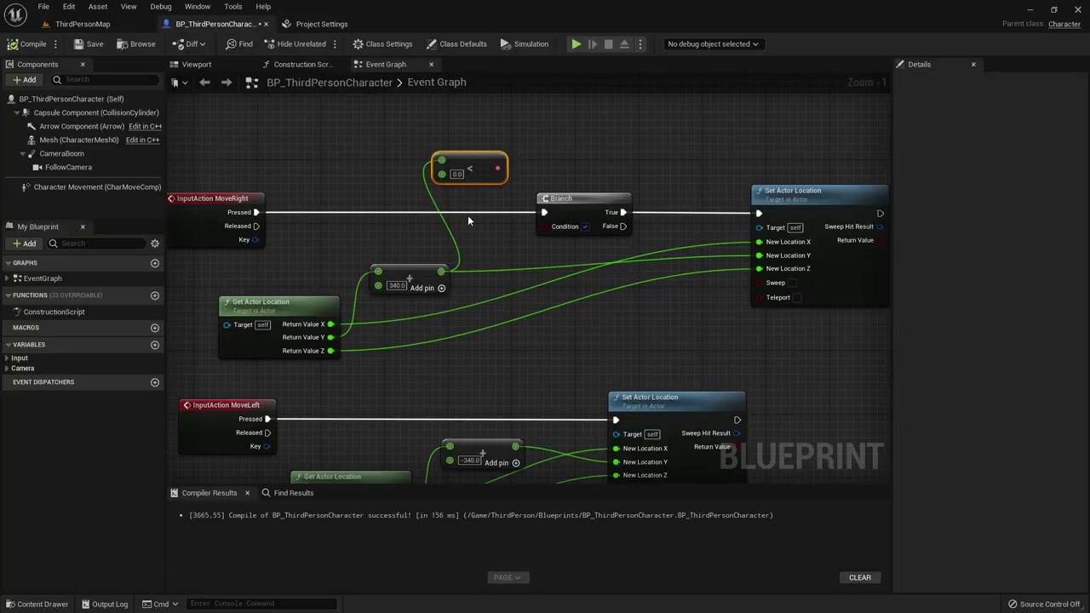
click(459, 173)
text(835)
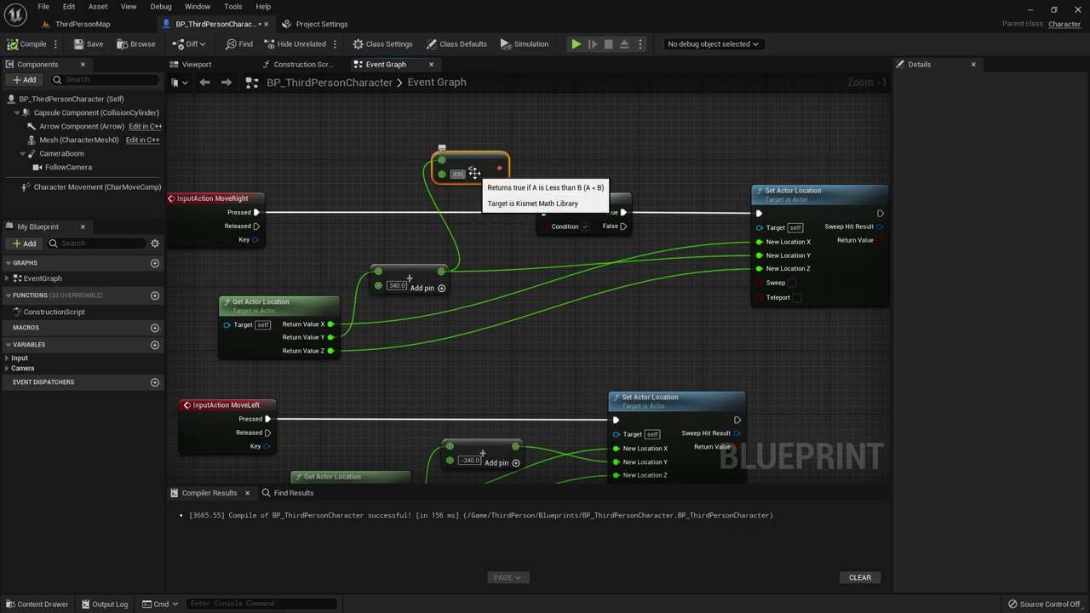
drag(504, 168, 543, 227)
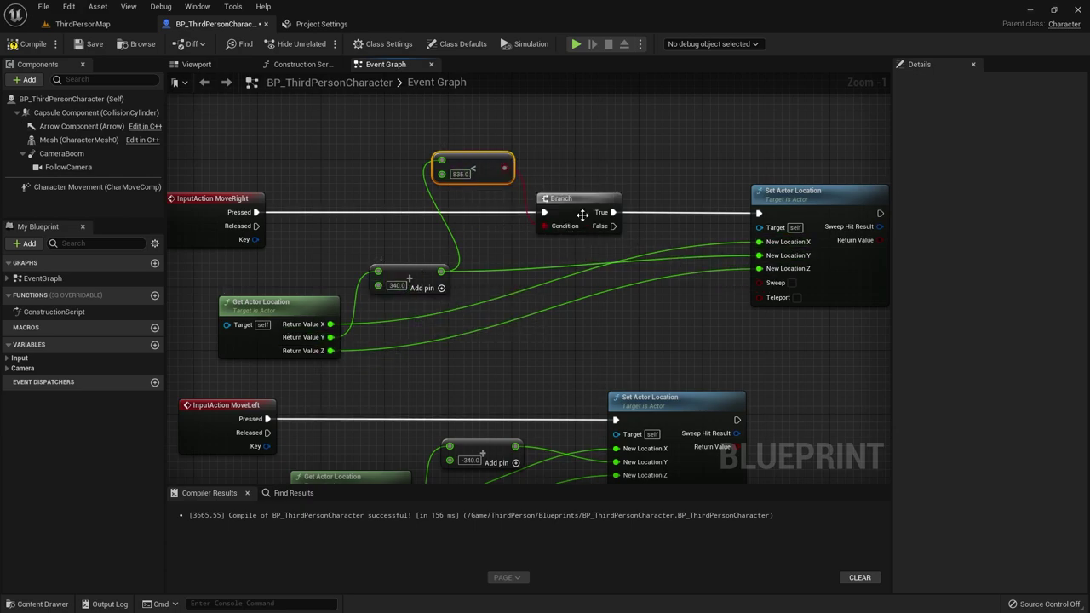
Play-test the level twice from ThirdPersonMap, returning to the character blueprint each time.
click(83, 24)
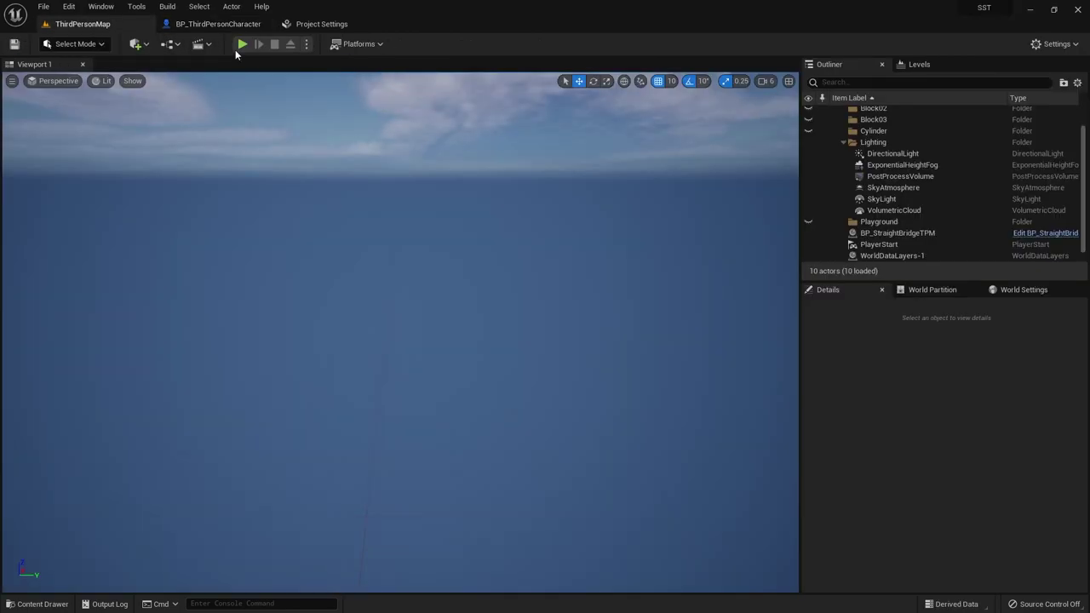
key(alt+p)
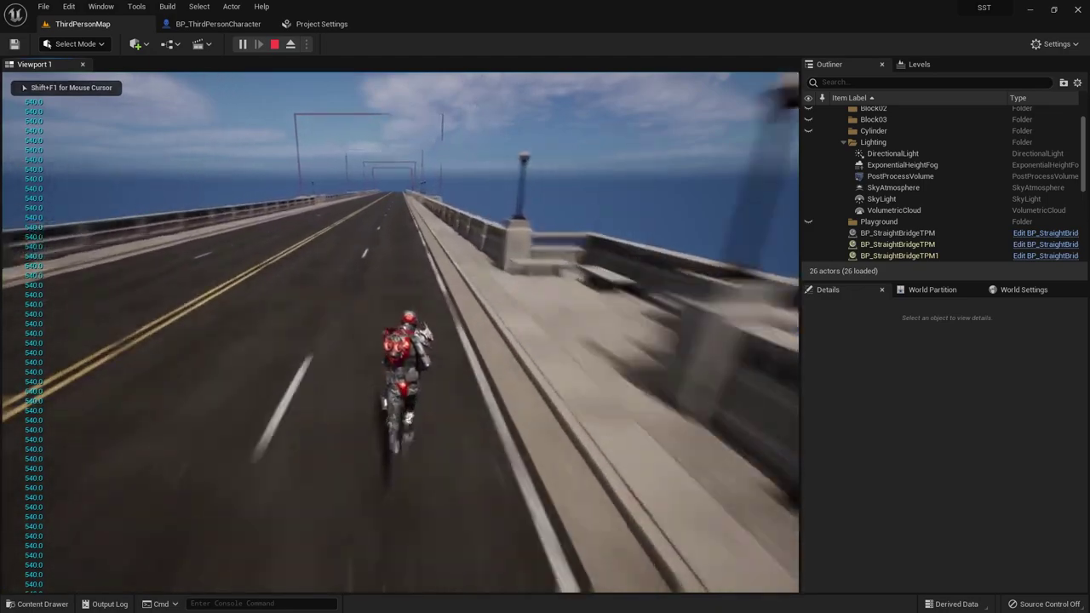
key(Escape)
click(216, 24)
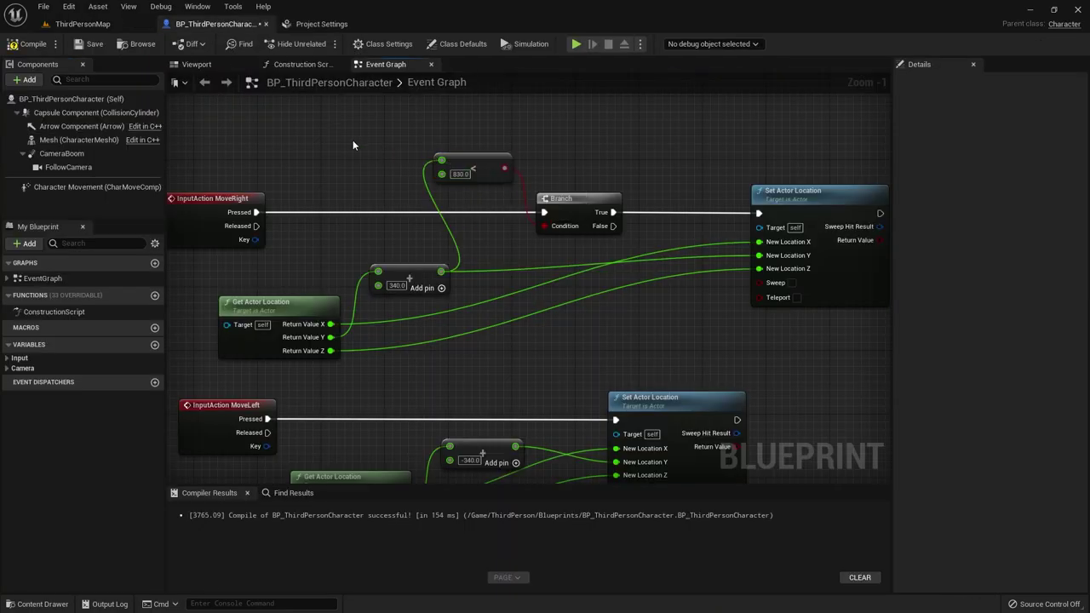
click(71, 29)
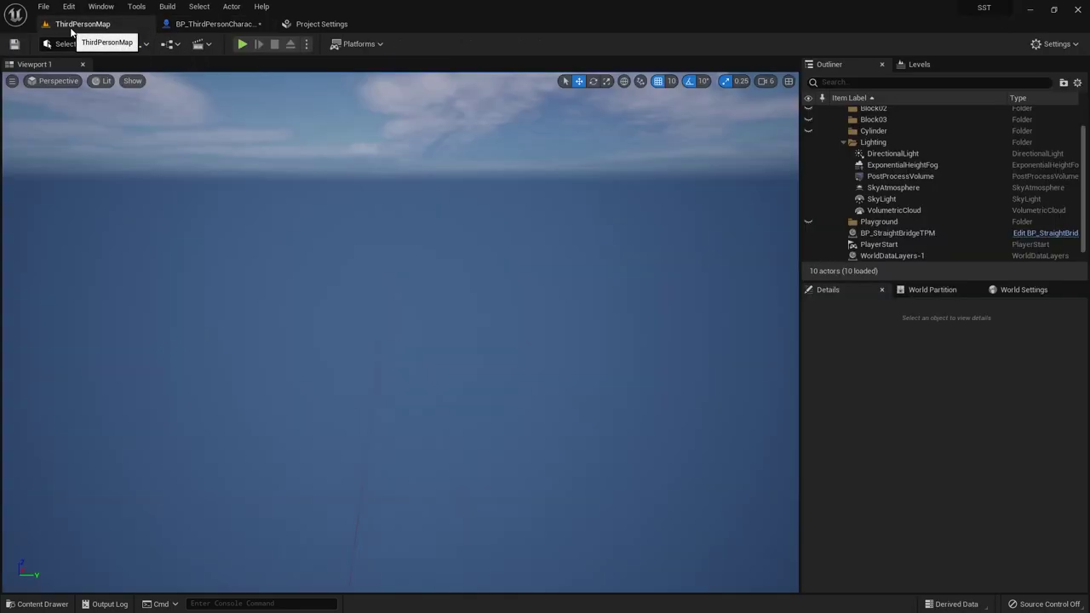
click(241, 43)
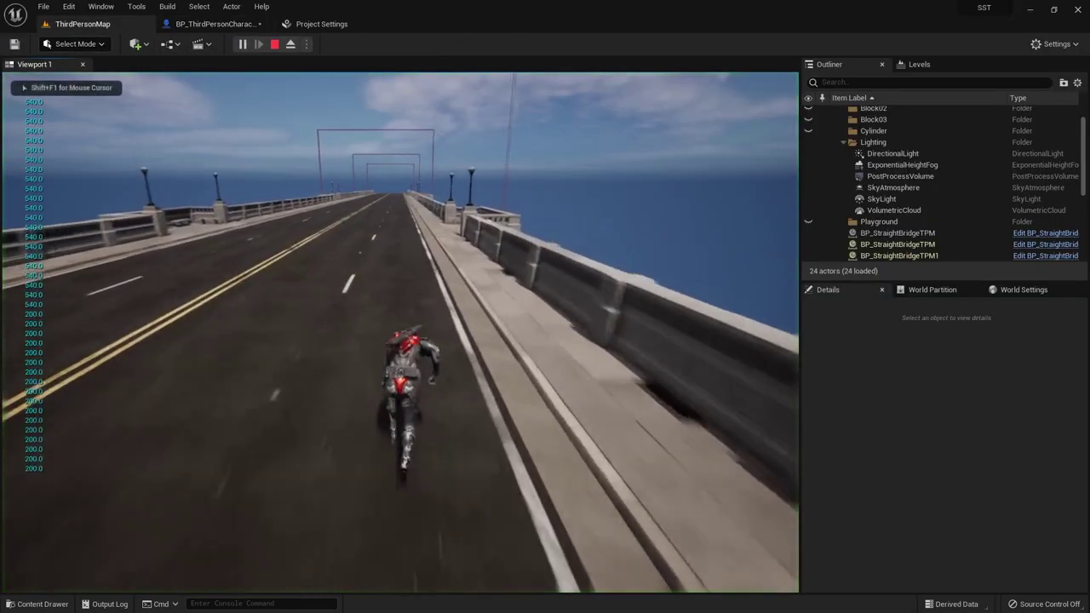
key(Escape)
click(251, 24)
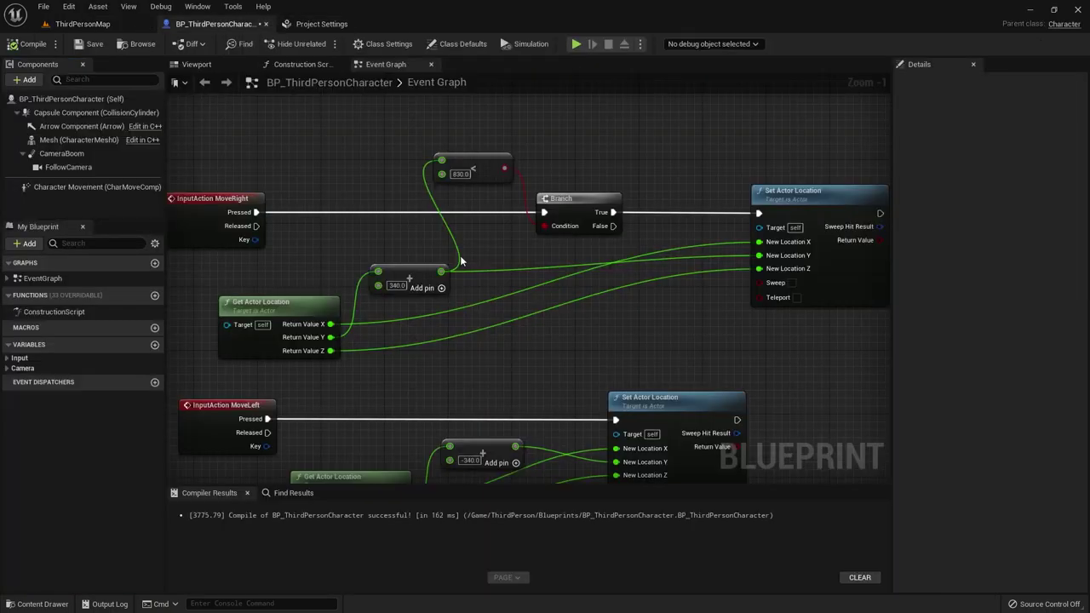
Set the right-side lane limit to 800.0 and start another test play.
click(460, 174)
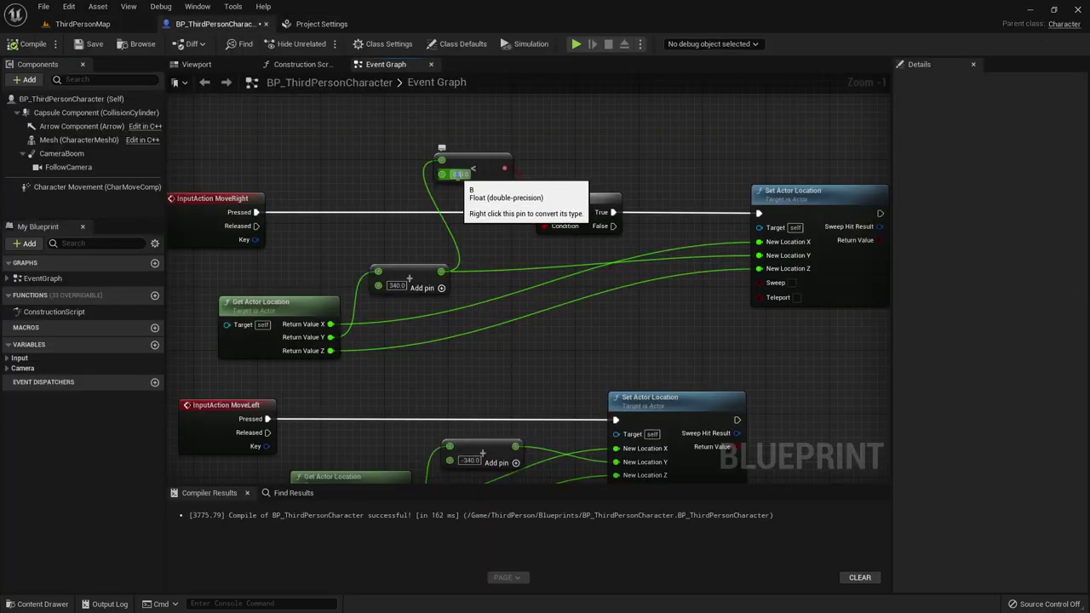
click(415, 160)
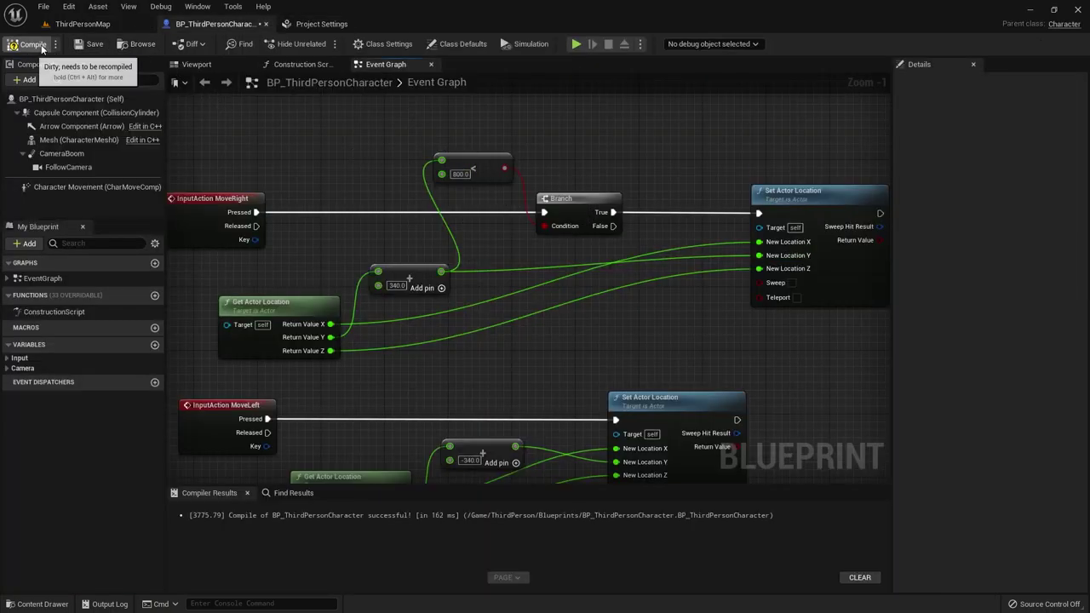
click(123, 29)
click(242, 44)
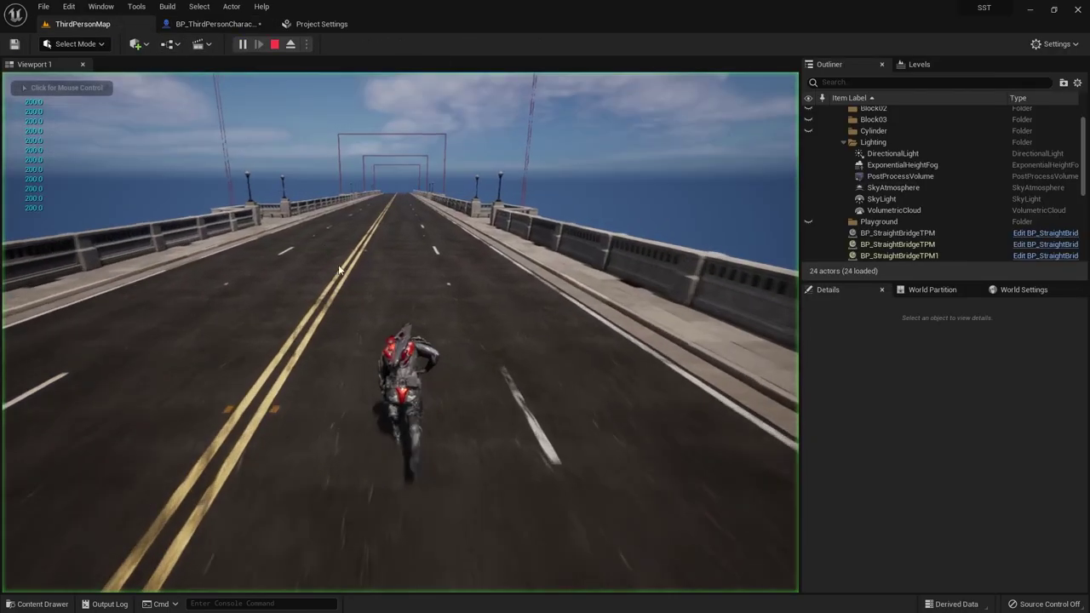
Change the MoveRight limit to 900.0, then compile and save the character blueprint.
key(Escape)
click(217, 23)
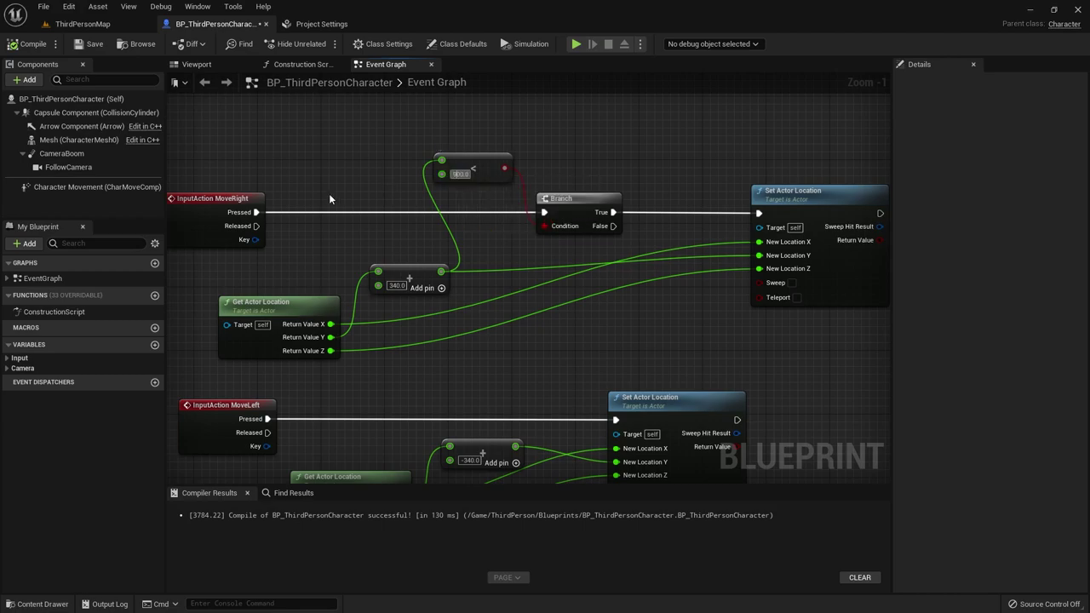
click(348, 175)
click(21, 47)
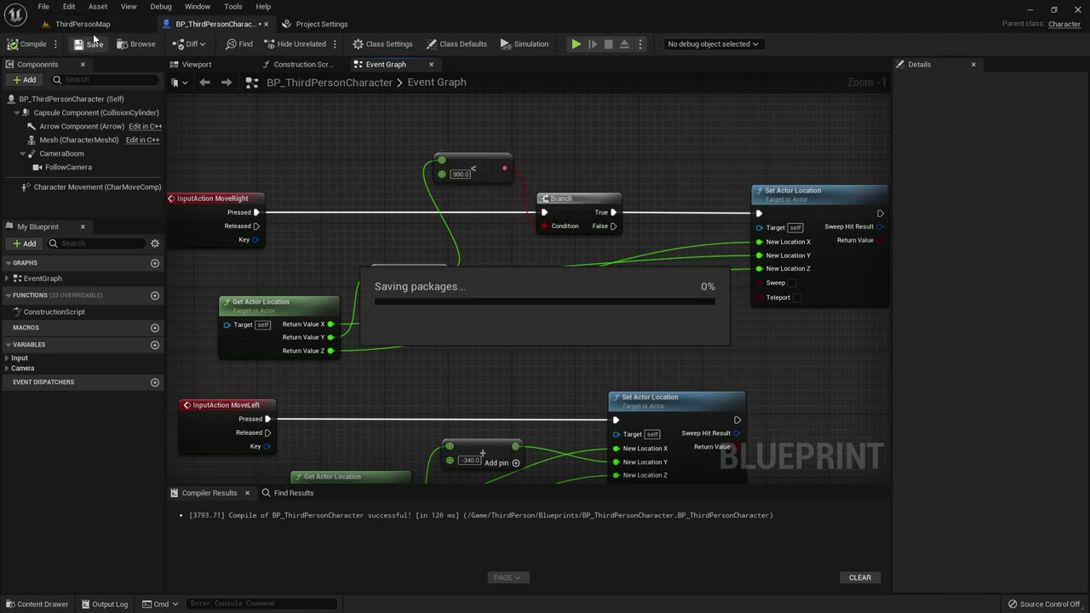
click(83, 24)
Play-test moving one lane right, then run a second test play on the bridge.
click(243, 44)
key(d)
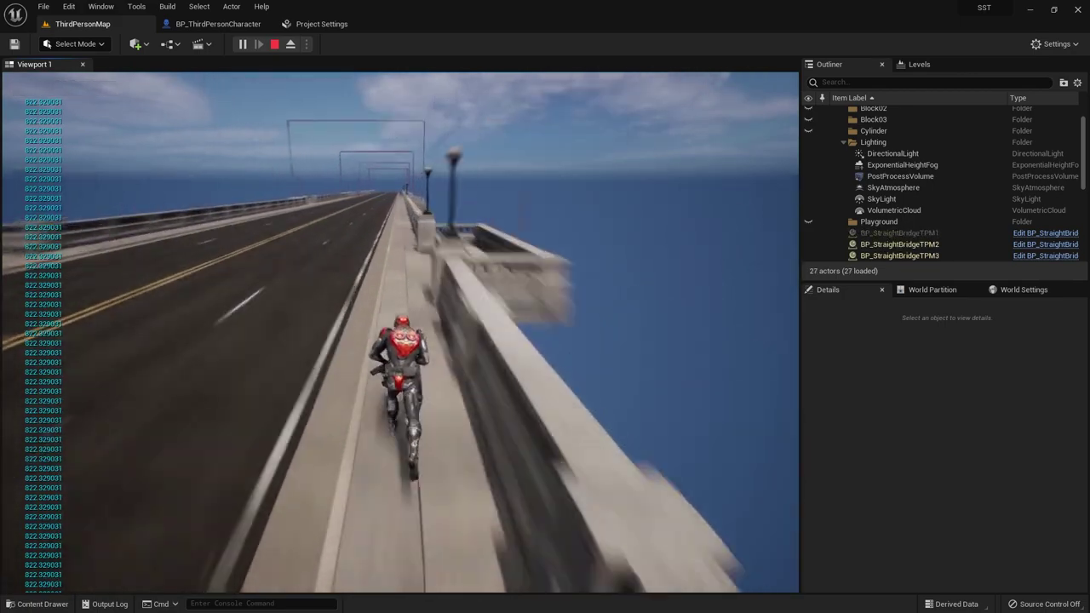
key(Escape)
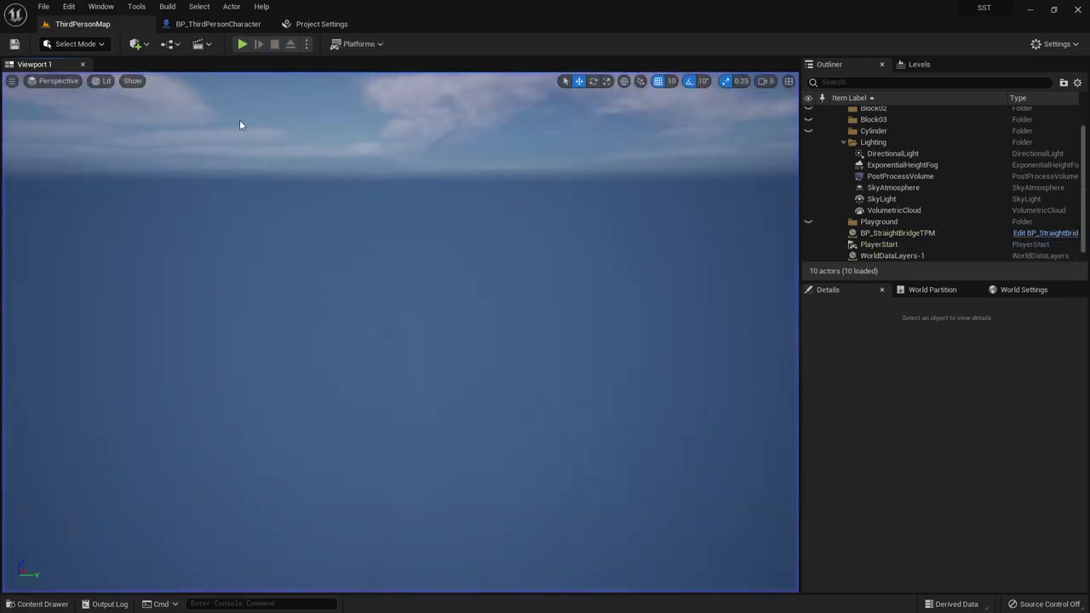
click(205, 23)
click(82, 25)
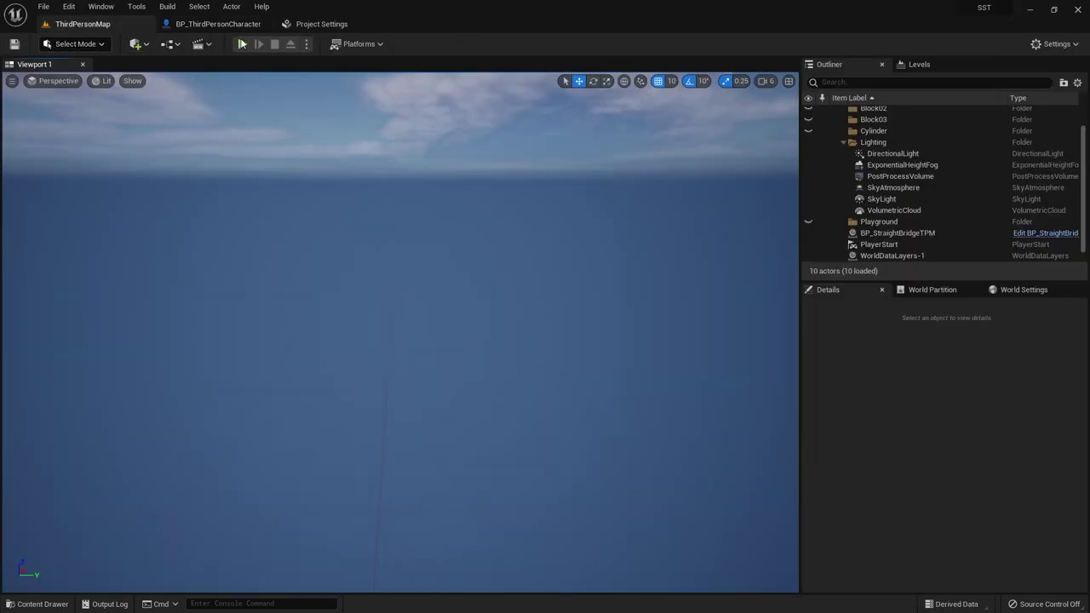
click(242, 43)
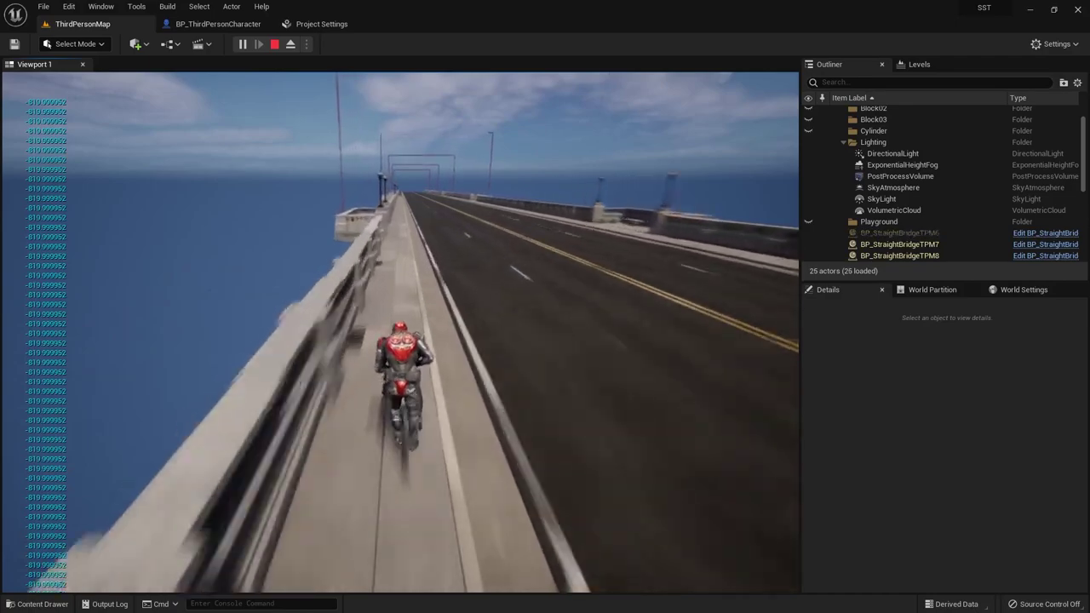
key(Escape)
Make room in the graph and add a Branch after MoveLeft's Pressed output.
click(218, 24)
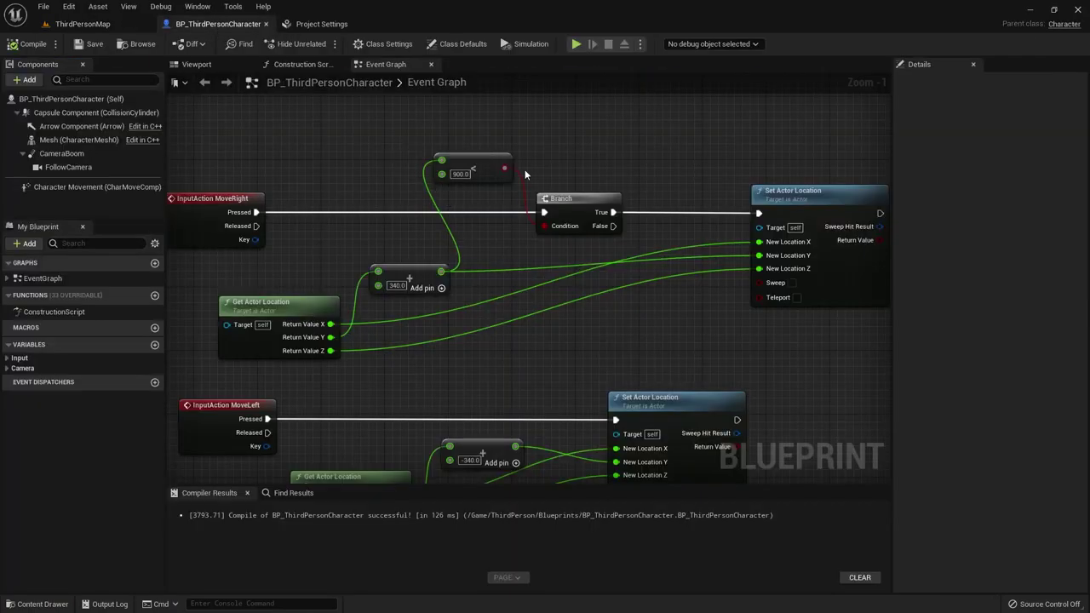
right_drag(506, 444, 465, 340)
drag(645, 287, 815, 280)
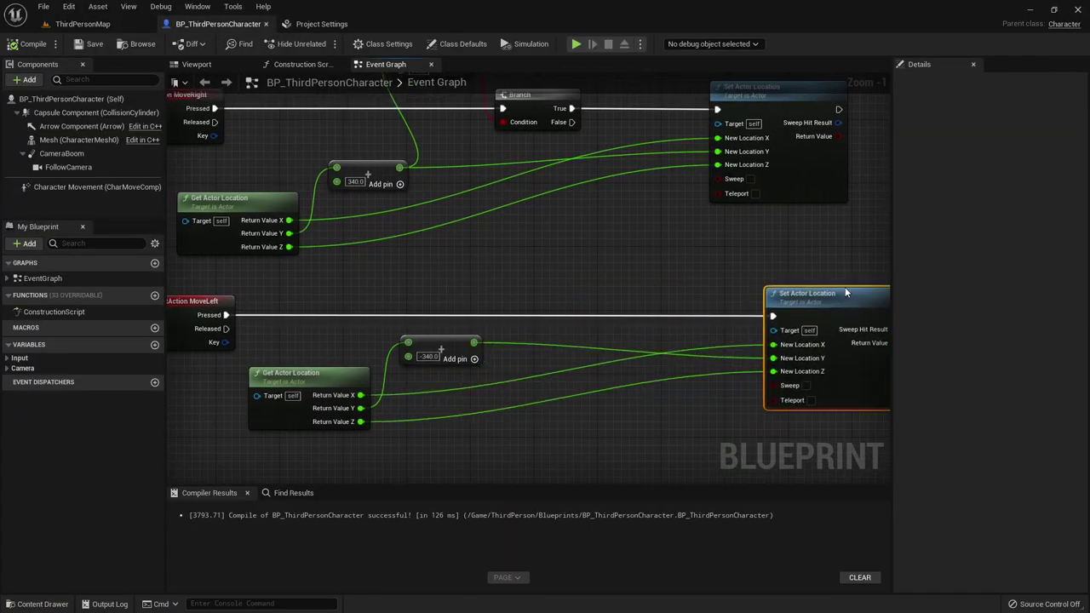
right_drag(298, 337, 345, 398)
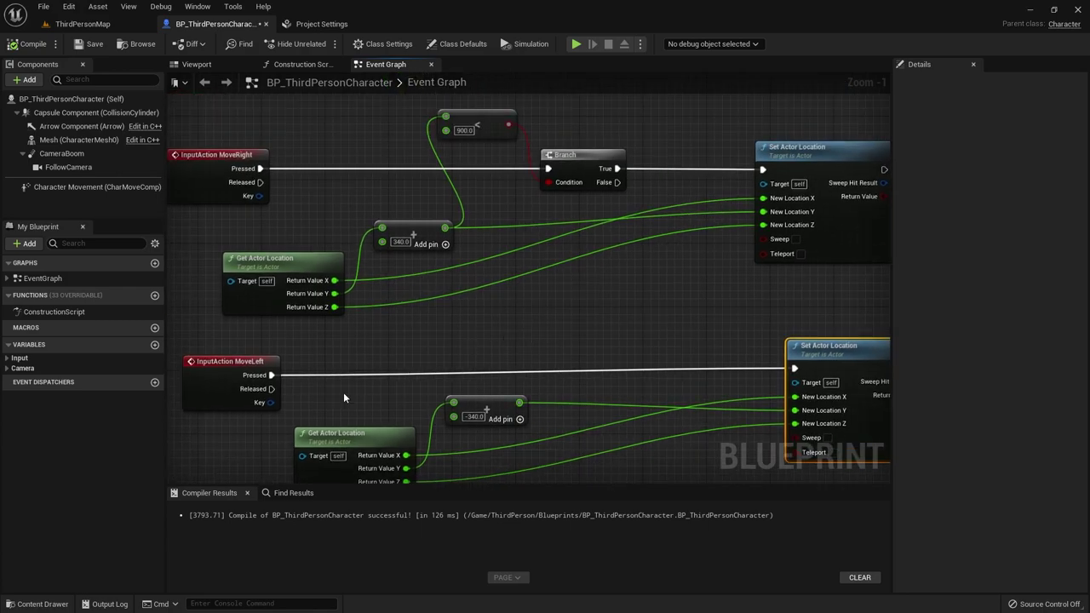
drag(271, 375, 589, 370)
text(bran)
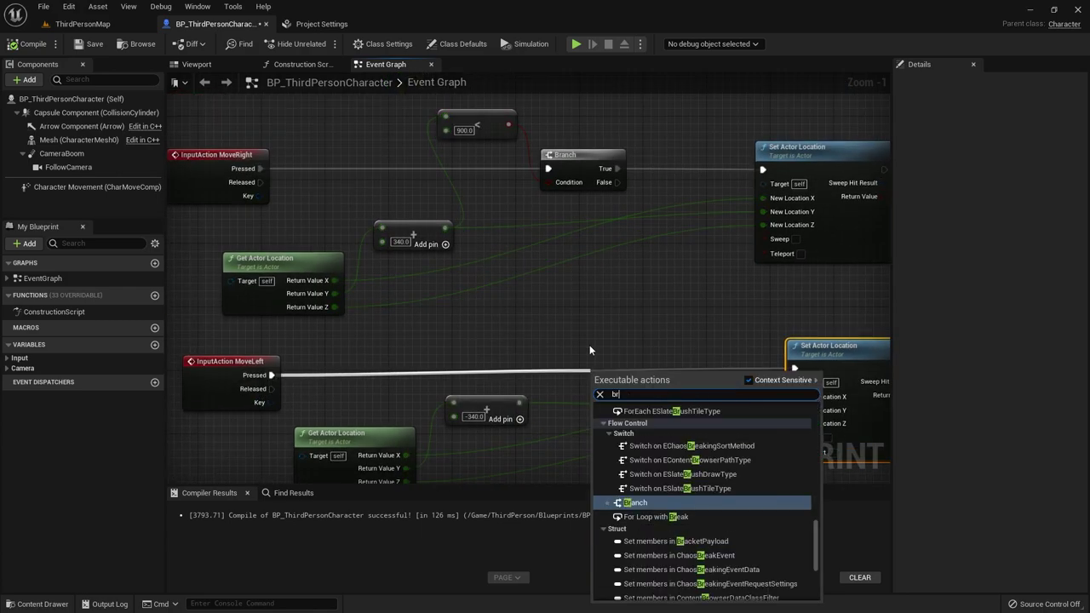
key(Return)
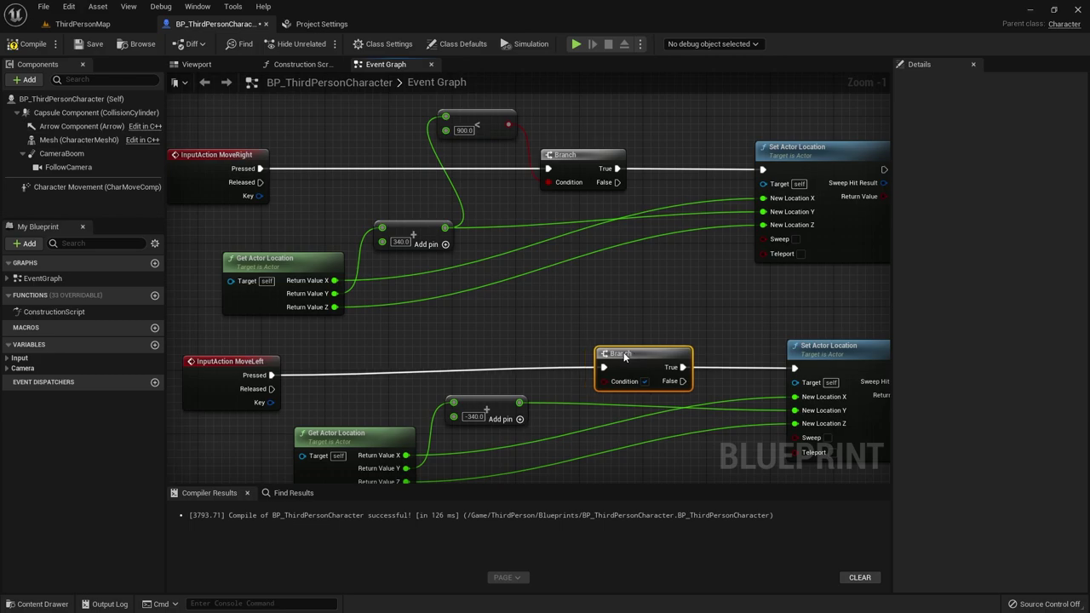
Add a greater-than check on the Add result and wire it into the Branch condition.
drag(518, 402, 511, 335)
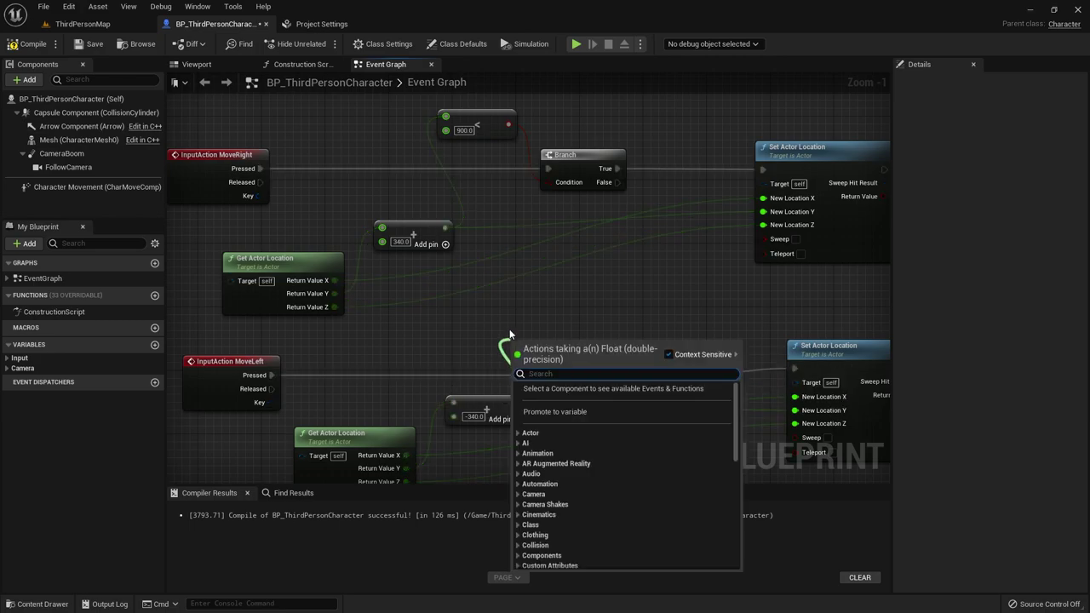
text(>)
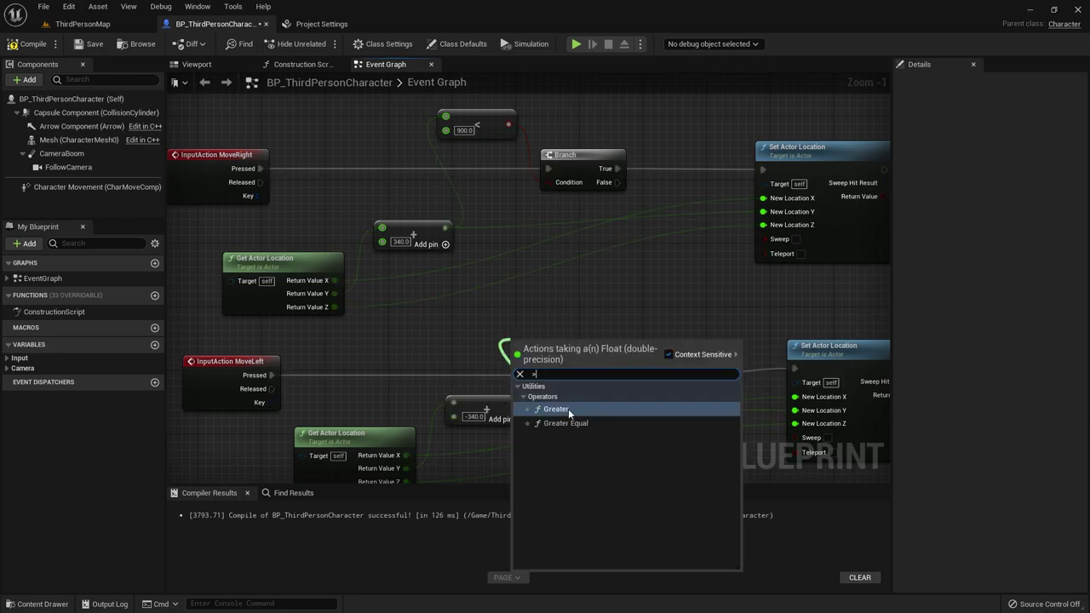
click(568, 409)
mouse_move(561, 337)
mouse_down()
mouse_move(525, 326)
mouse_move(603, 388)
mouse_up()
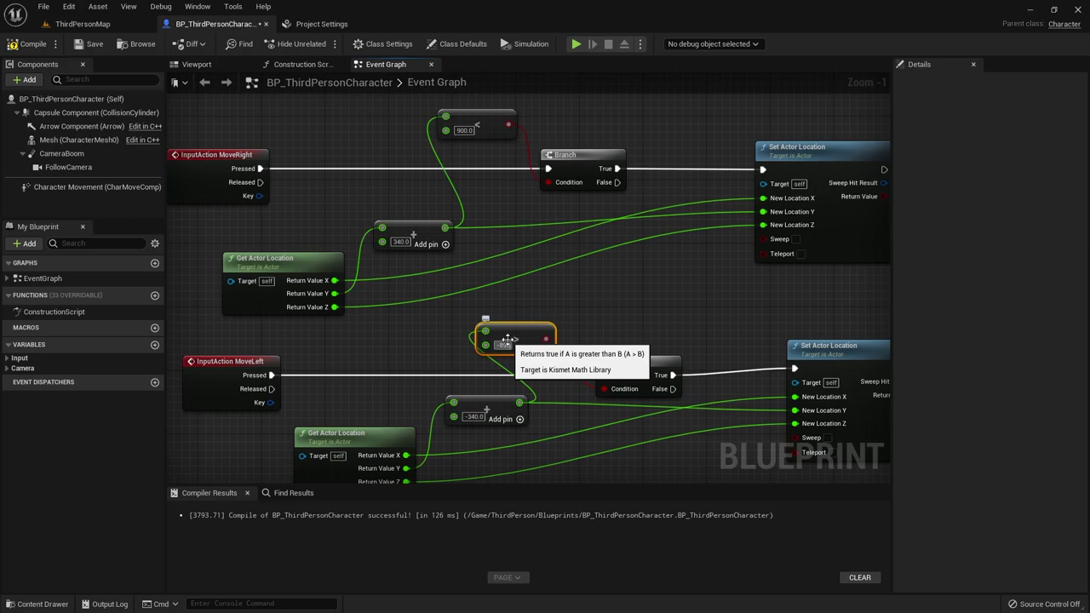
Play-test moving one lane left, then return to the character blueprint.
click(83, 24)
click(244, 43)
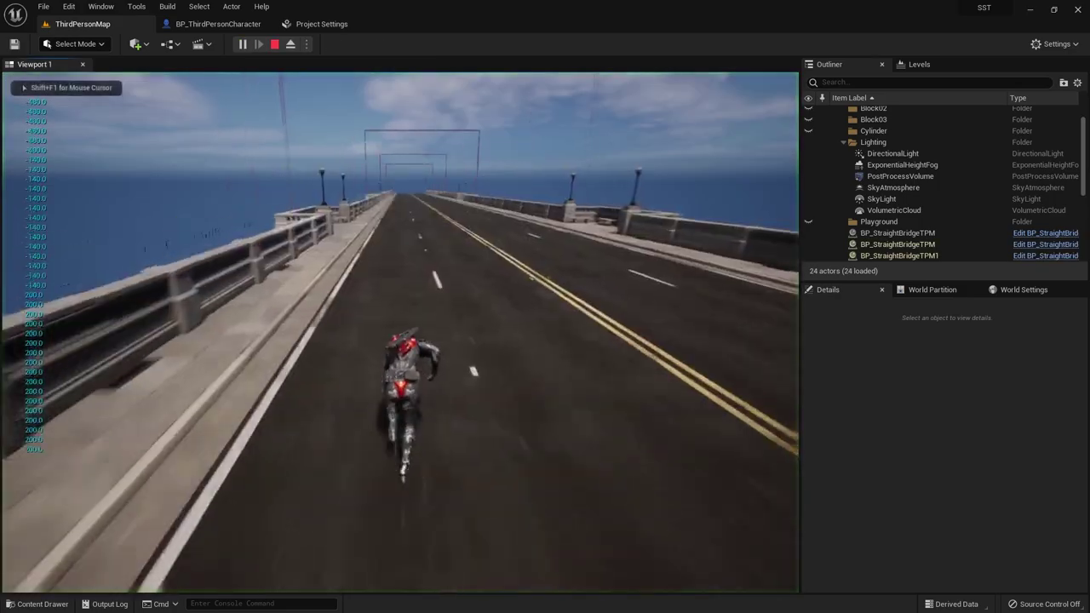
key(a)
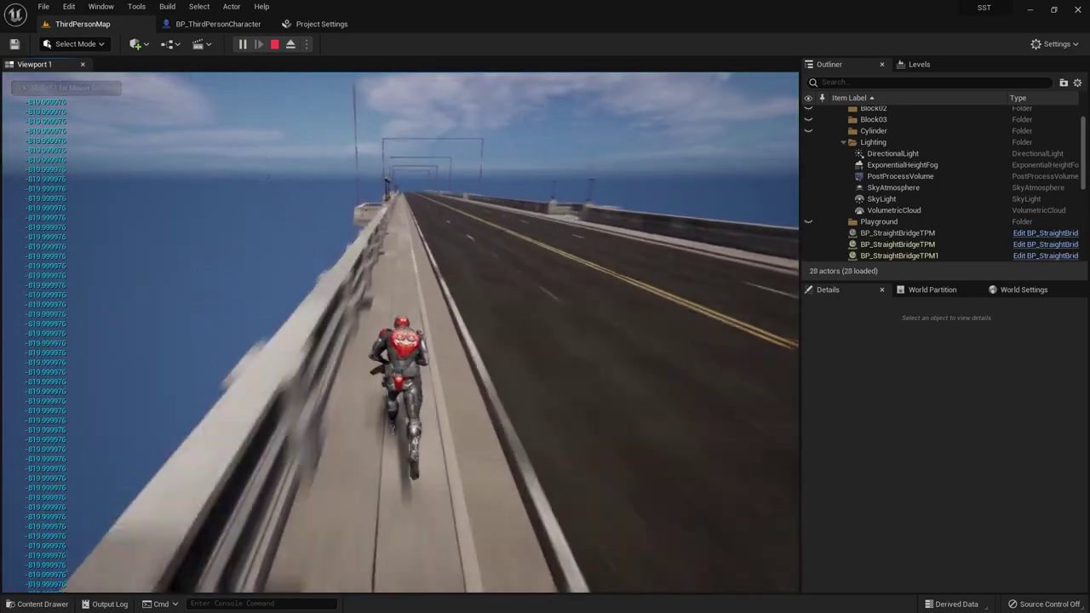
key(Escape)
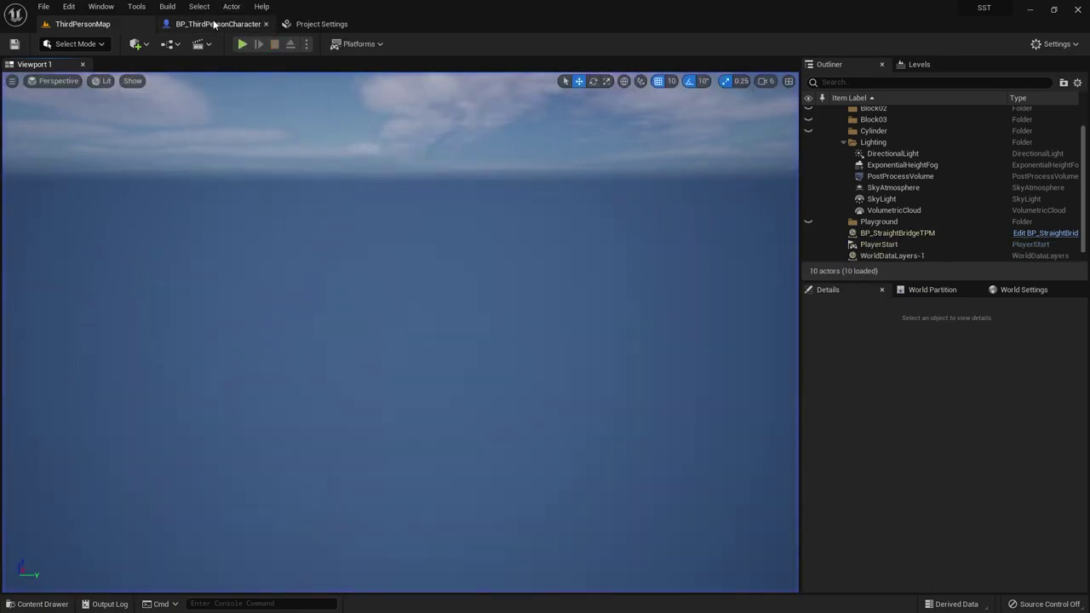
click(215, 24)
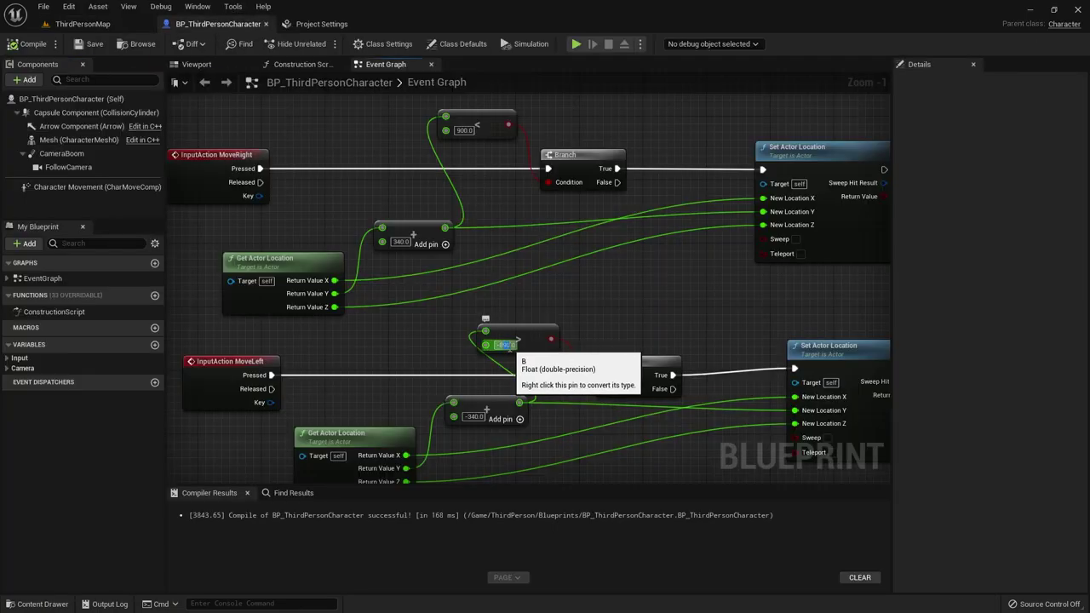
Save the character blueprint and run another test play of the level.
click(94, 45)
click(89, 26)
key(alt+p)
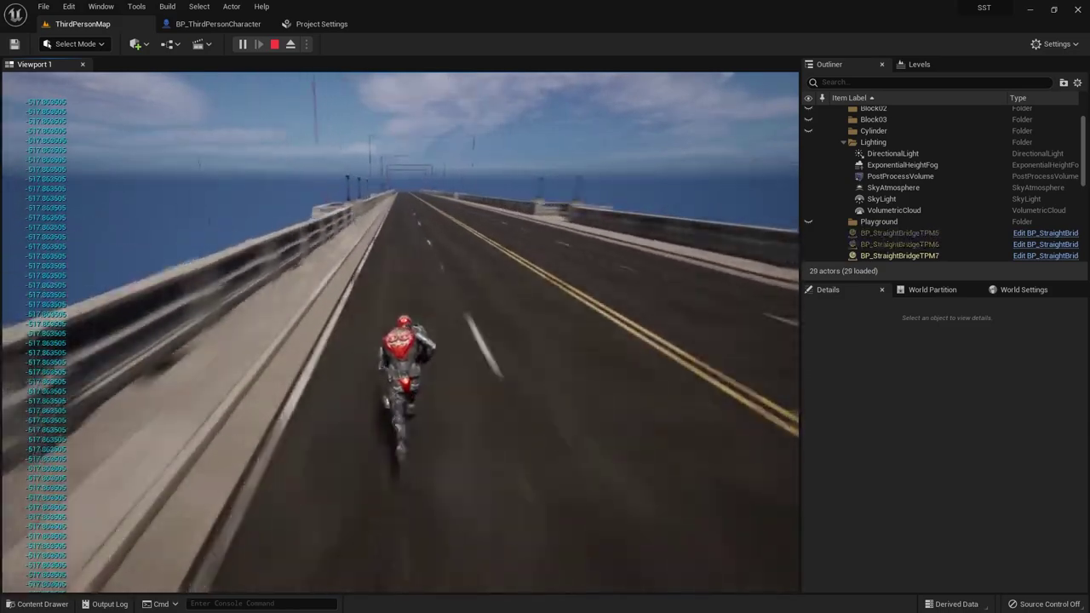
key(Escape)
click(203, 25)
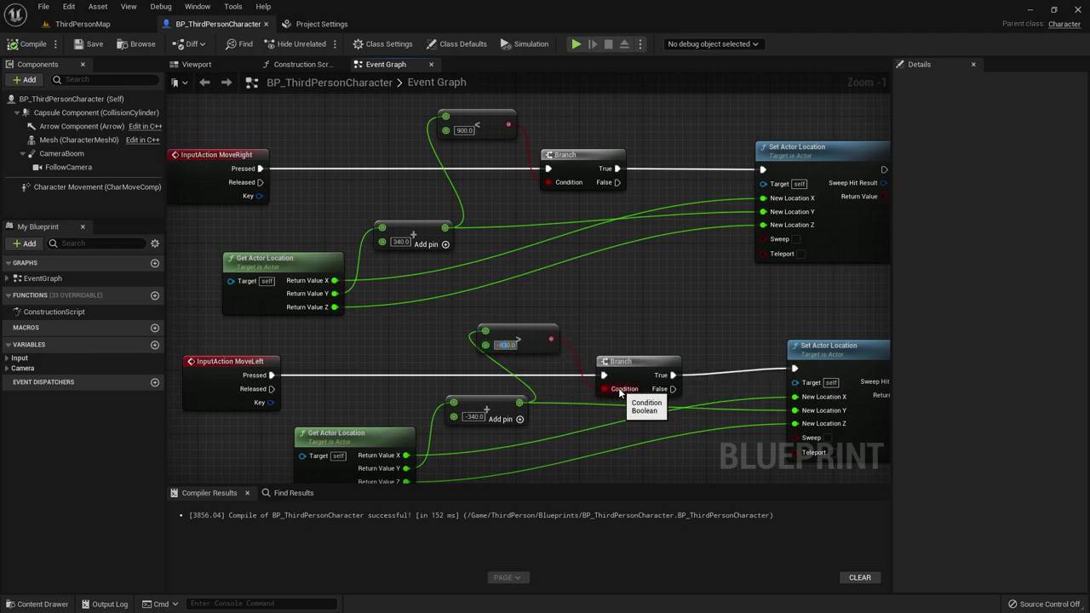
Run two more test plays, moving the runner right to the centre lane.
click(83, 24)
key(alt+p)
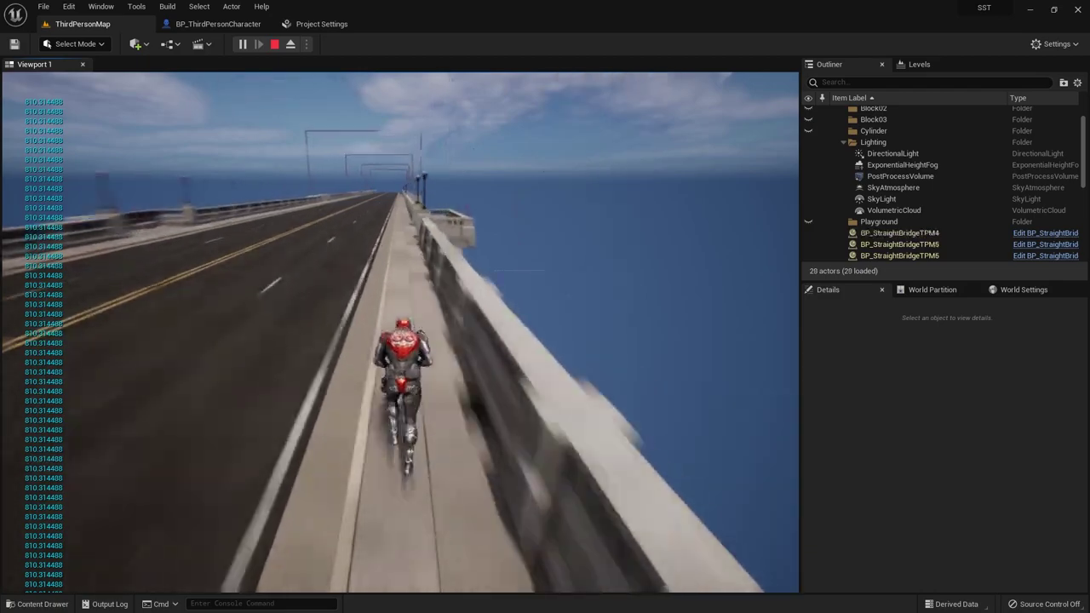
key(Escape)
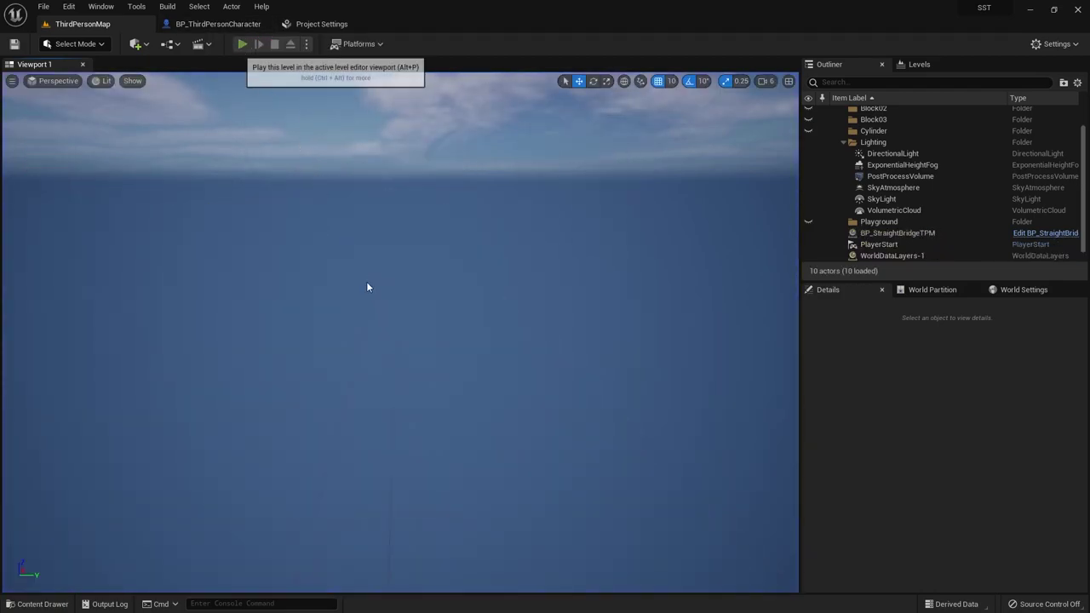
key(alt+p)
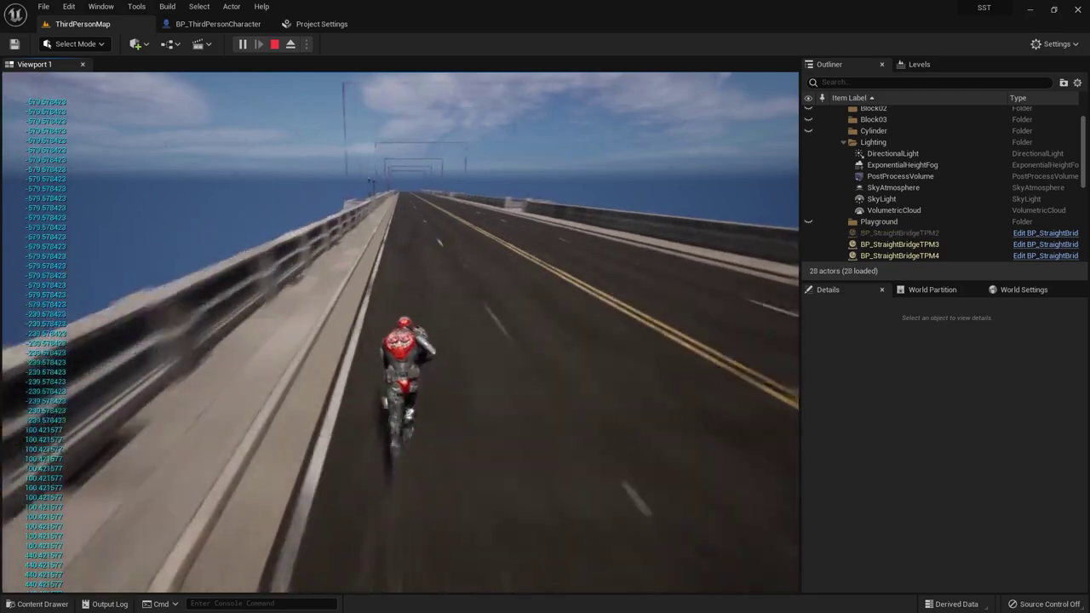
key(d)
key(d)
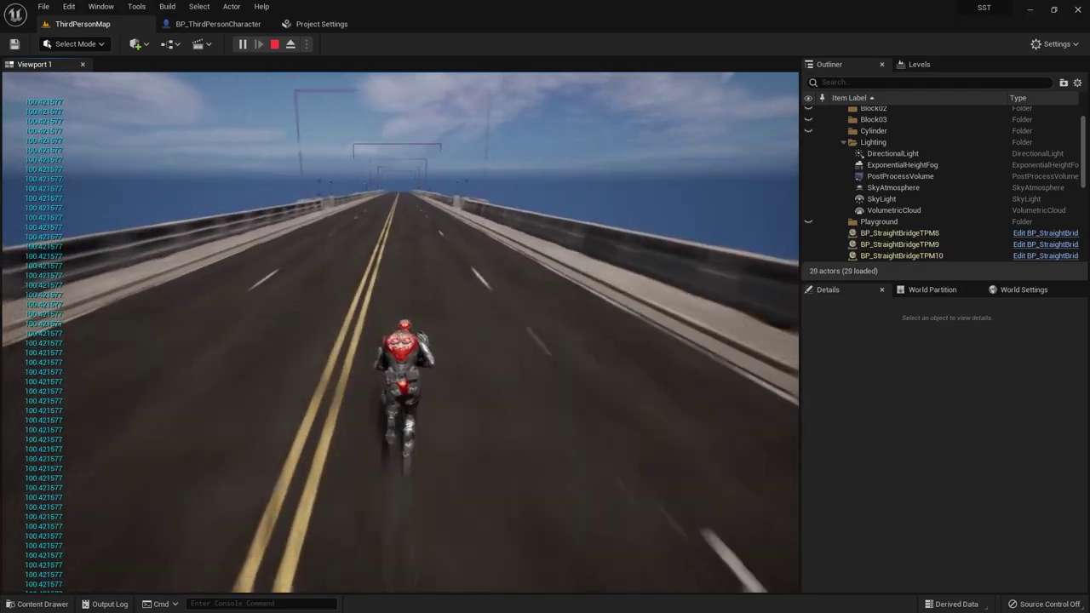
key(Escape)
click(197, 24)
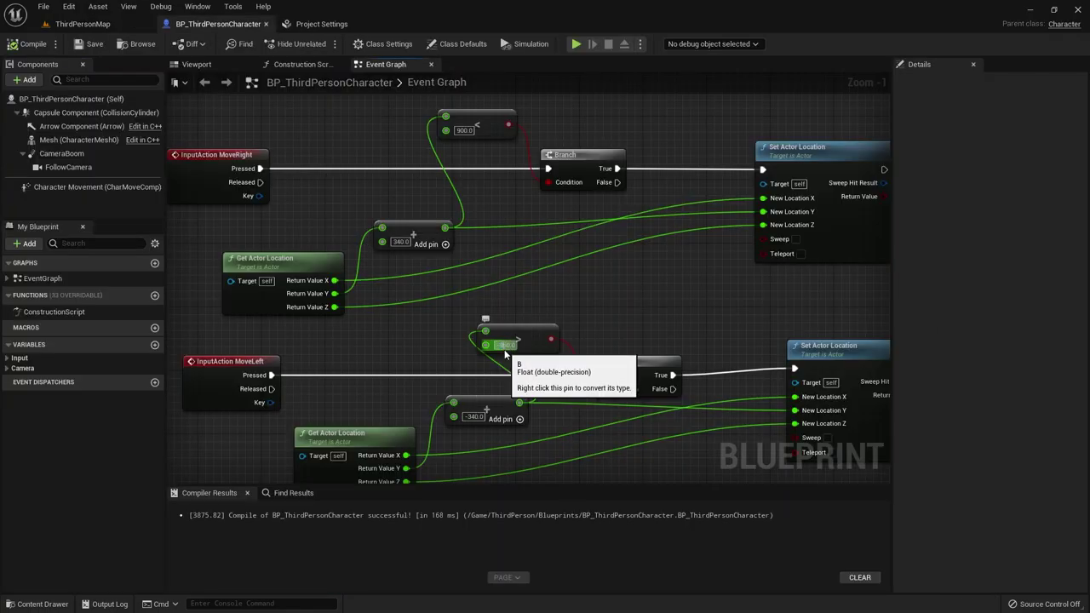
click(82, 23)
click(246, 47)
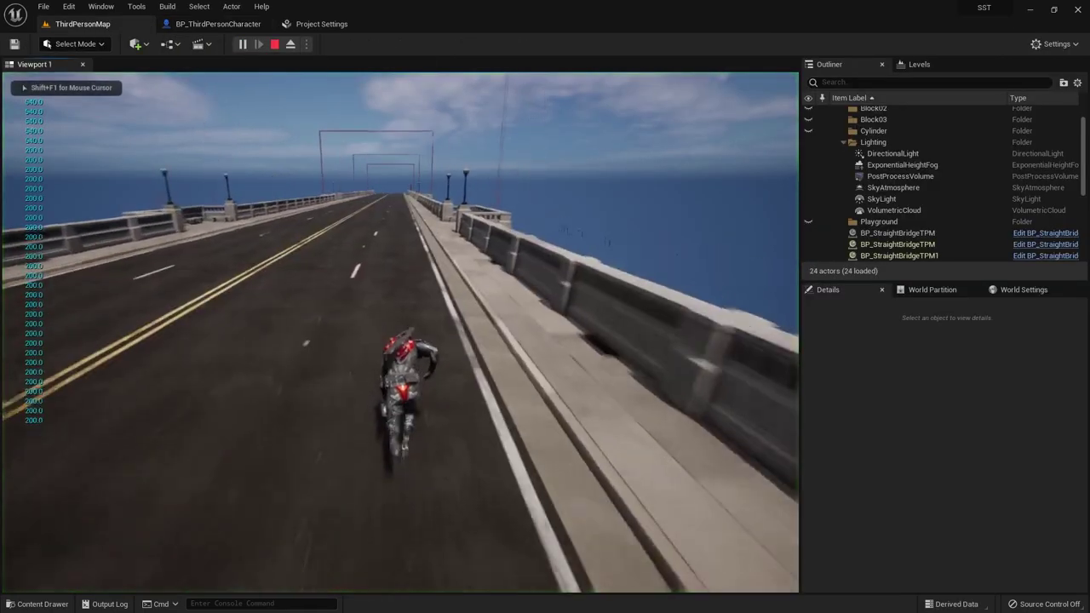
key(d)
key(a)
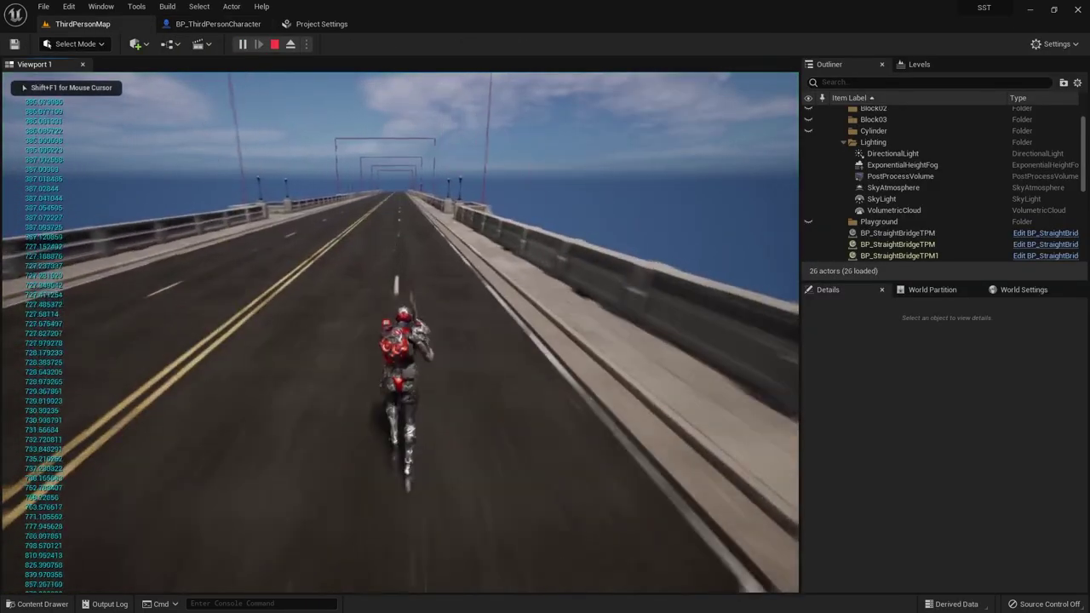
key(a)
key(d)
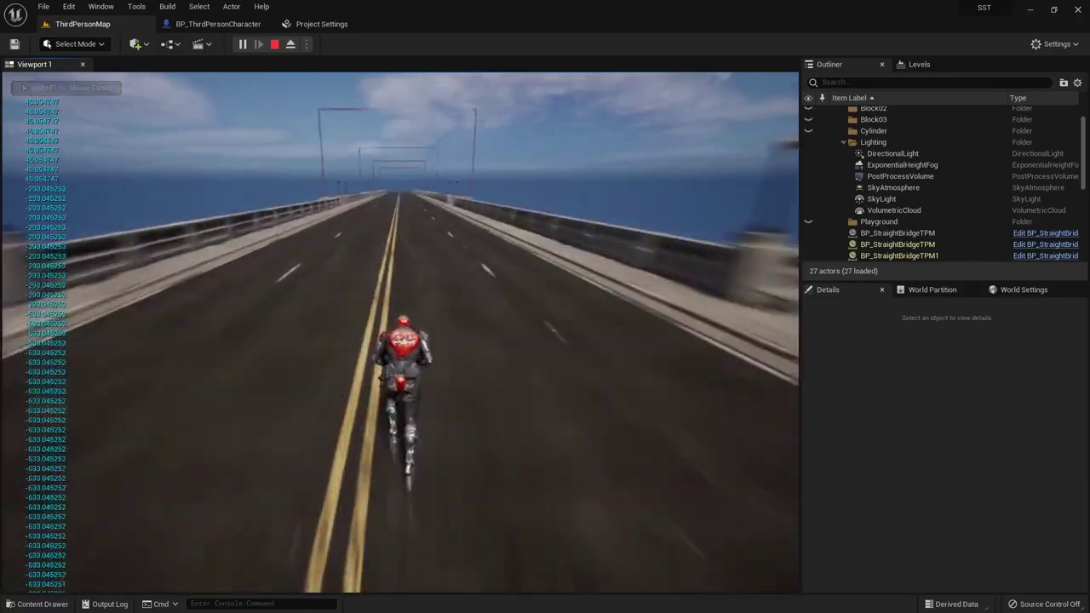
key(d)
key(a)
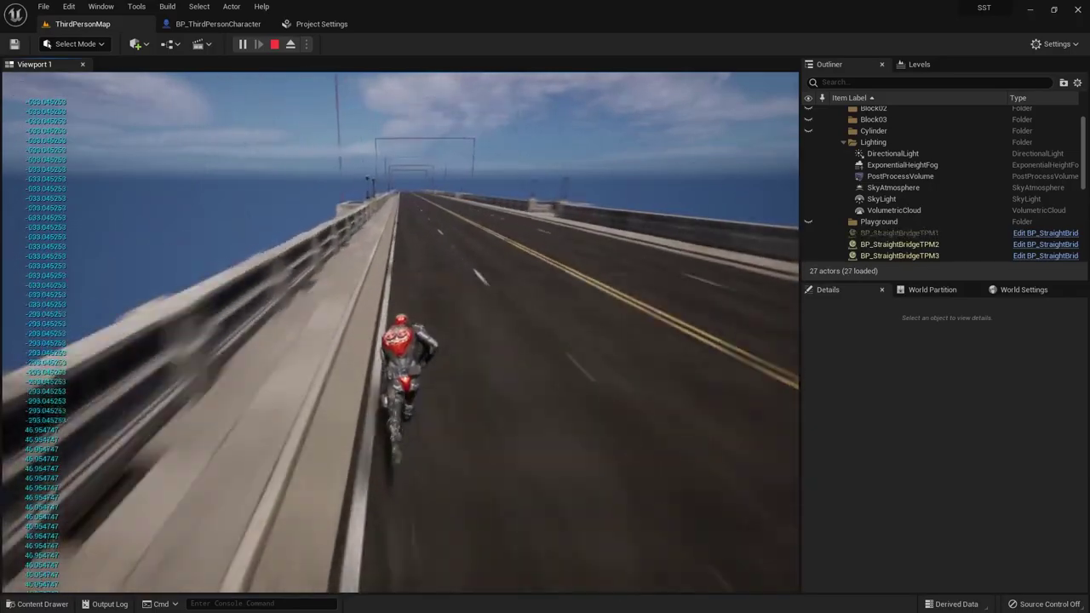
key(Escape)
click(241, 43)
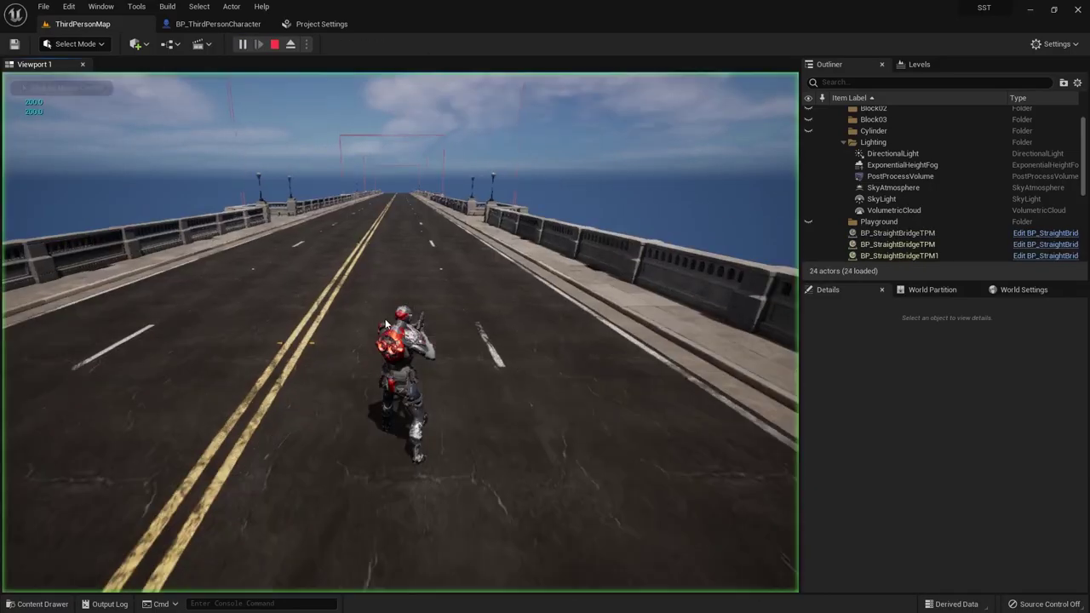
key(w)
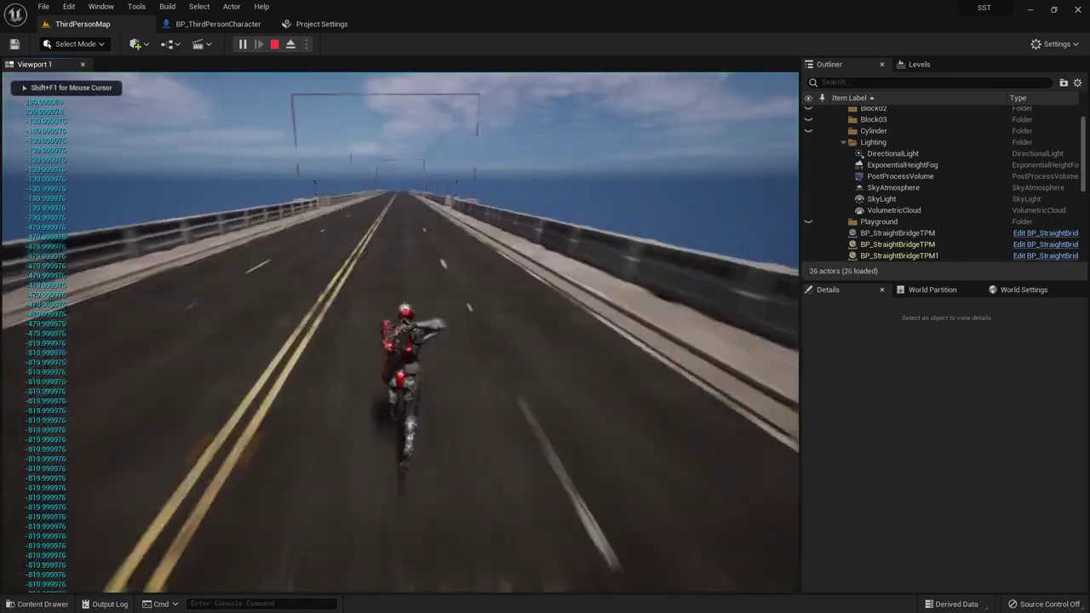
key(Escape)
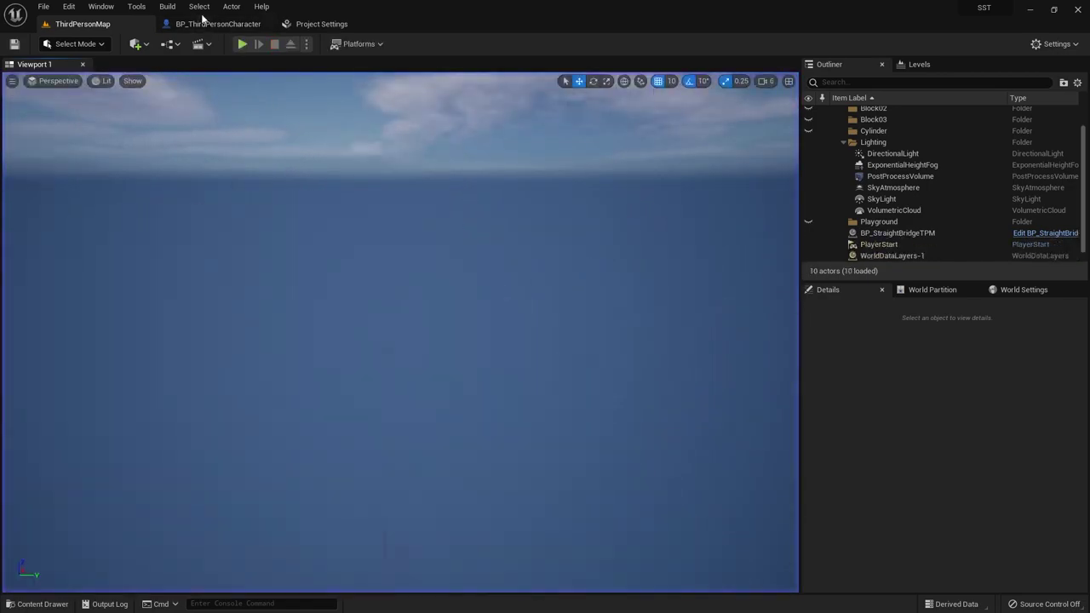
scroll(466, 335, down, 1)
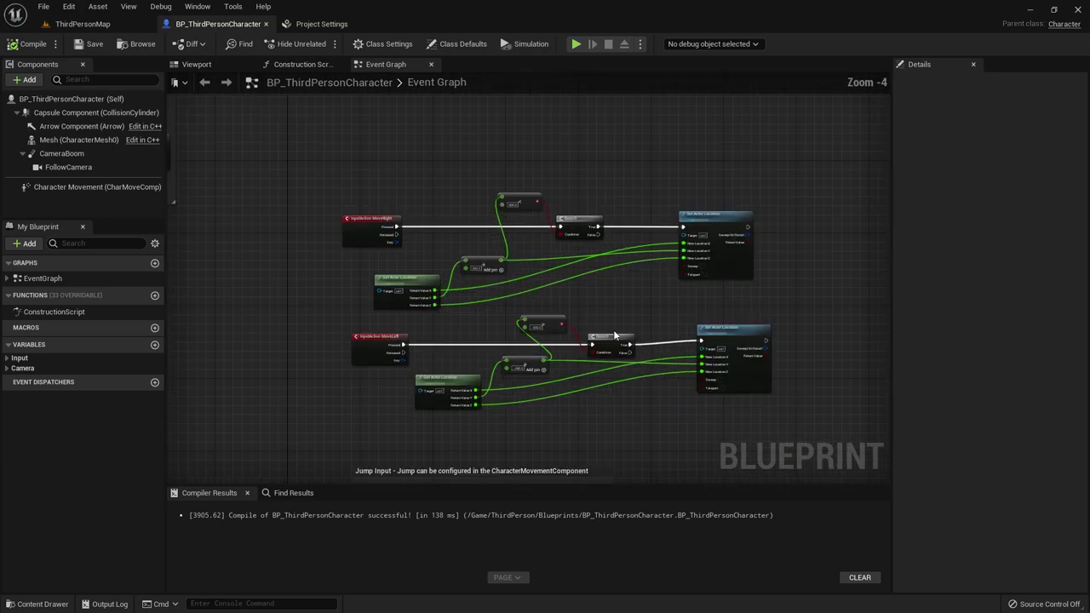
scroll(466, 336, down, 2)
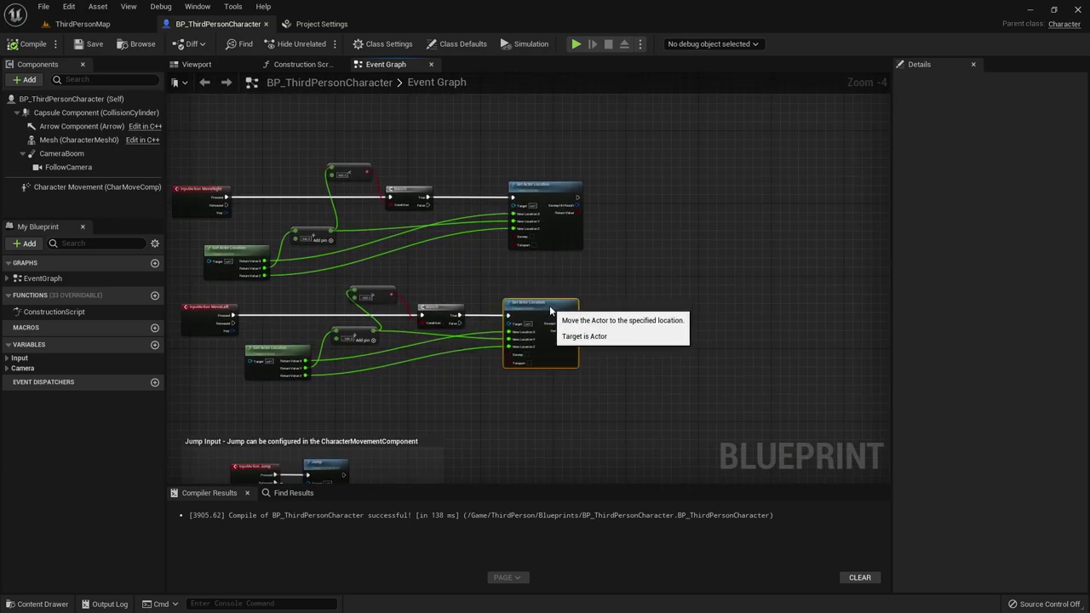
Change the MoveLeft lane offset to -330 and compile the character Blueprint.
right_drag(576, 404, 595, 169)
scroll(449, 362, up, 4)
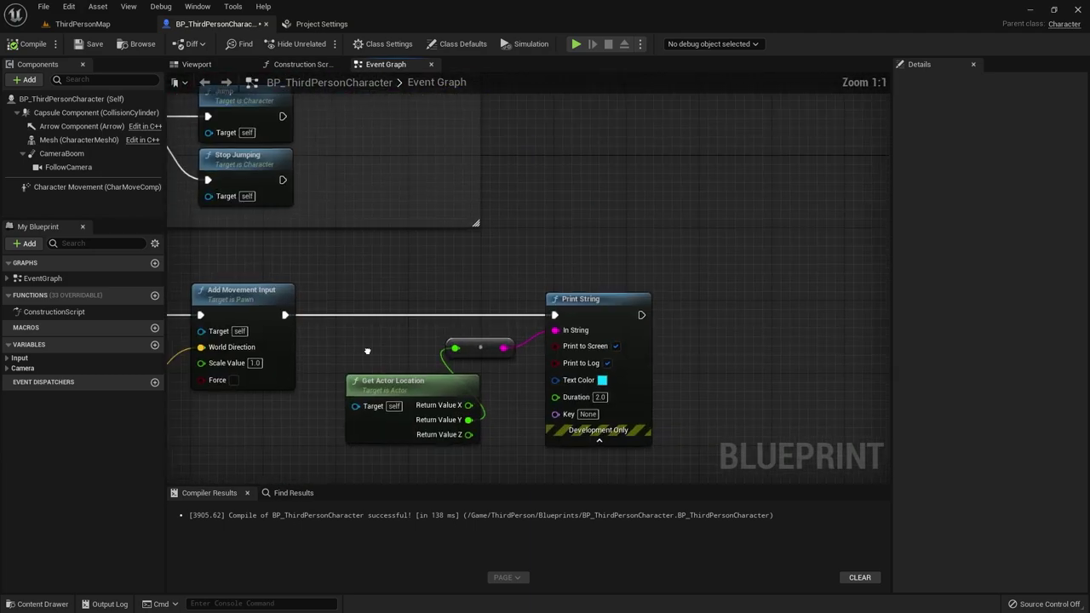
right_drag(395, 300, 610, 469)
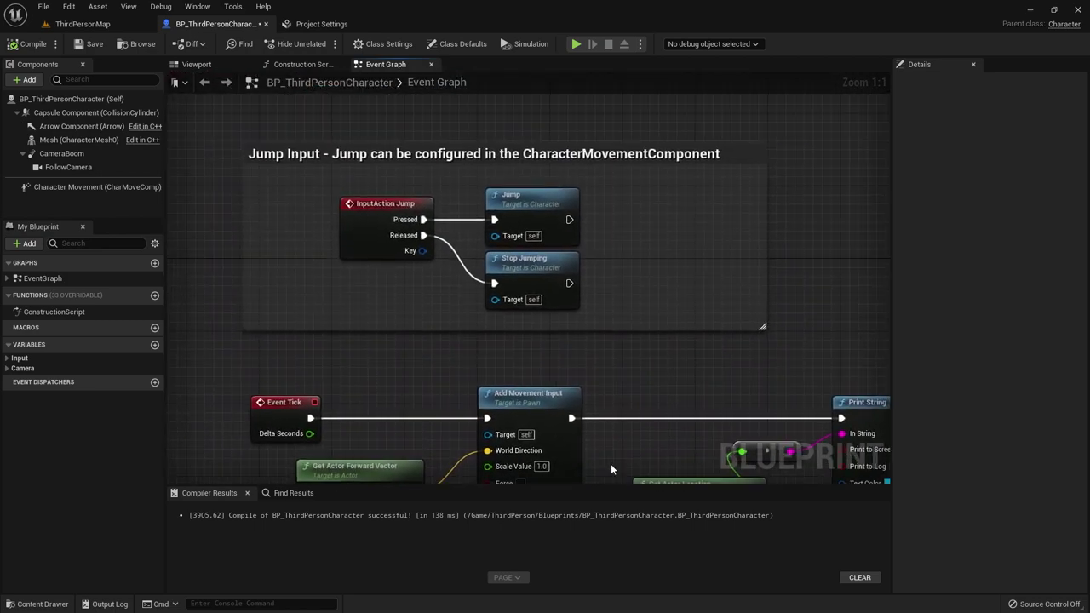
right_drag(415, 163, 466, 513)
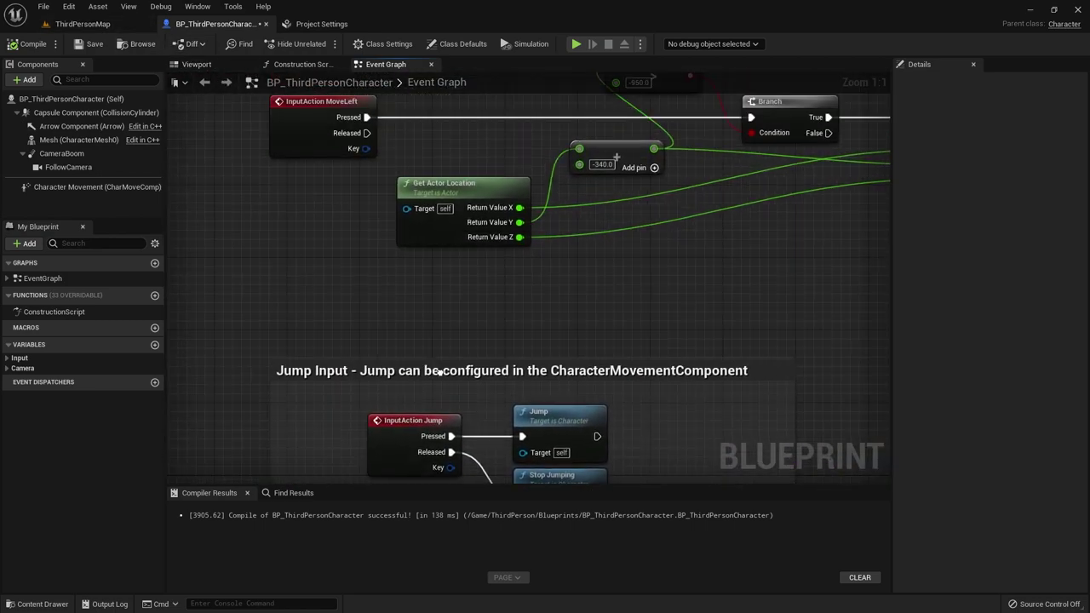
right_drag(412, 311, 372, 372)
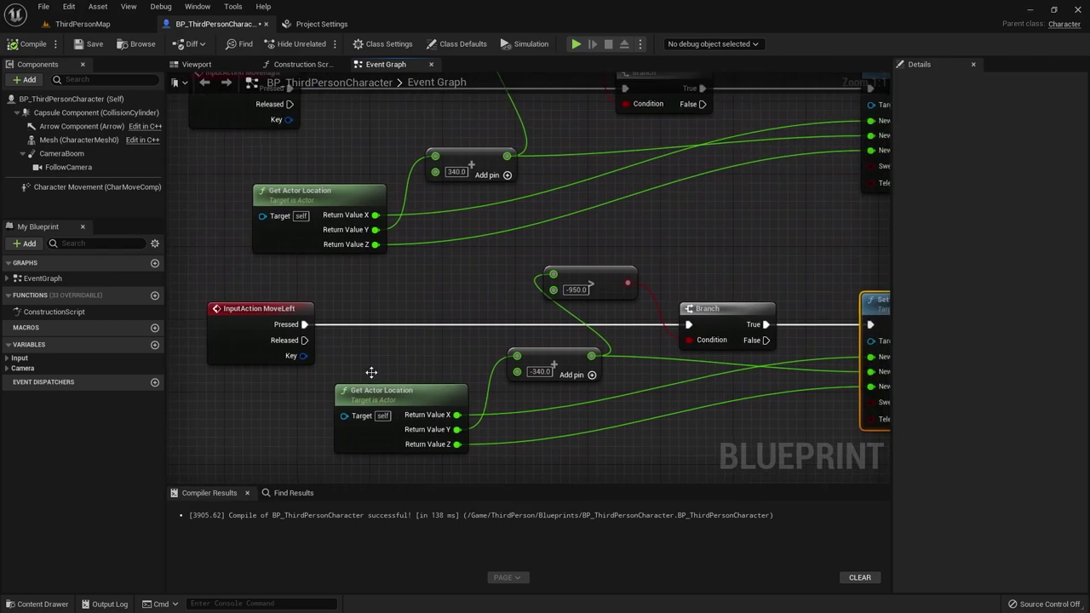
right_drag(424, 319, 381, 420)
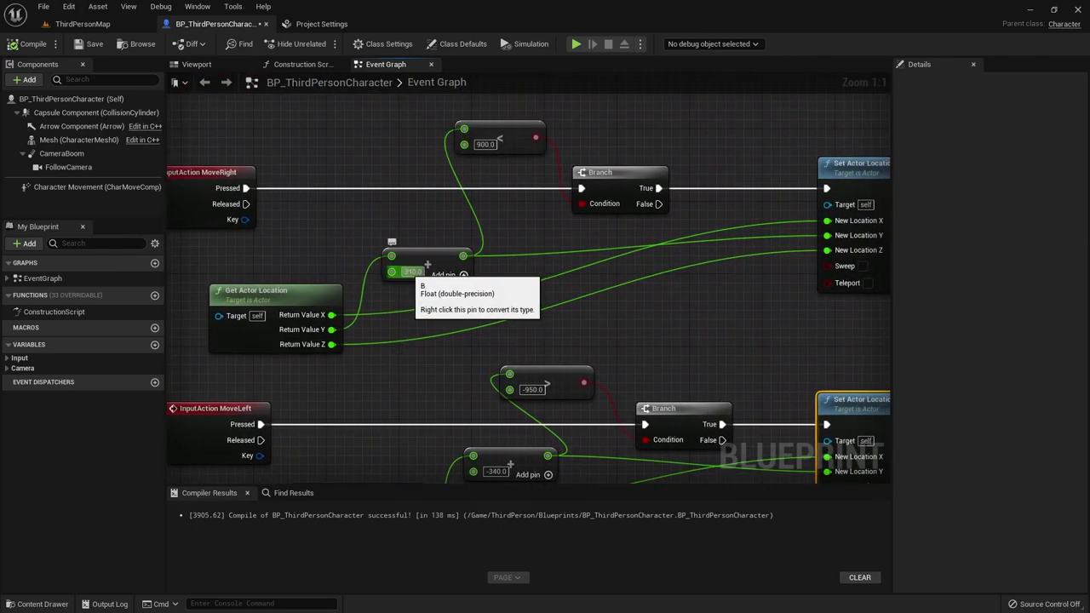
right_drag(385, 370, 395, 209)
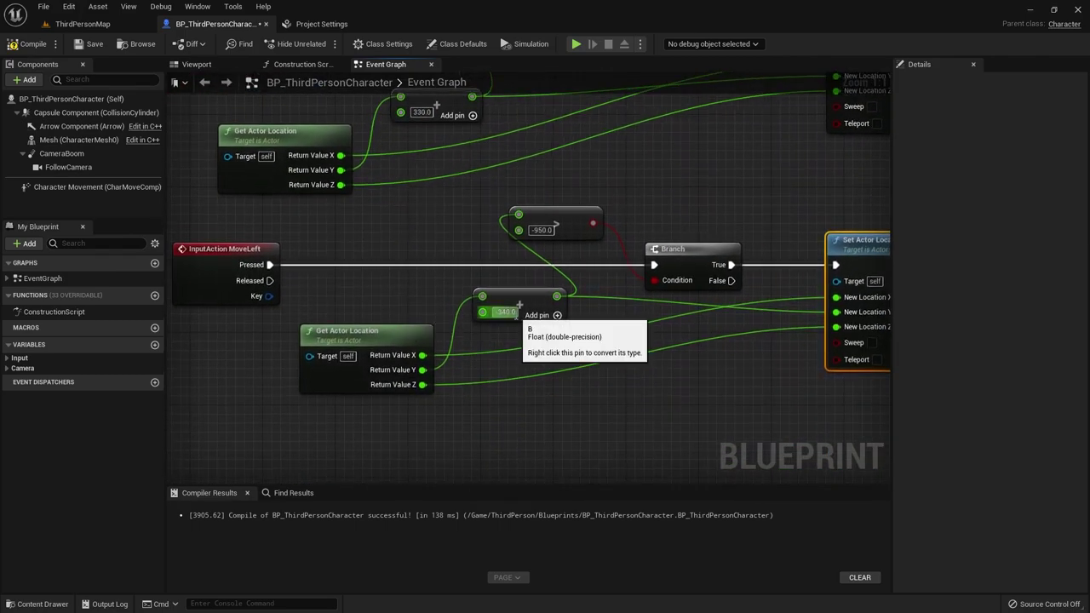
text(-330)
key(Return)
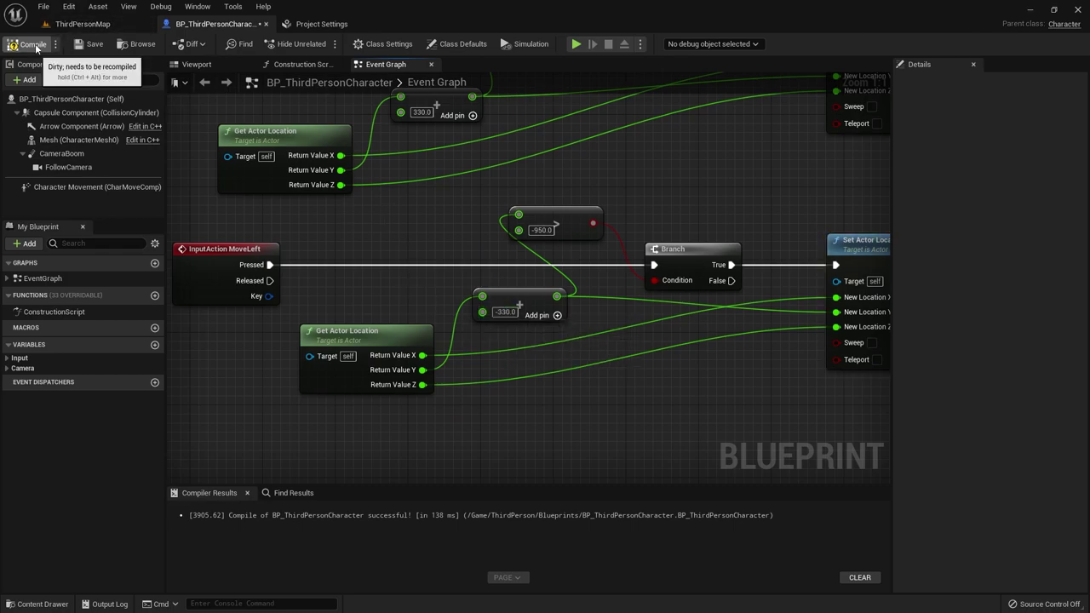
click(26, 43)
click(82, 23)
Play-test the ±330 lane offsets, then return to the character Blueprint's Event Graph.
click(243, 49)
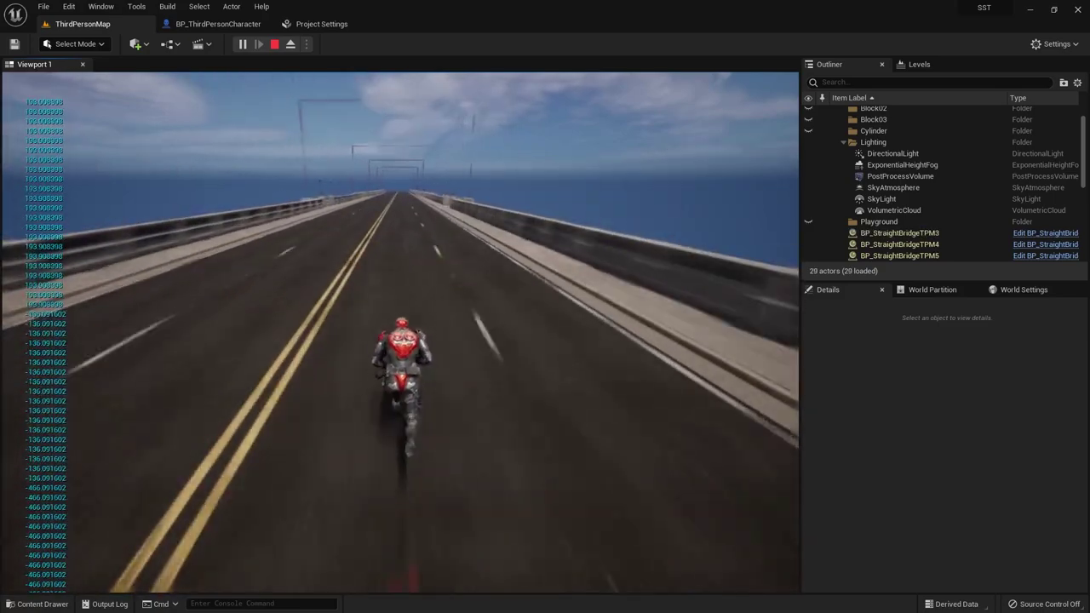
key(Escape)
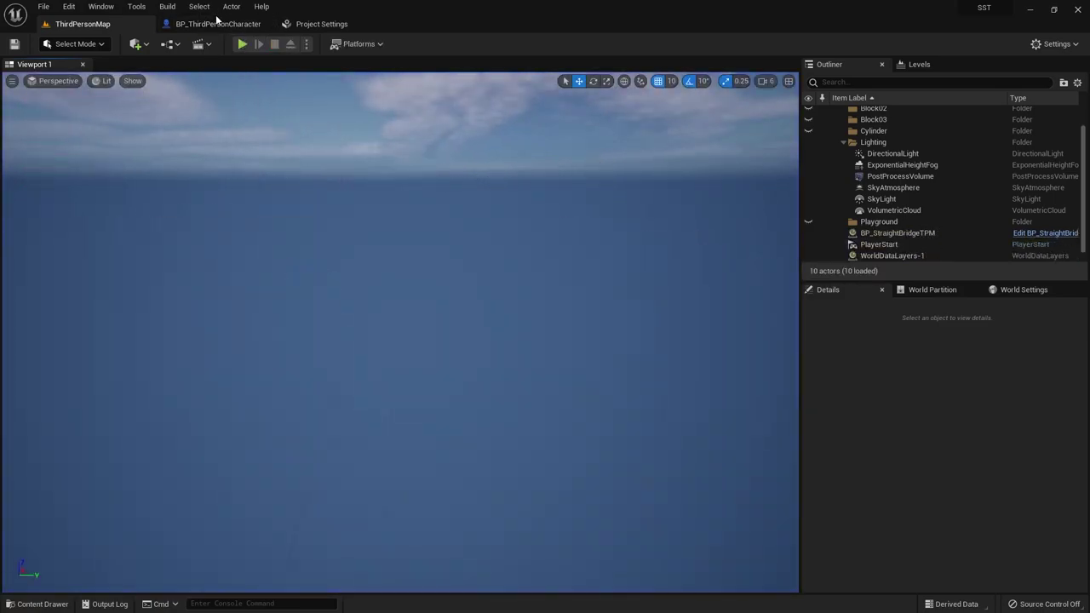
click(218, 23)
scroll(582, 301, down, 3)
Delete the debug Get Actor Location, reroute and Print String nodes from the Event Tick chain.
scroll(508, 319, down, 3)
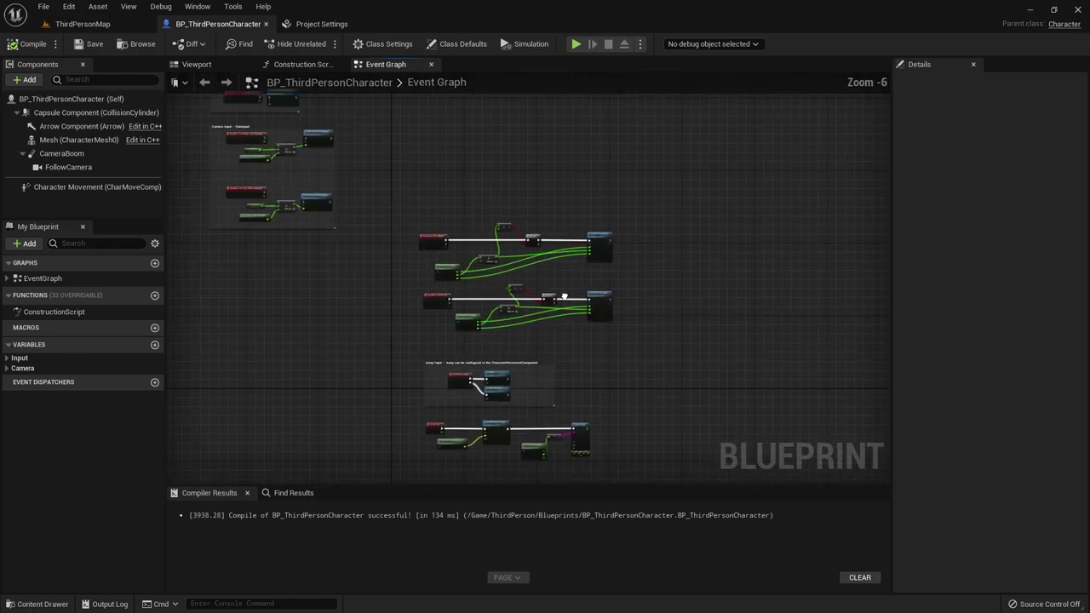
right_drag(564, 297, 482, 285)
scroll(466, 269, up, 3)
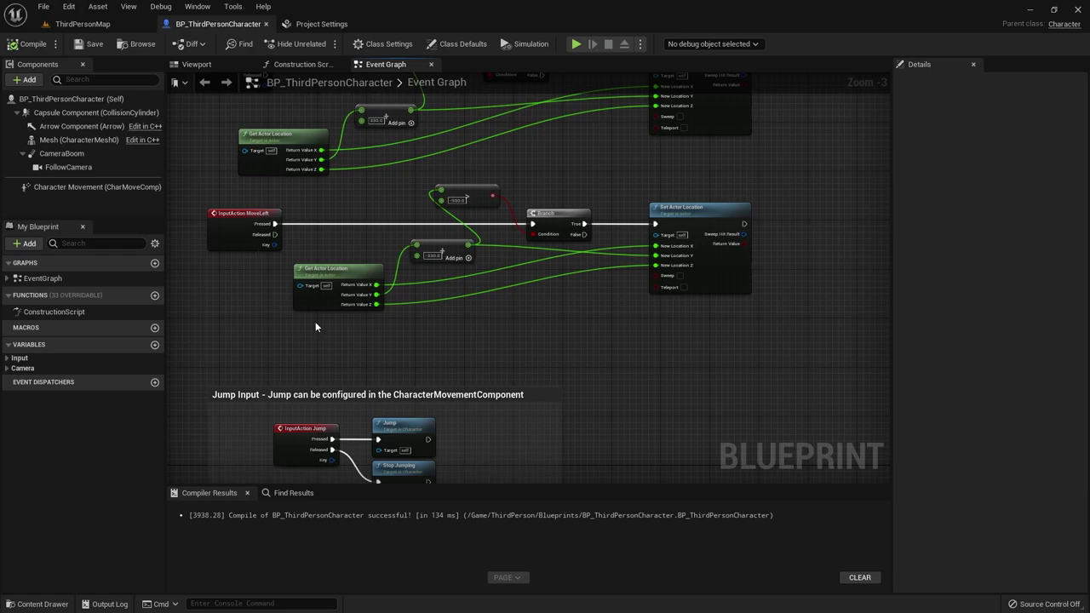
right_drag(315, 328, 372, 316)
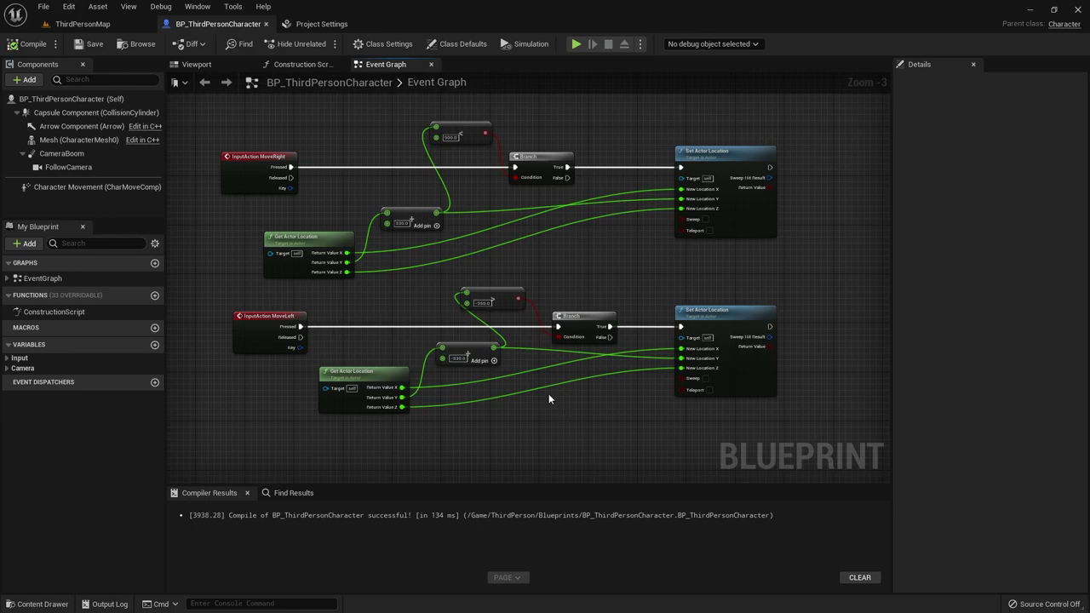
right_drag(578, 368, 475, 183)
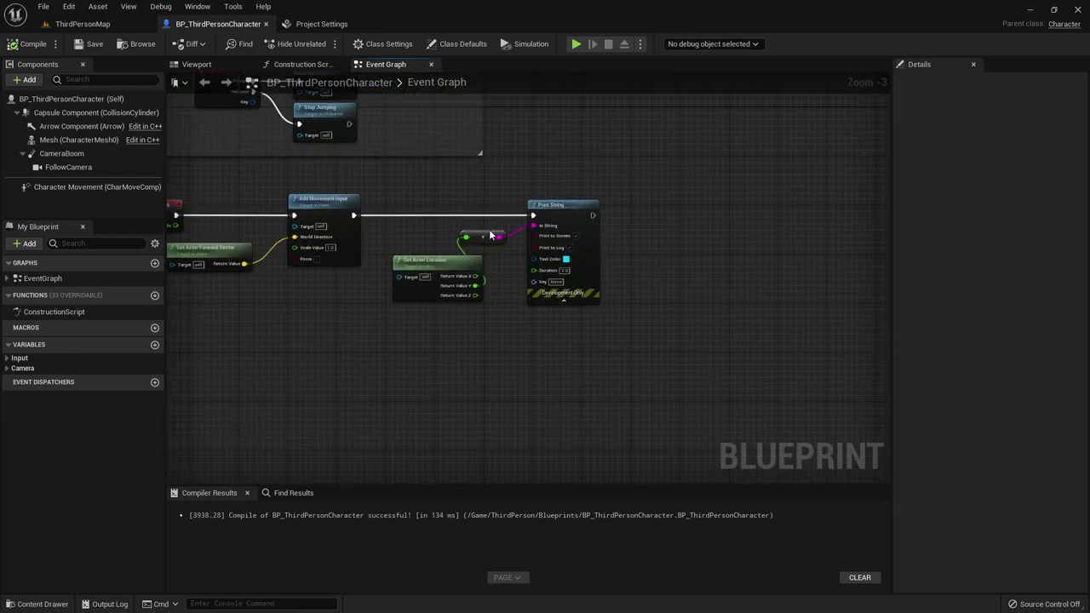
scroll(492, 235, up, 3)
drag(429, 189, 604, 356)
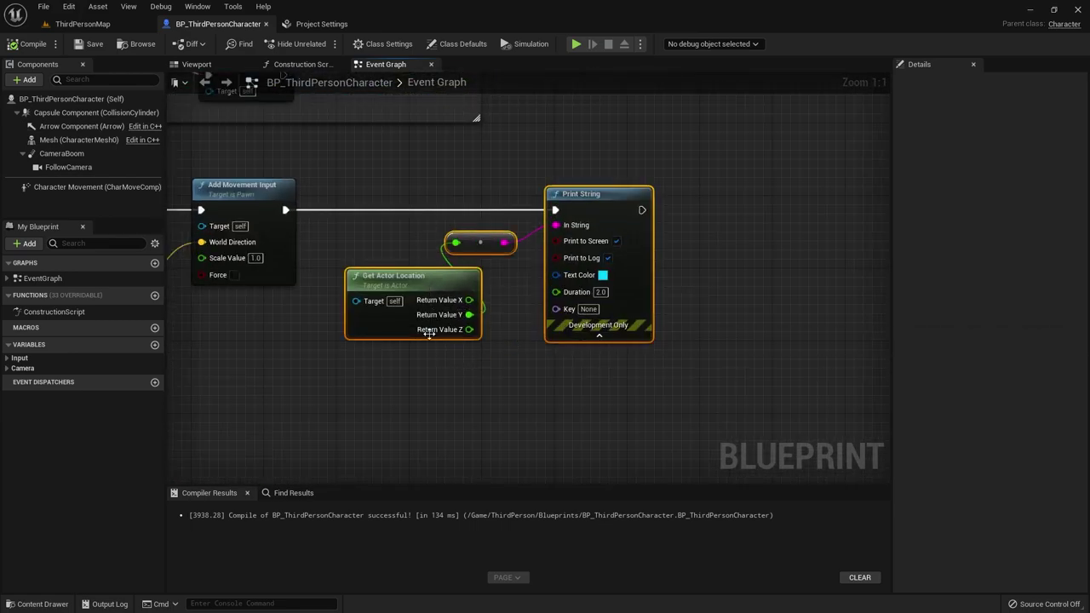
key(Delete)
right_drag(364, 240, 460, 235)
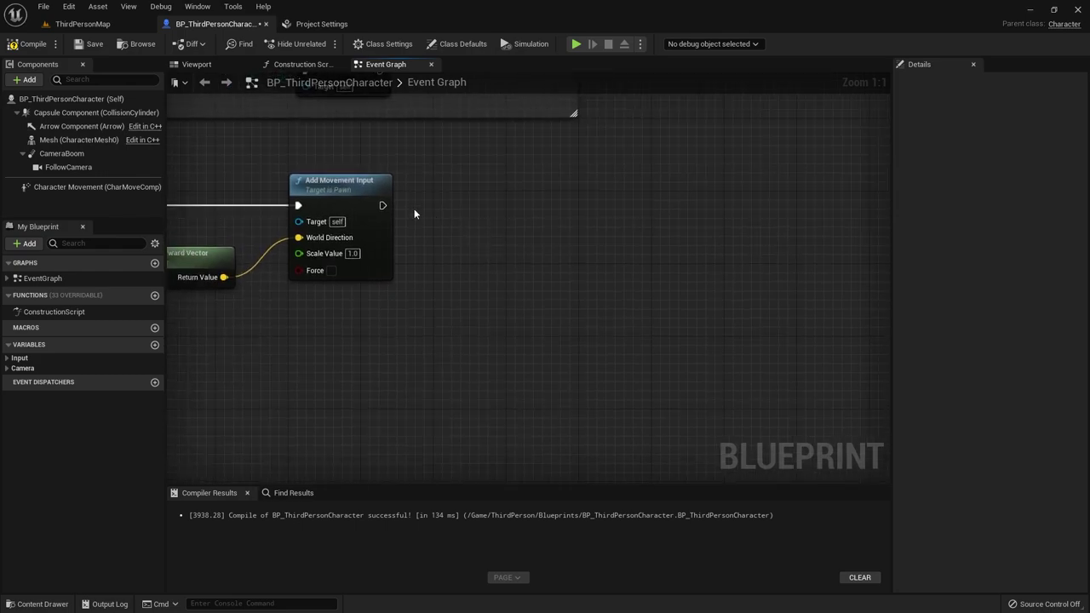
Add Set Actor Location after Add Movement Input and split its New Location pin.
drag(382, 205, 669, 201)
text(s)
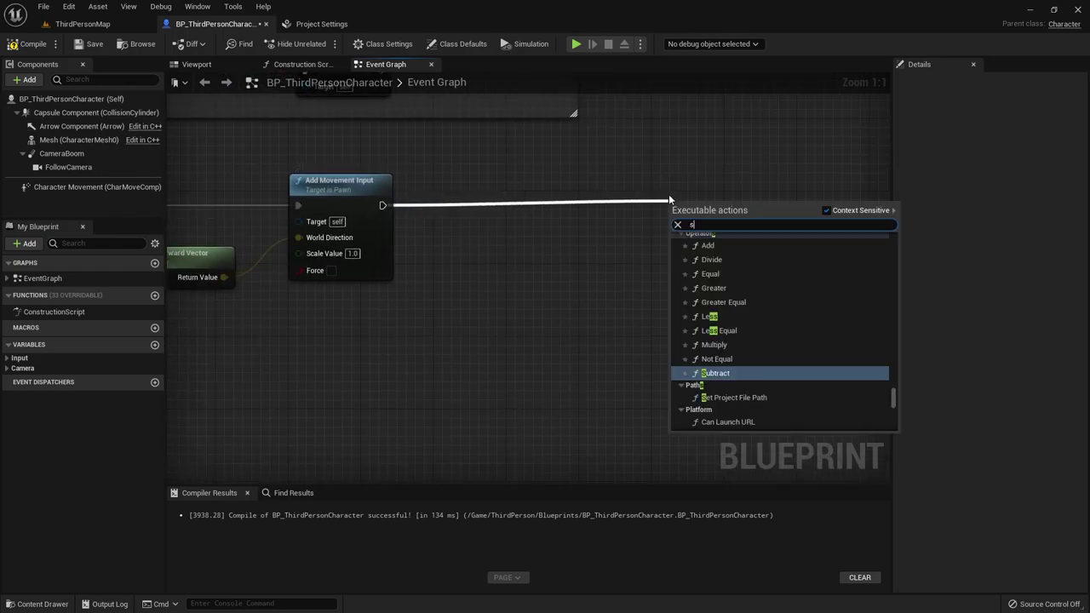
text(et actor)
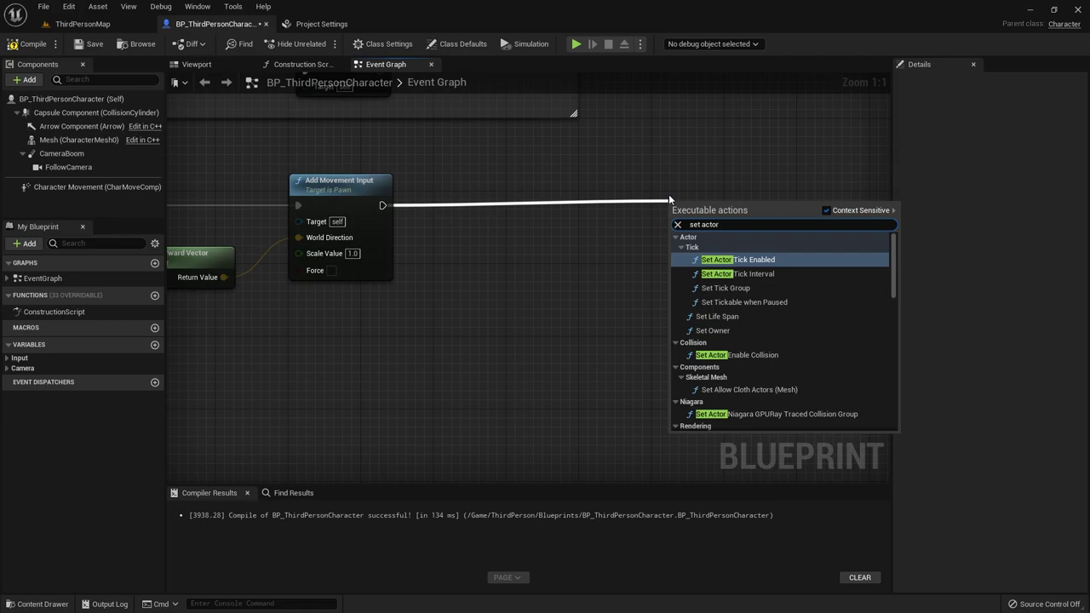
text( loca)
click(725, 278)
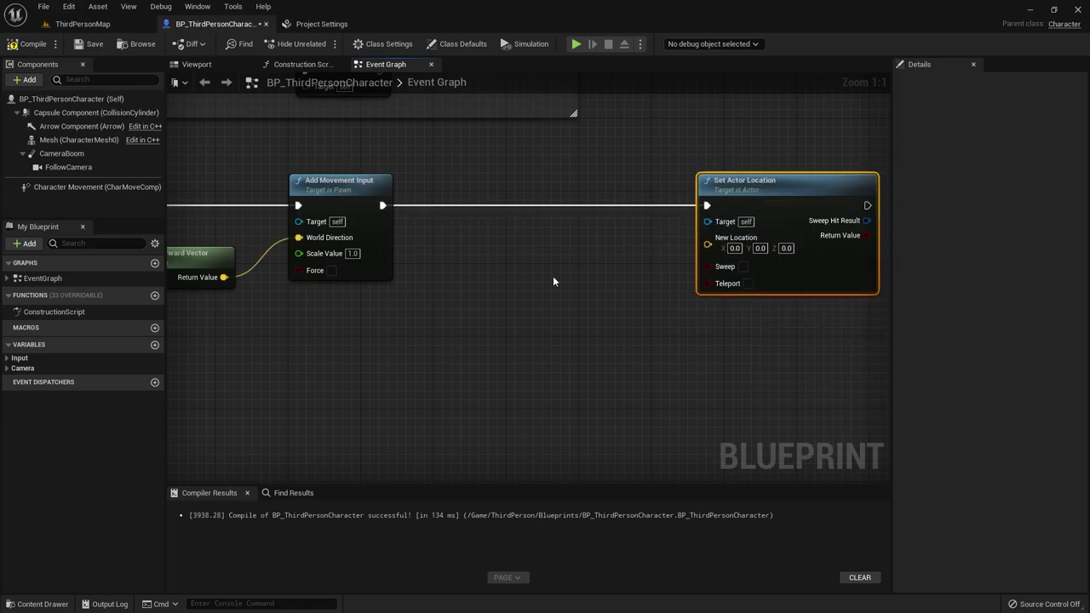
right_click(706, 252)
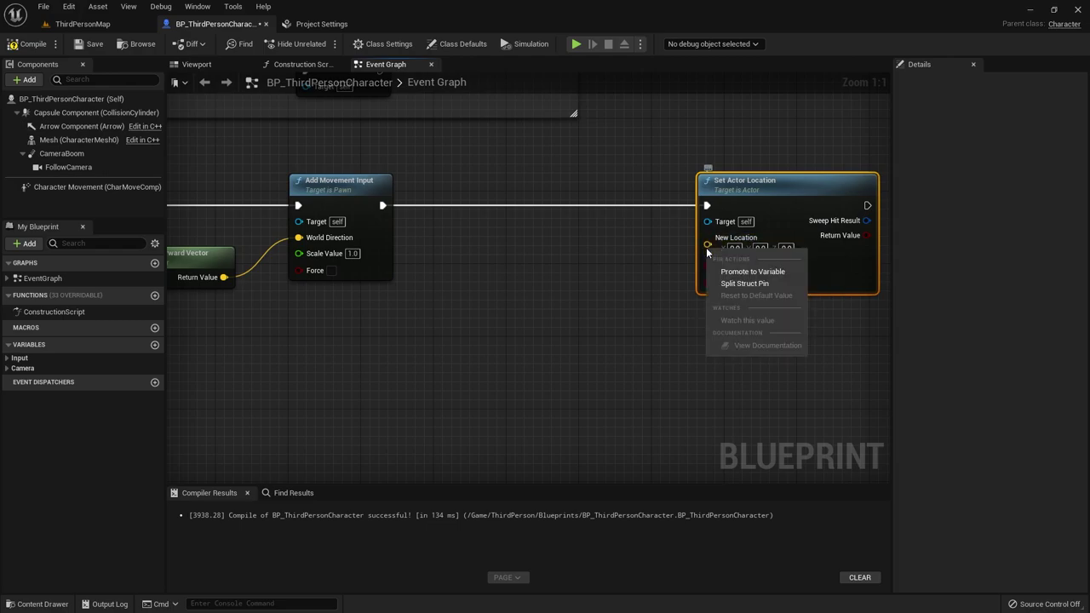
click(725, 294)
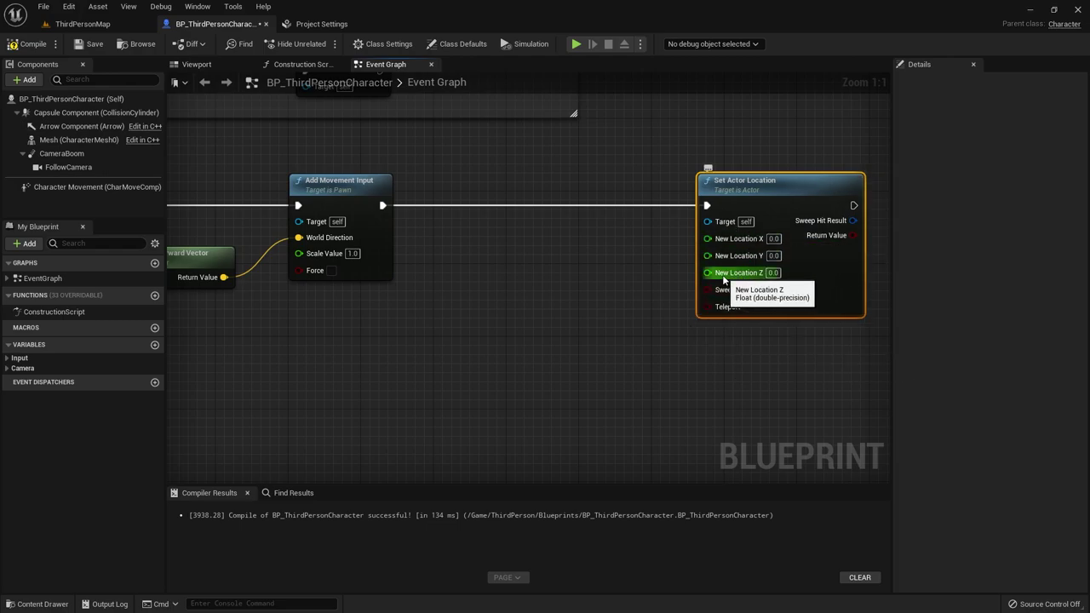
Add a Get Actor Location node, split its Return Value, and wire Z into New Location Z.
right_click(503, 302)
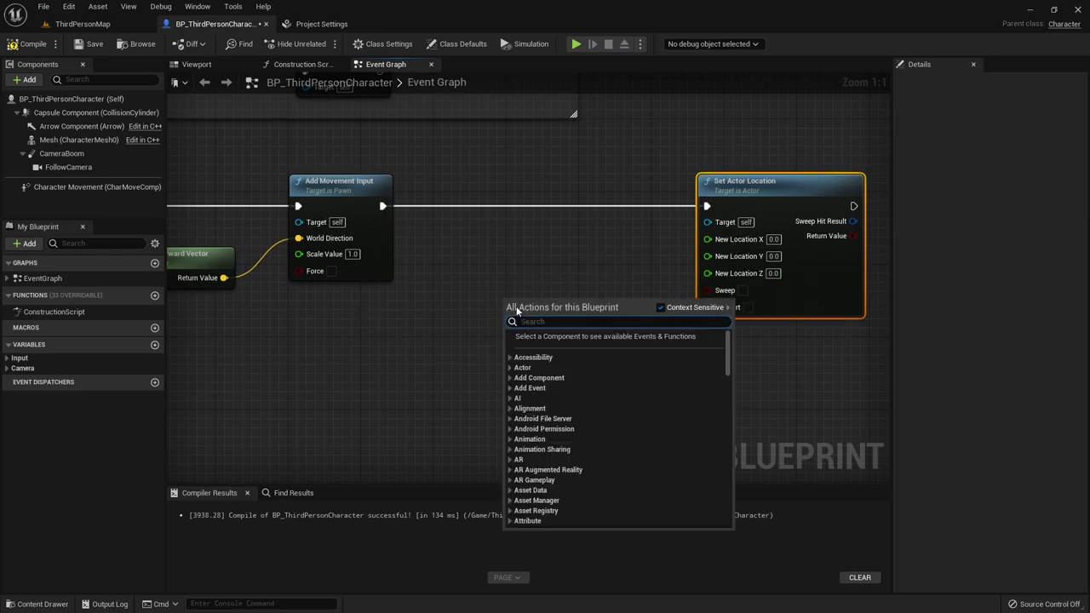
text(get actor loca)
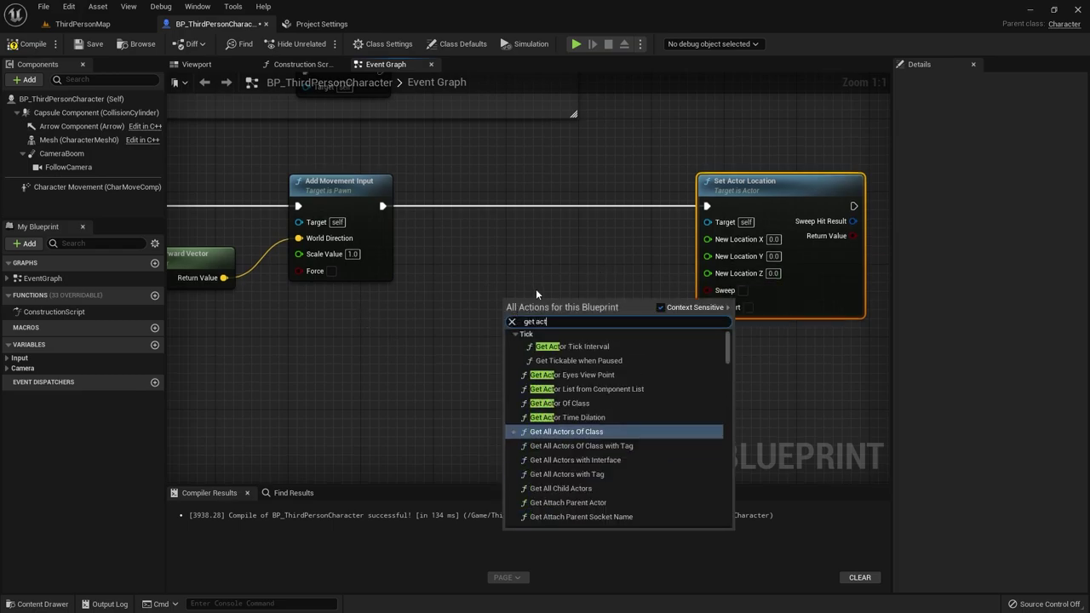
key(Return)
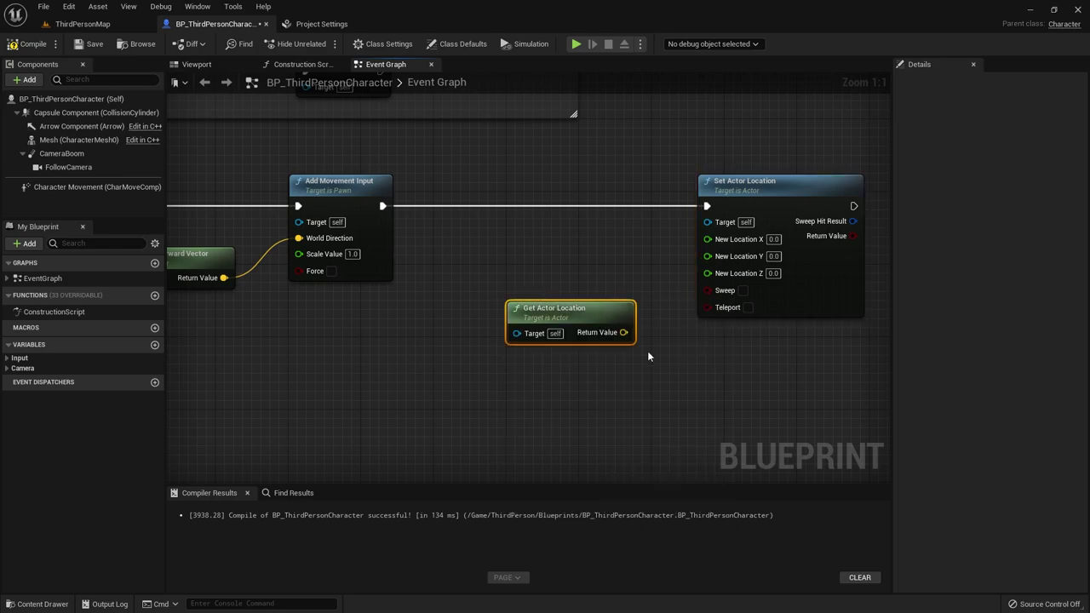
mouse_move(586, 310)
mouse_down()
mouse_move(515, 291)
mouse_move(711, 254)
mouse_move(708, 239)
mouse_up()
right_click(550, 306)
click(579, 339)
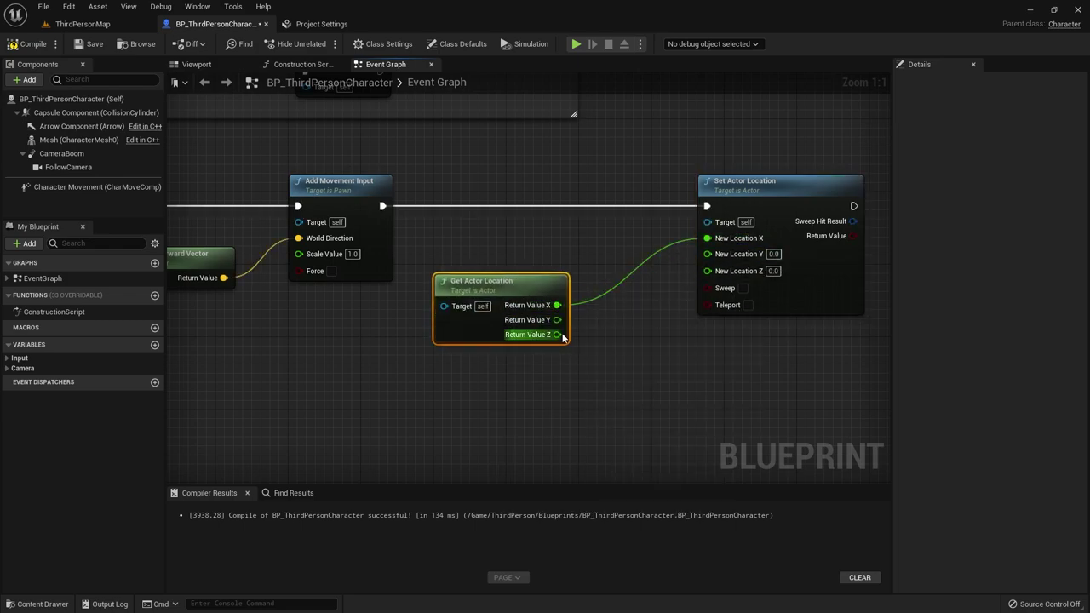
drag(557, 335, 708, 271)
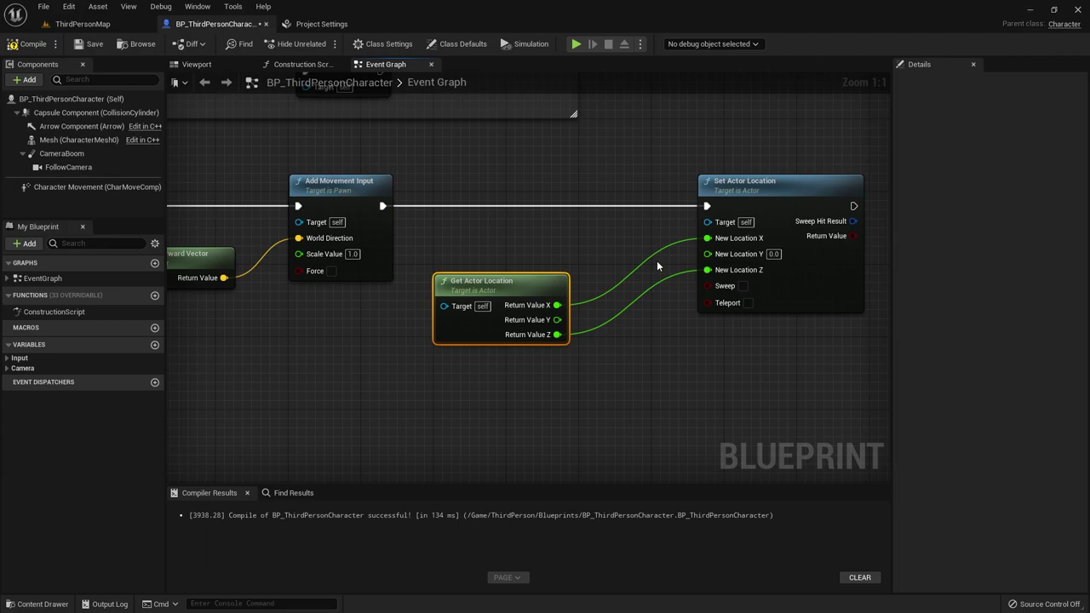
drag(747, 182, 819, 181)
right_drag(722, 400, 642, 386)
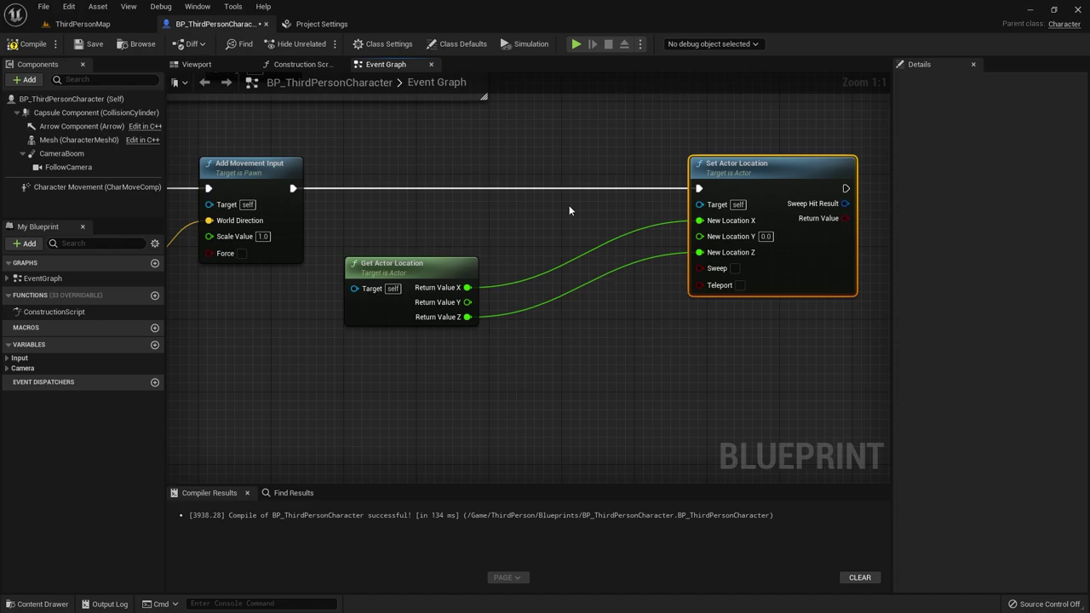
Play-test the level on the bridge, then return to the character blueprint.
click(76, 24)
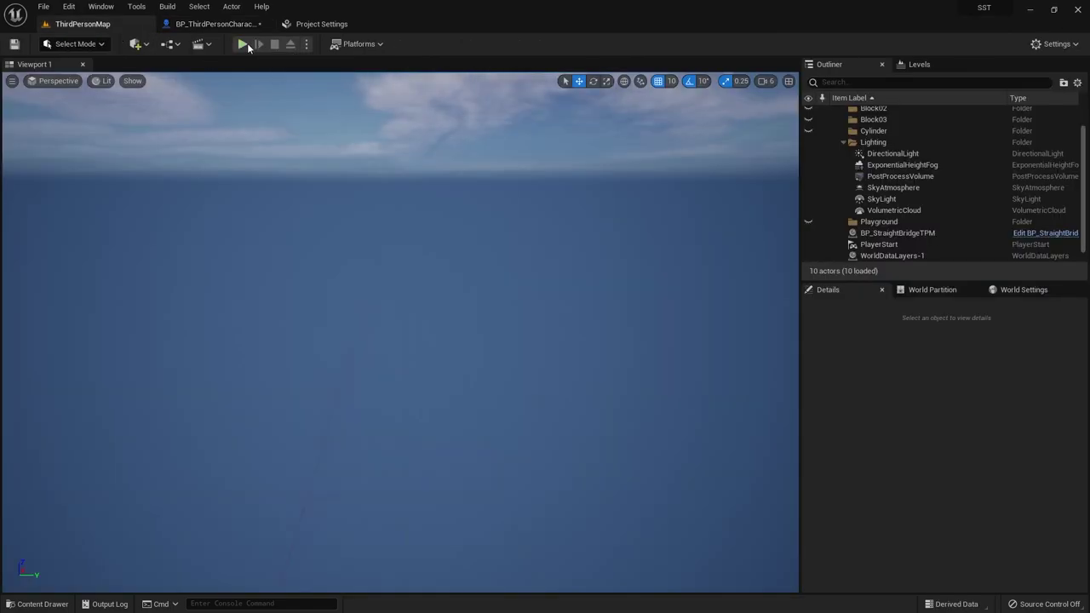
click(245, 43)
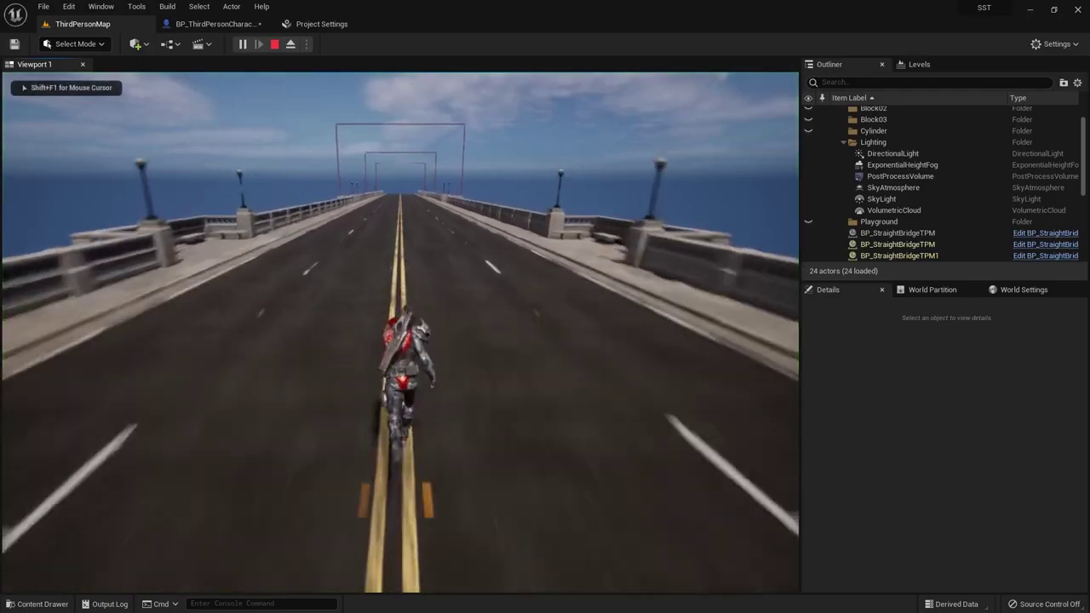
key(Escape)
click(213, 24)
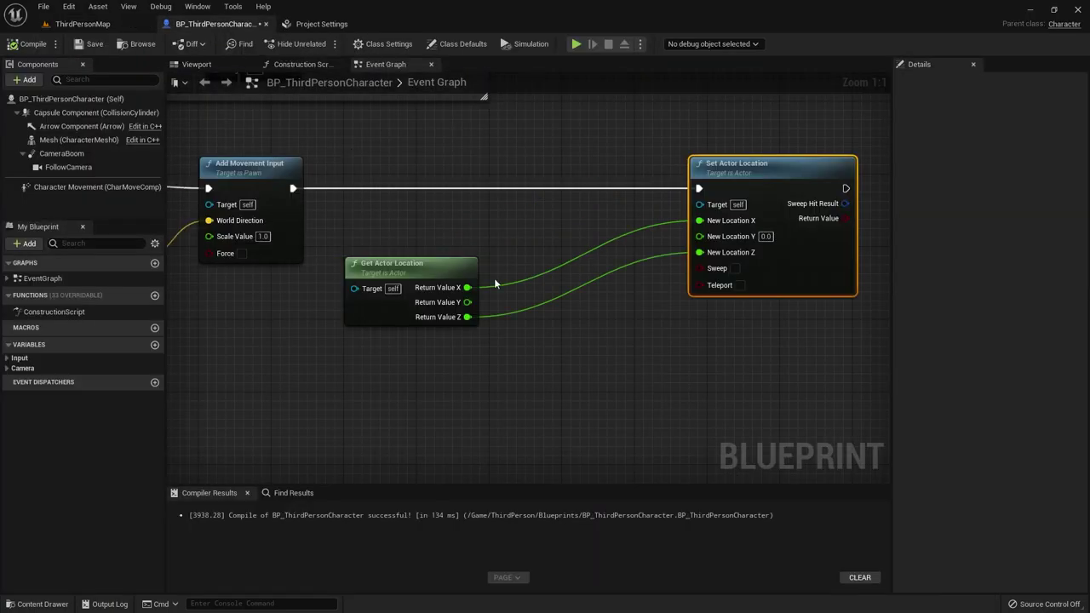
Disconnect Set Actor Location's execution input from Add Movement Input and play-test again.
alt+click(692, 187)
click(83, 24)
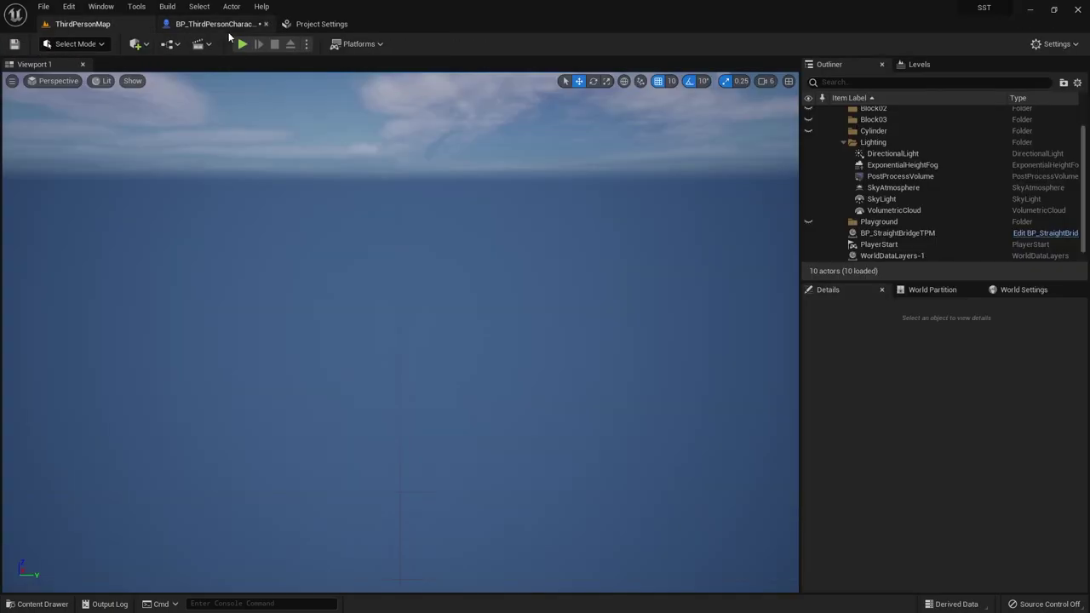
click(246, 44)
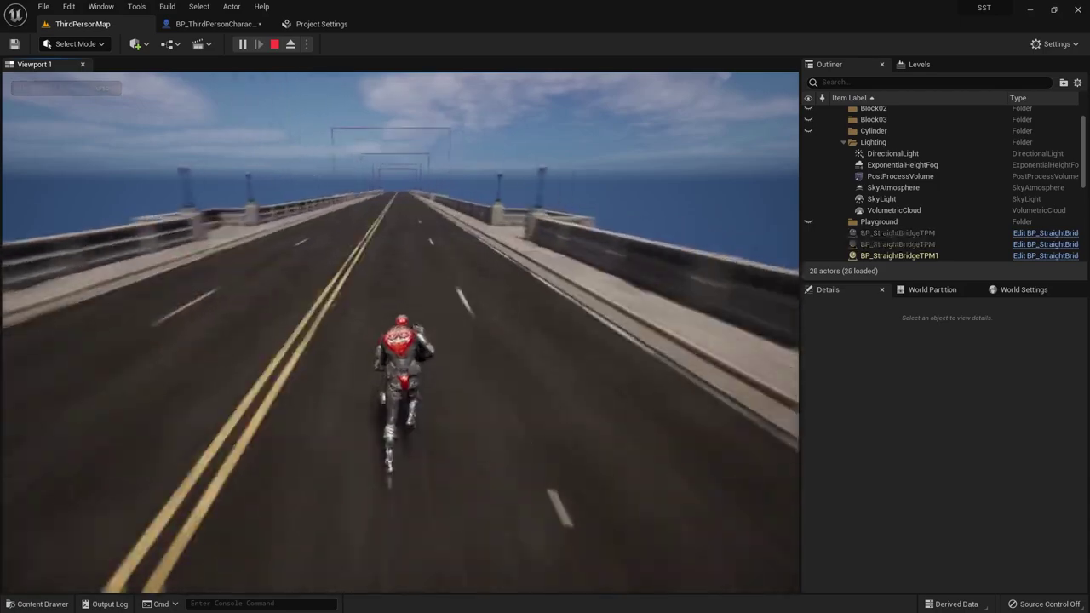
key(Escape)
click(236, 24)
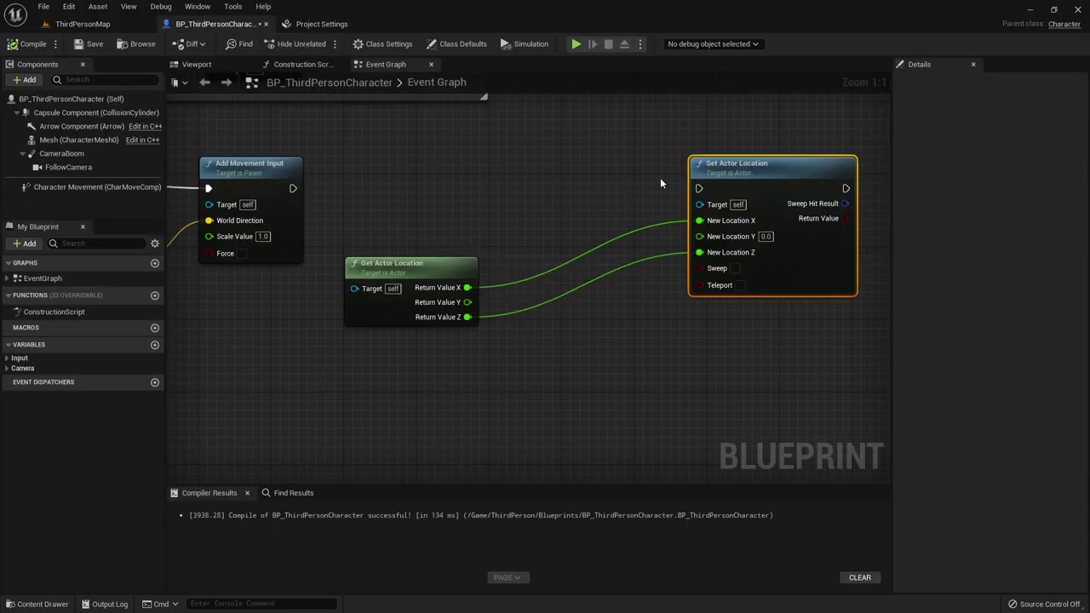
Reconnect Add Movement Input's execution to Set Actor Location and add an FInterp To for New Location Y.
drag(699, 189, 293, 188)
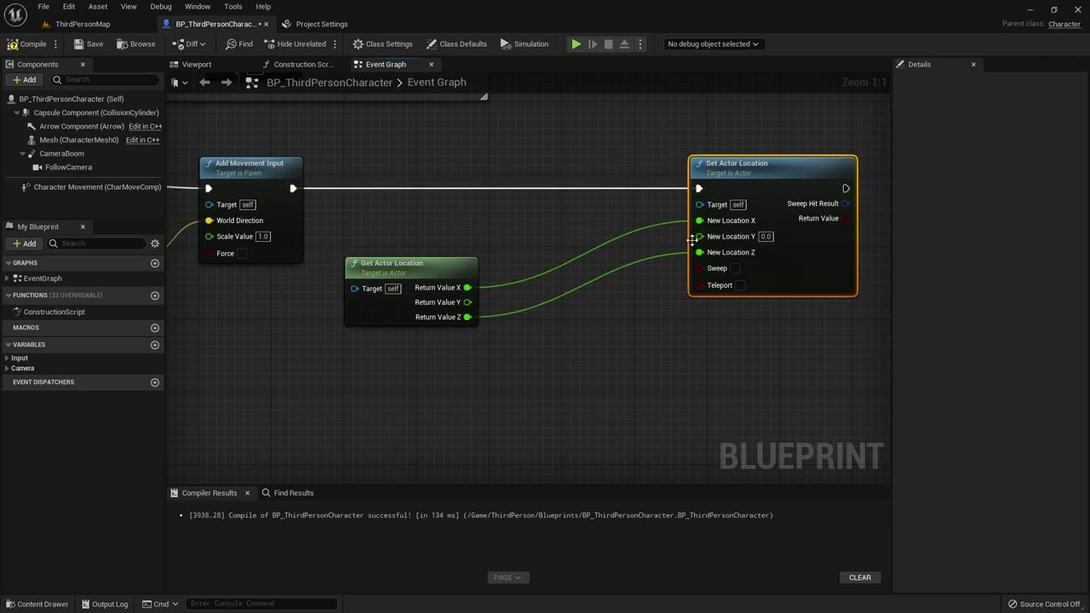
drag(698, 237, 571, 220)
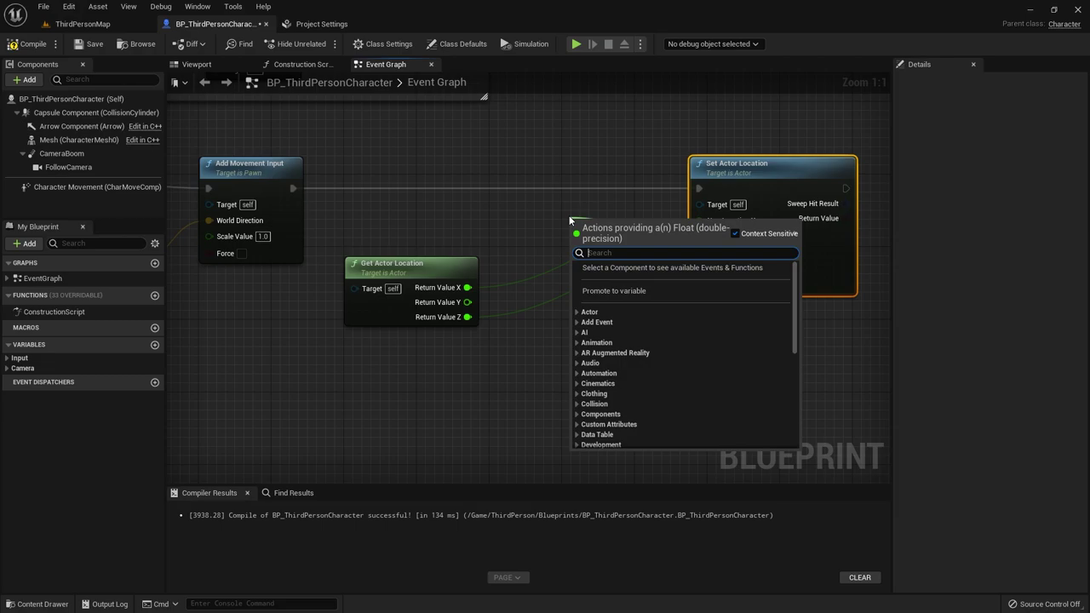
text(int)
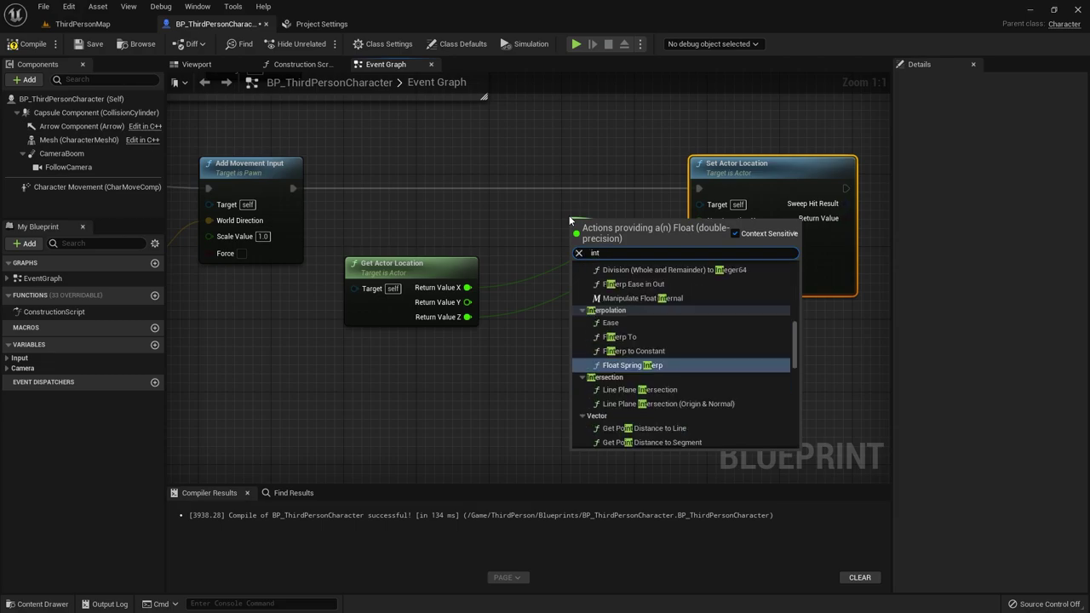
text(er)
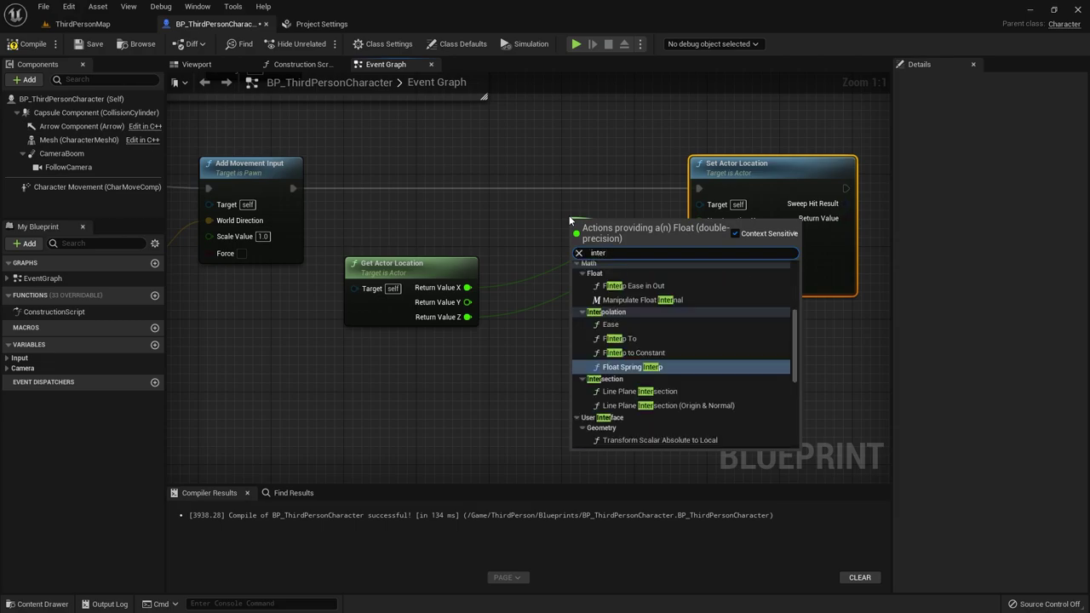
text(p to)
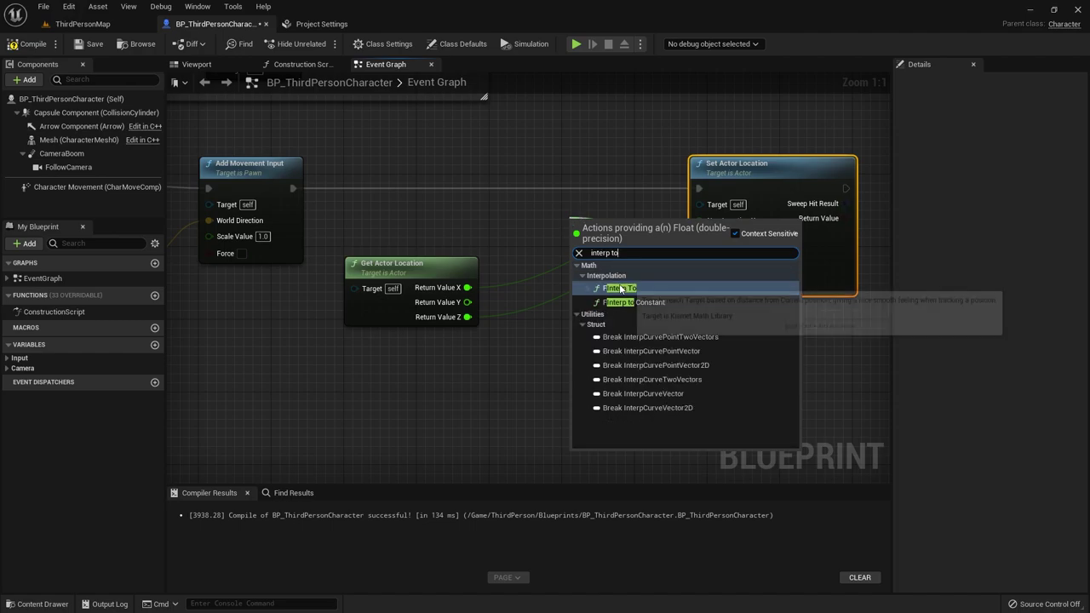
click(620, 288)
drag(611, 220, 548, 220)
Rearrange the Get Actor Location, FInterp To and Set Actor Location nodes into a tidy layout.
right_drag(679, 246, 581, 249)
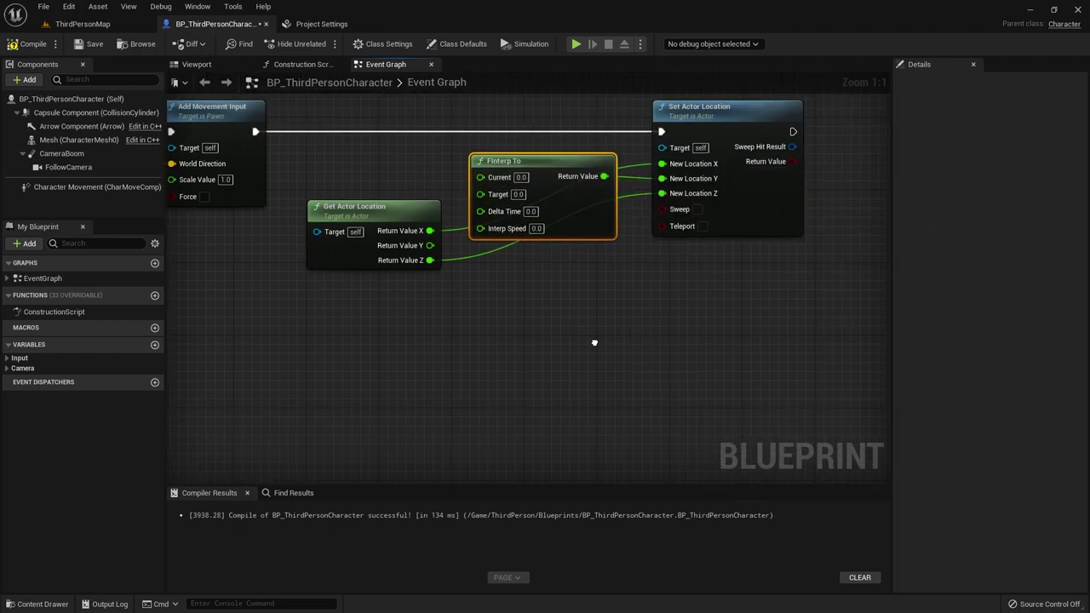
drag(320, 151, 647, 281)
mouse_move(332, 266)
mouse_down()
mouse_move(478, 266)
mouse_move(333, 330)
mouse_up()
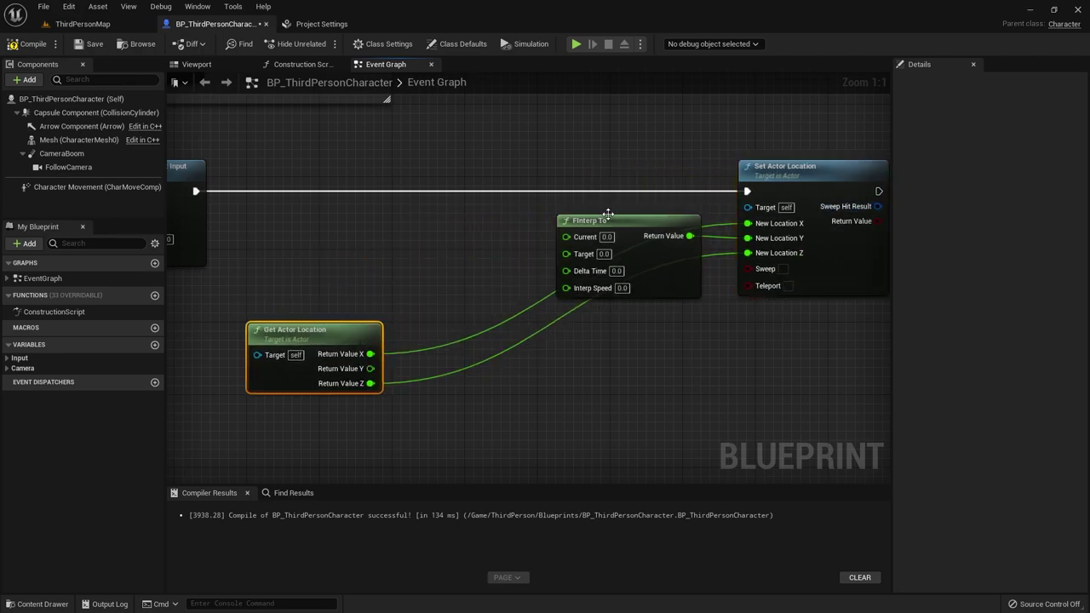
drag(626, 221, 514, 221)
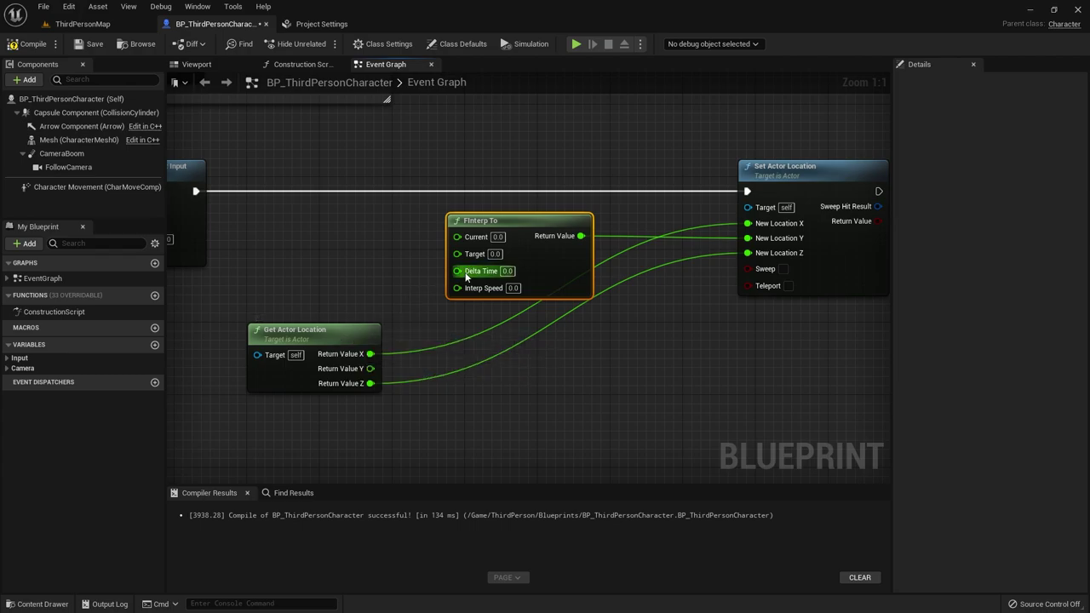
Wire Event Tick's Delta Seconds to FInterp To's Delta Time and the actor location's Y to Current.
right_drag(466, 275, 815, 335)
drag(332, 265, 855, 331)
right_drag(854, 330, 604, 273)
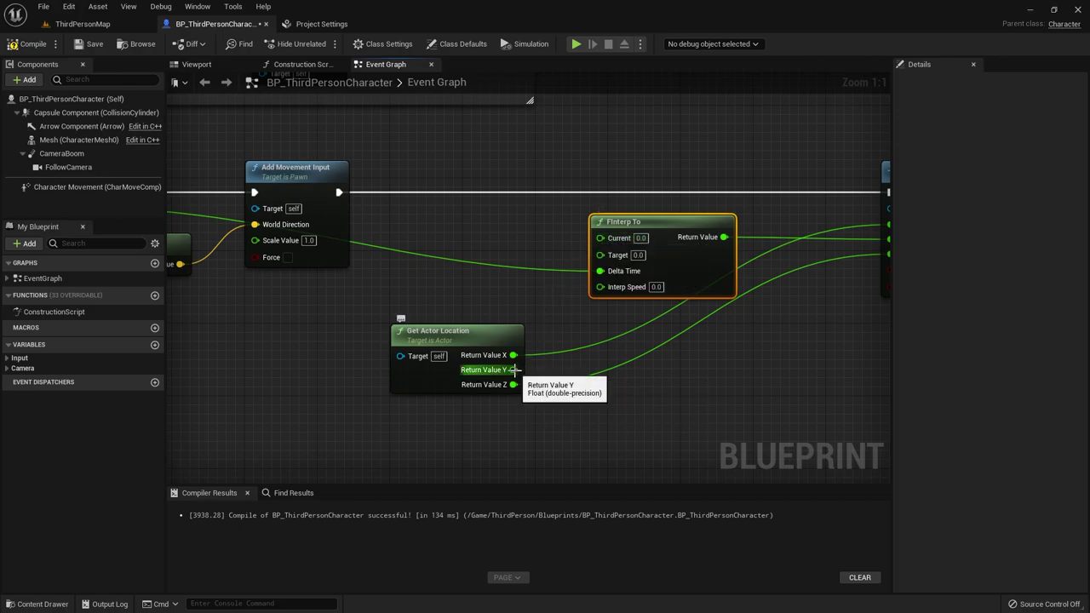
mouse_move(513, 369)
mouse_down()
mouse_move(858, 330)
mouse_move(601, 238)
mouse_up()
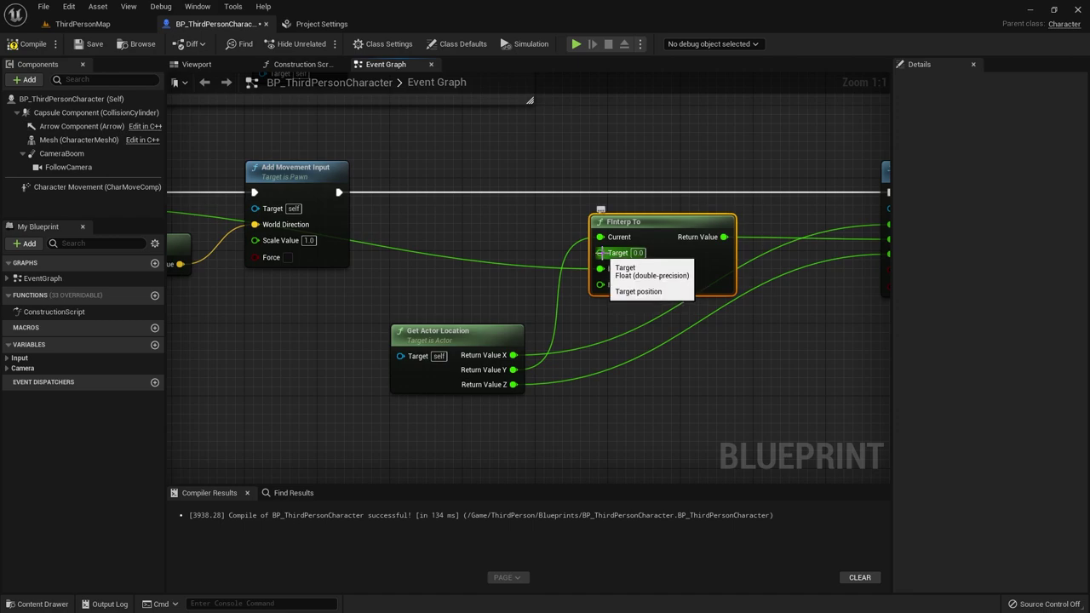
right_drag(650, 234, 541, 245)
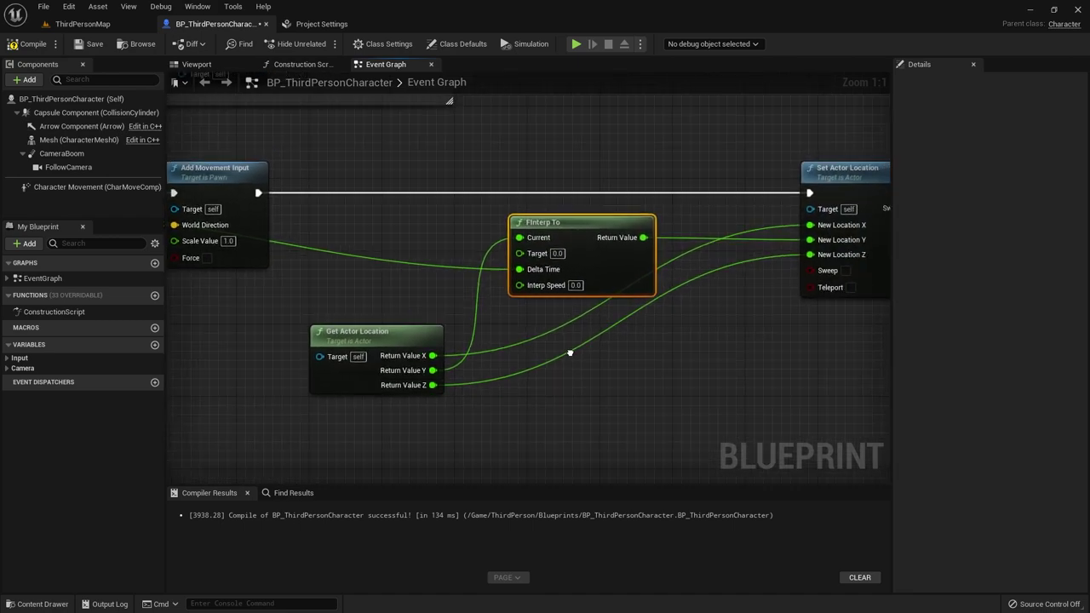
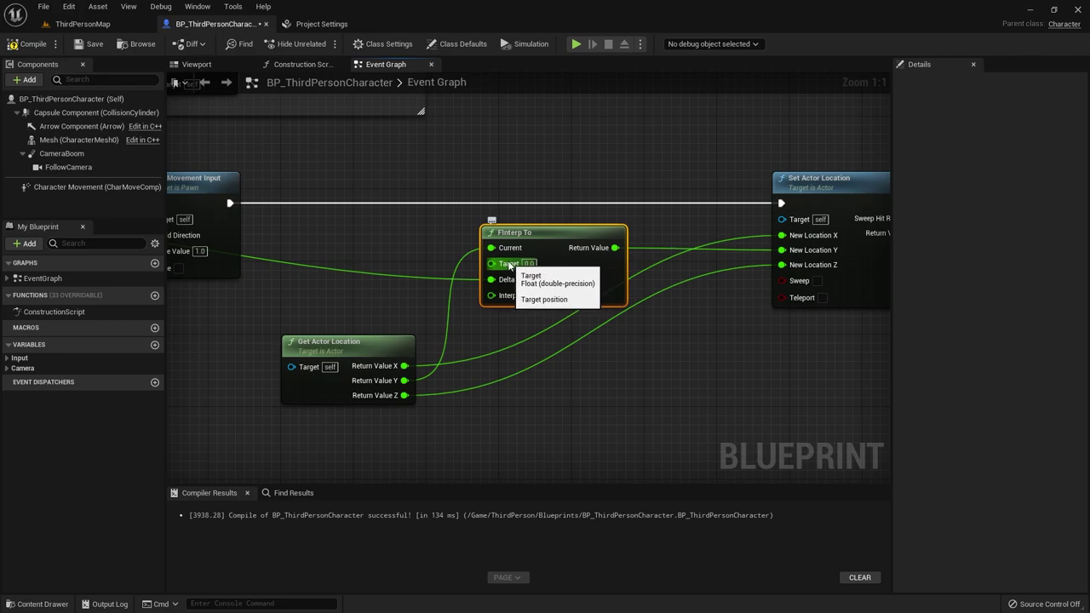
Promote FInterp To's Target pin to a new float variable Target and place its getter leftward.
right_click(505, 267)
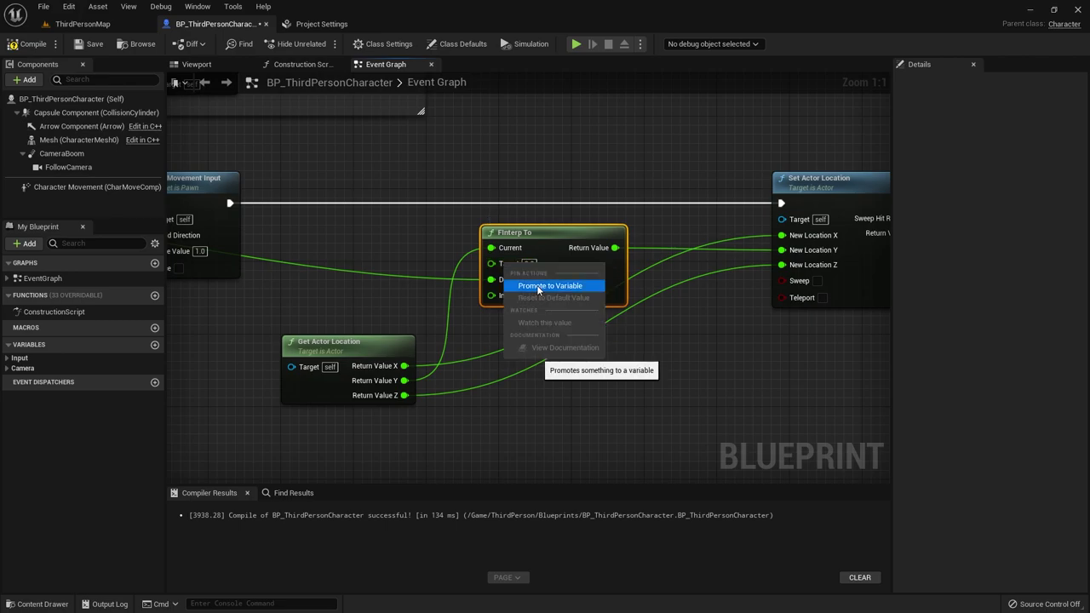
click(538, 288)
drag(401, 236, 362, 235)
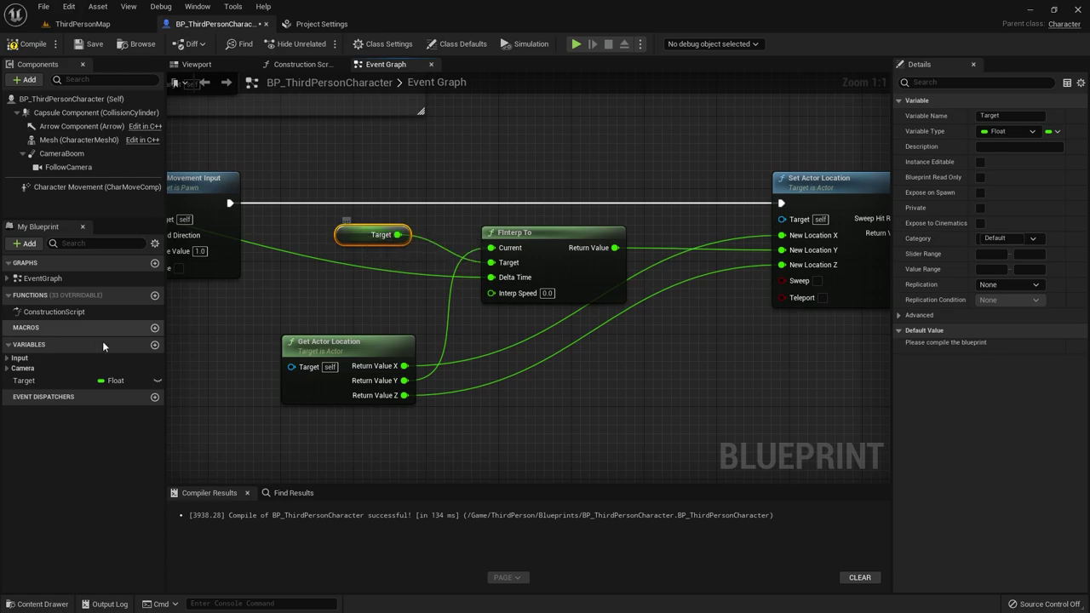
click(22, 382)
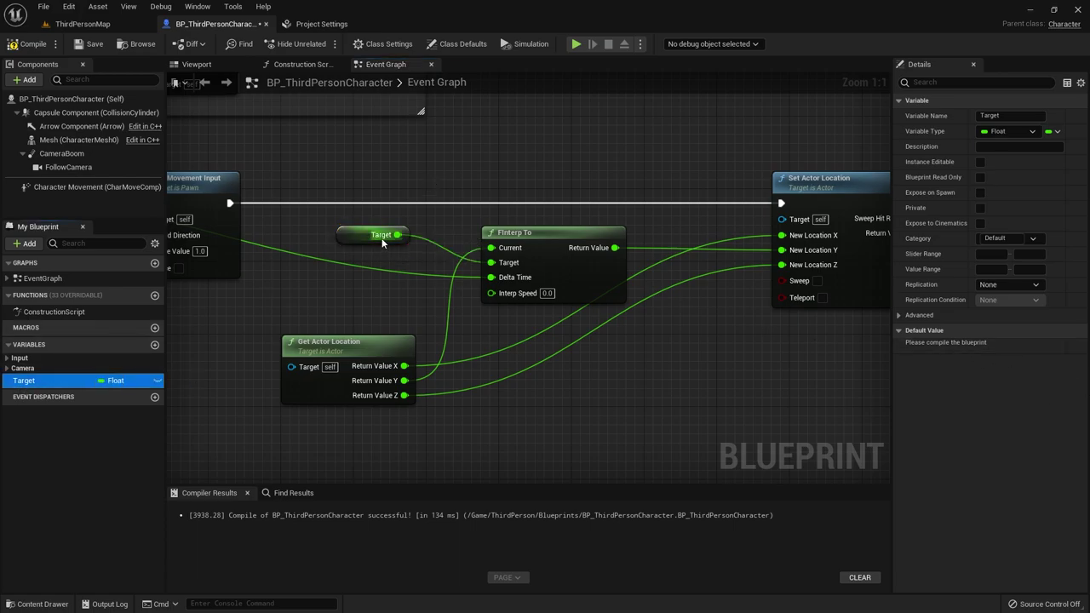
click(339, 232)
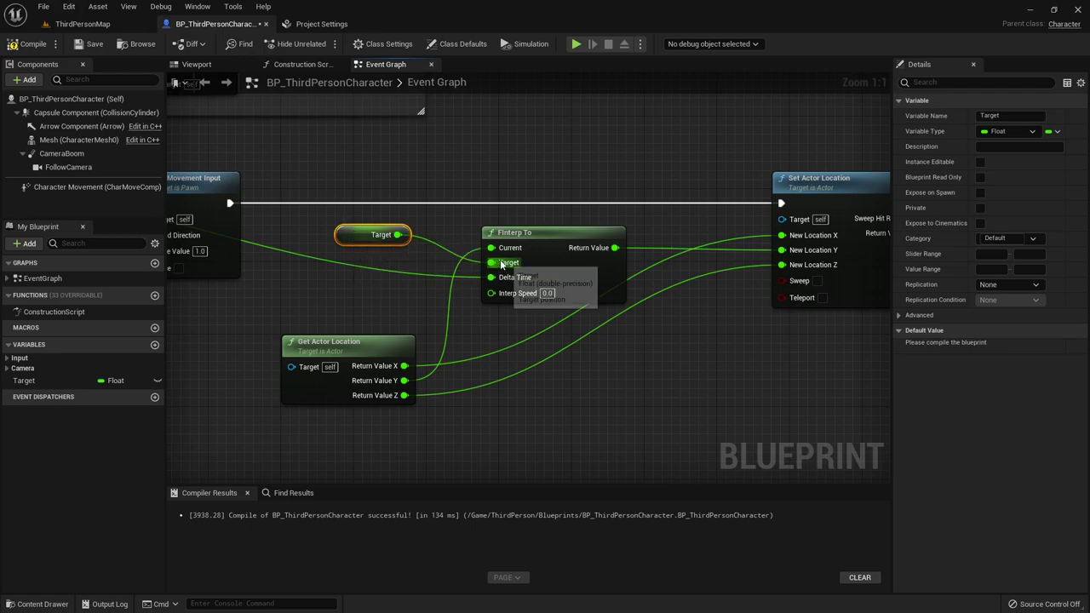
scroll(418, 158, down, 2)
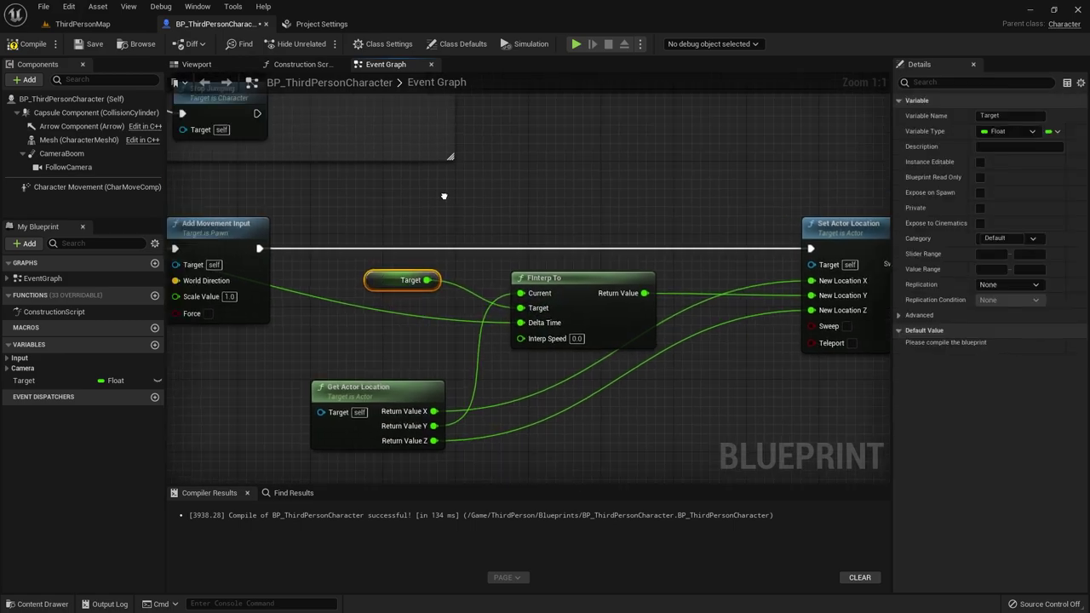
Compile, then swap MoveRight's Get Actor Location for a Target getter wired into its Add node.
right_drag(418, 363, 358, 354)
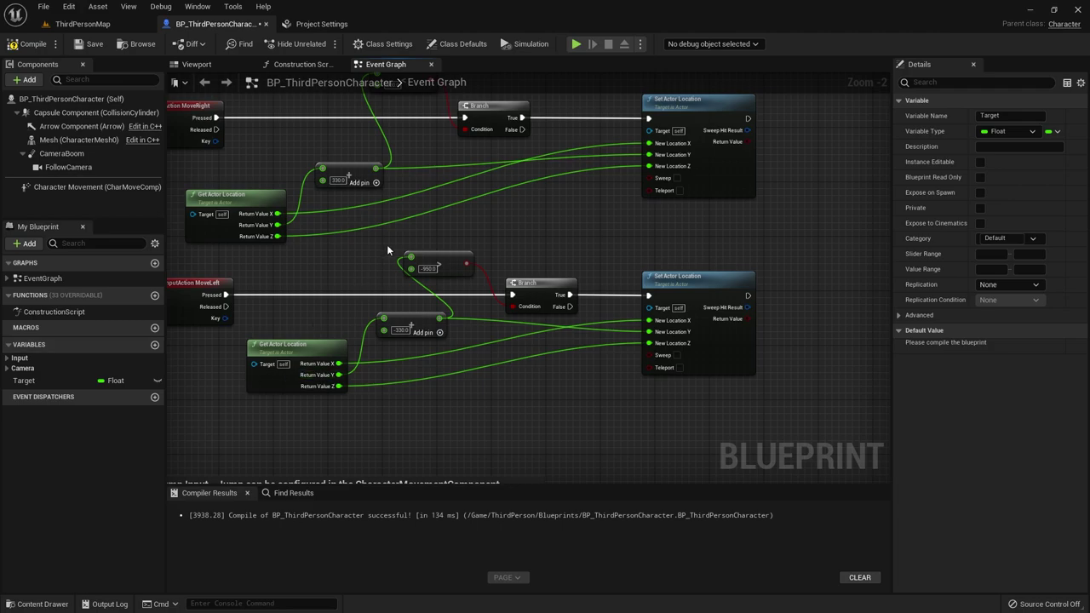
key(Home)
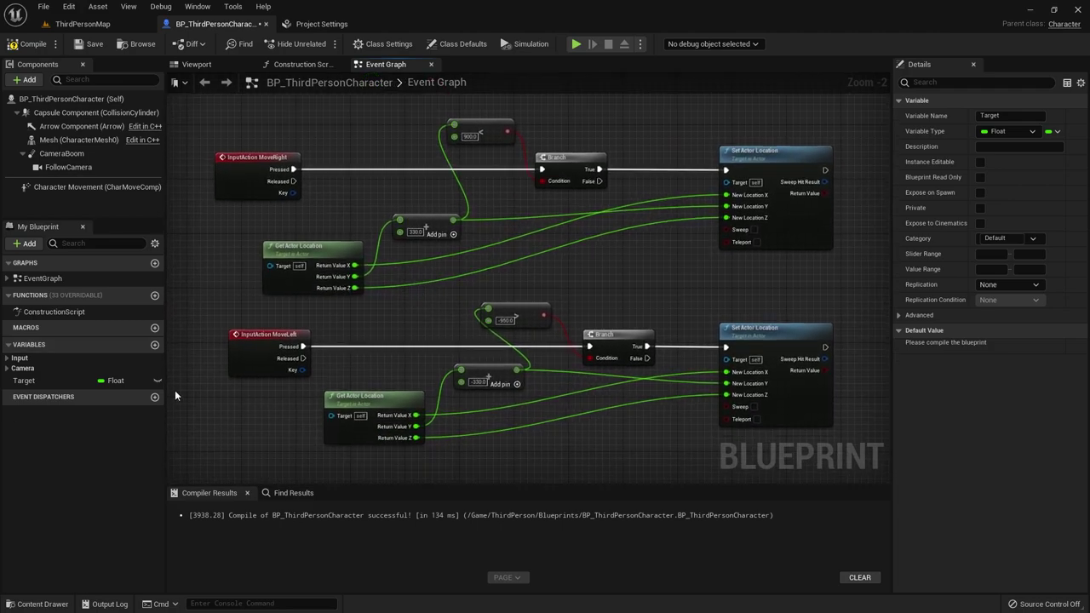
drag(61, 379, 372, 119)
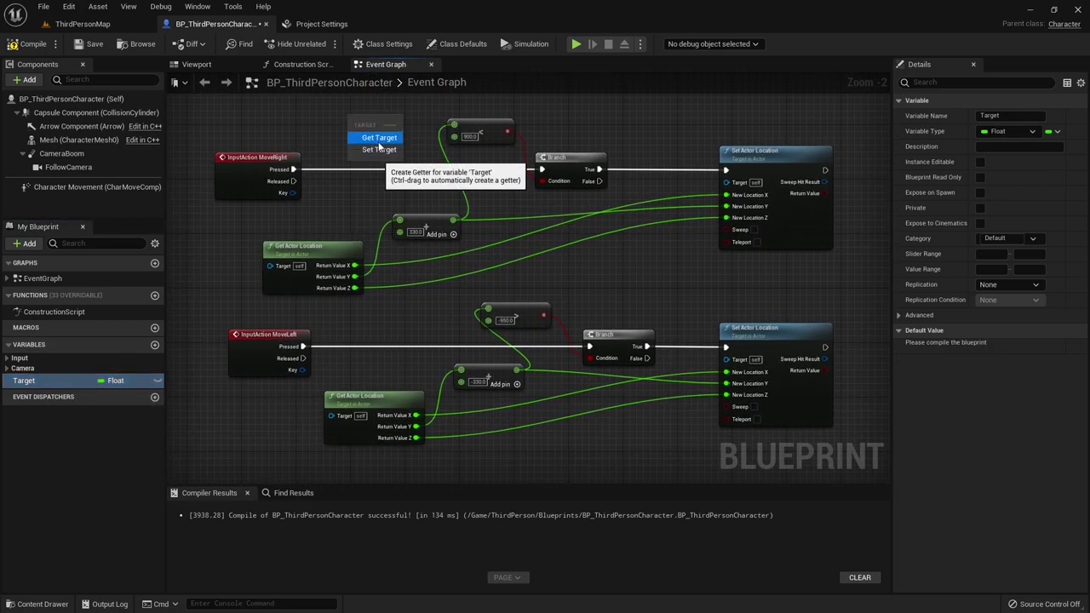
click(378, 141)
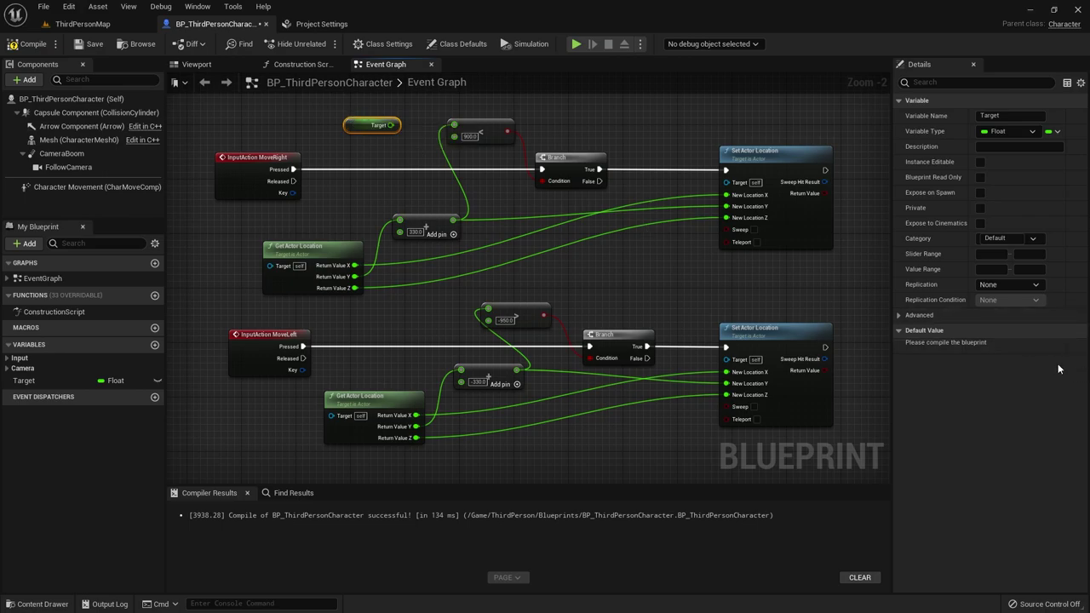
click(26, 44)
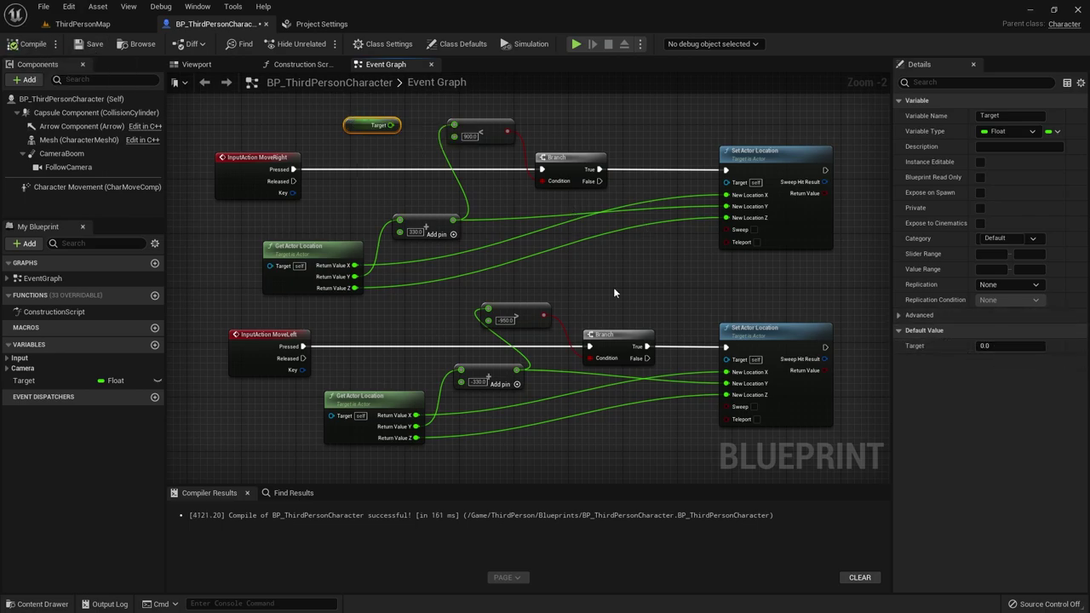
mouse_move(335, 183)
right_down()
mouse_move(359, 288)
mouse_move(338, 221)
right_up()
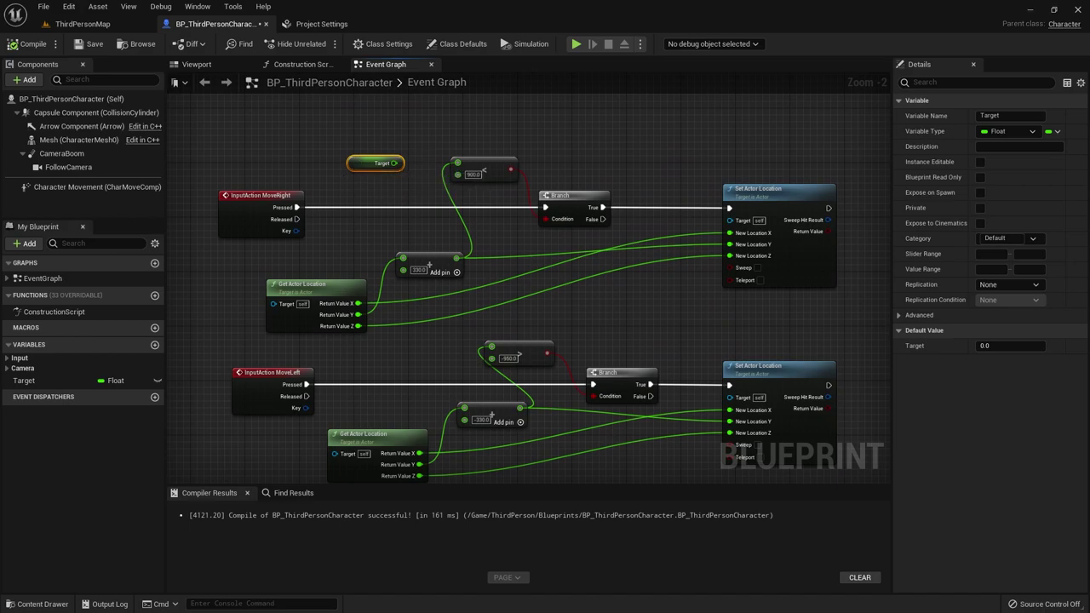
click(324, 293)
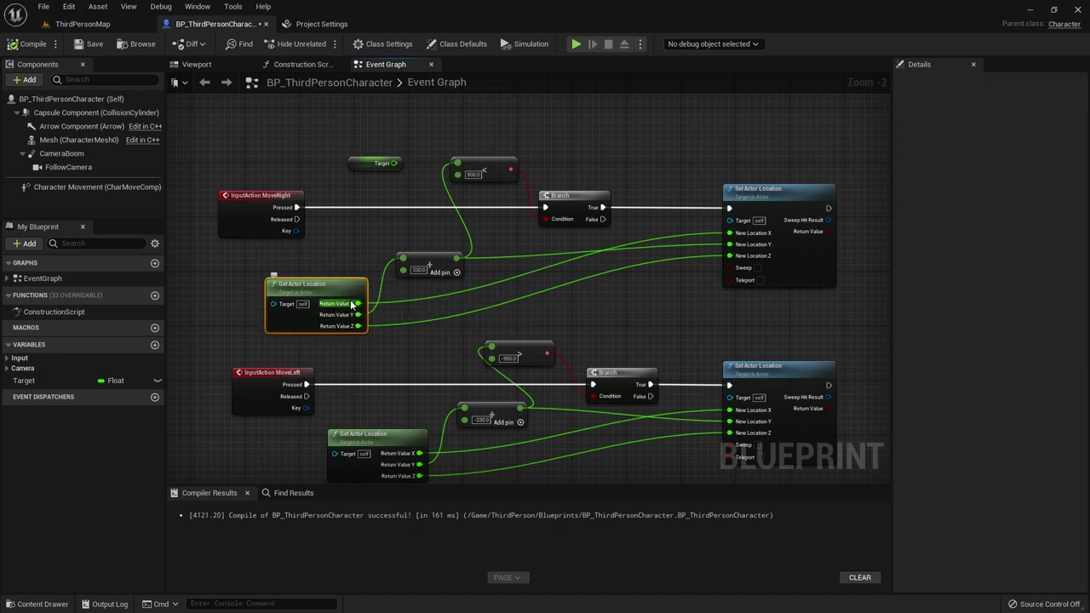
key(Delete)
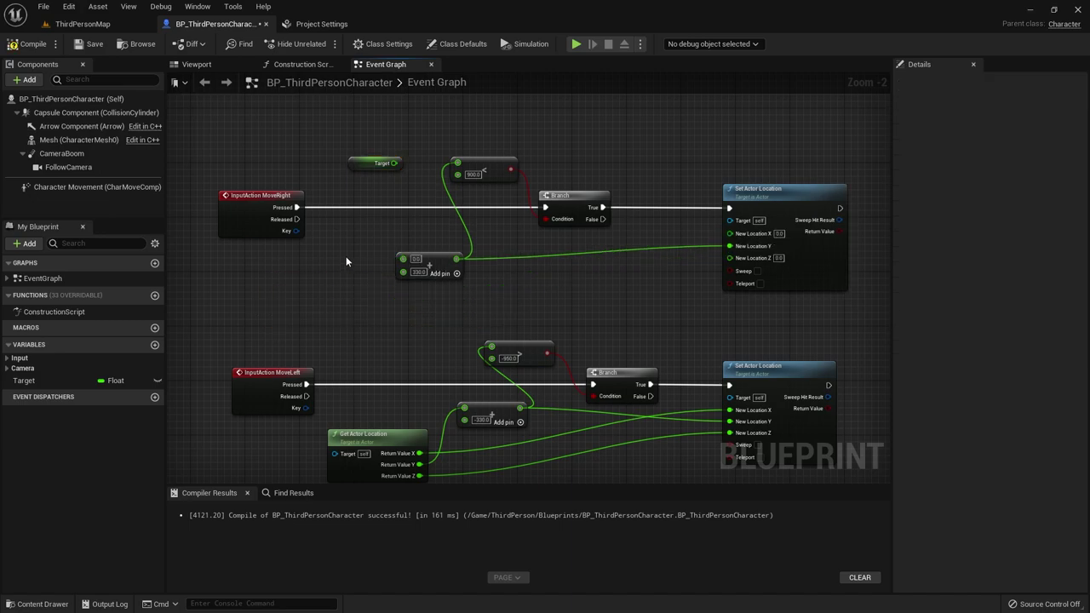
mouse_move(366, 164)
mouse_down()
mouse_move(324, 258)
mouse_move(403, 259)
mouse_up()
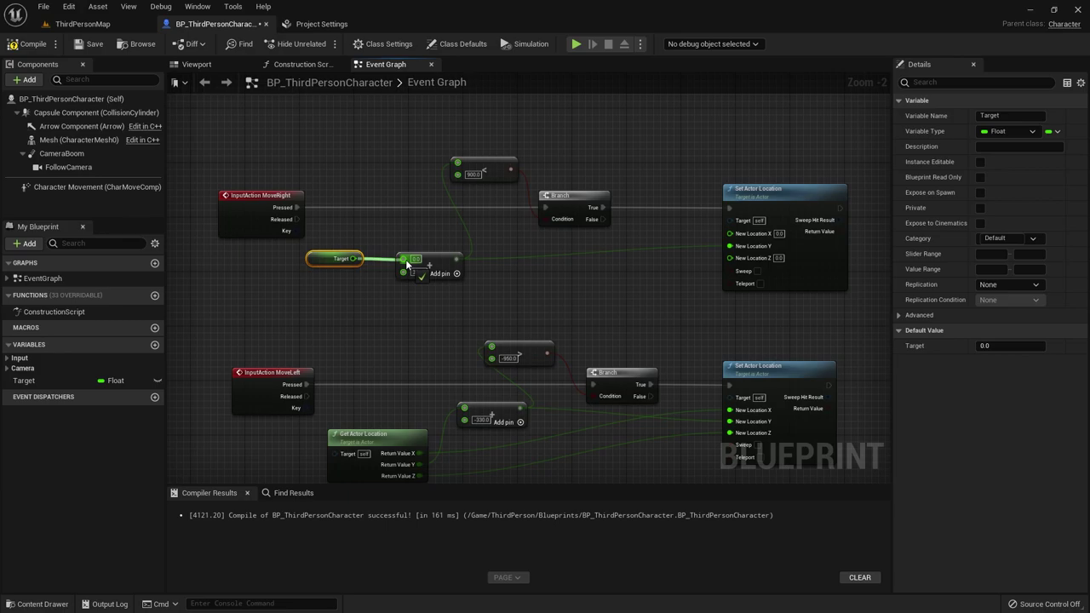
Replace MoveLeft's Get Actor Location with a second Target getter wired into its Add node.
right_drag(384, 470, 432, 372)
click(435, 375)
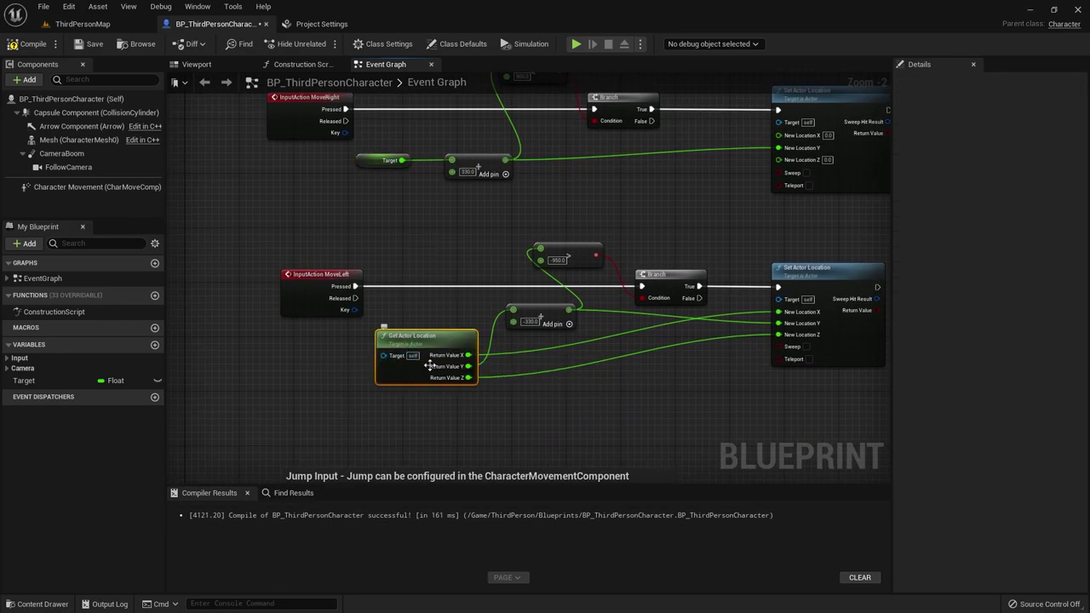
key(Delete)
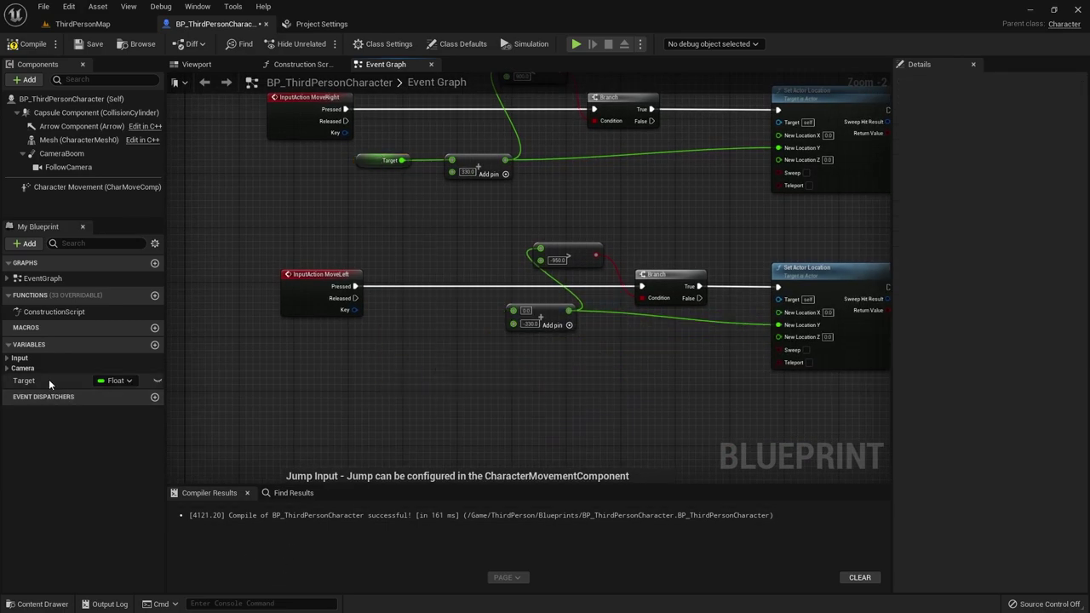
mouse_move(48, 380)
mouse_down()
mouse_move(388, 349)
mouse_move(513, 310)
mouse_up()
click(412, 365)
drag(407, 360, 421, 312)
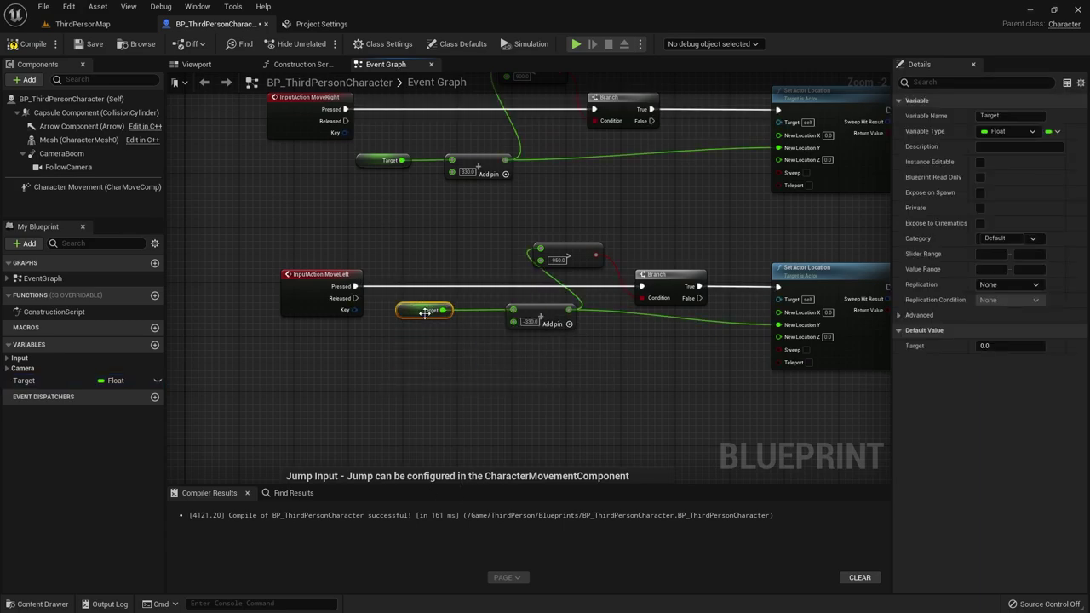
Box-select both Set Actor Location nodes.
scroll(426, 313, up, 2)
scroll(498, 292, down, 1)
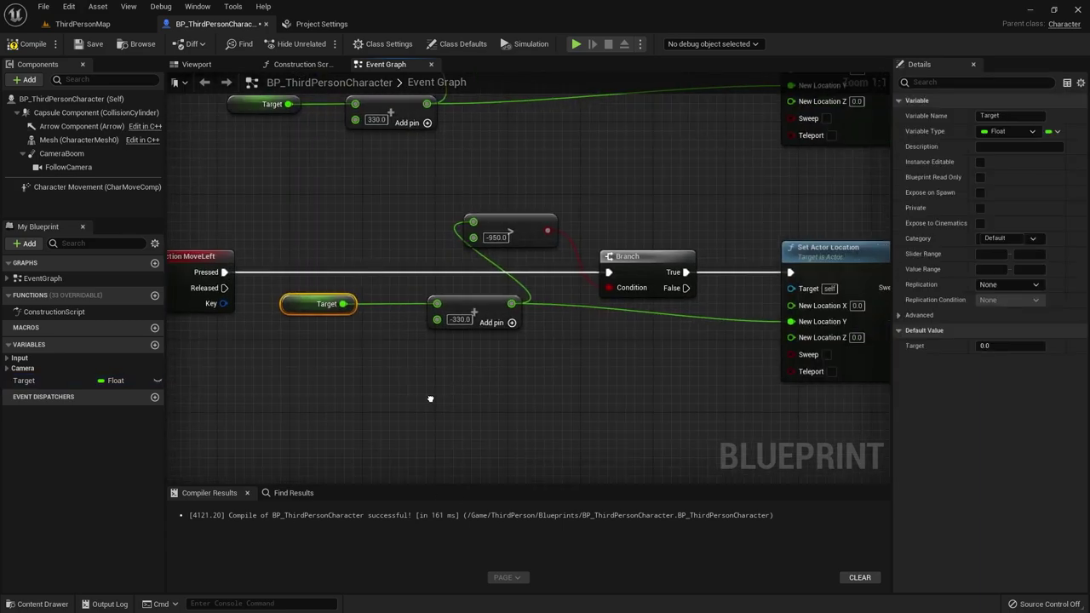
scroll(426, 359, up, 1)
scroll(448, 394, down, 3)
scroll(615, 330, up, 3)
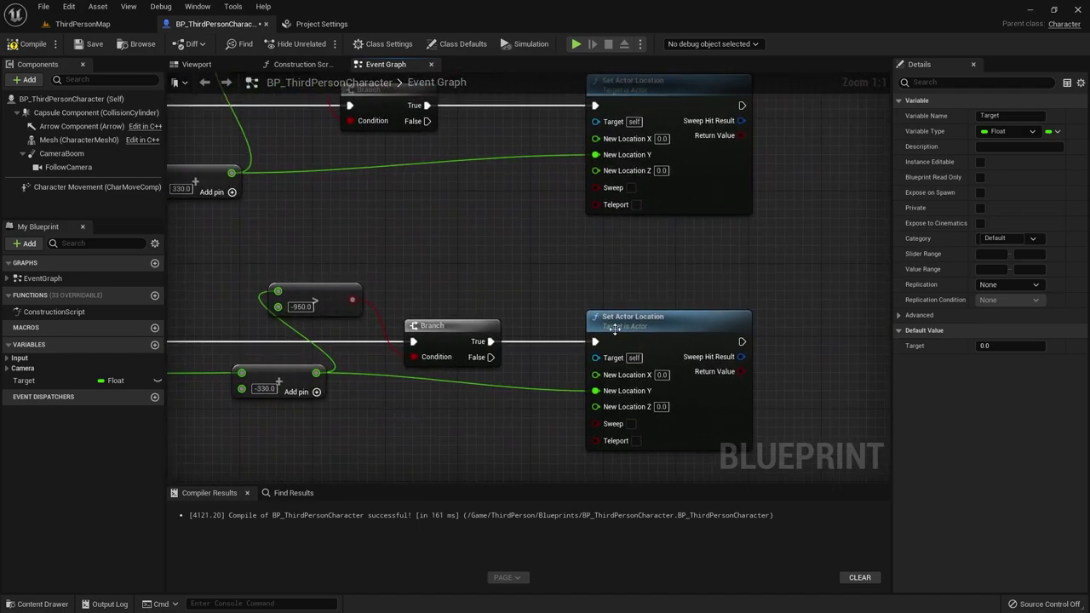
scroll(556, 225, down, 2)
scroll(592, 164, up, 2)
drag(592, 164, 746, 433)
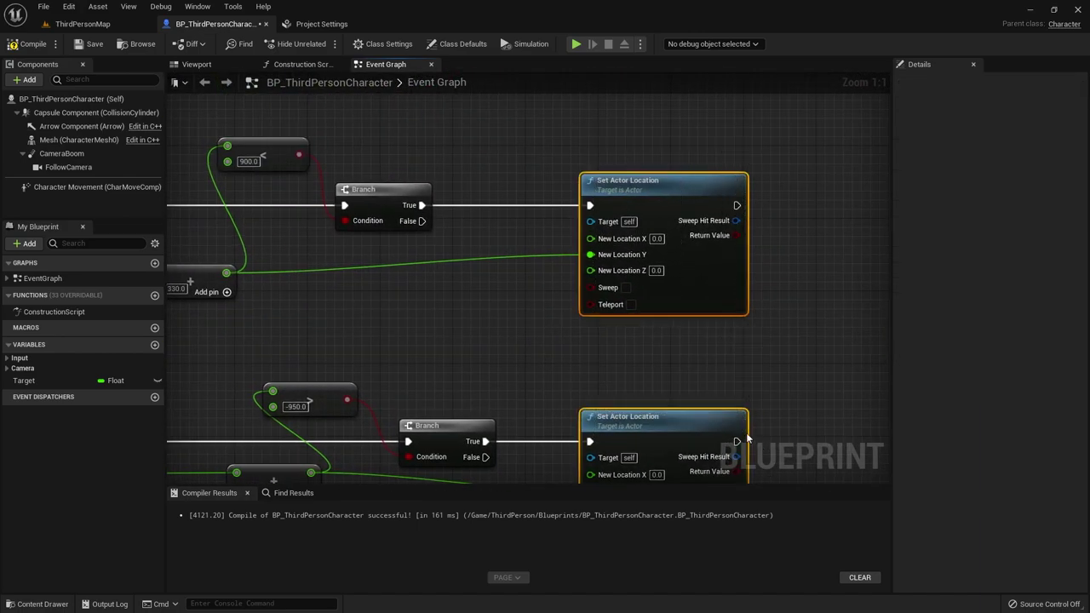
Delete the Set Actor Location nodes and add a SET Target run by MoveRight's Branch True with the Add result.
key(Delete)
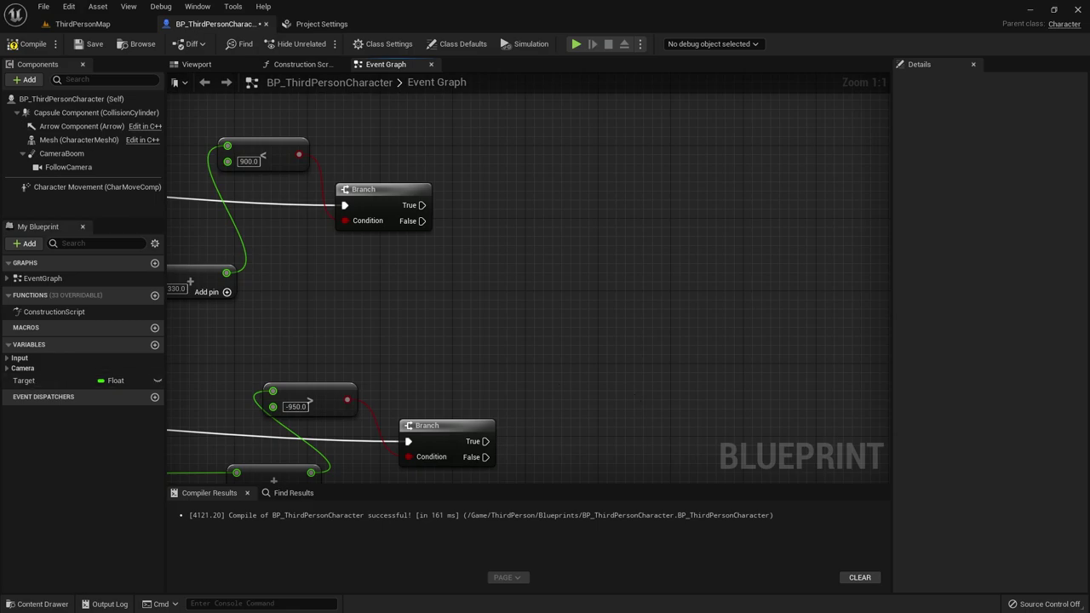
drag(47, 380, 512, 230)
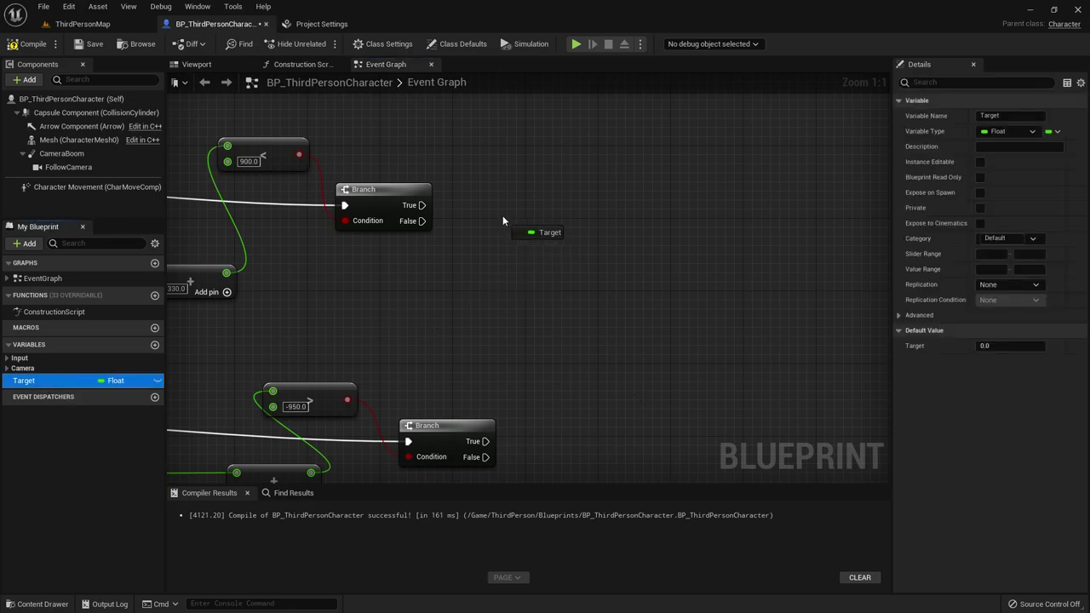
click(532, 246)
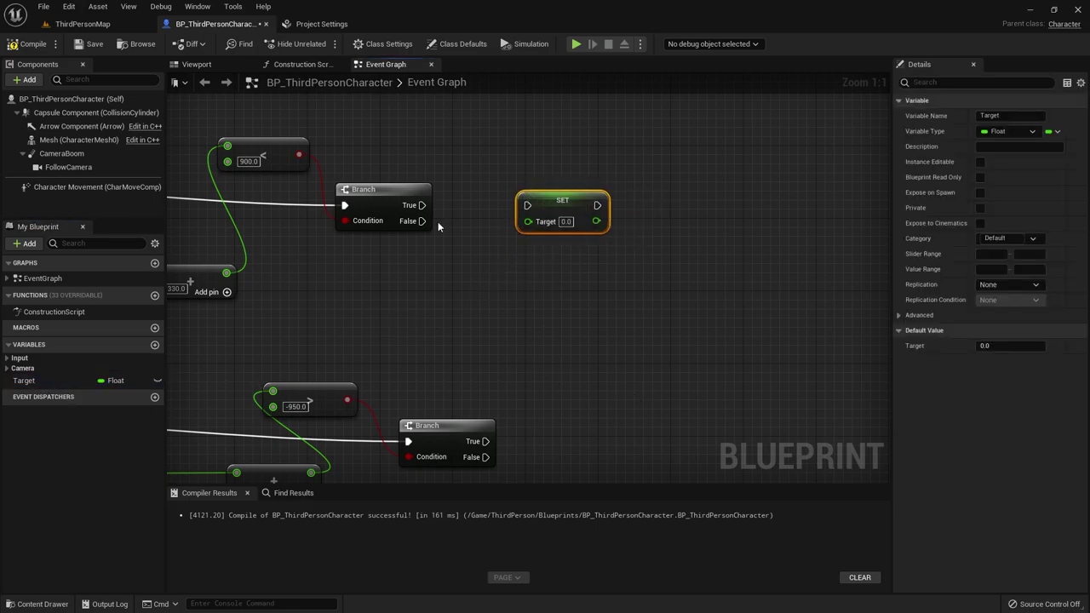
right_drag(438, 221, 595, 245)
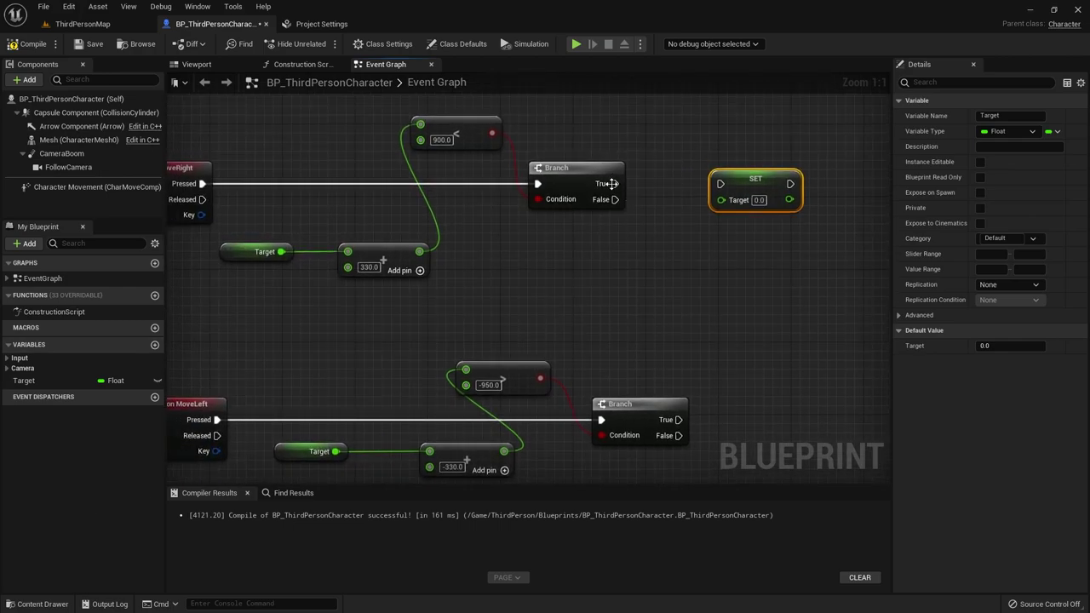
drag(611, 183, 722, 184)
right_drag(306, 256, 373, 275)
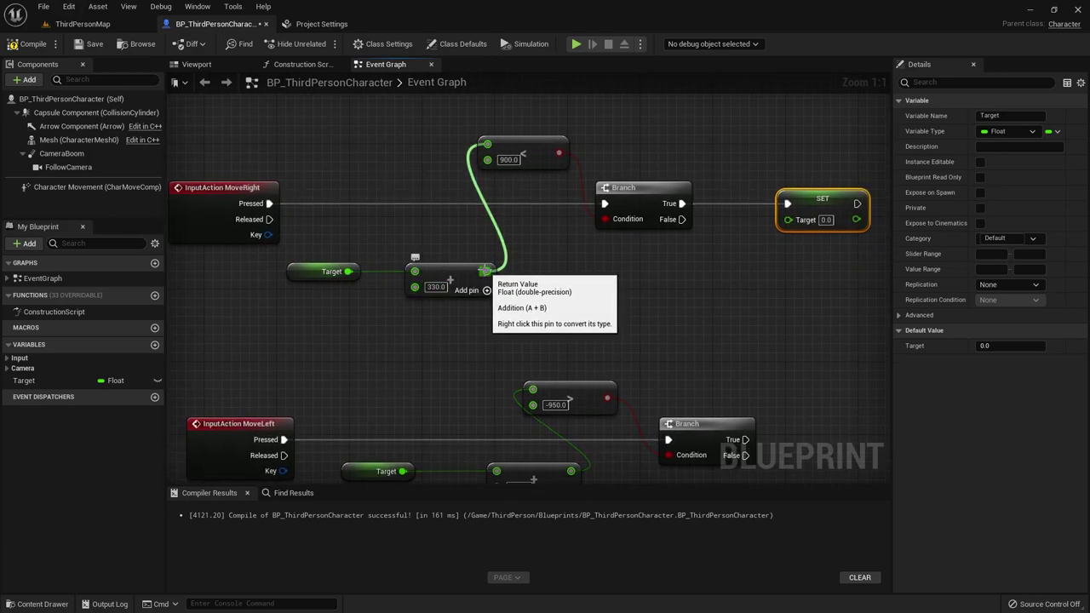
drag(485, 271, 788, 219)
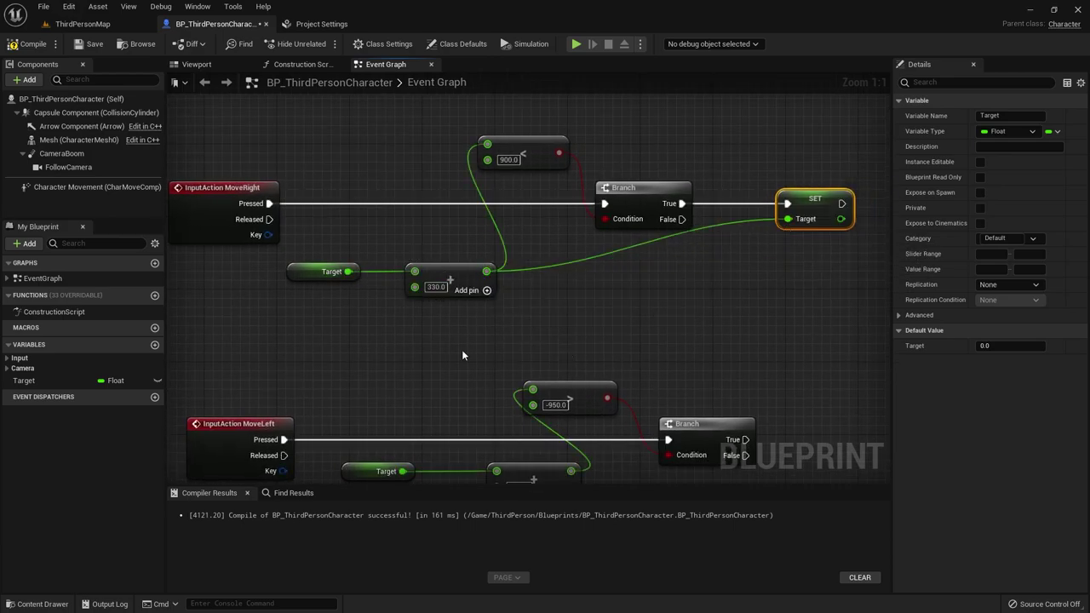
Commit the 900.0 limit on MoveRight's compare node and review the chain.
right_drag(570, 245, 550, 241)
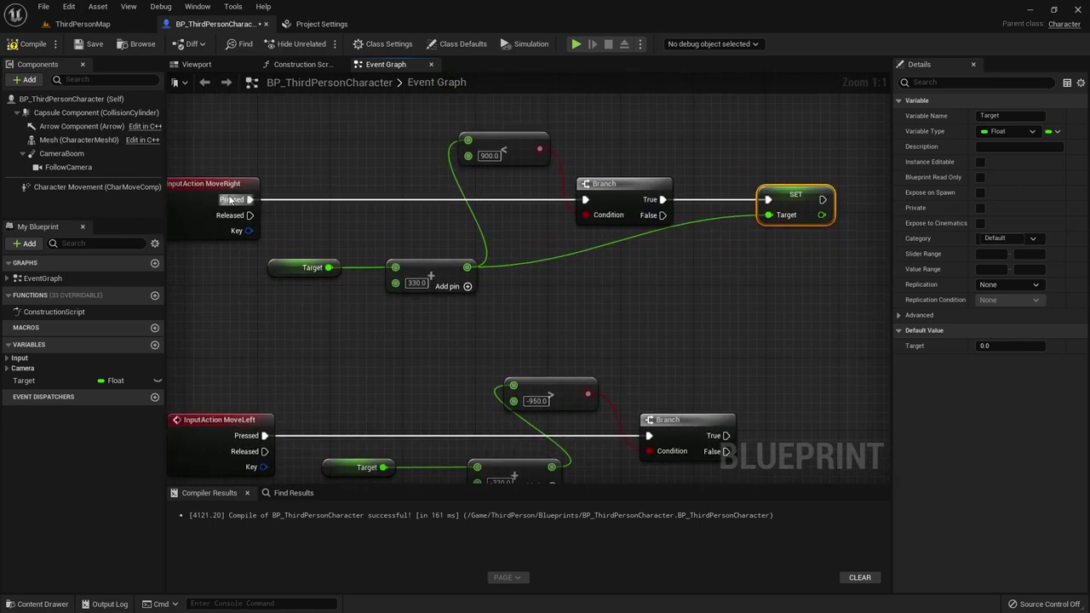
click(214, 189)
right_drag(249, 312, 326, 332)
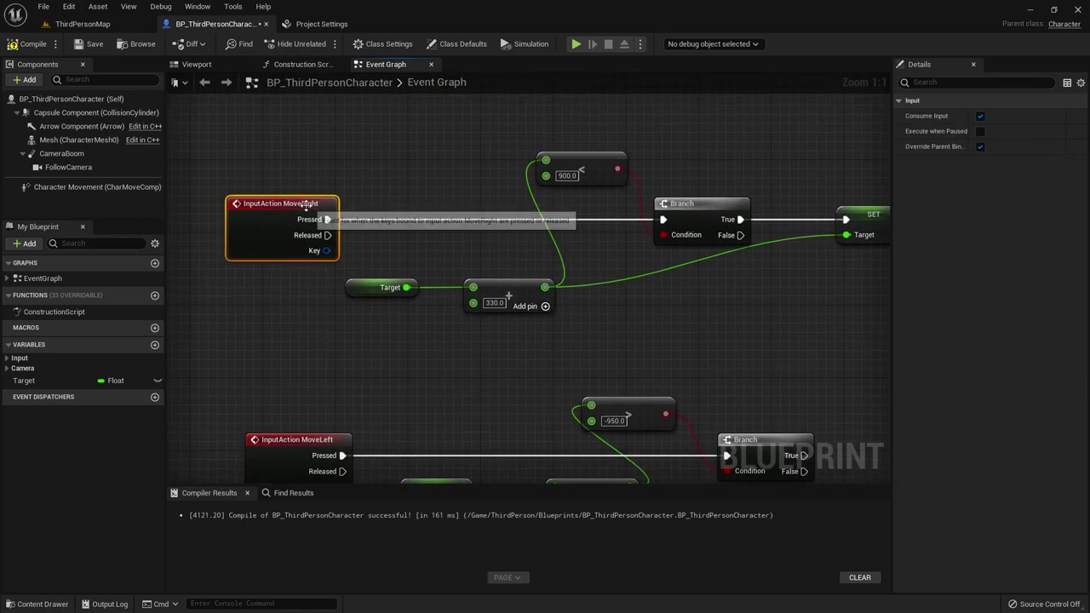
click(510, 292)
click(391, 292)
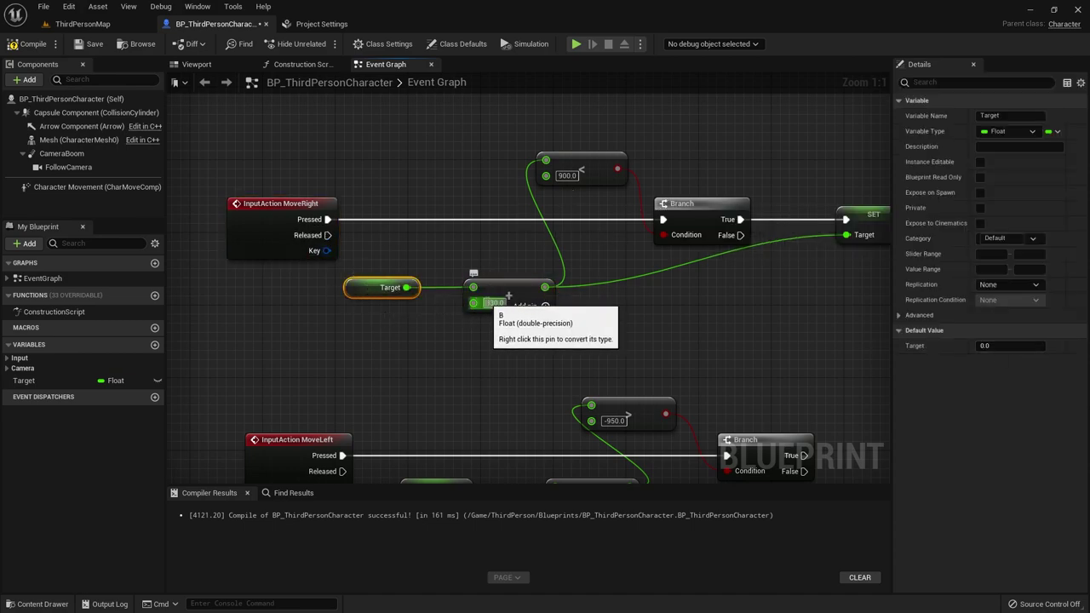
click(569, 176)
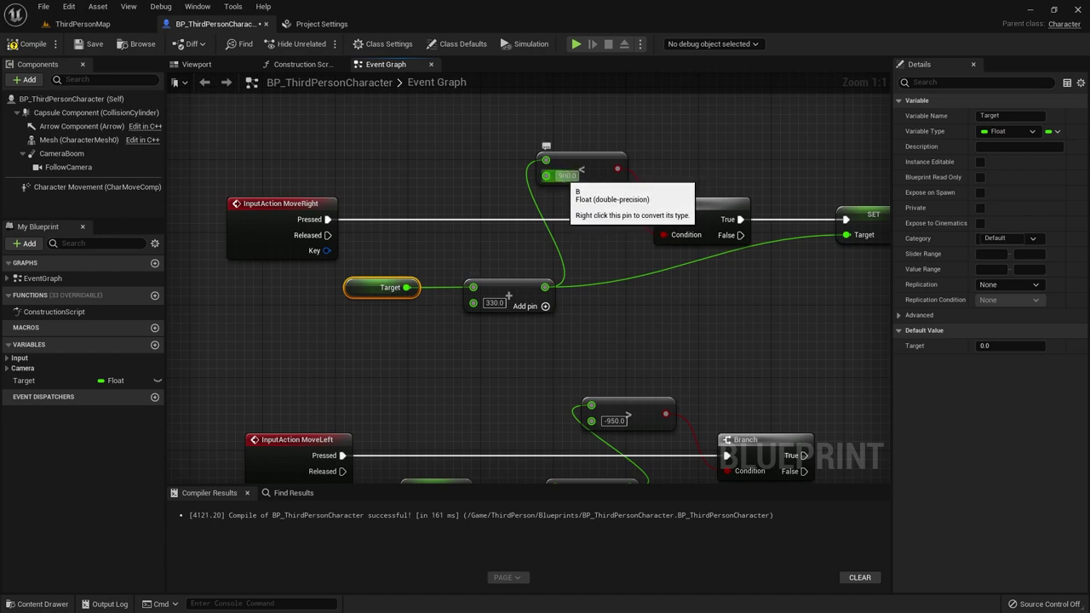
key(Return)
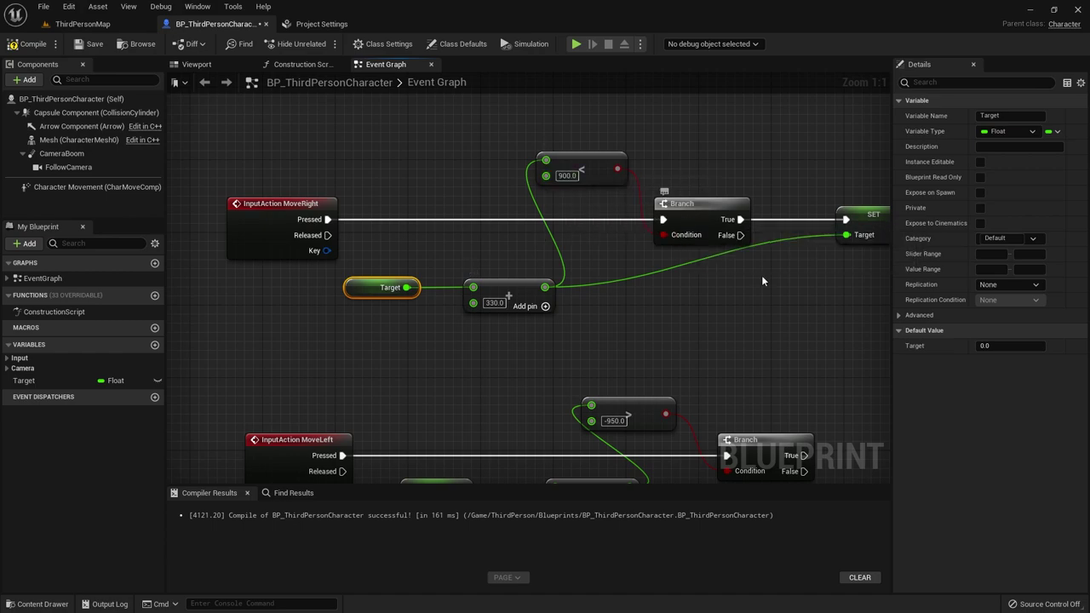
right_drag(762, 275, 661, 275)
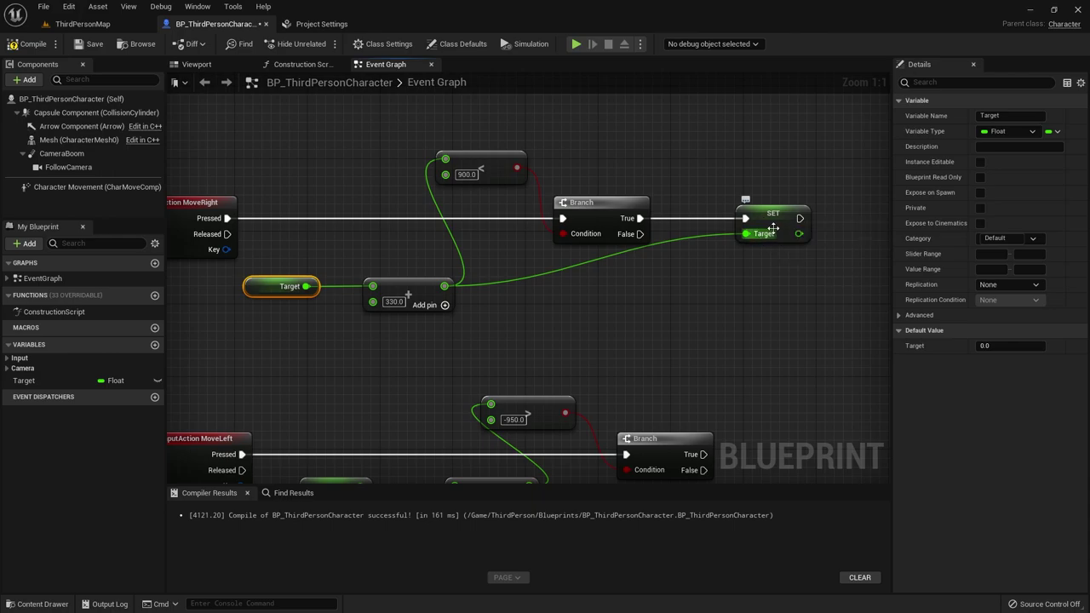
click(768, 222)
right_drag(734, 354, 632, 165)
scroll(632, 166, down, 3)
Add a SET Target on MoveLeft's Branch True, fed by Target plus -330.0.
scroll(652, 303, up, 2)
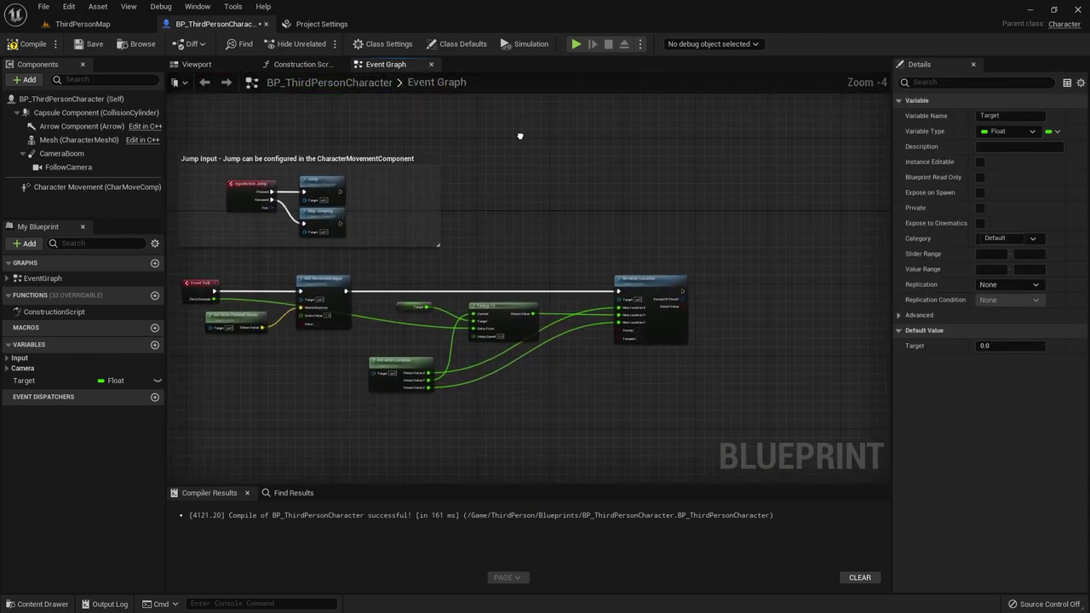
right_drag(804, 319, 837, 256)
click(835, 256)
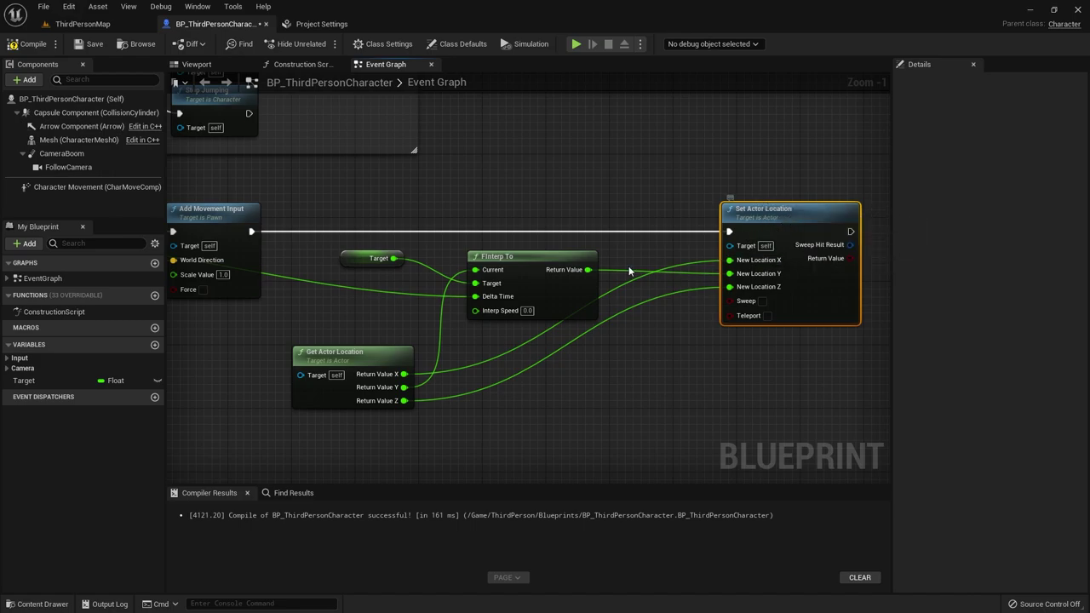
right_drag(791, 282, 430, 190)
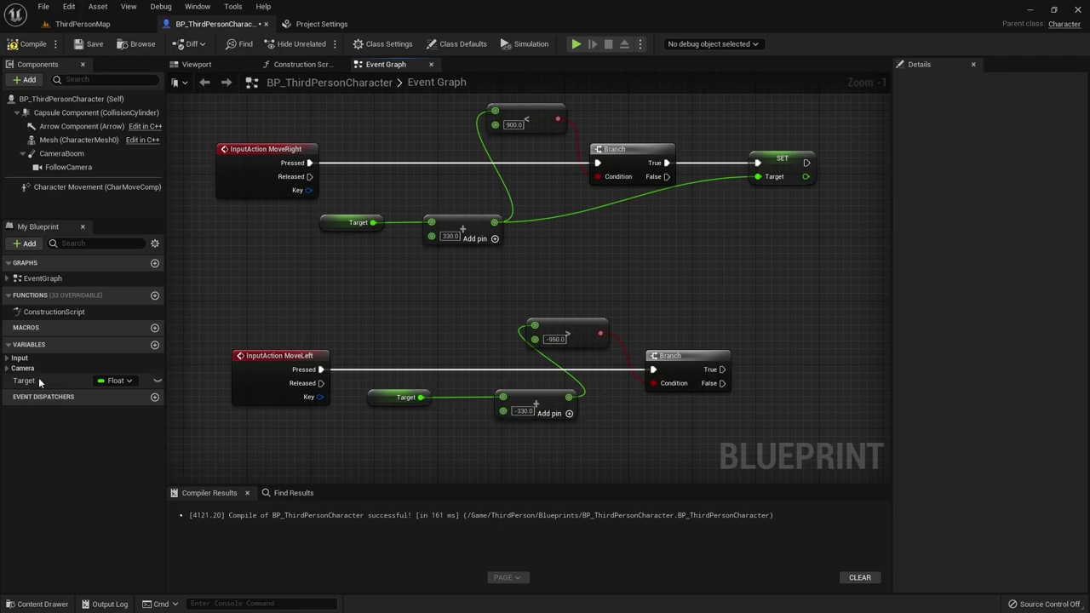
mouse_move(24, 381)
mouse_down()
mouse_move(783, 354)
mouse_move(801, 367)
mouse_up()
click(805, 379)
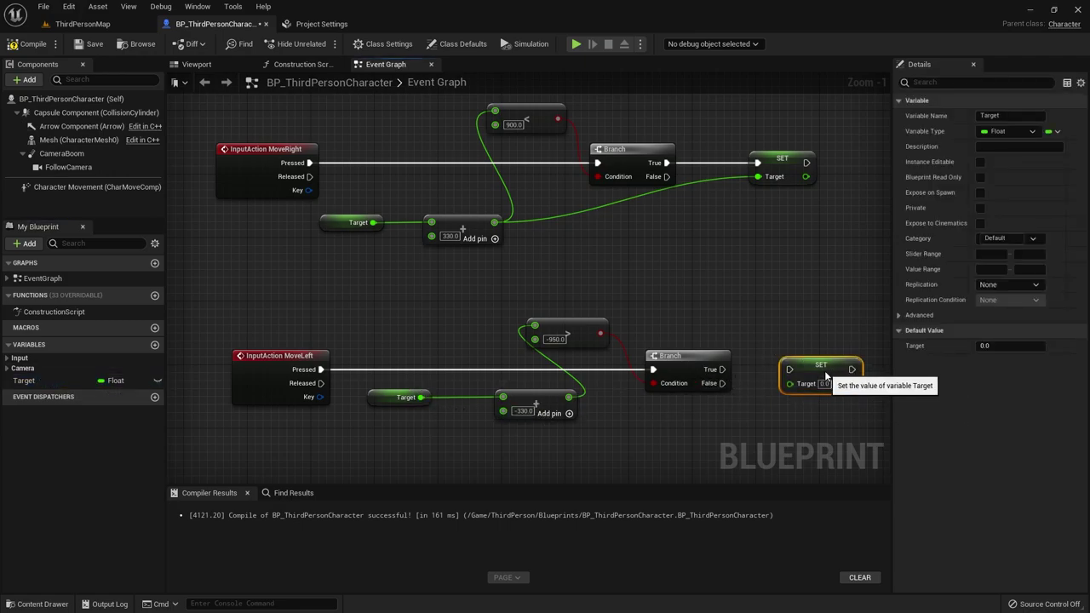
drag(722, 369, 790, 369)
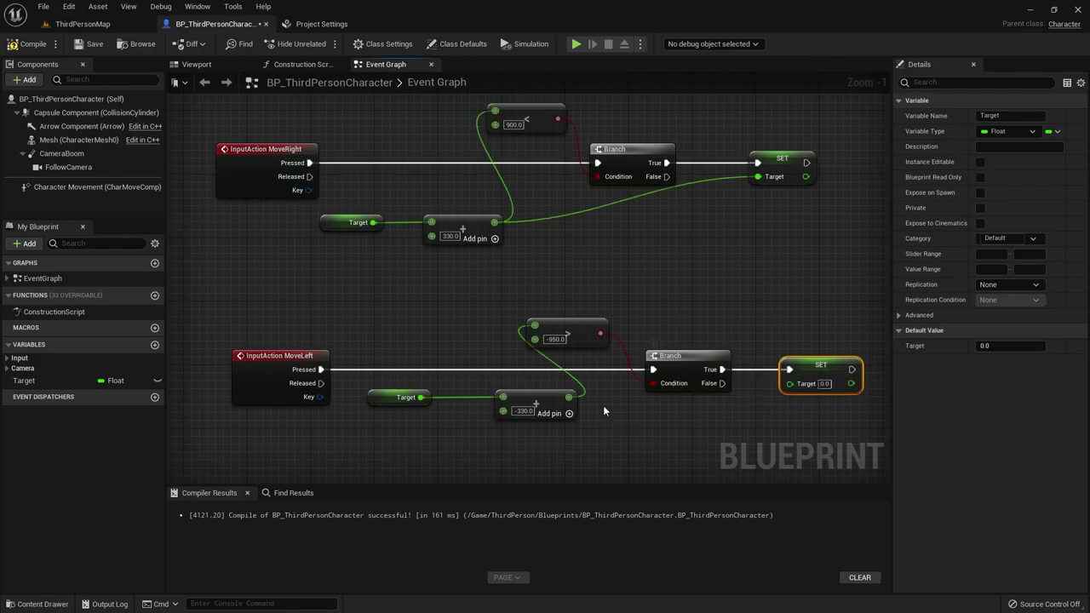
drag(569, 398, 790, 384)
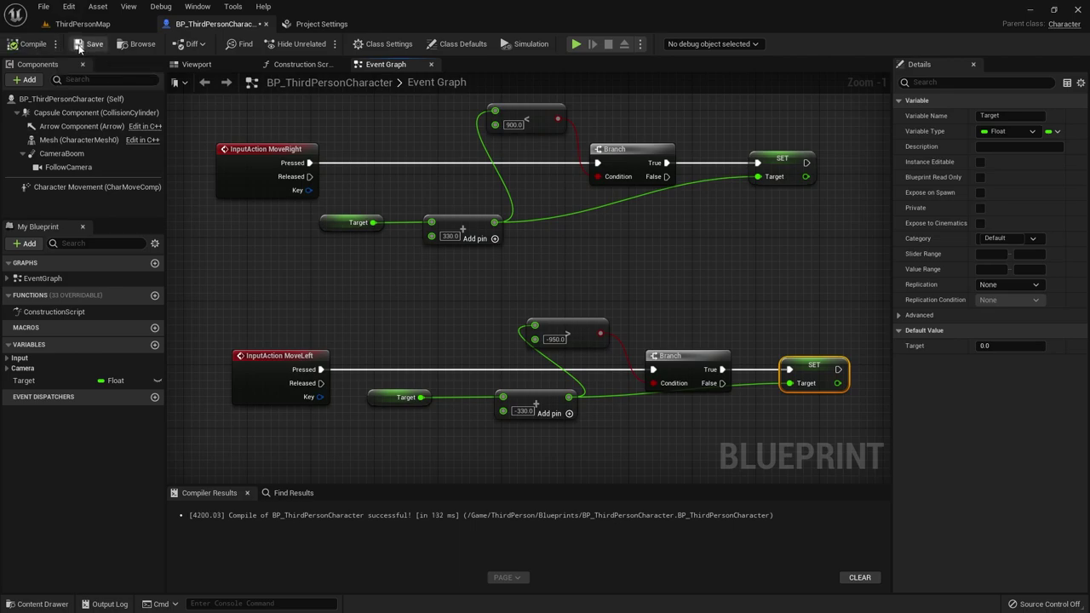
Save the character blueprint and return to the ThirdPersonMap level.
click(79, 48)
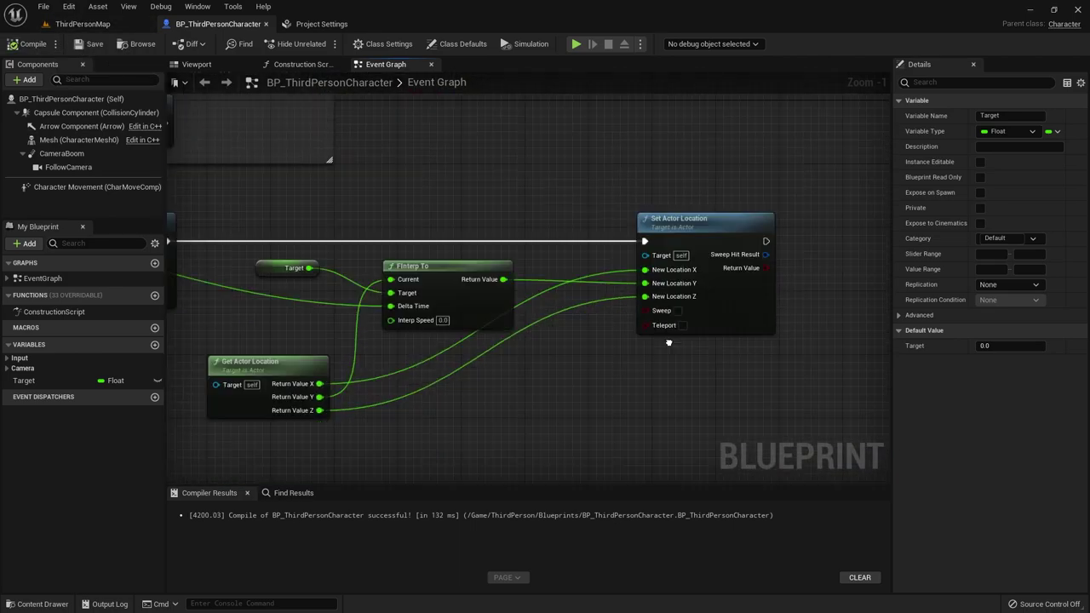
scroll(510, 277, up, 1)
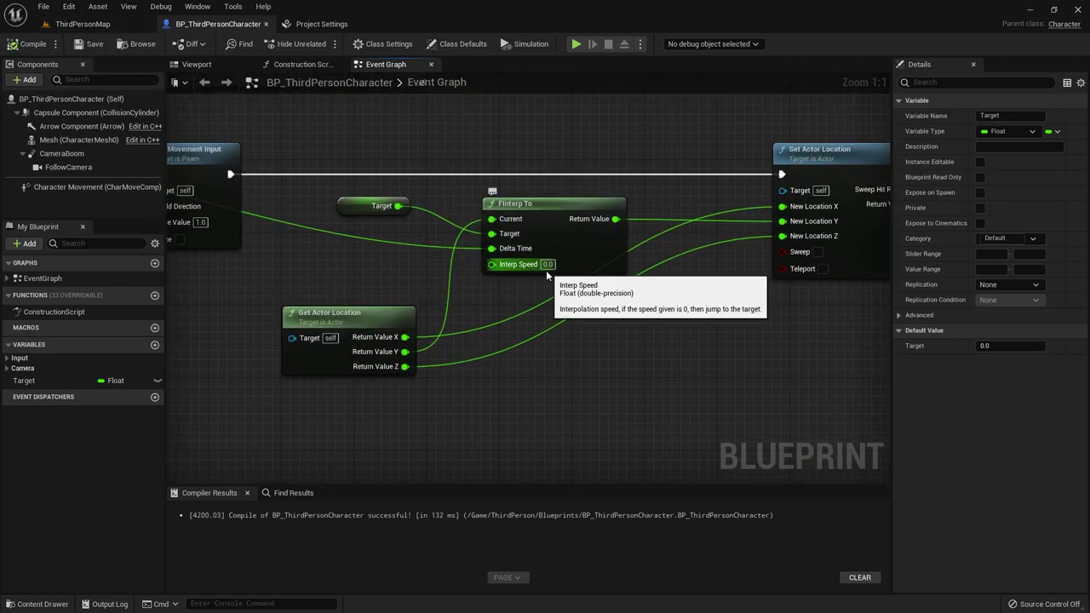
click(64, 23)
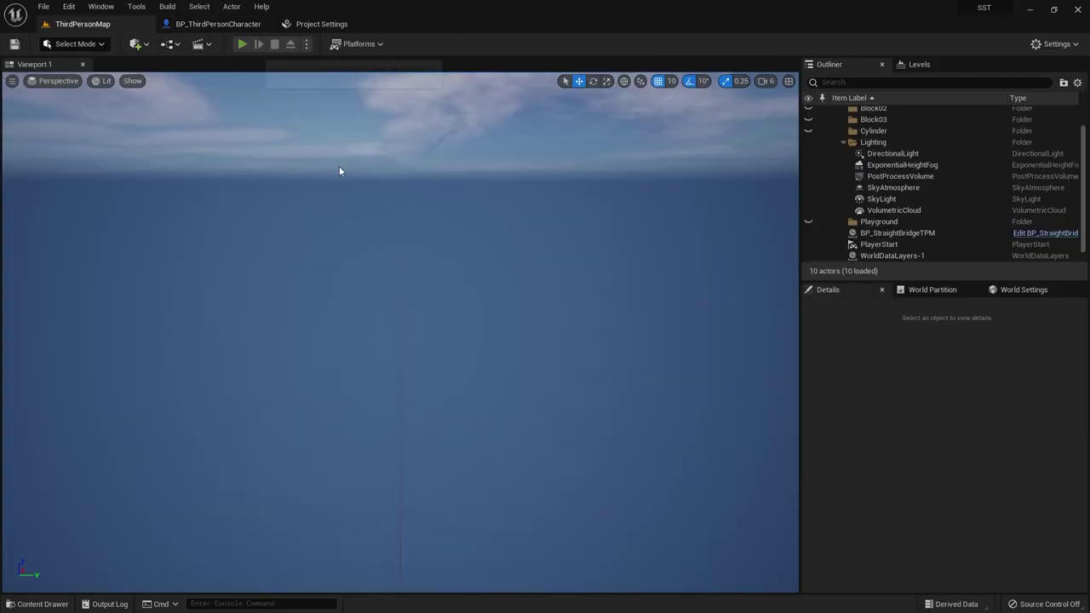
Play-test the level briefly, stop, and go back to BP_ThirdPersonCharacter's Event Graph.
key(alt+p)
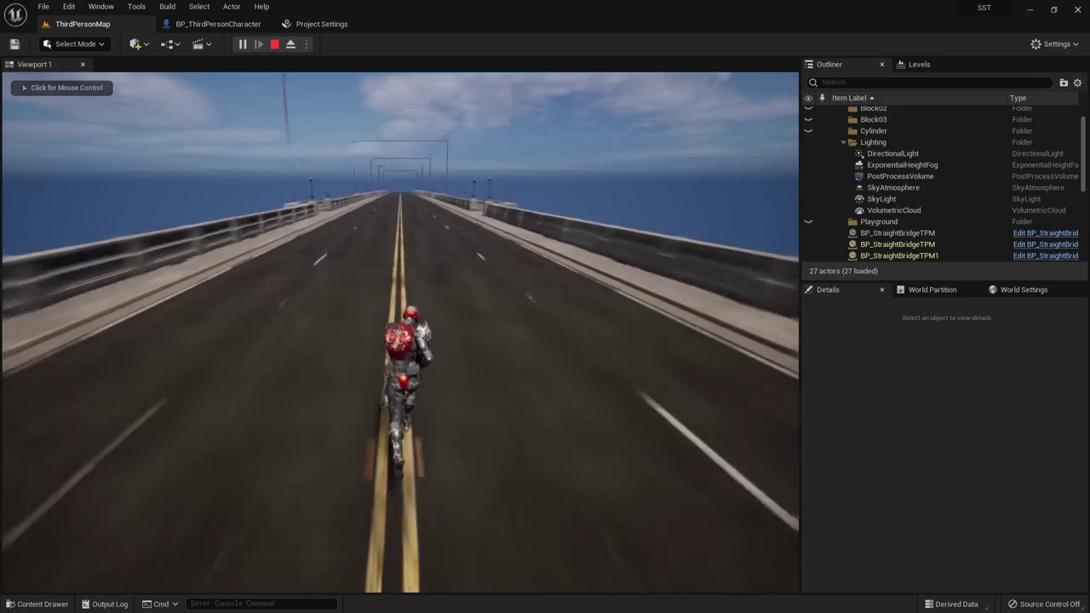
click(401, 332)
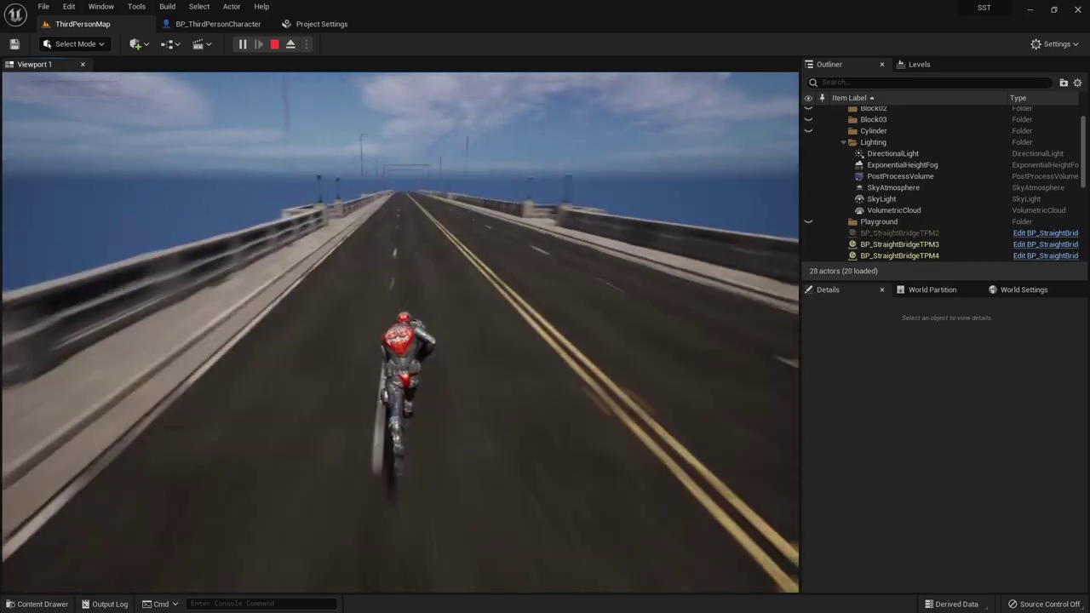
key(shift+F1)
key(Escape)
click(218, 24)
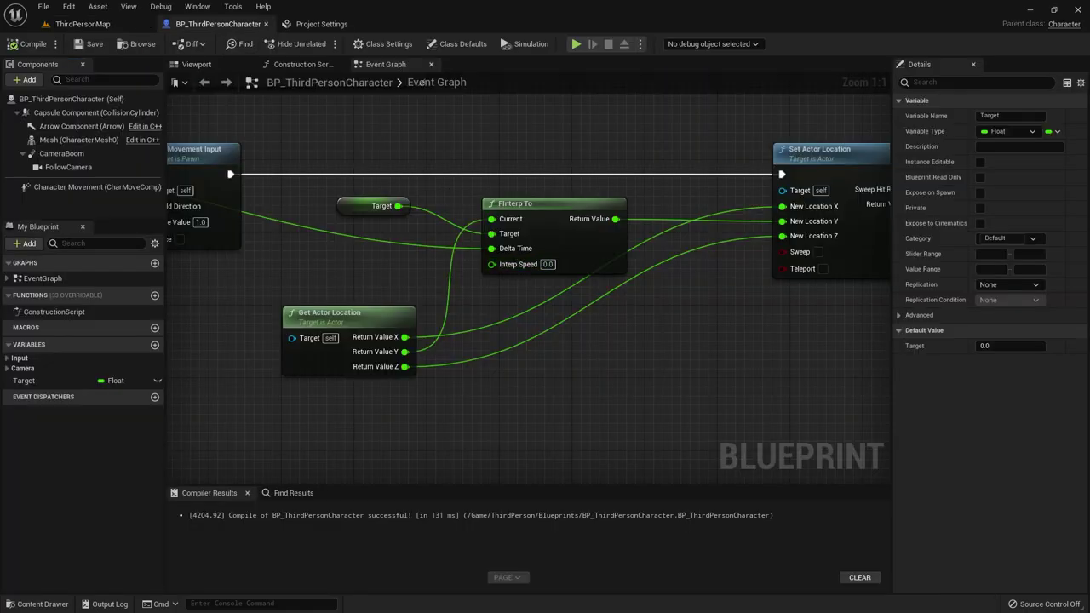
Add an Event BeginPlay node that runs a new SET Target node.
right_drag(450, 328, 431, 462)
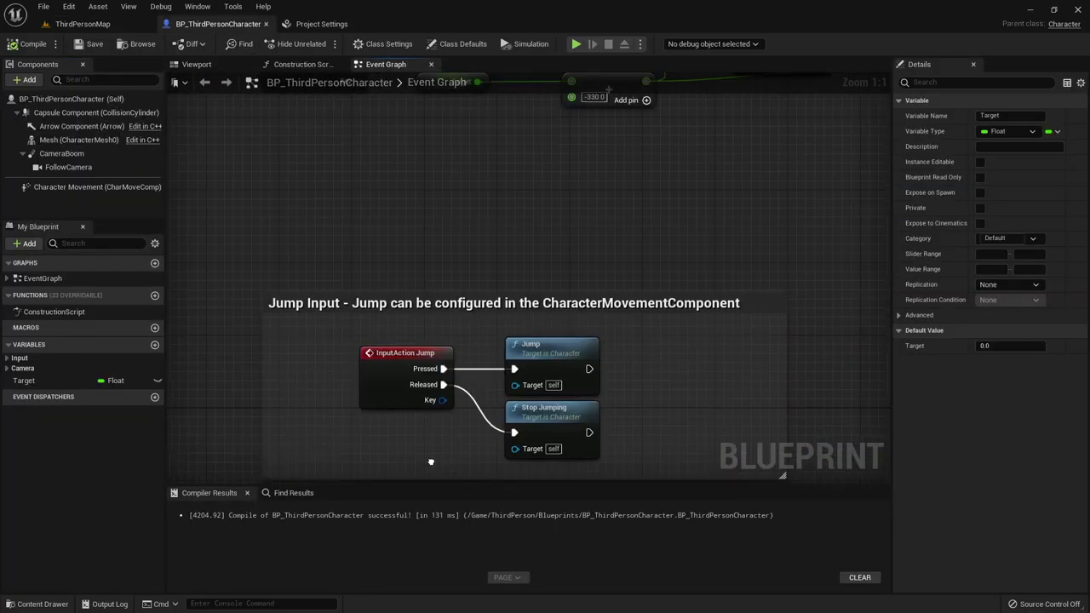
scroll(465, 335, down, 4)
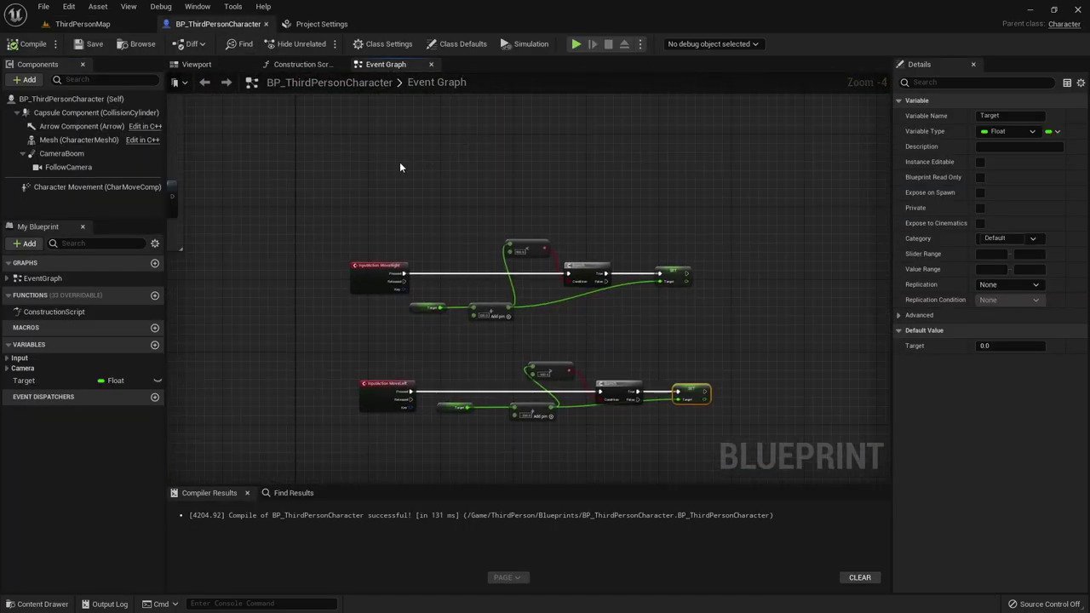
right_click(400, 167)
text(event)
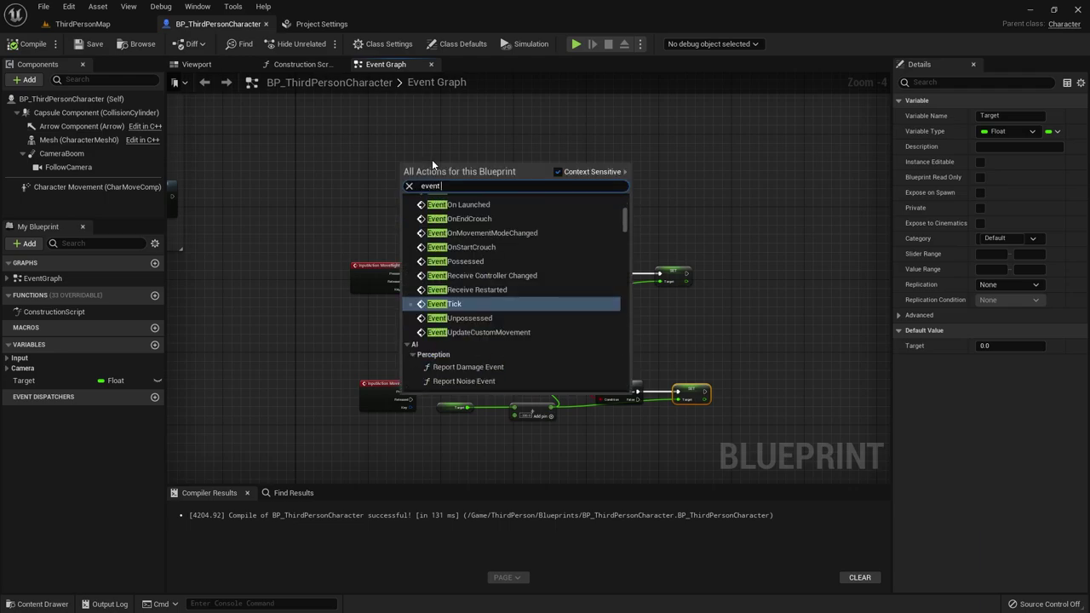
text( begin)
key(Return)
scroll(443, 223, up, 4)
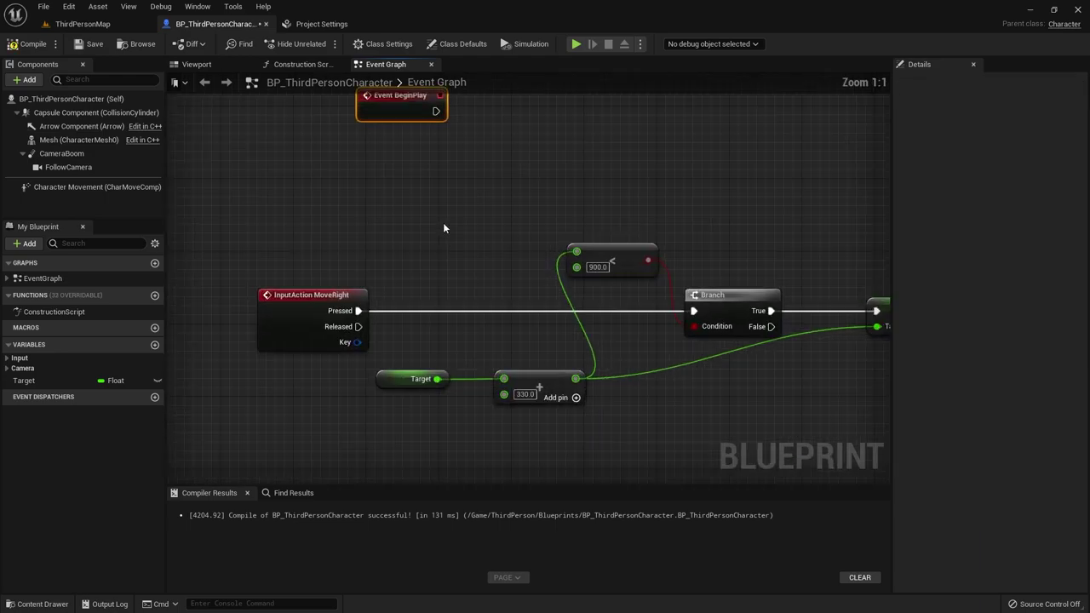
right_drag(443, 228, 426, 305)
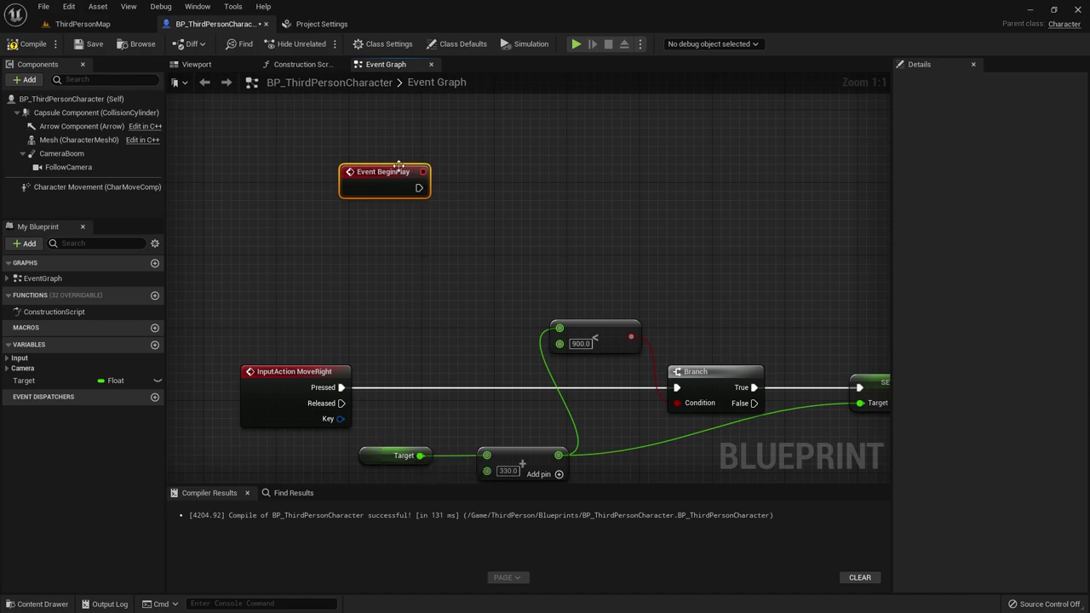
drag(398, 167, 317, 166)
drag(24, 381, 417, 186)
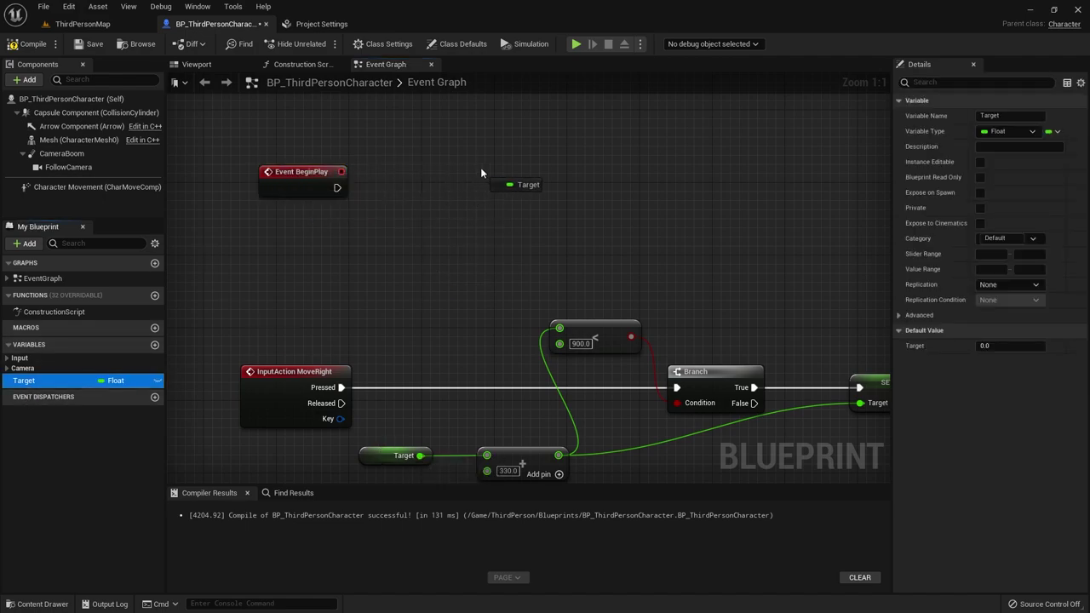
drag(481, 173, 496, 180)
click(511, 203)
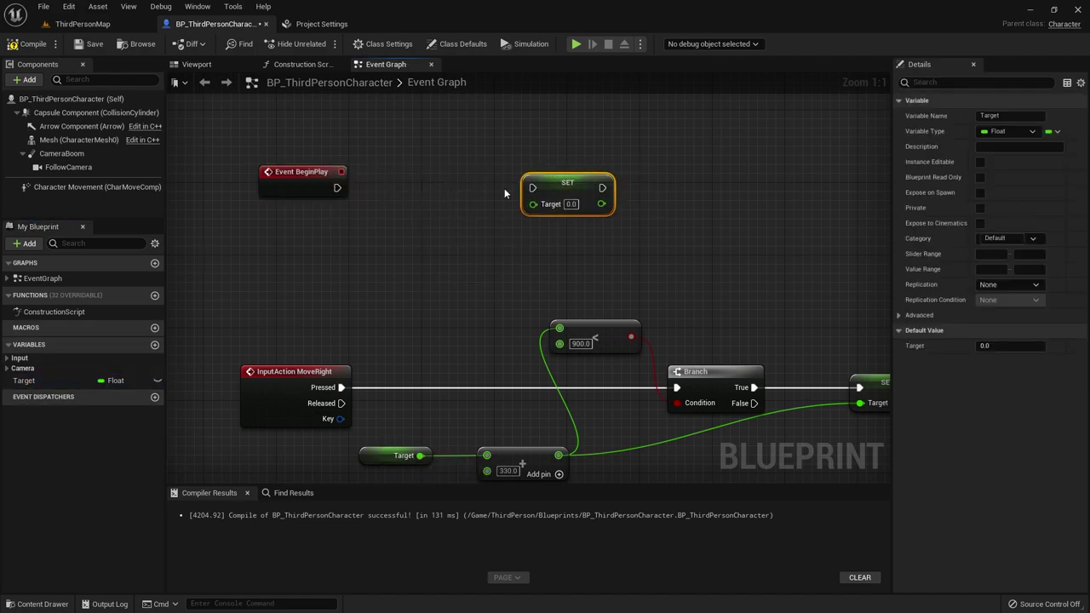
drag(337, 188, 533, 187)
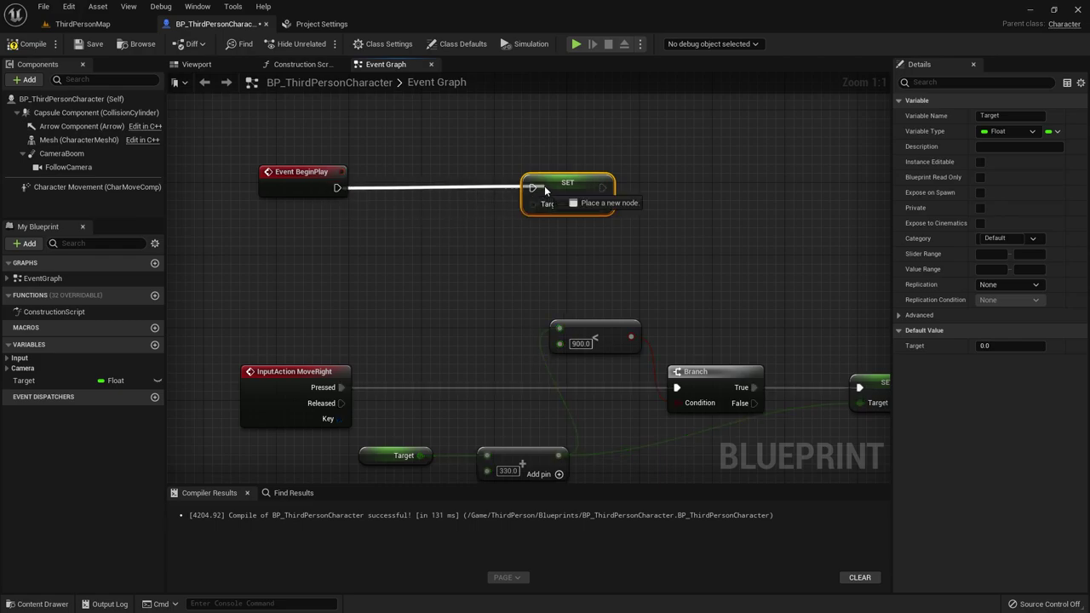
Feed Get Actor Location's split Return Value Y into Target, then frame PlayerStart on the bridge.
right_click(382, 227)
text(get actor)
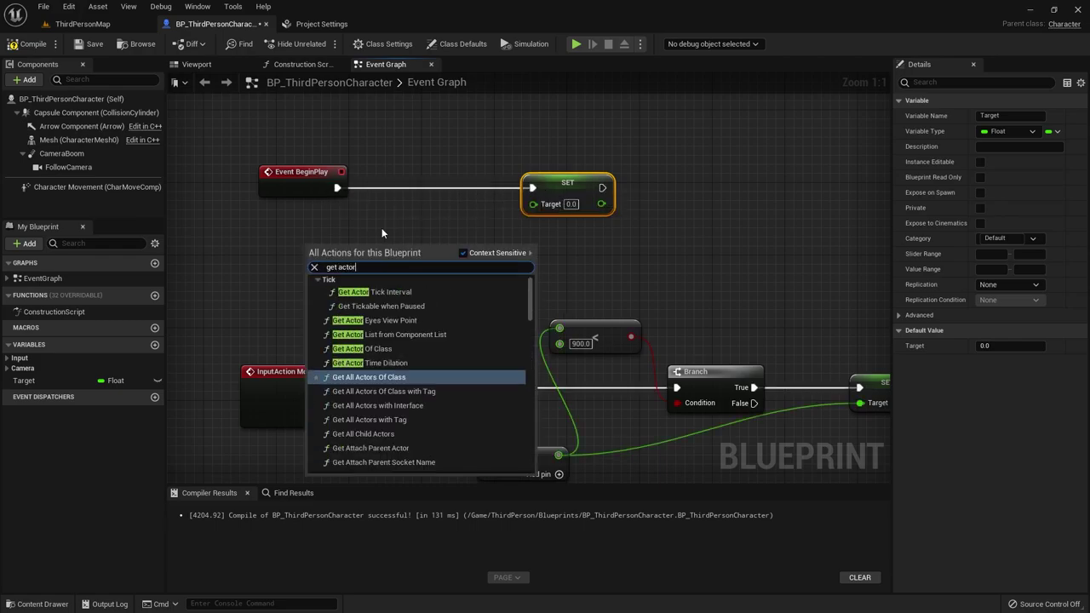
text( location)
key(Return)
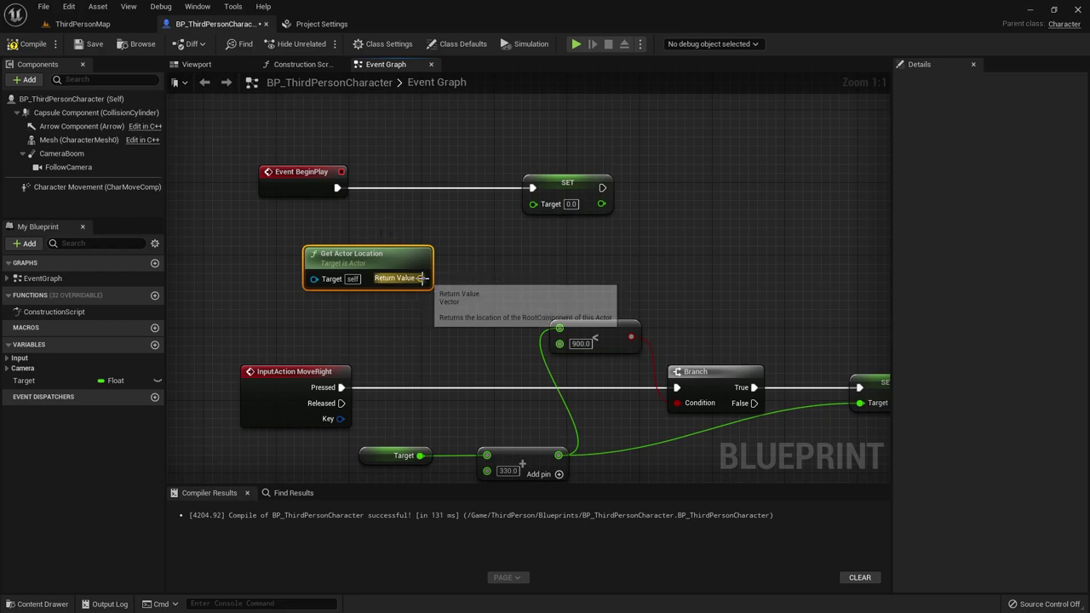
right_click(421, 278)
click(464, 315)
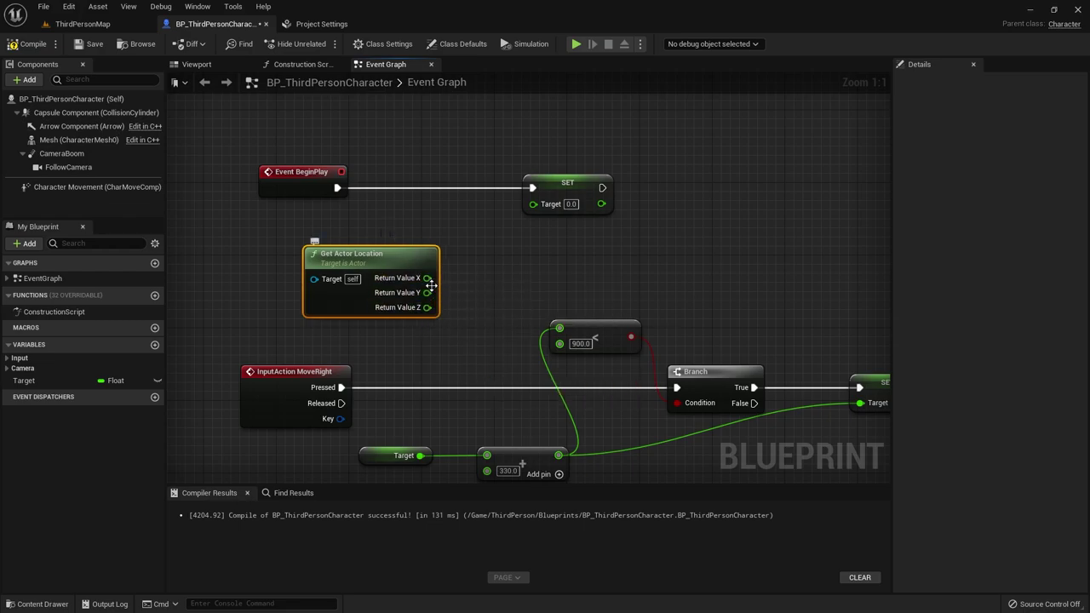
drag(427, 292, 533, 203)
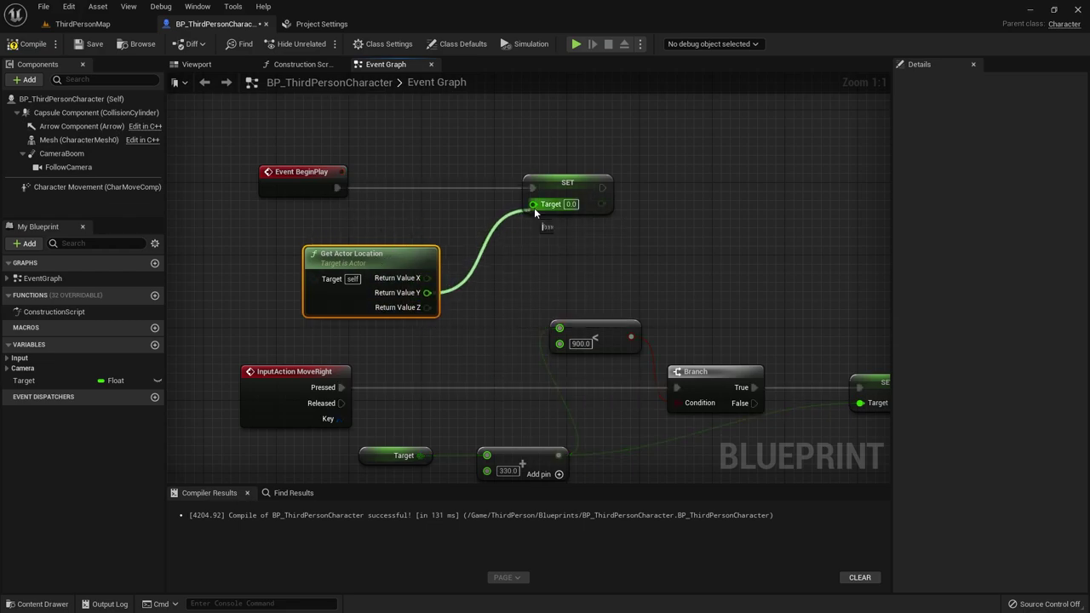
click(64, 24)
double_click(879, 244)
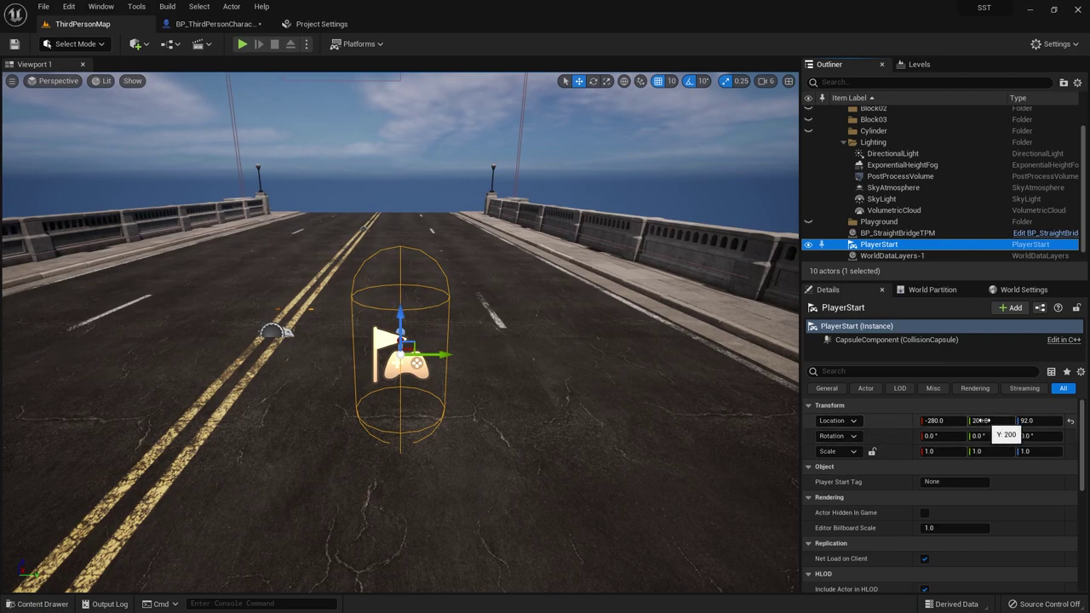
Compare the Target variable's default value with PlayerStart's position in the level.
click(222, 23)
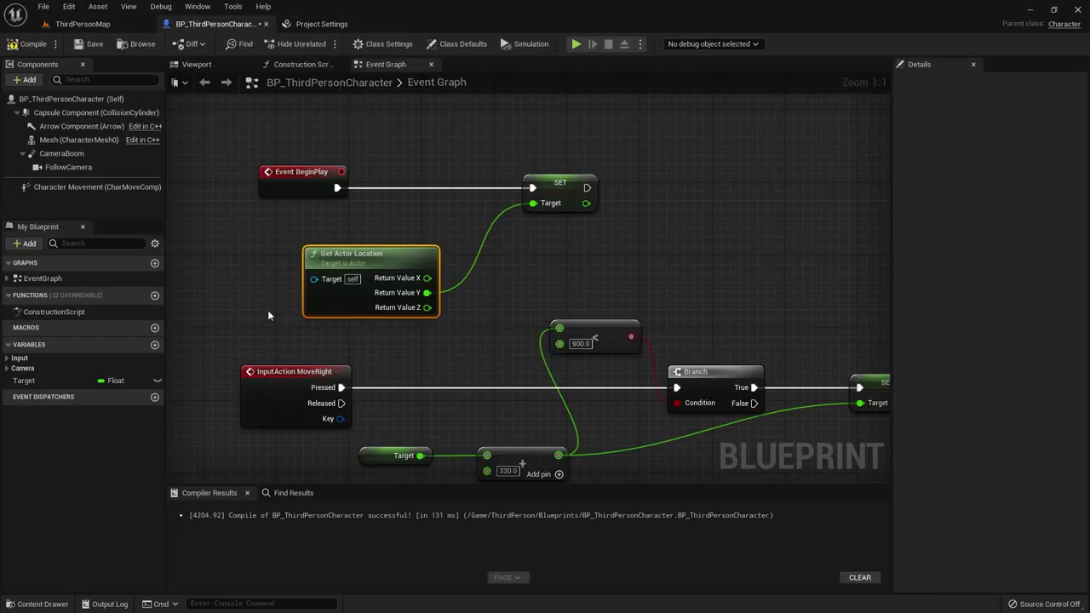
click(25, 381)
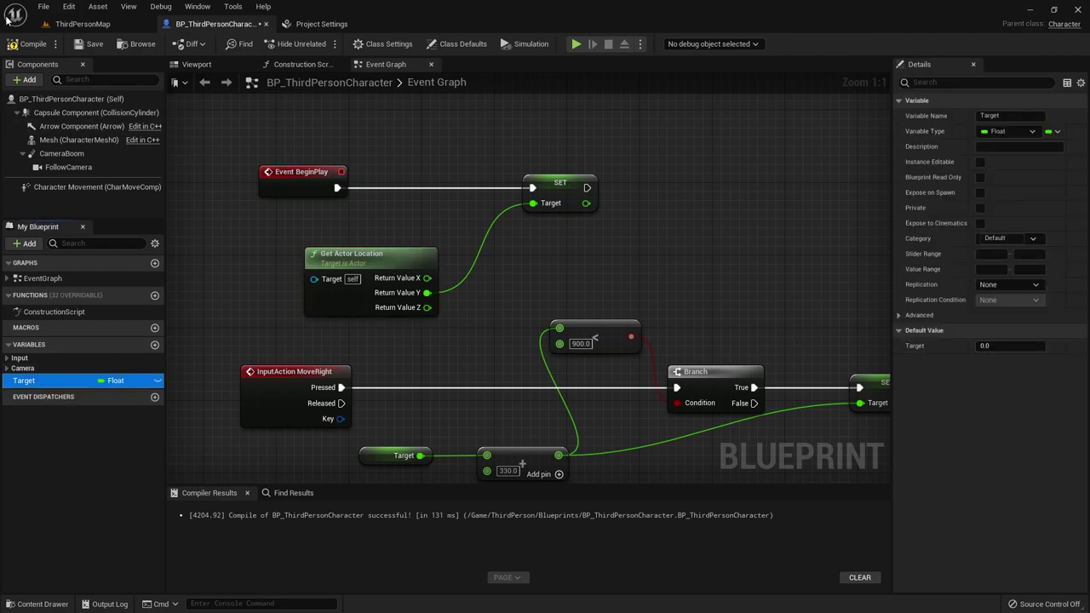
click(83, 24)
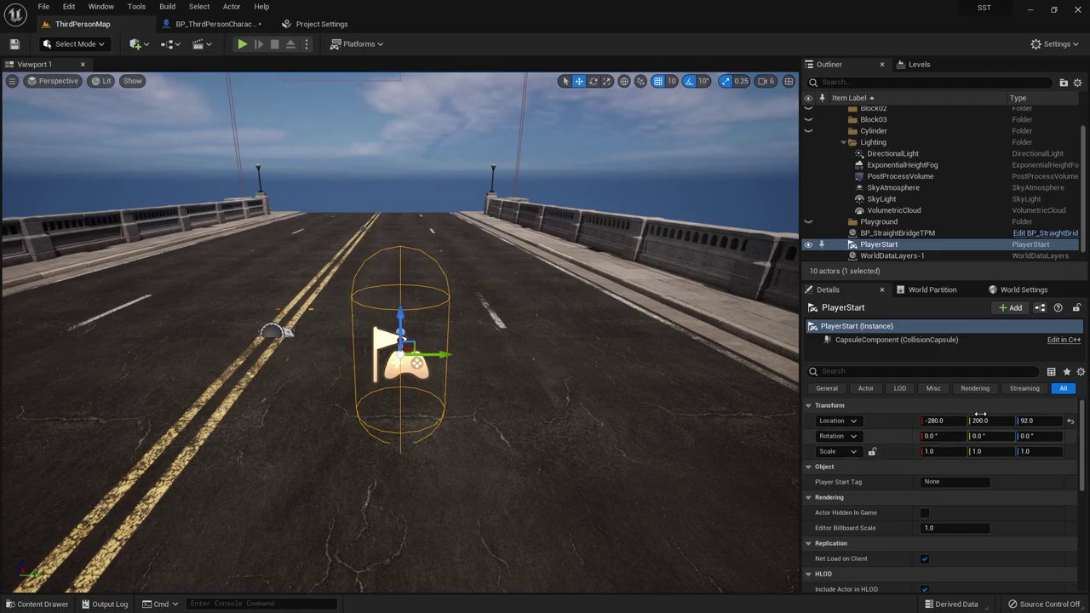
Tidy the BeginPlay nodes, inspect Target's properties, and return to ThirdPersonMap.
click(213, 25)
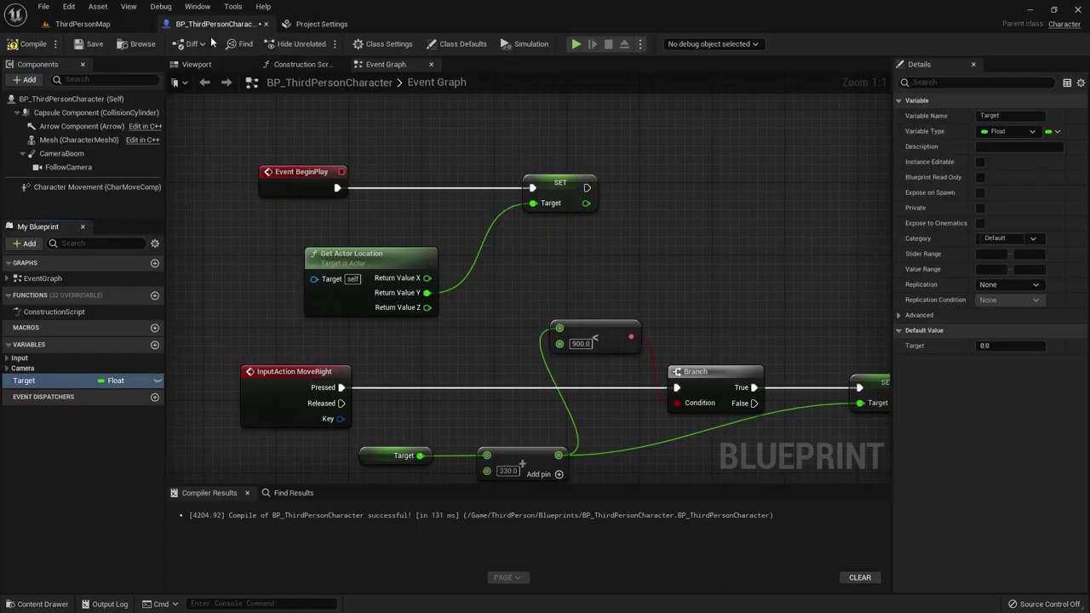
drag(350, 262, 367, 235)
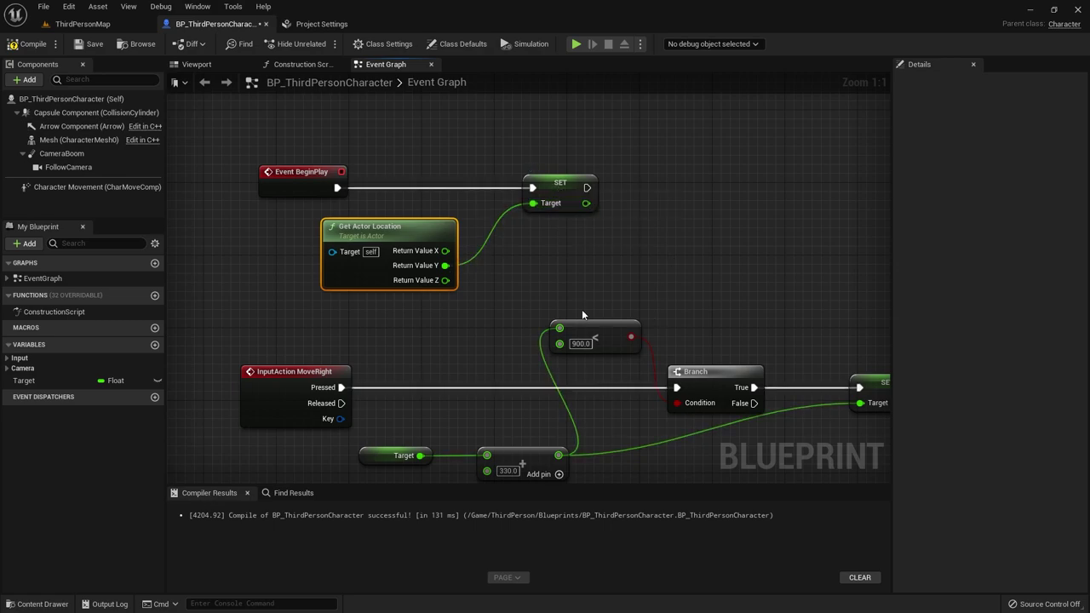
drag(303, 190, 273, 190)
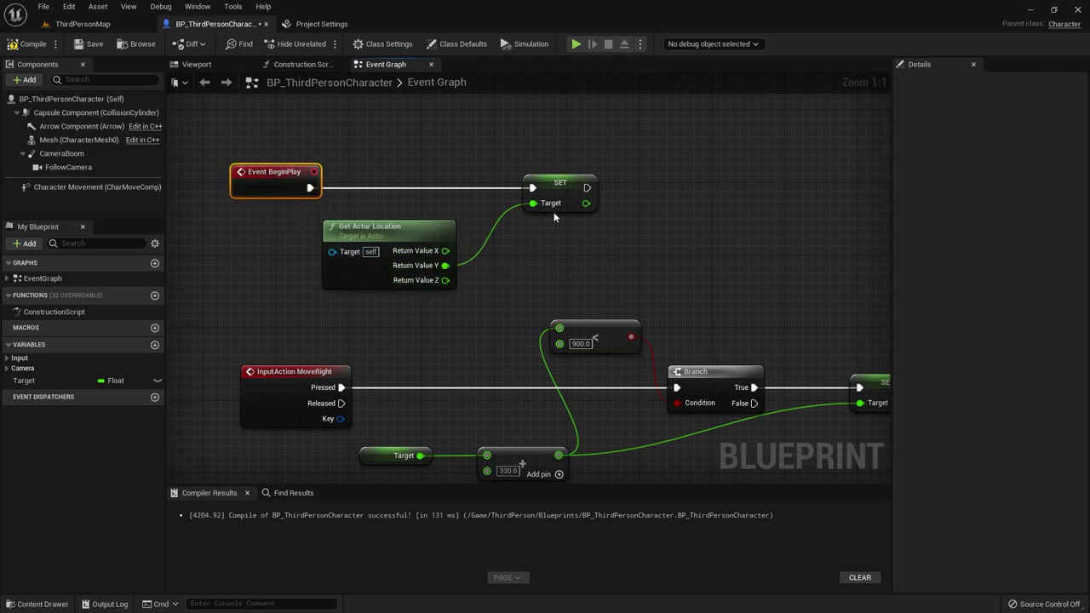
right_drag(714, 332, 654, 172)
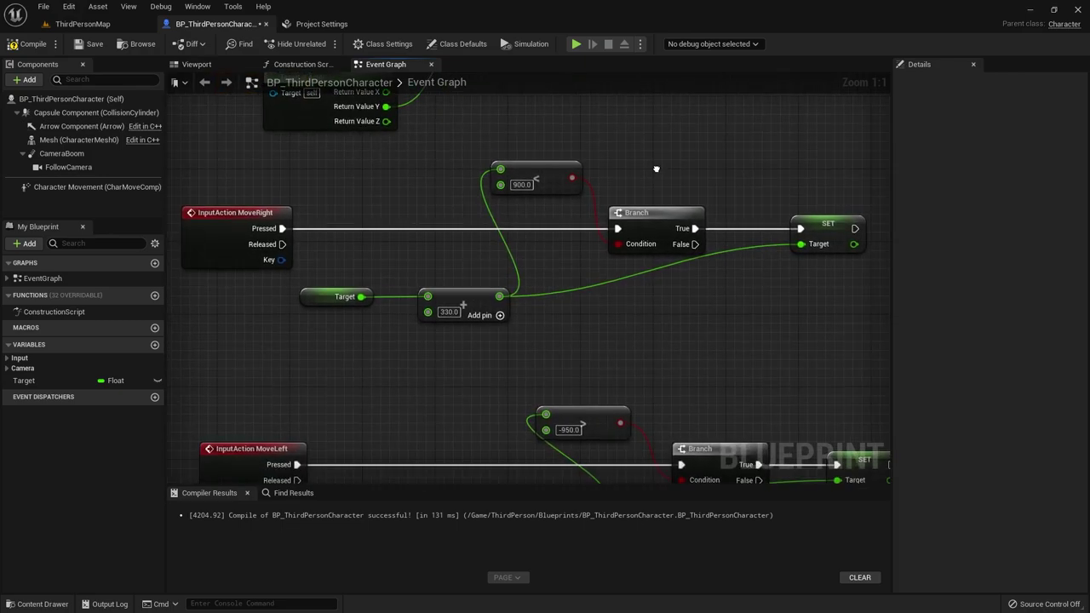
click(308, 303)
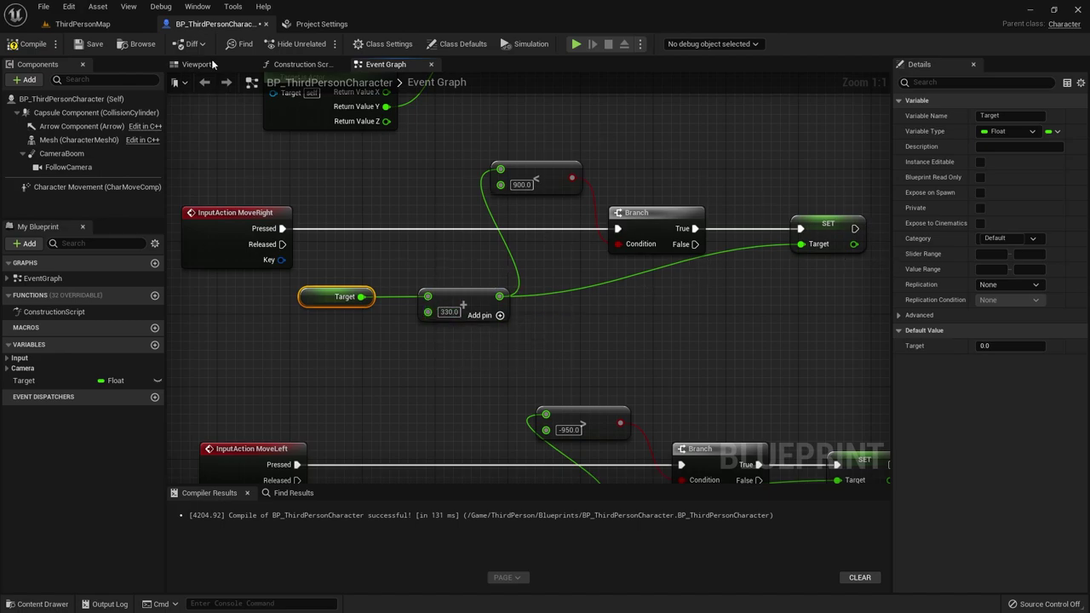
click(68, 24)
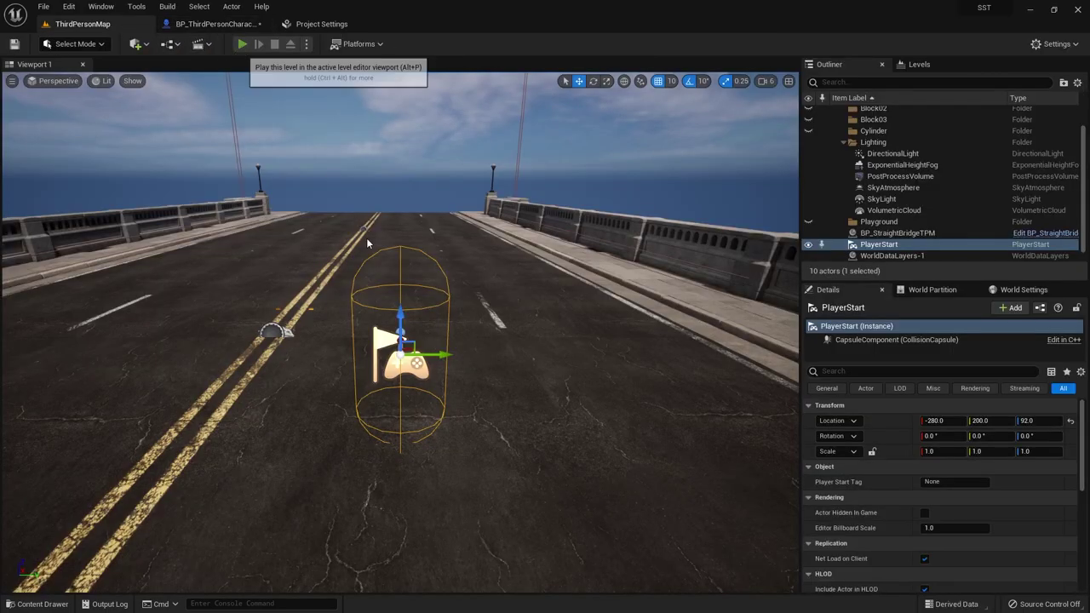
Run a quick play test, then return to the Event Graph's FInterp To movement nodes.
key(alt+p)
key(w)
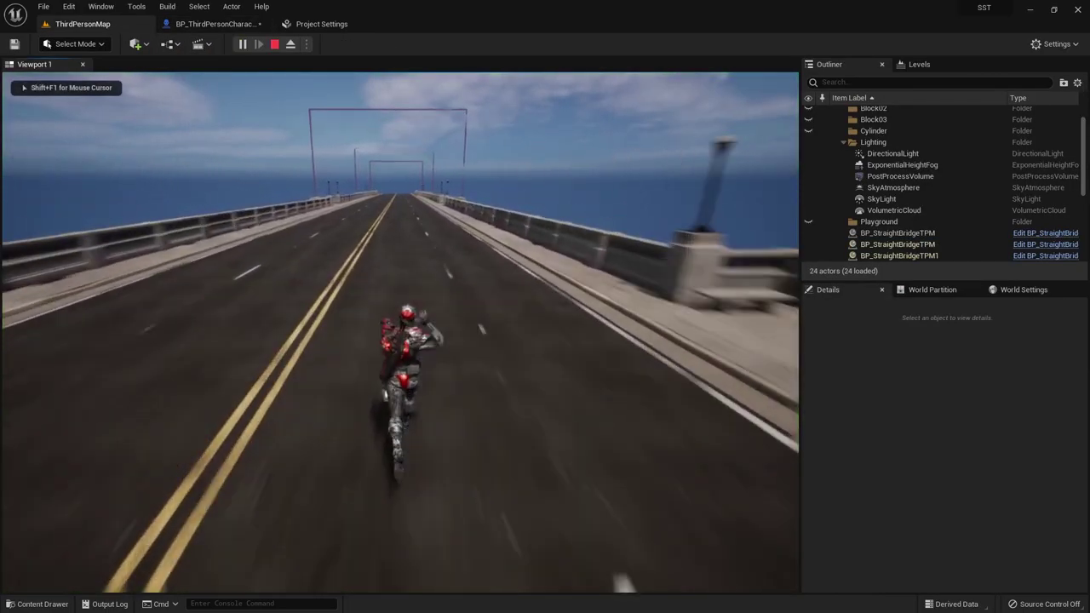
key(Escape)
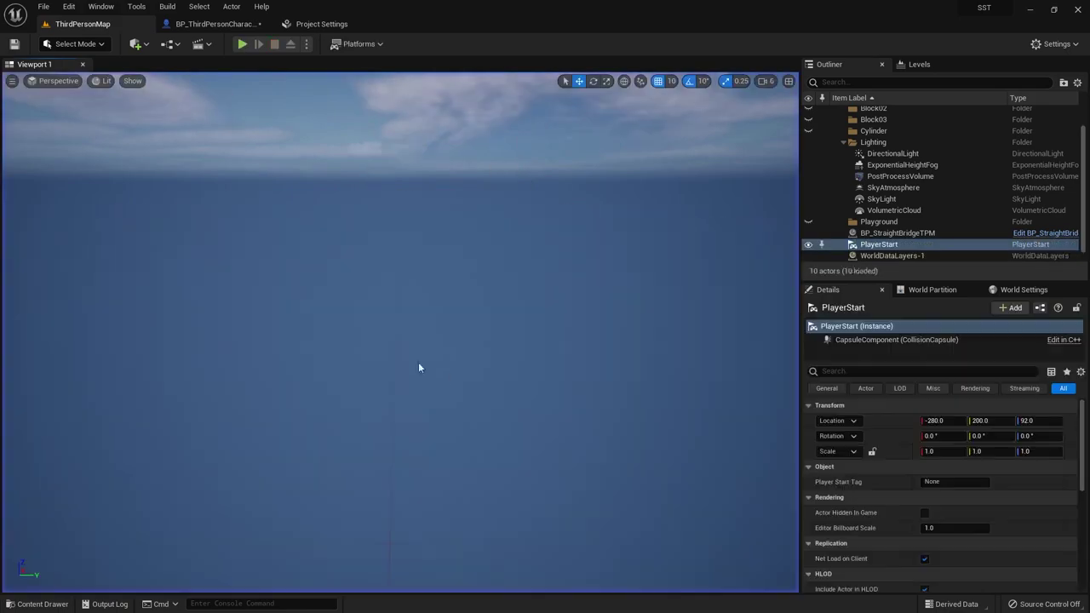
click(213, 24)
mouse_move(733, 477)
right_down()
mouse_move(668, 378)
mouse_move(591, 362)
right_up()
scroll(591, 362, up, 2)
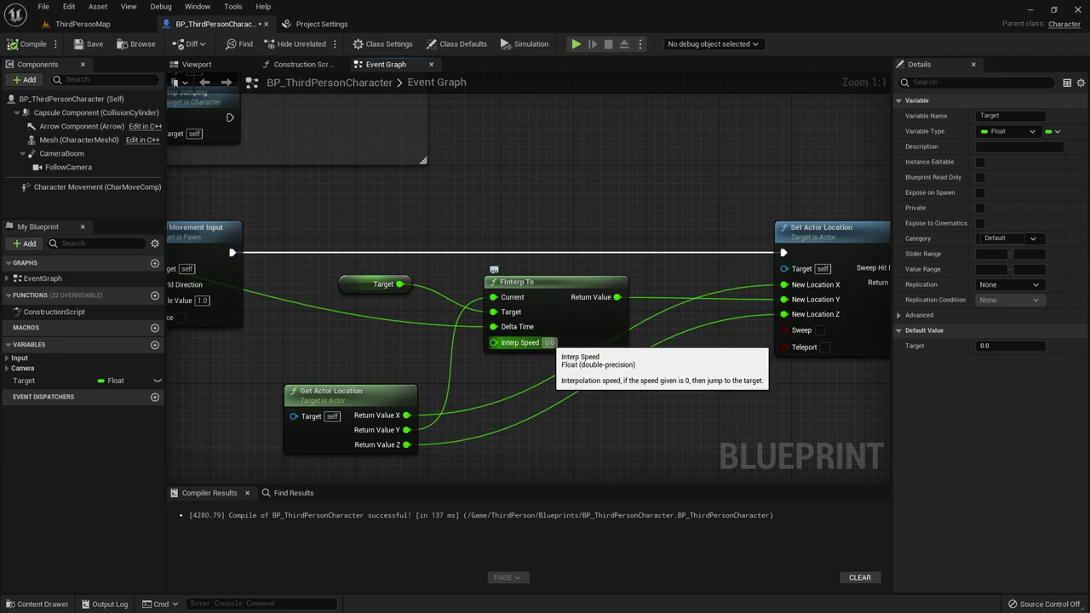
Set FInterp To's Interp Speed to 7.0 and go back to the ThirdPersonMap level.
click(549, 343)
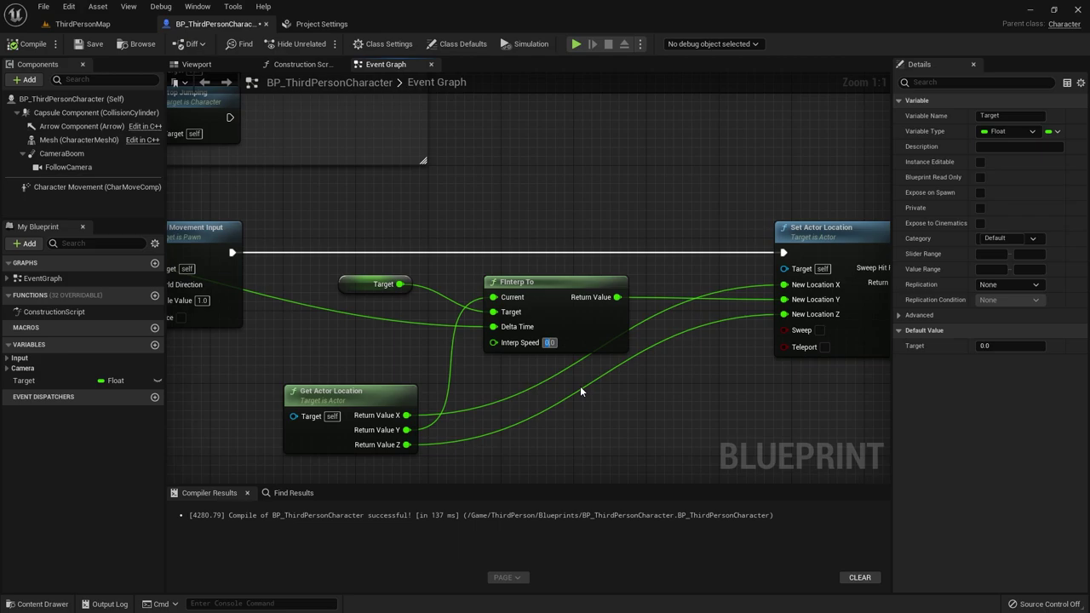
click(127, 24)
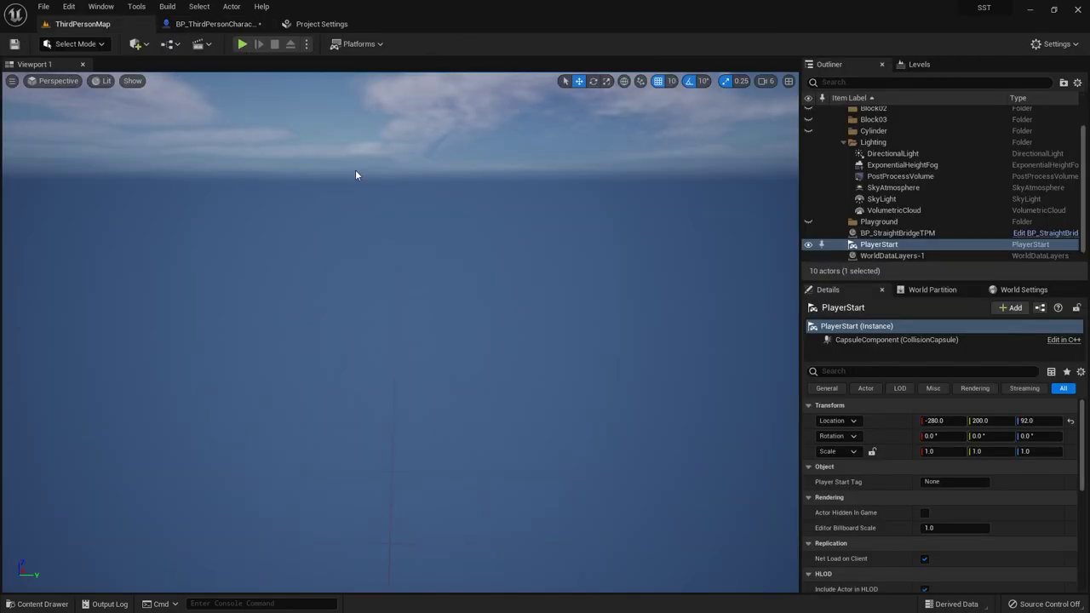
click(204, 24)
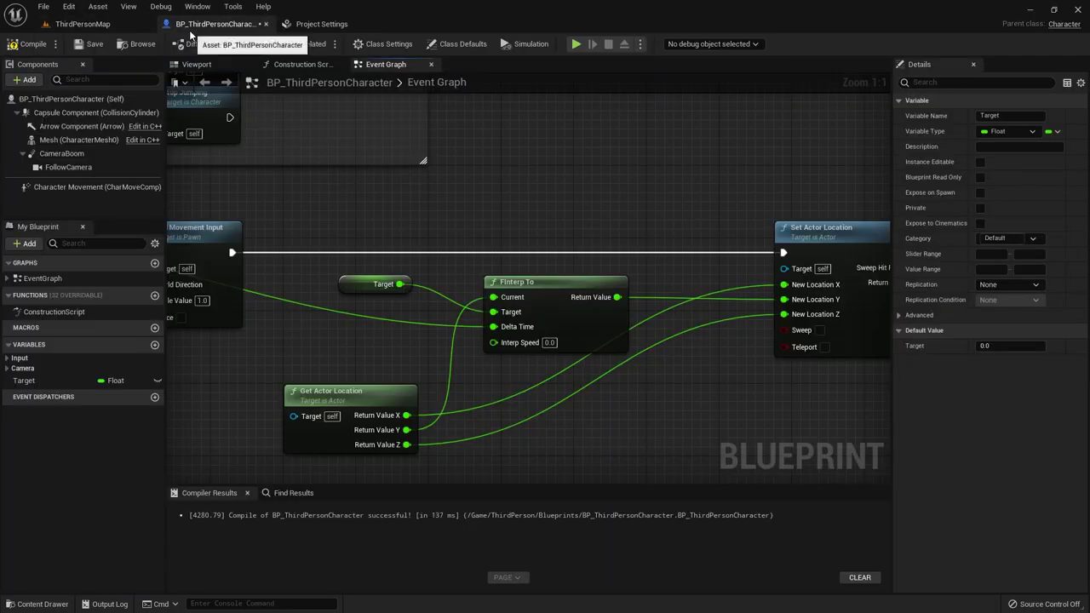
click(549, 342)
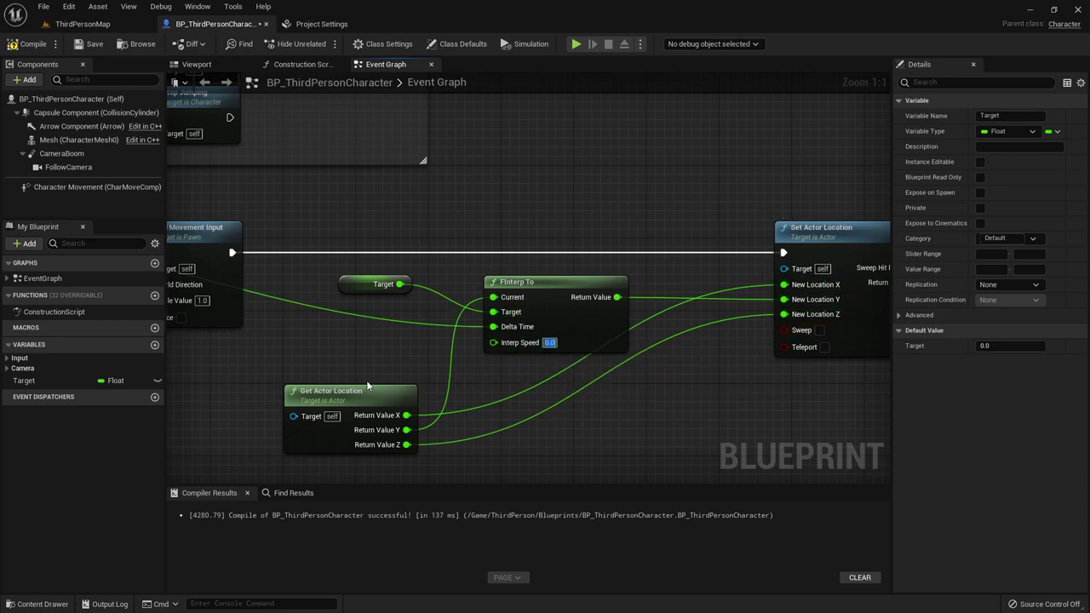
click(361, 288)
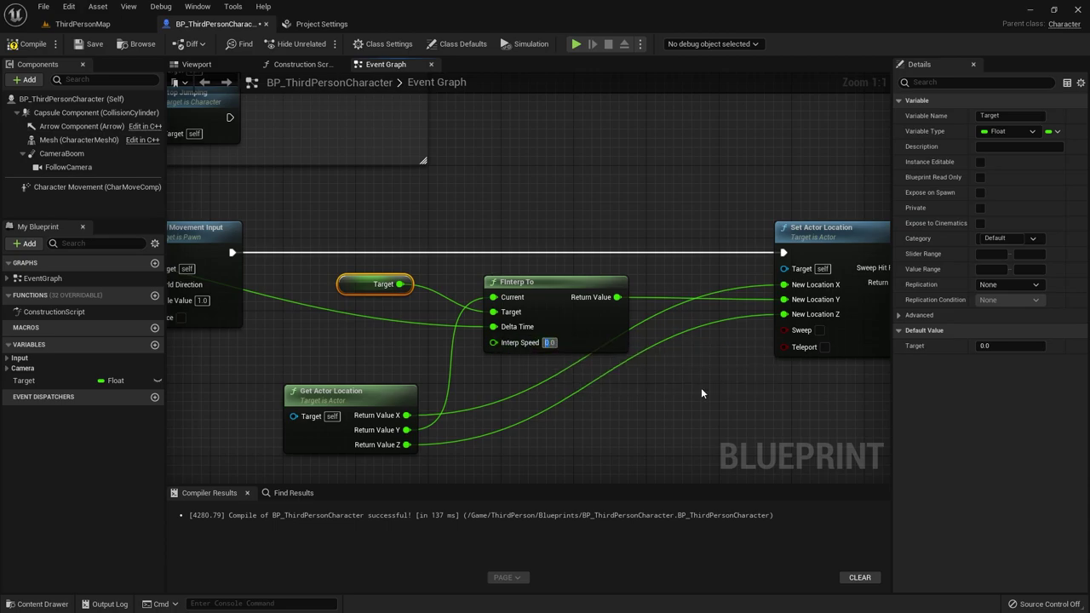
text(7)
key(Return)
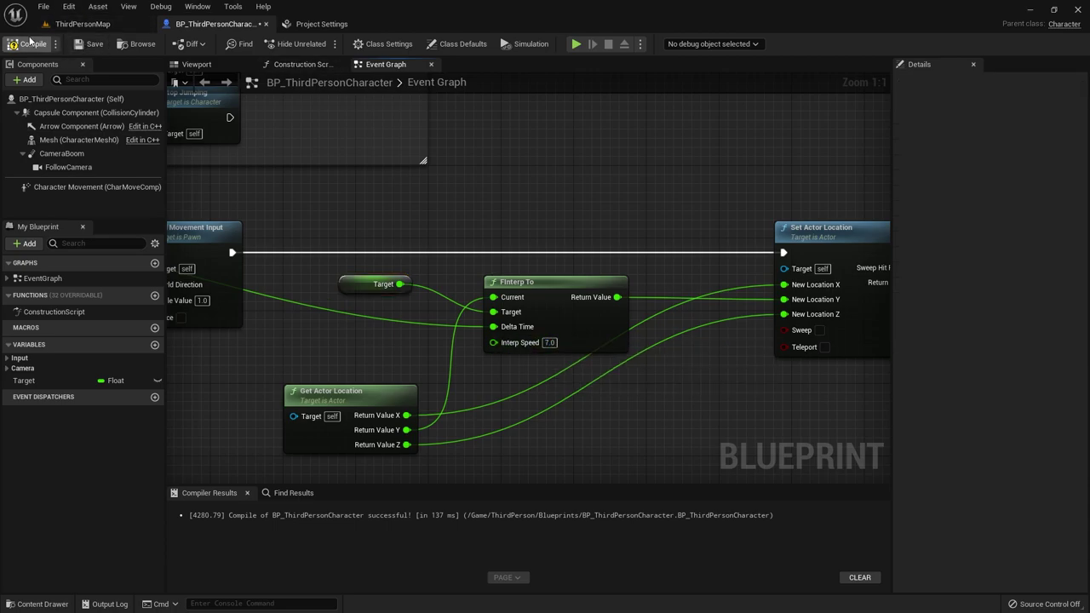
click(82, 24)
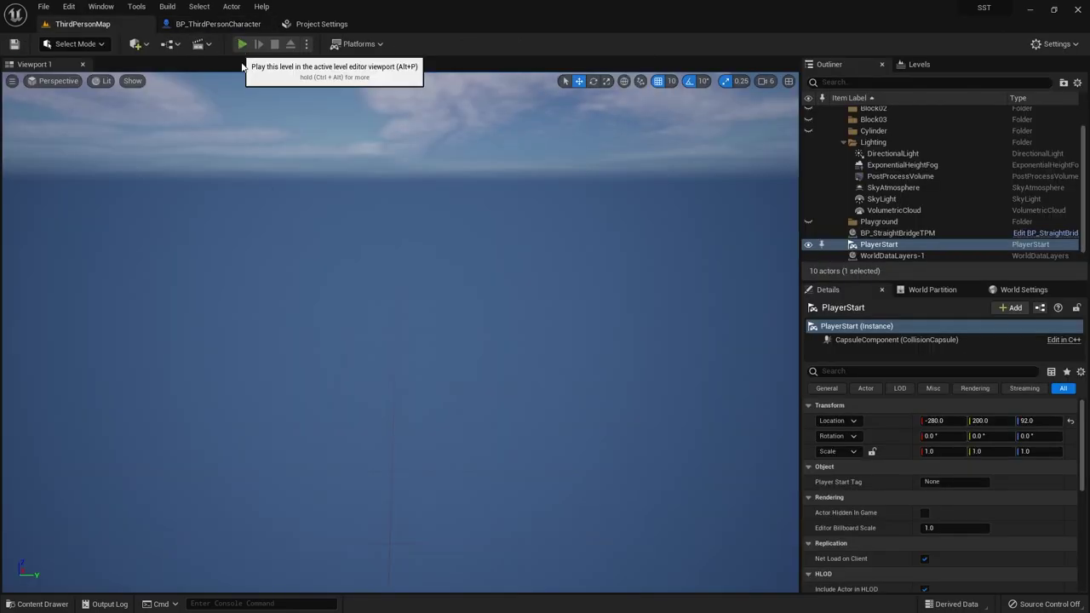
Play the level, moving the character with A and D between the left sidewalk, road and right sidewalk.
click(242, 44)
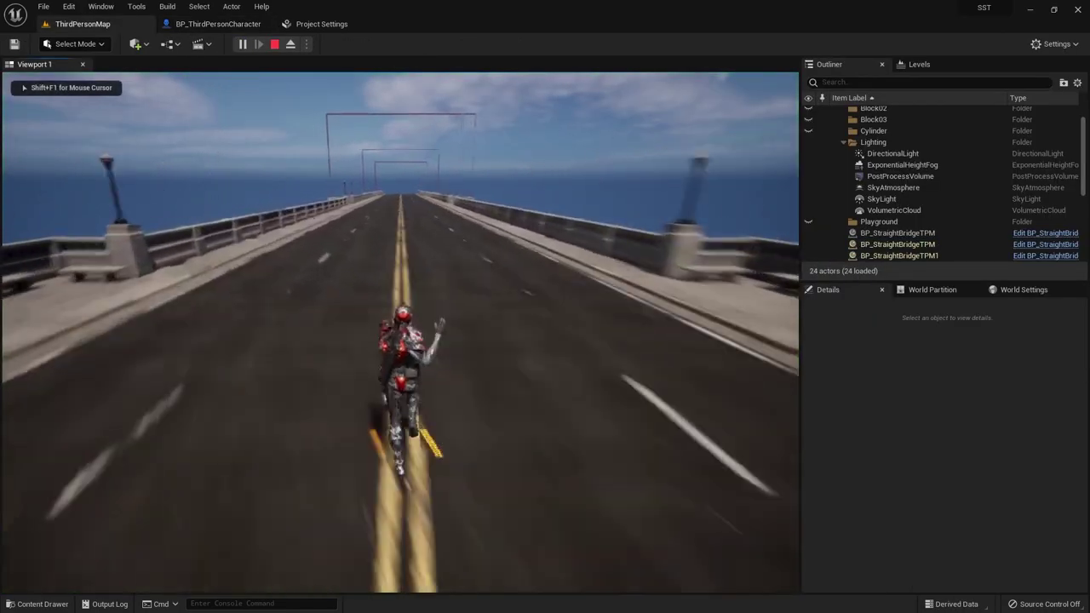
key(a)
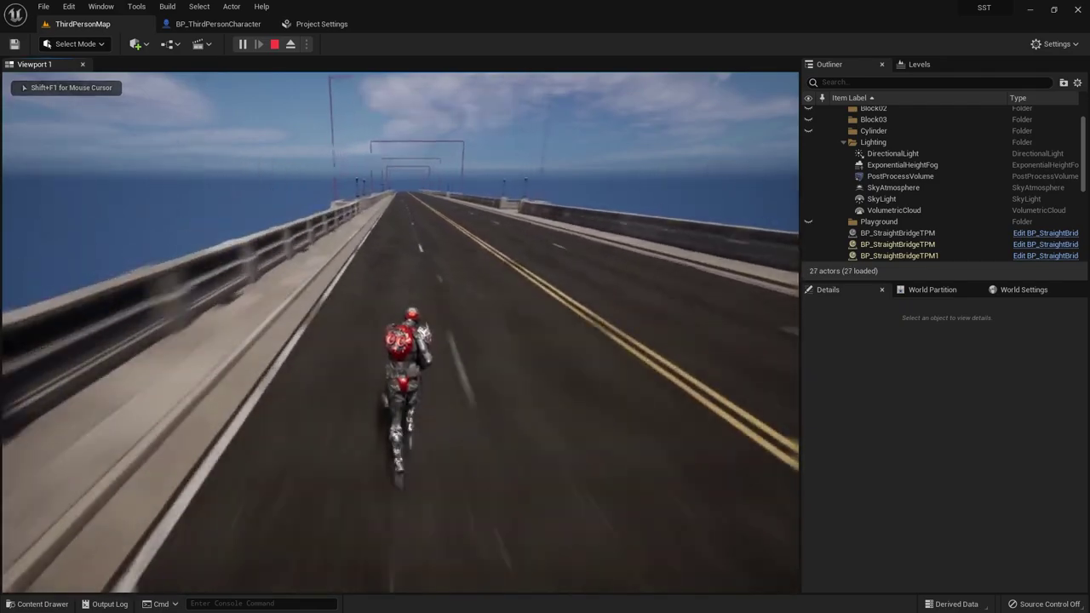
key(d)
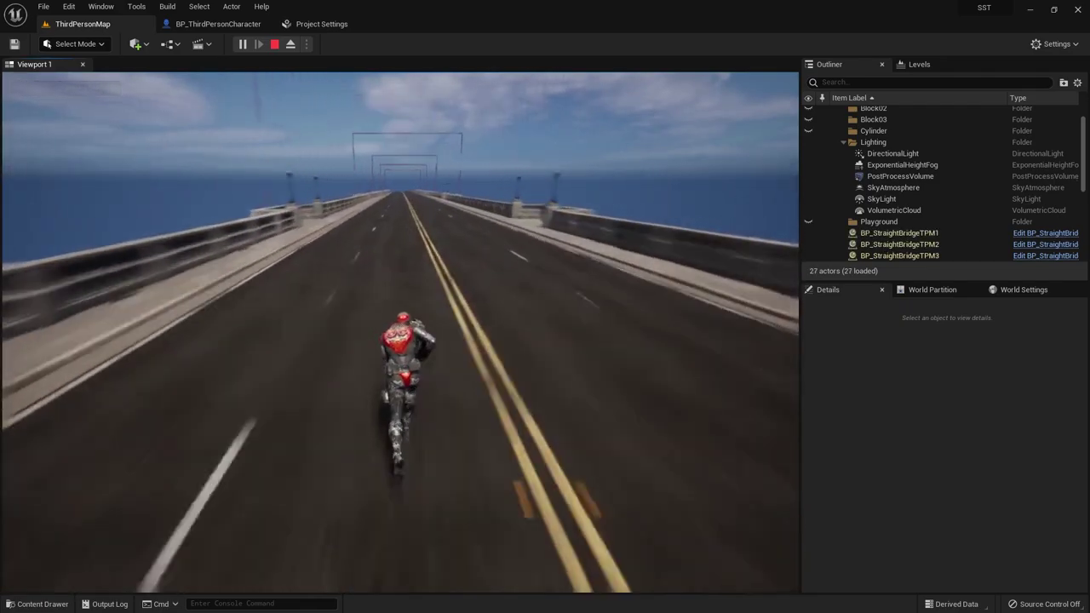
key(d)
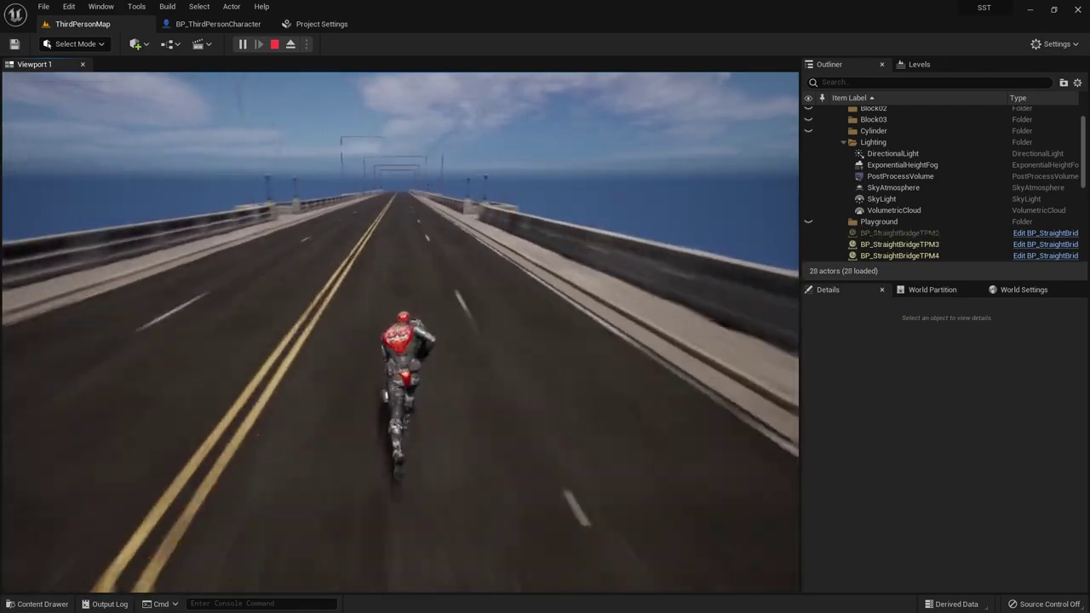
key(a)
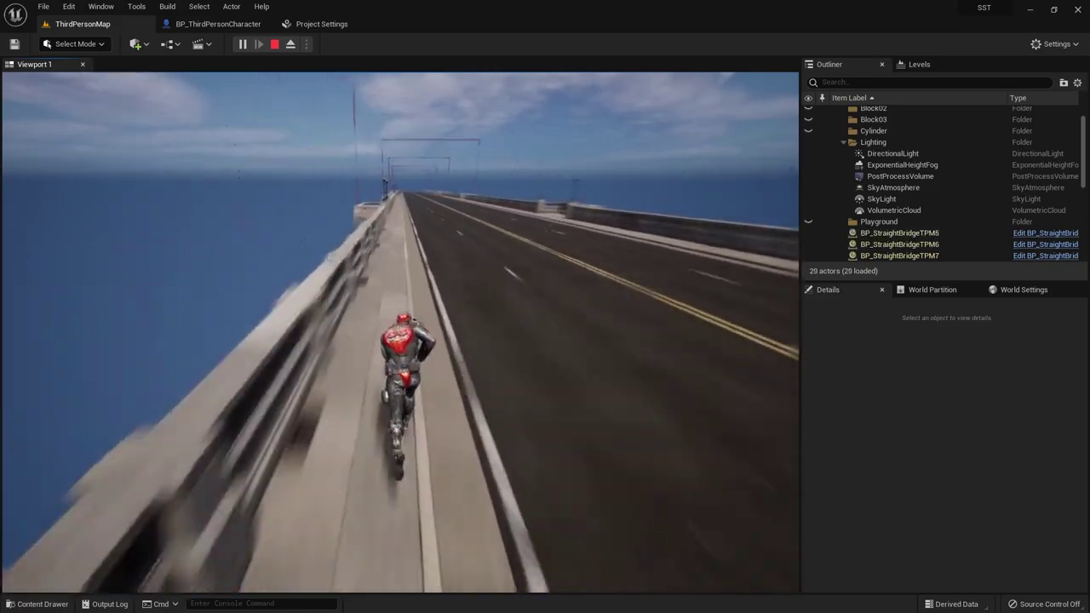
key(d)
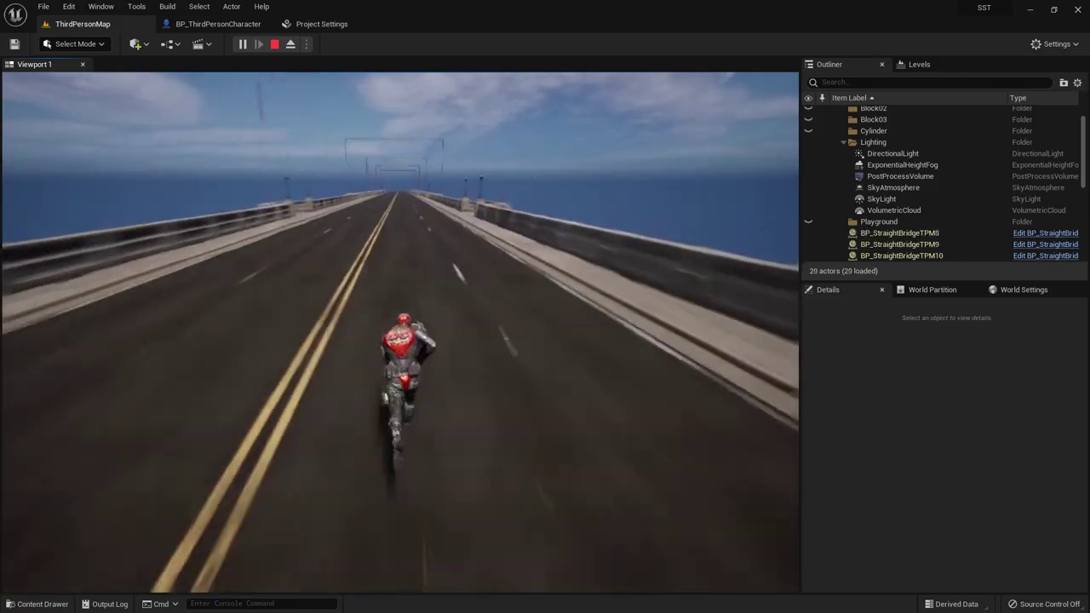
key(d)
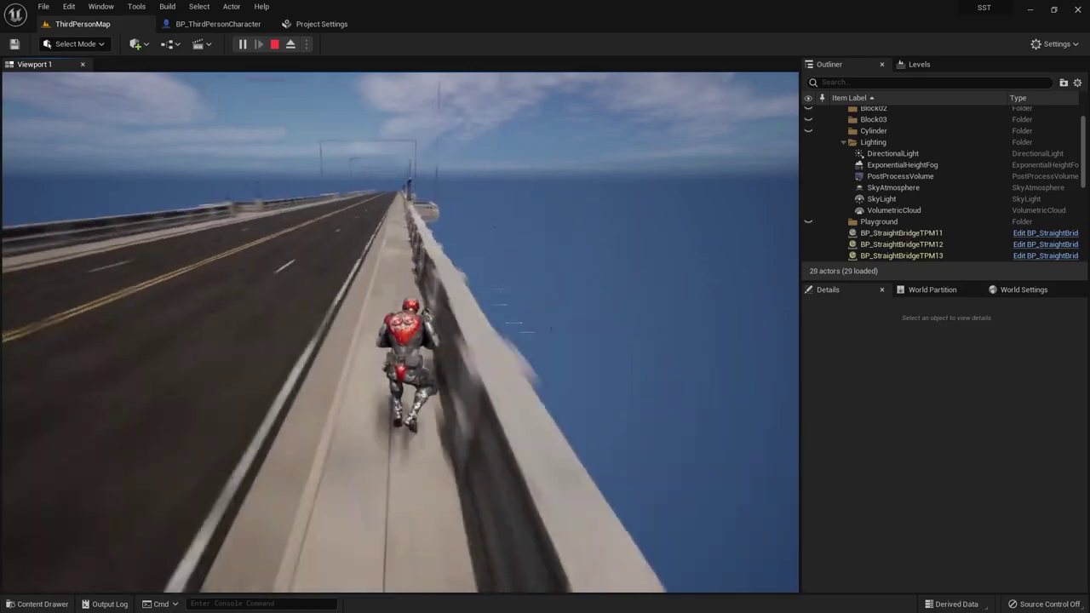
key(a)
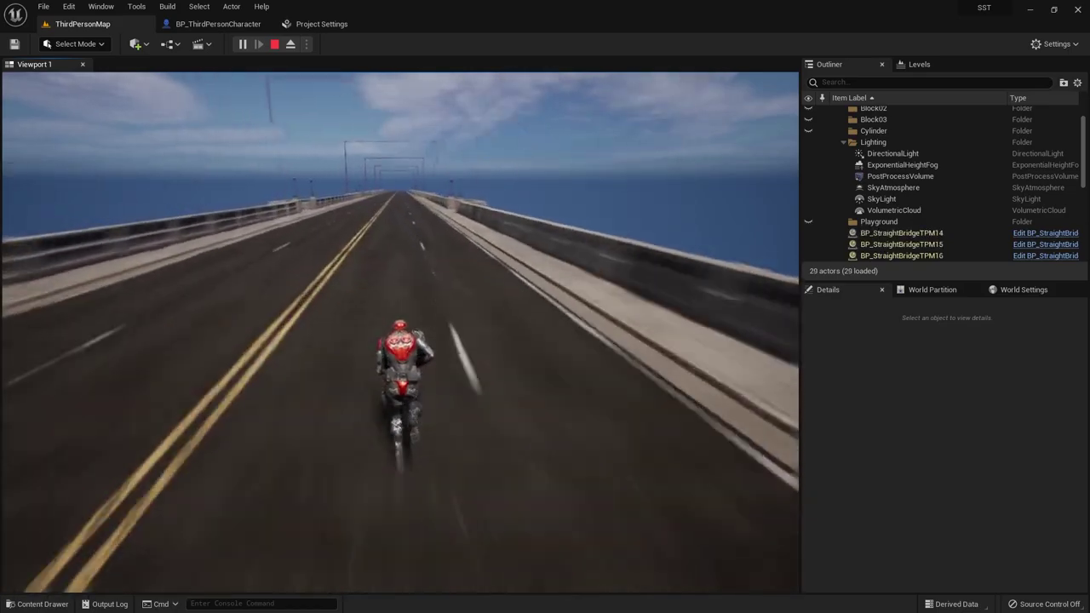
key(a)
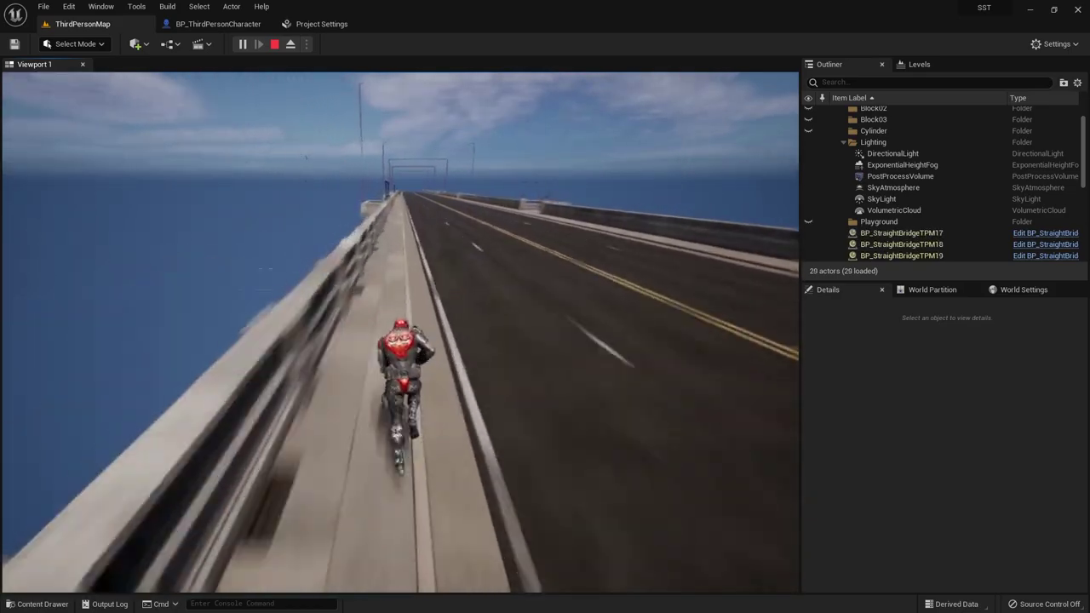
Stop the play test and bring the MoveRight and MoveLeft Add nodes into view in the character Blueprint.
key(Escape)
click(218, 24)
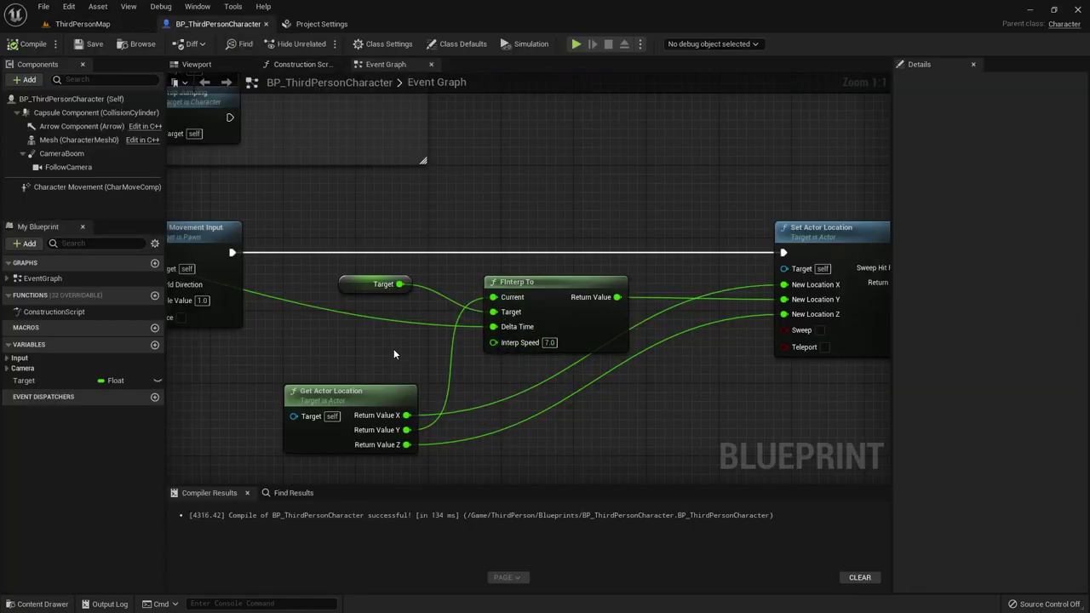
scroll(394, 354, down, 2)
scroll(538, 248, down, 3)
right_drag(538, 248, 363, 410)
scroll(360, 276, up, 5)
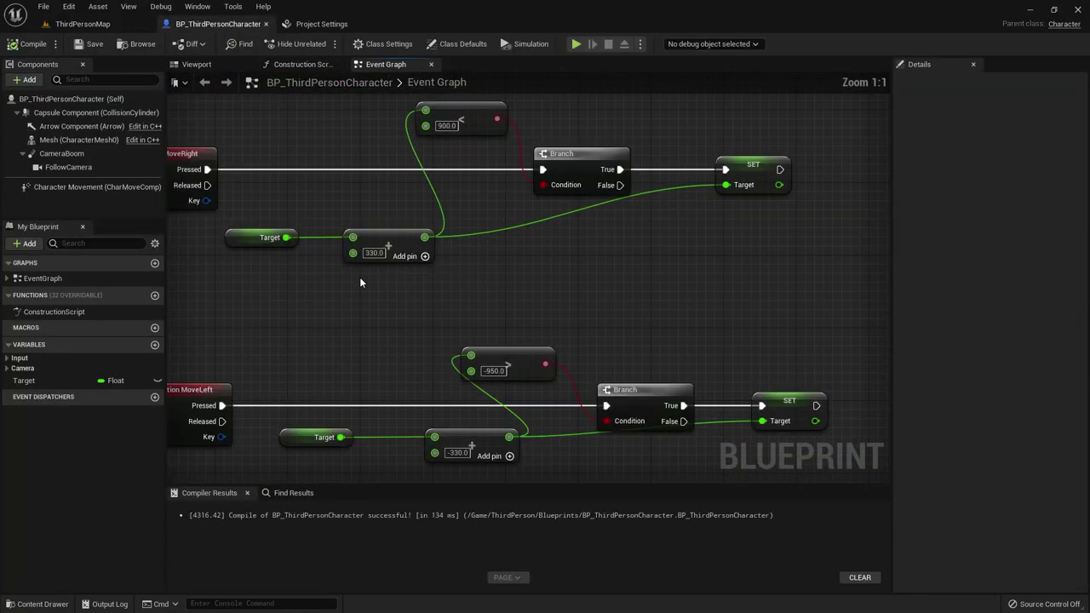
mouse_move(360, 277)
right_down()
mouse_move(421, 339)
mouse_move(419, 175)
right_up()
Change the MoveRight lane offset from 330.0 to 340.0 and return to ThirdPersonMap.
click(435, 314)
text(340)
key(Return)
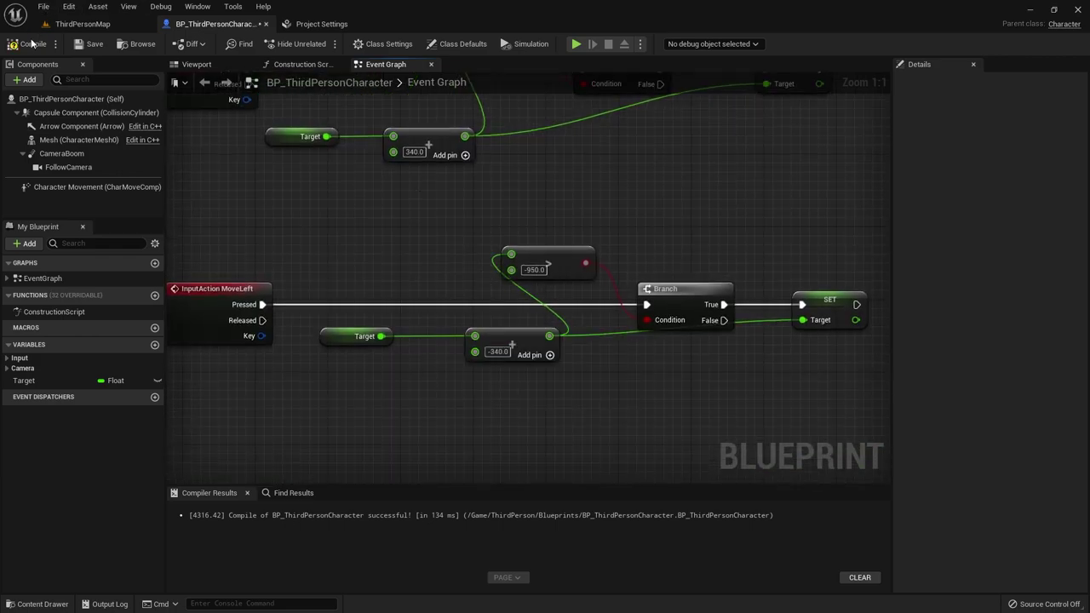
click(83, 24)
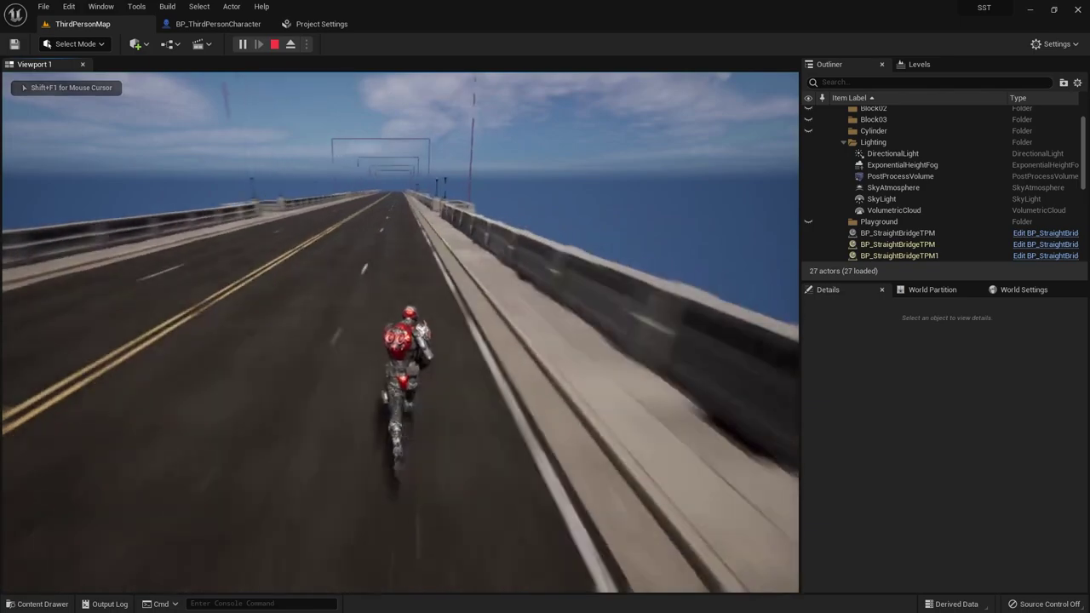
Stop the running game, frame PlayerStart on the bridge and nudge it slightly along Y.
key(Escape)
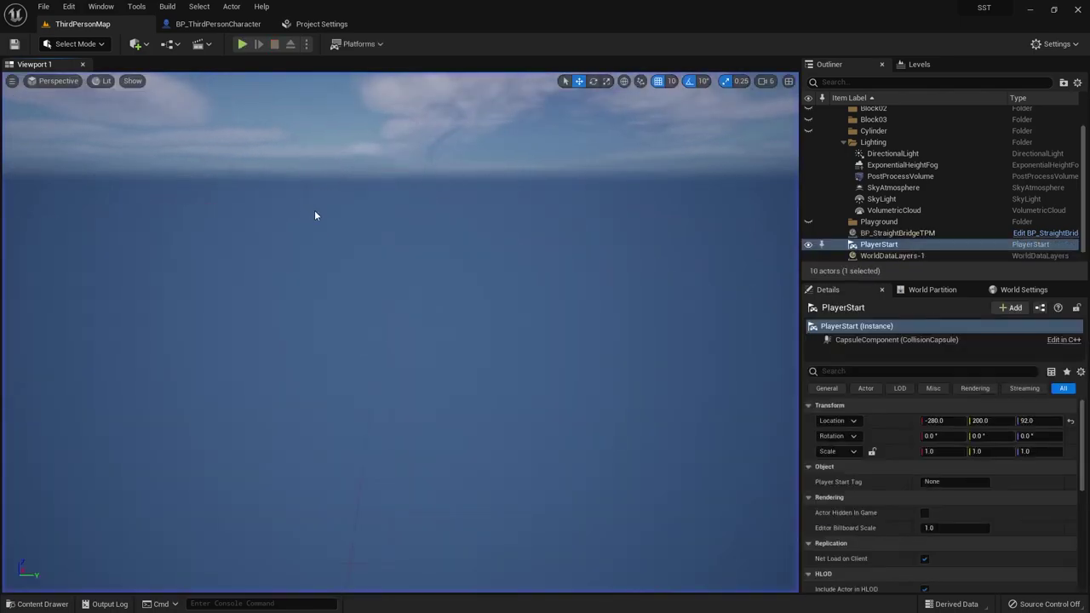
double_click(940, 245)
drag(452, 355, 420, 355)
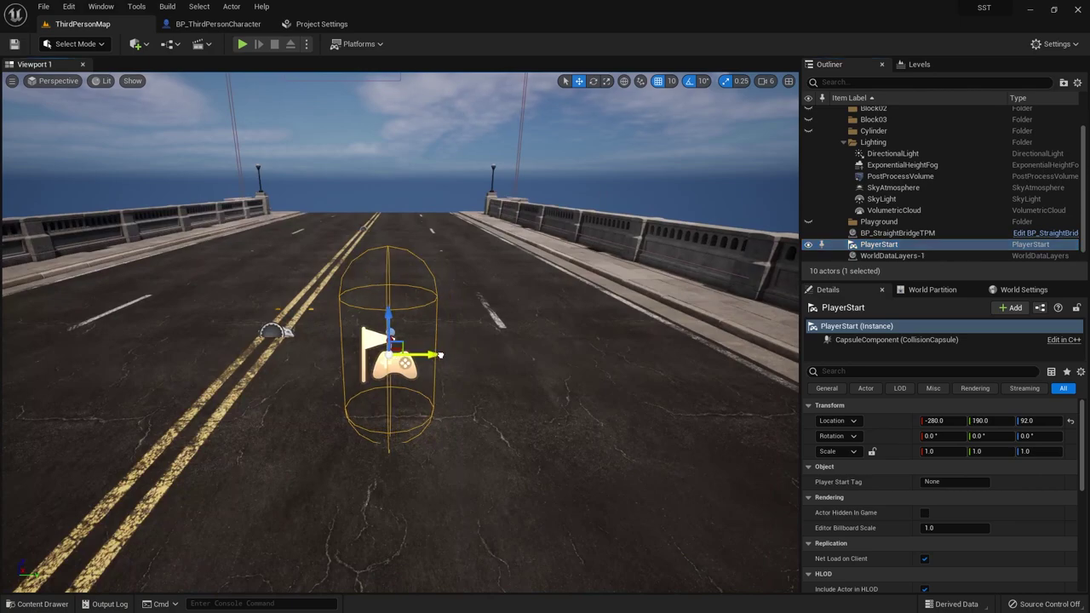
Play-test the level, switching lanes between both sidewalks and the road with A and D, then stop.
click(242, 45)
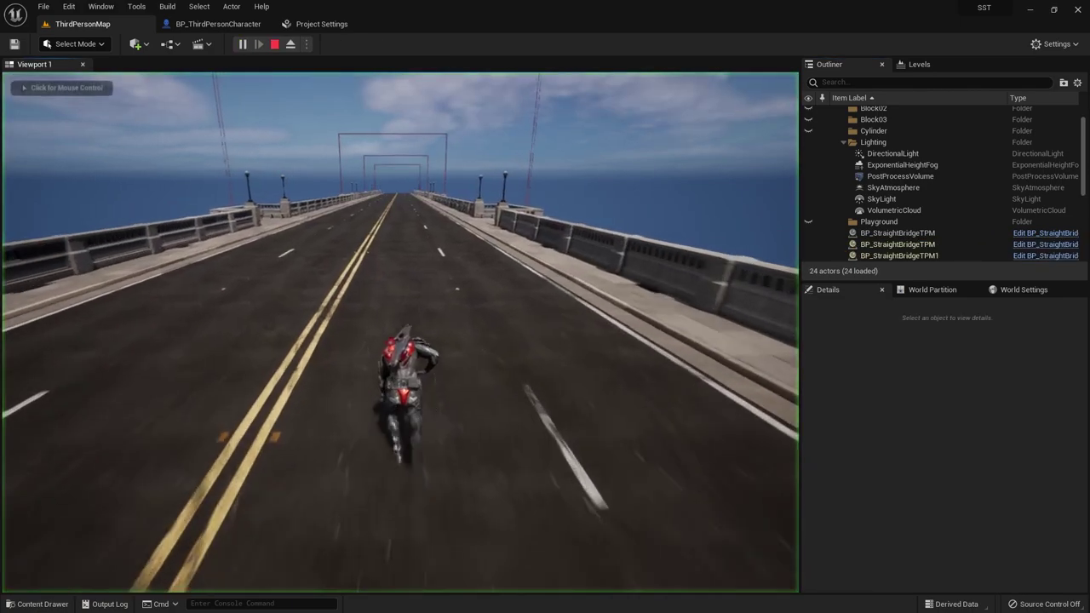
key(a)
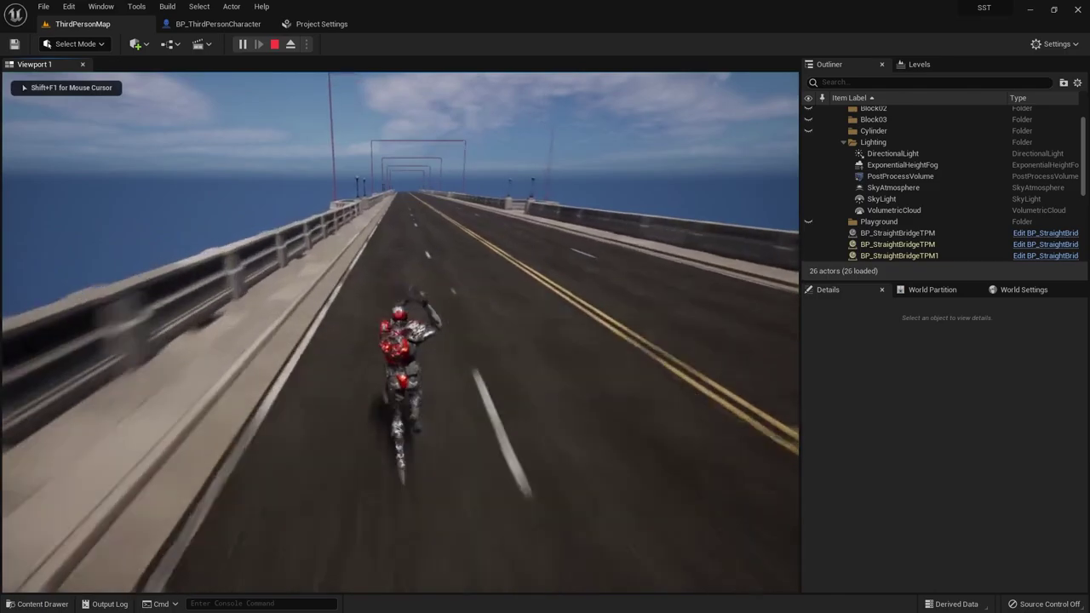
key(d)
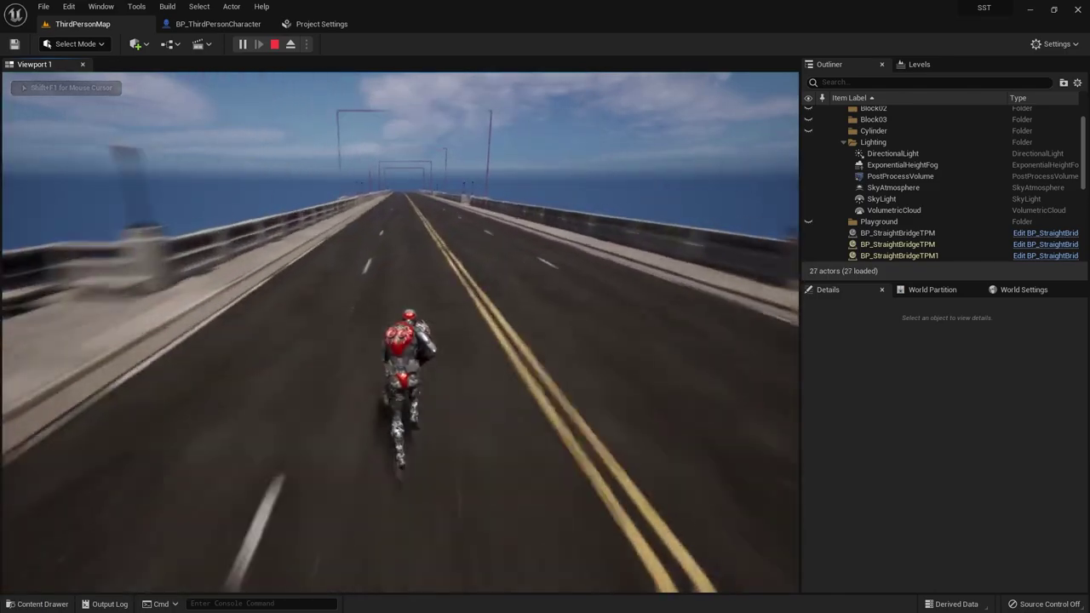
key(d)
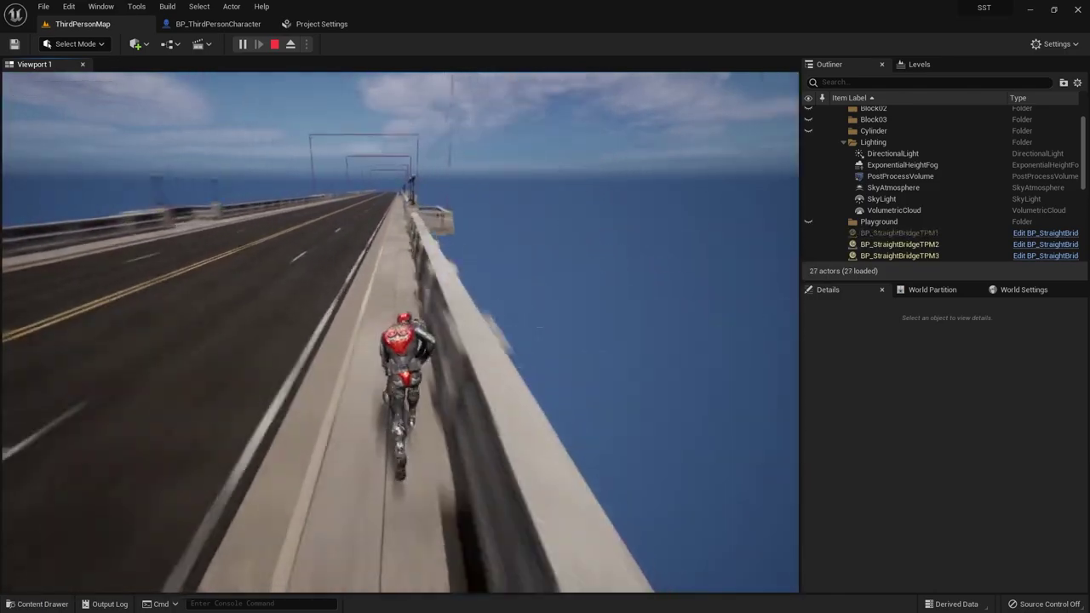
key(a)
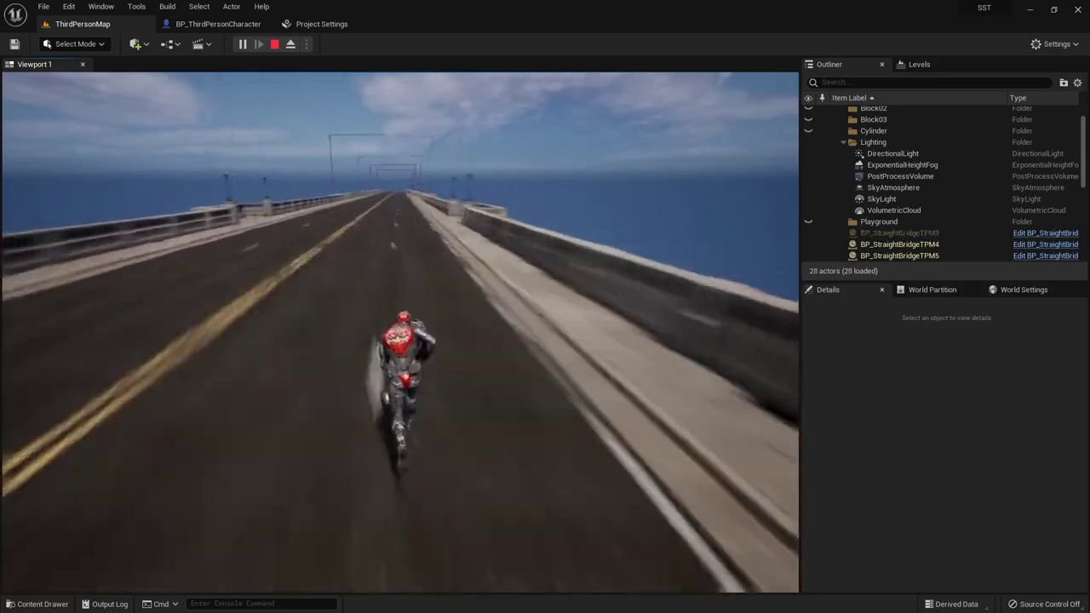
key(a)
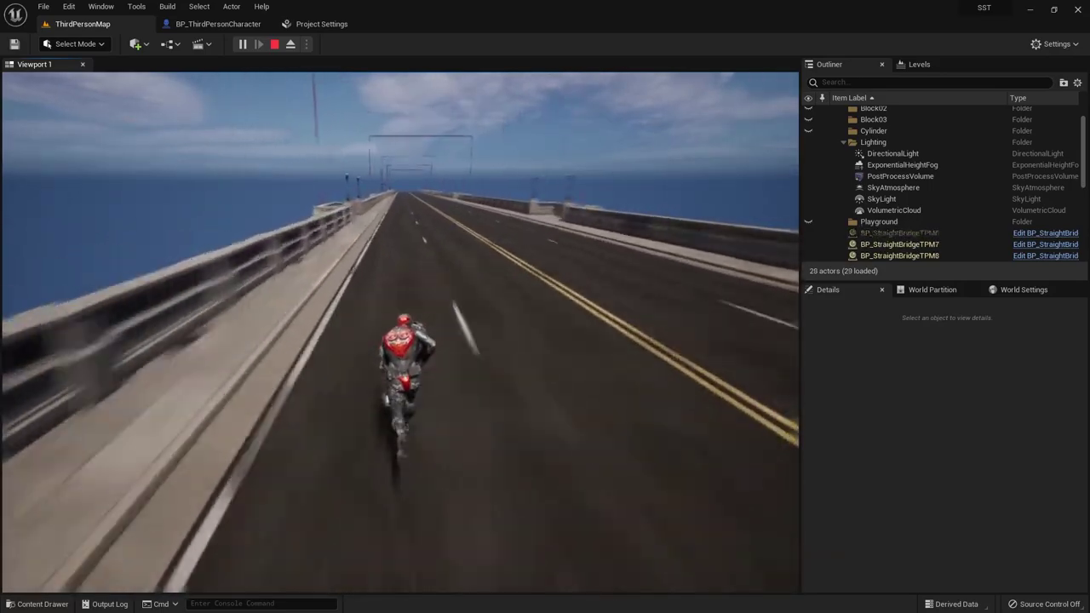
key(d)
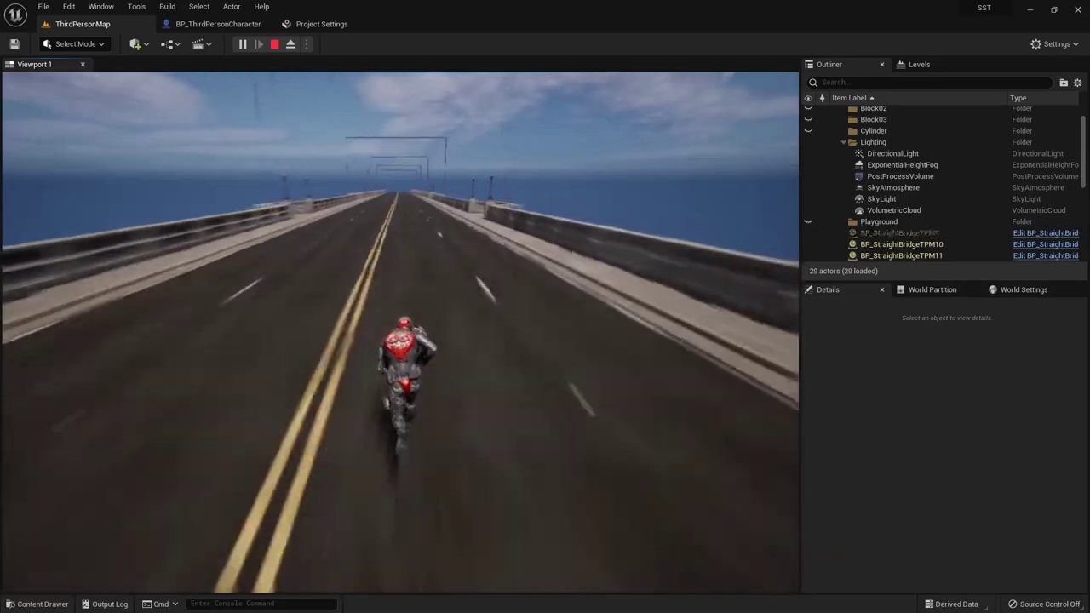
key(a)
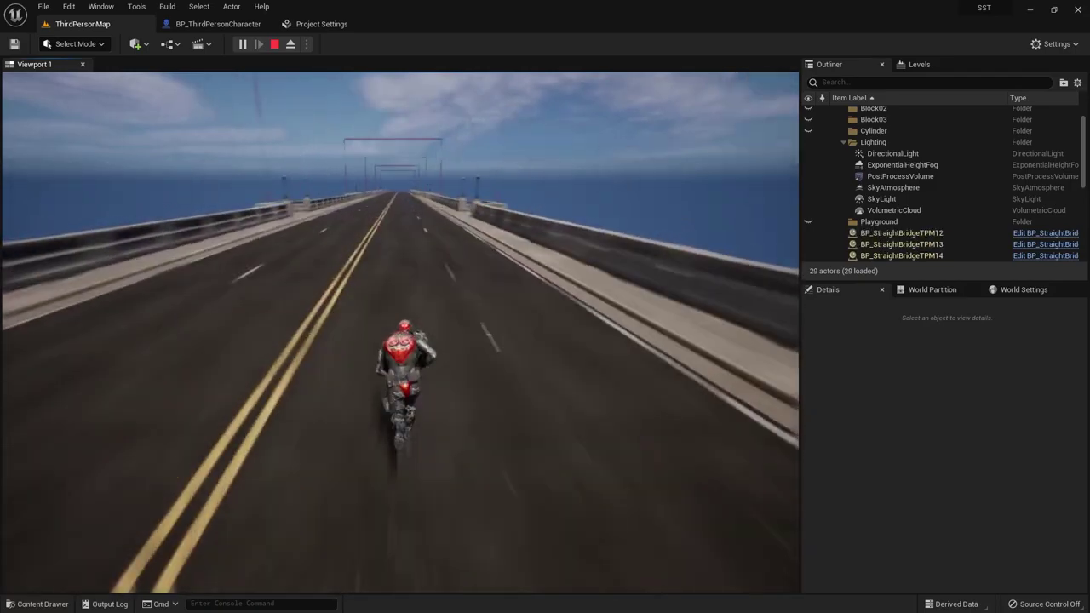
key(a)
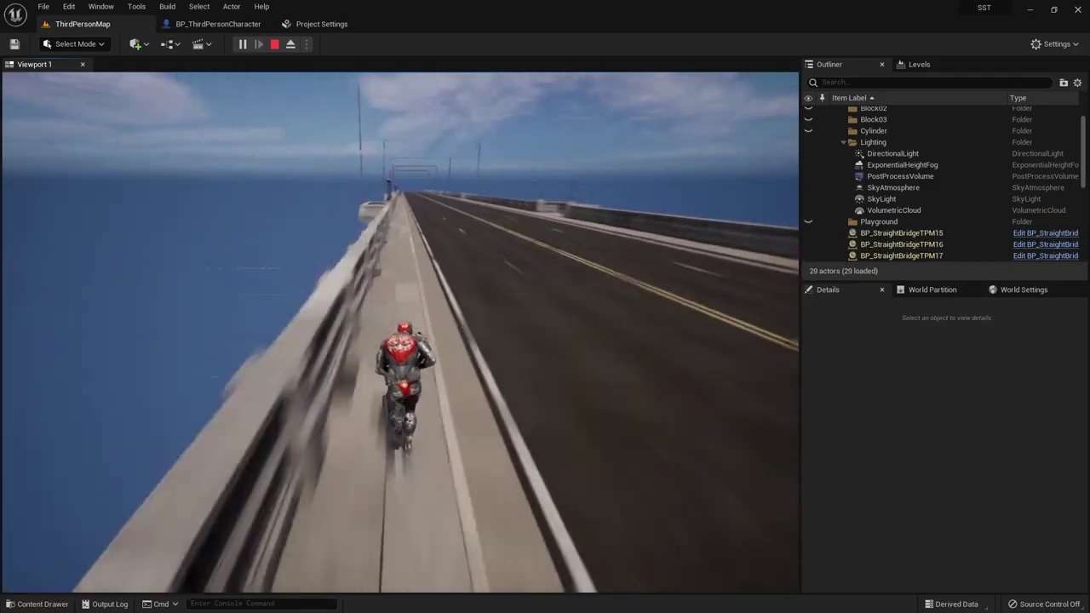
key(d)
key(d)
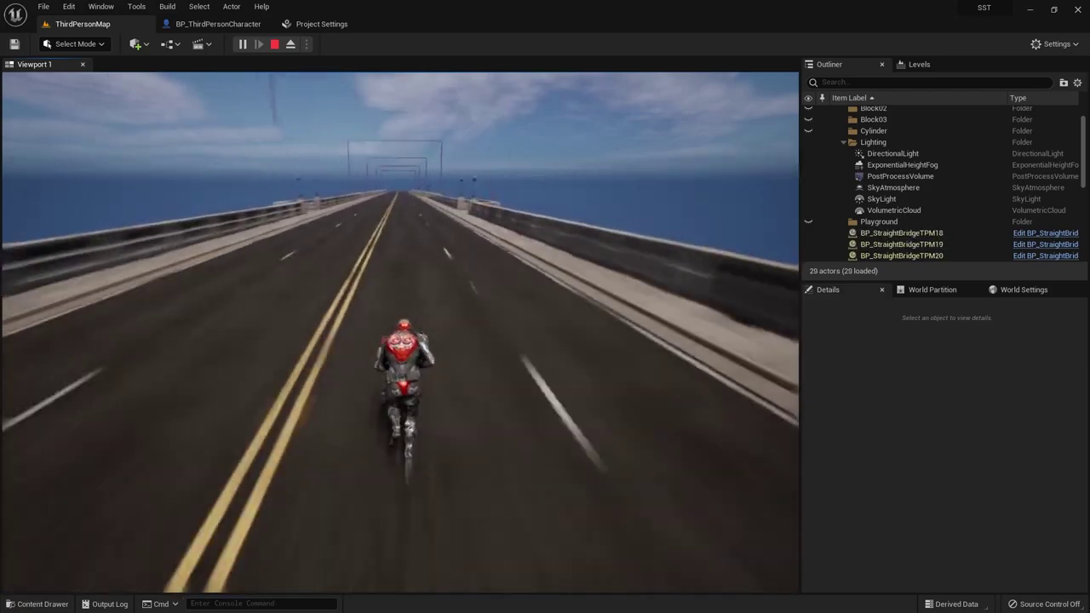
key(shift+F1)
Select the Event BeginPlay, Get Actor Location and SET nodes in BP_ThirdPersonCharacter's graph.
click(274, 43)
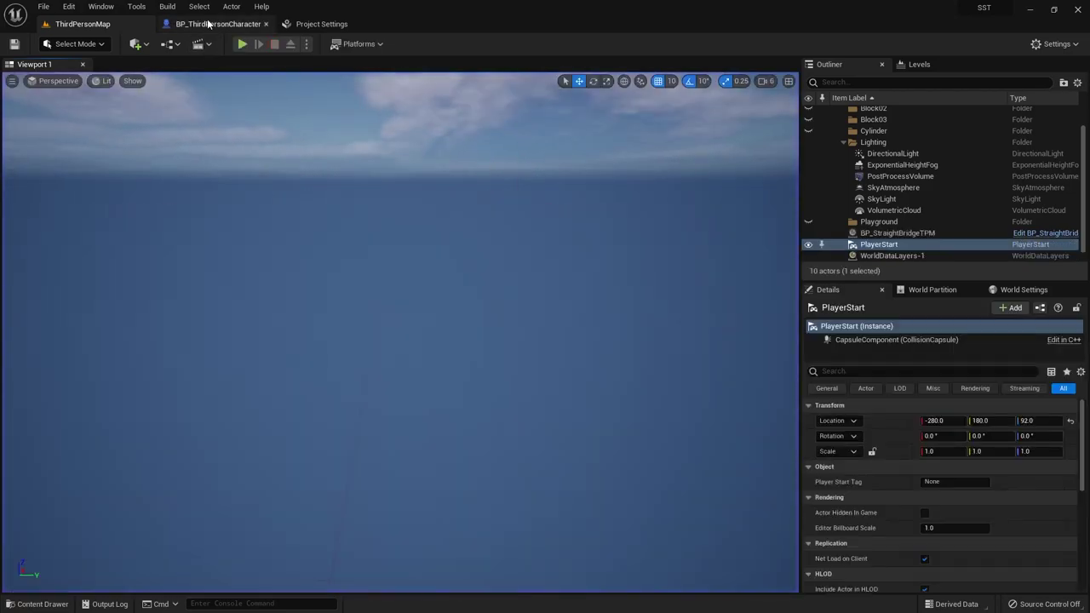
click(218, 24)
scroll(475, 321, down, 2)
right_drag(475, 320, 297, 243)
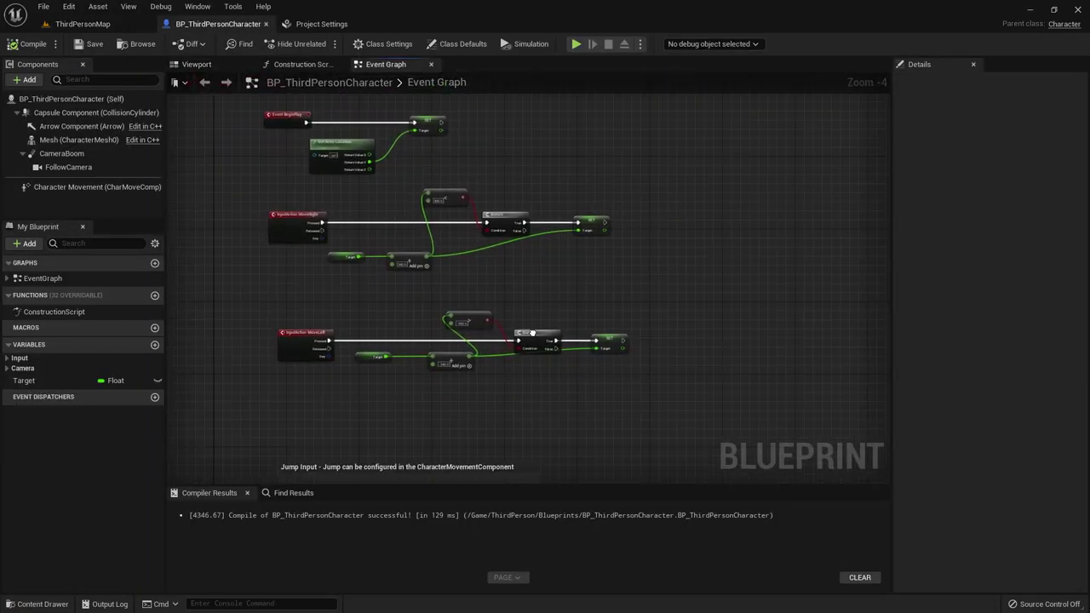
scroll(353, 287, up, 4)
drag(268, 231, 639, 340)
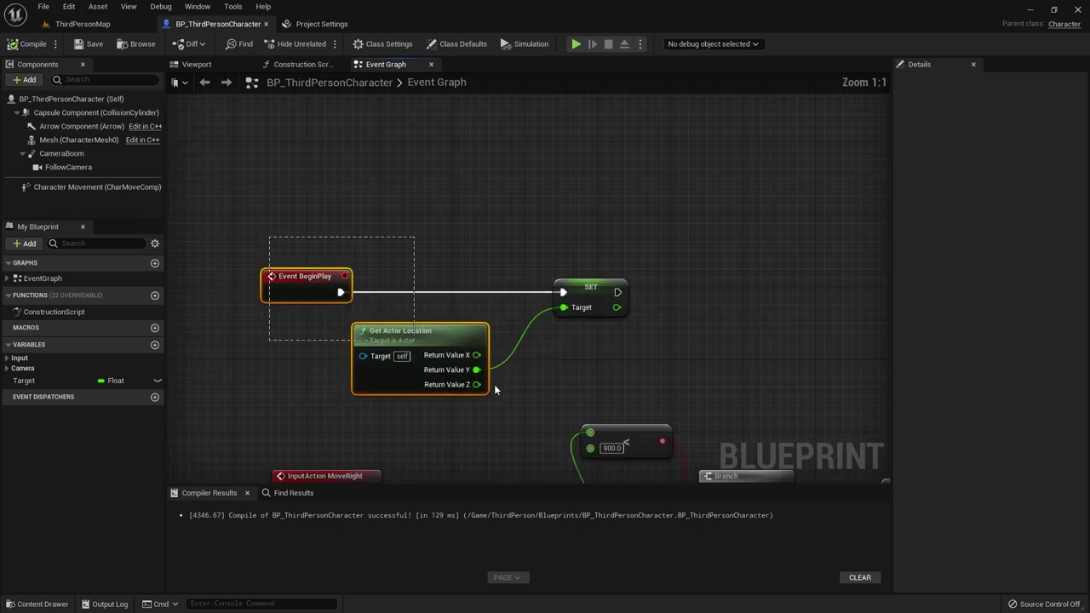
right_drag(595, 291, 604, 219)
Wrap the selected nodes in a comment titled 'Begin Play' with font size 35.
text(c)
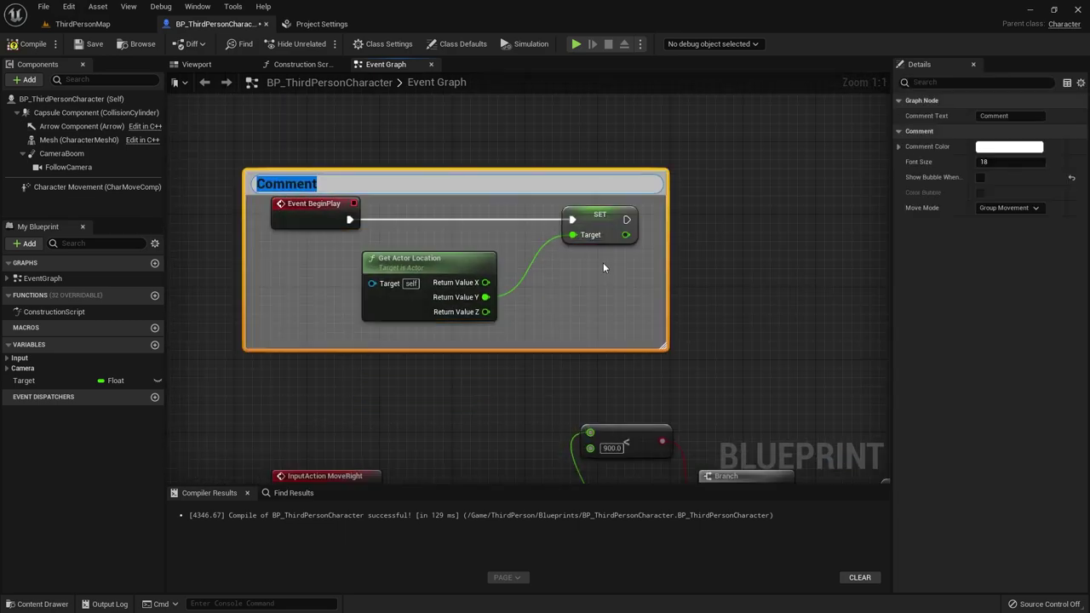
text(Begin Play)
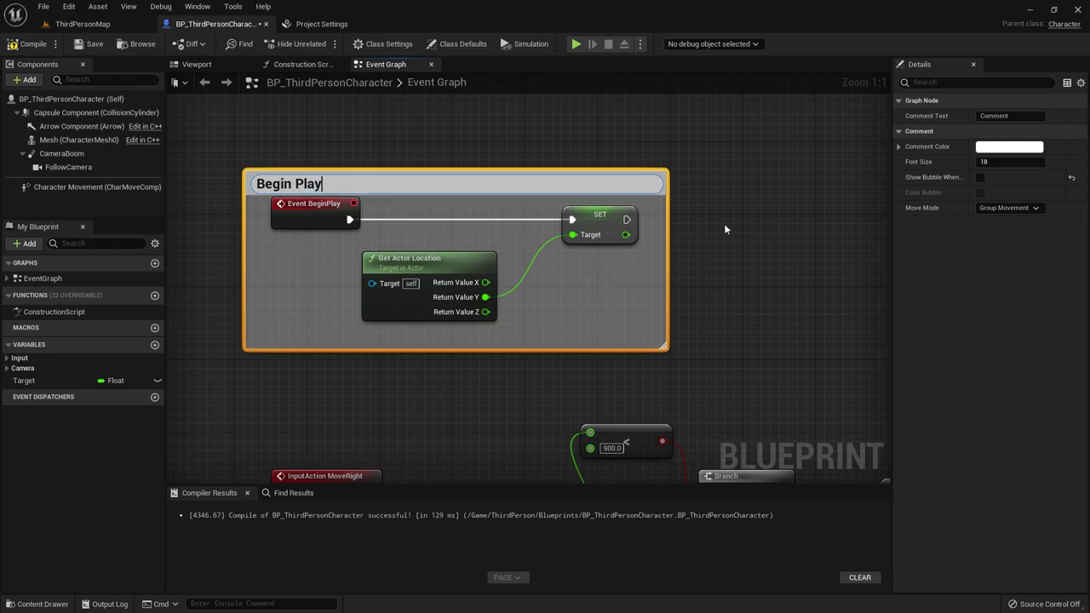
click(724, 223)
click(523, 177)
click(1010, 161)
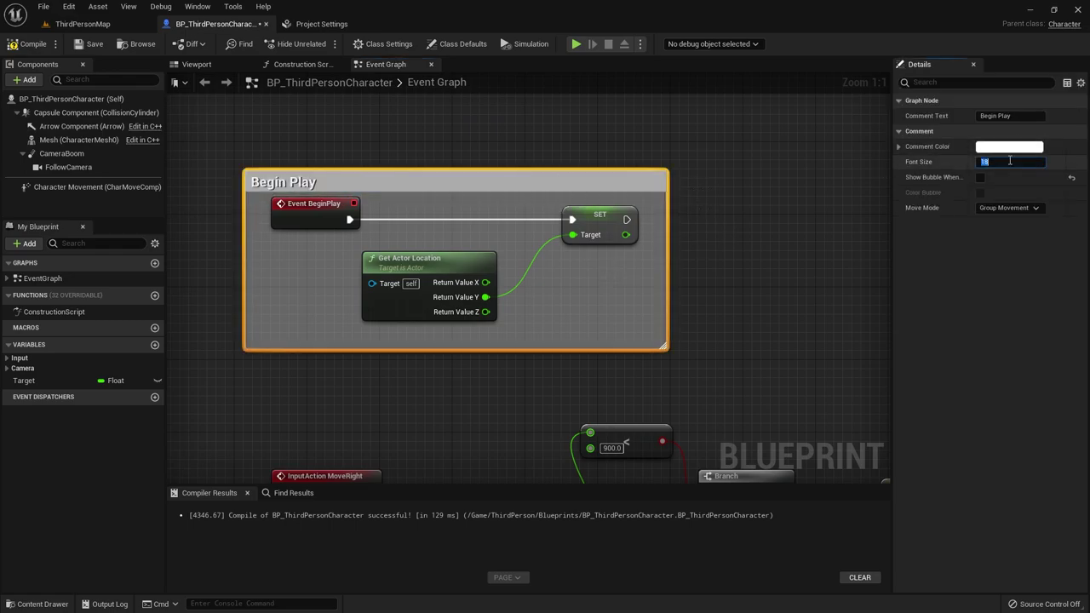
text(35)
key(Return)
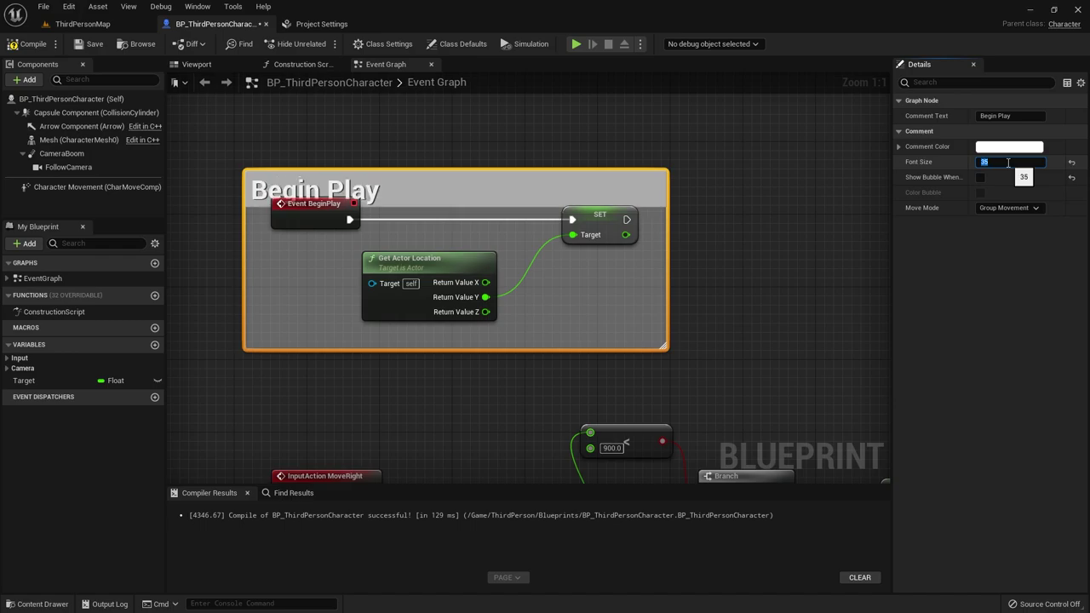
click(777, 259)
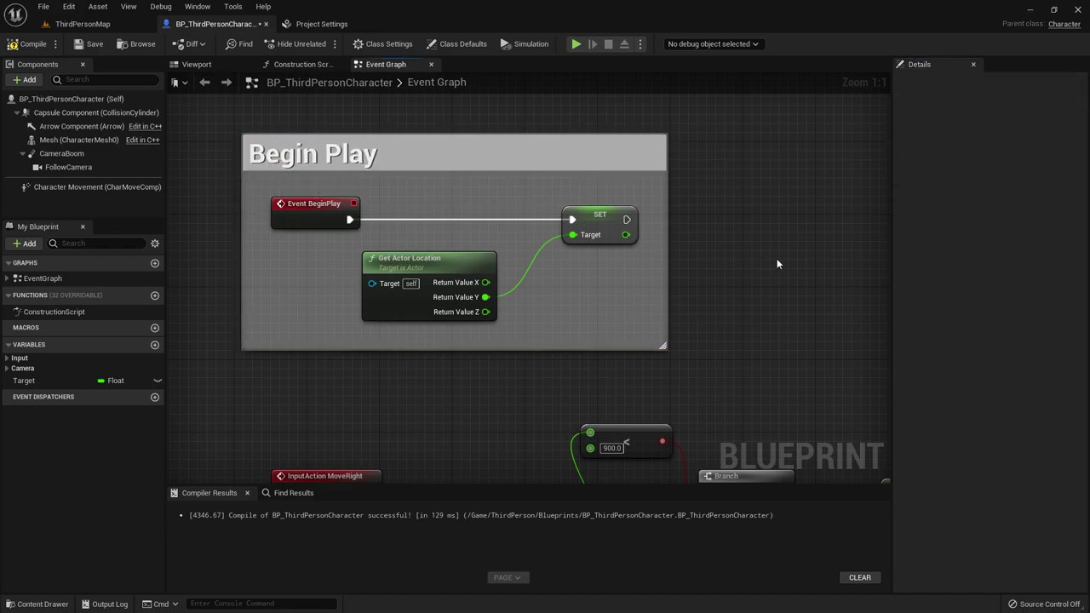
scroll(777, 259, down, 6)
scroll(453, 237, up, 1)
Wrap the MoveRight and MoveLeft node groups in a comment titled 'Character Movement', fixing a typo.
scroll(435, 328, up, 2)
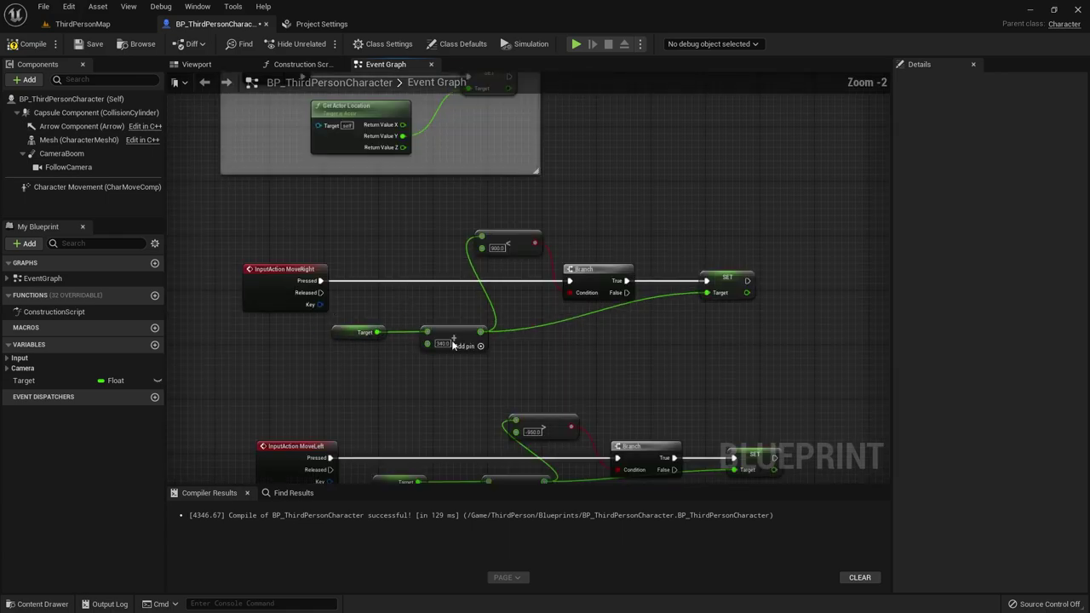
scroll(435, 239, down, 1)
drag(312, 138, 692, 328)
key(c)
text(Chacter Movement)
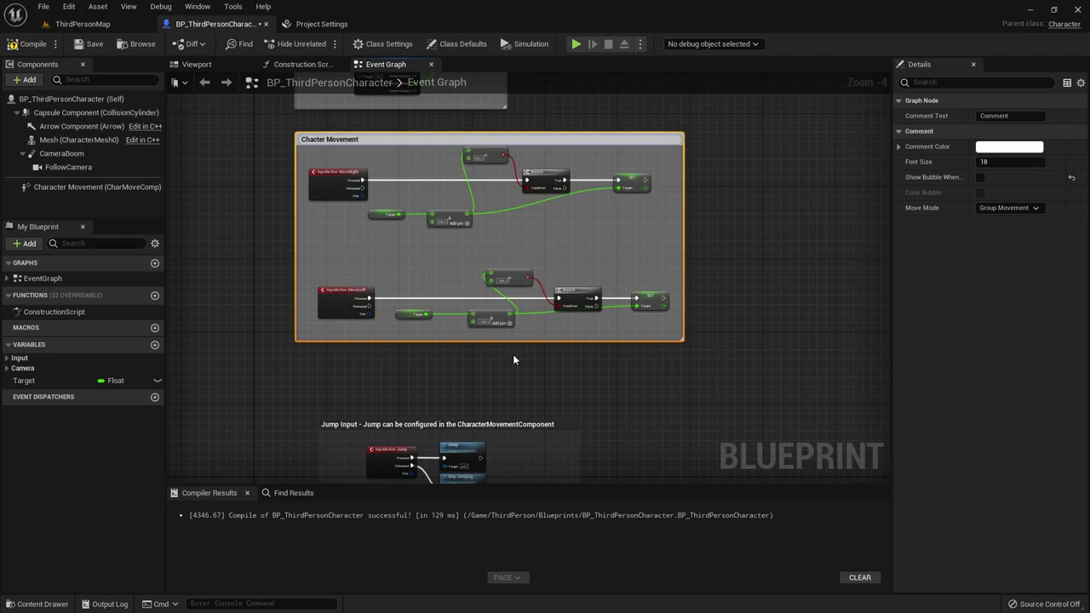
scroll(393, 224, up, 4)
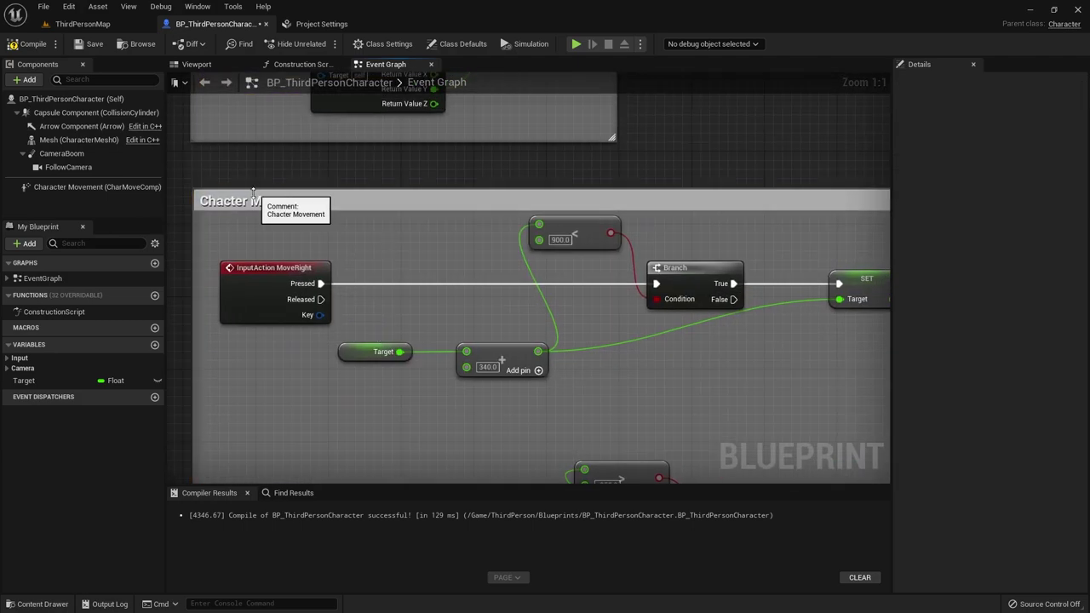
double_click(247, 202)
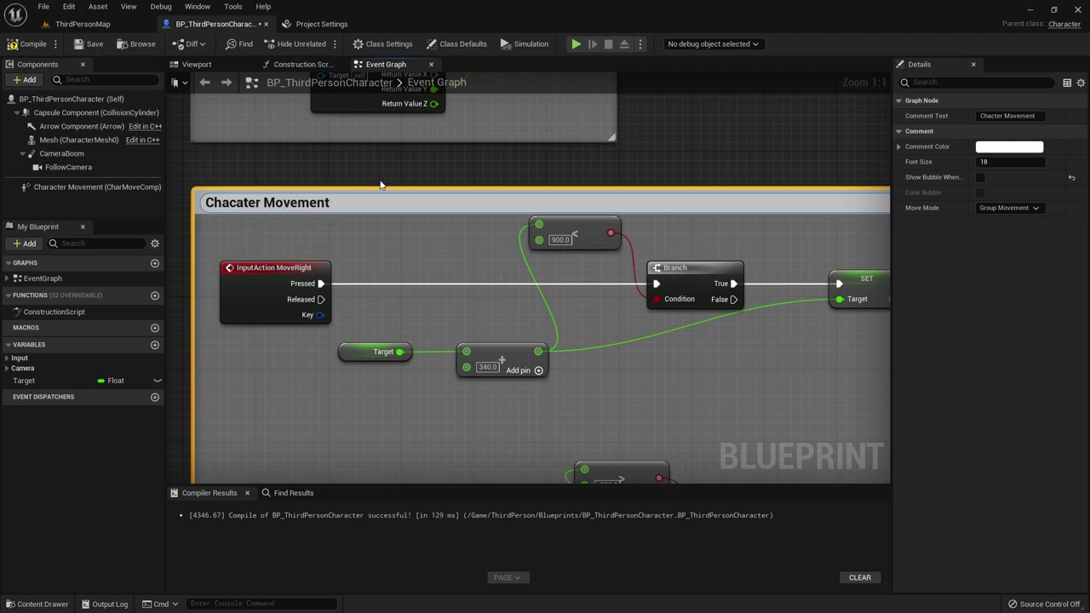
key(Return)
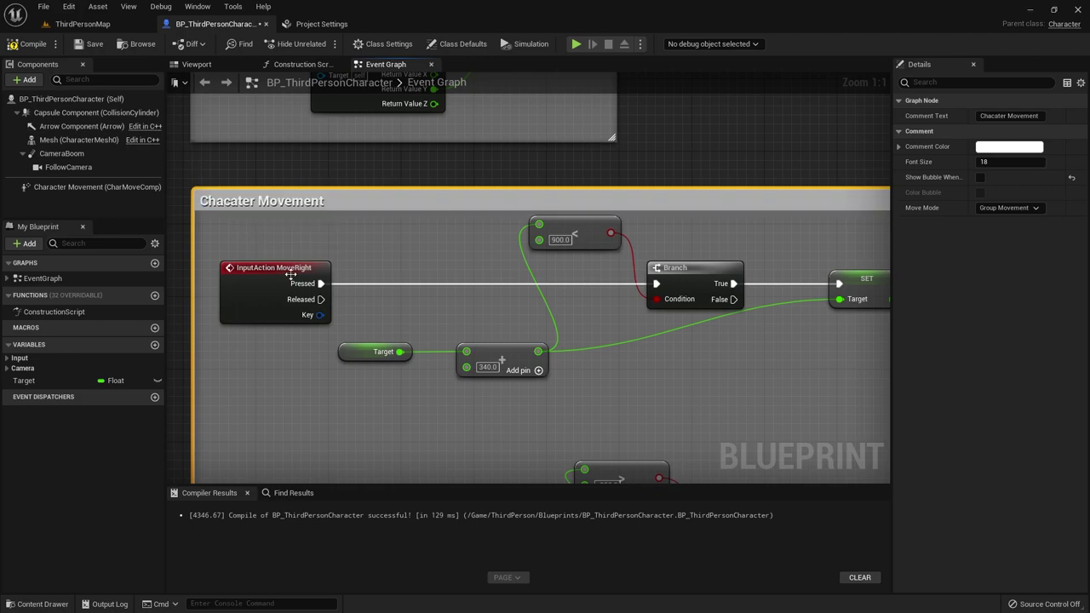
double_click(242, 200)
click(237, 203)
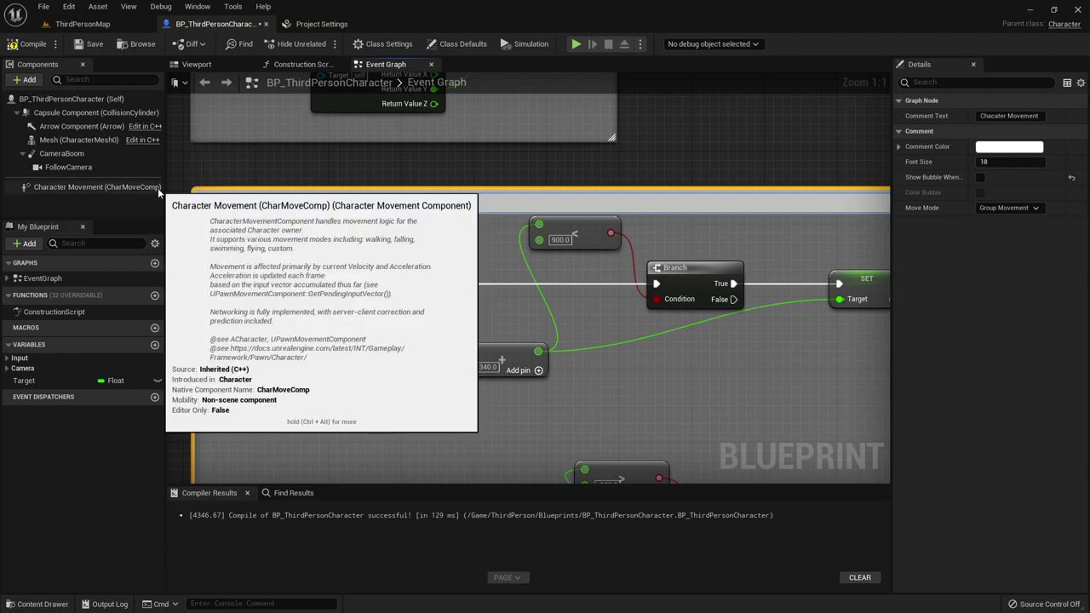
text(Character Movement)
click(330, 163)
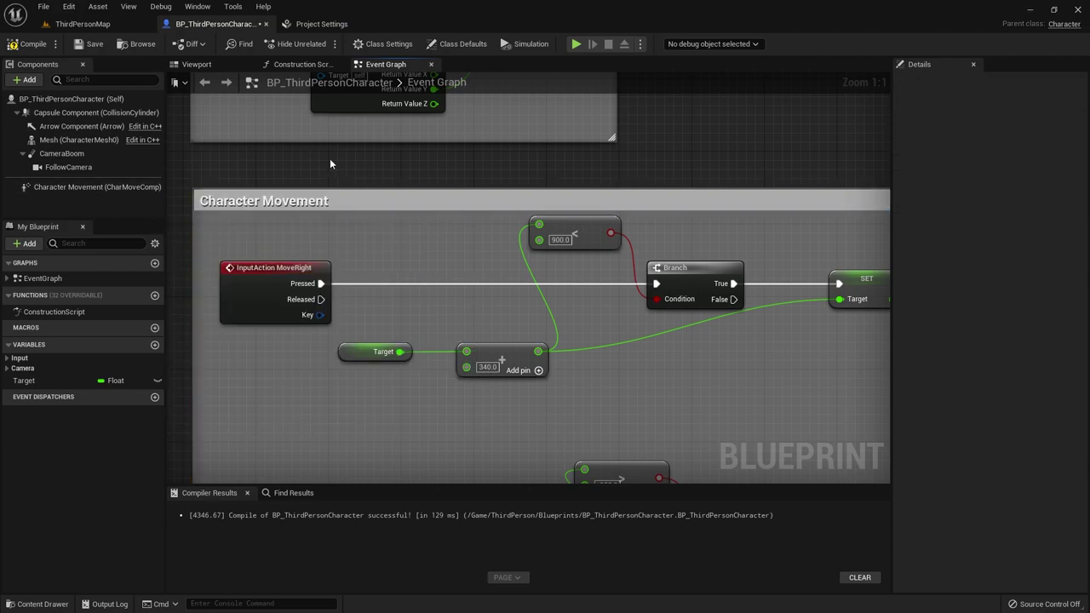
Set the Character Movement comment's font size to 40.
right_drag(506, 291, 317, 208)
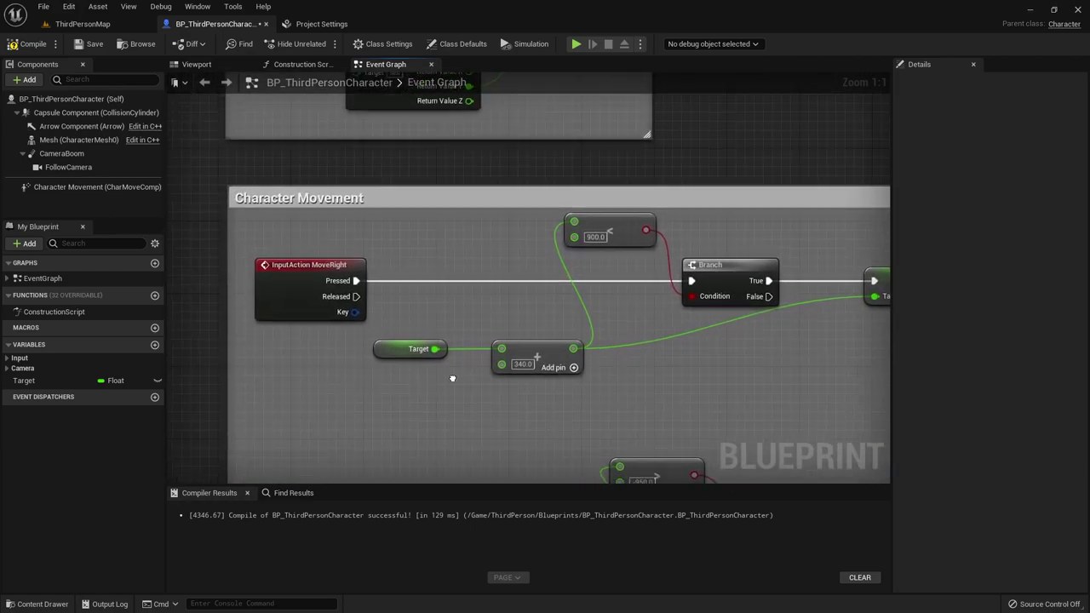
click(324, 192)
text(40)
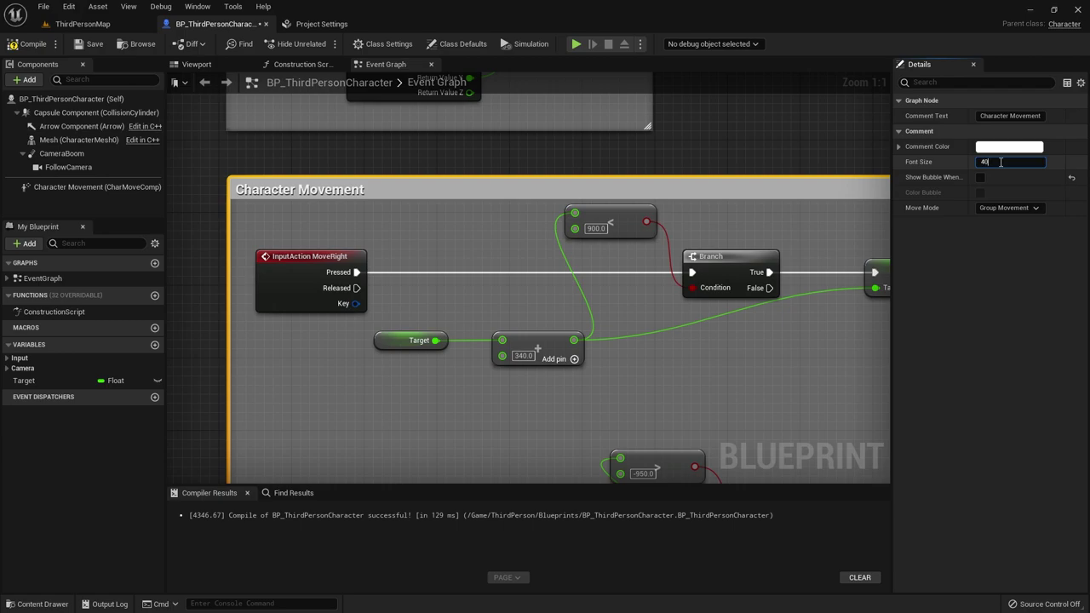
key(Return)
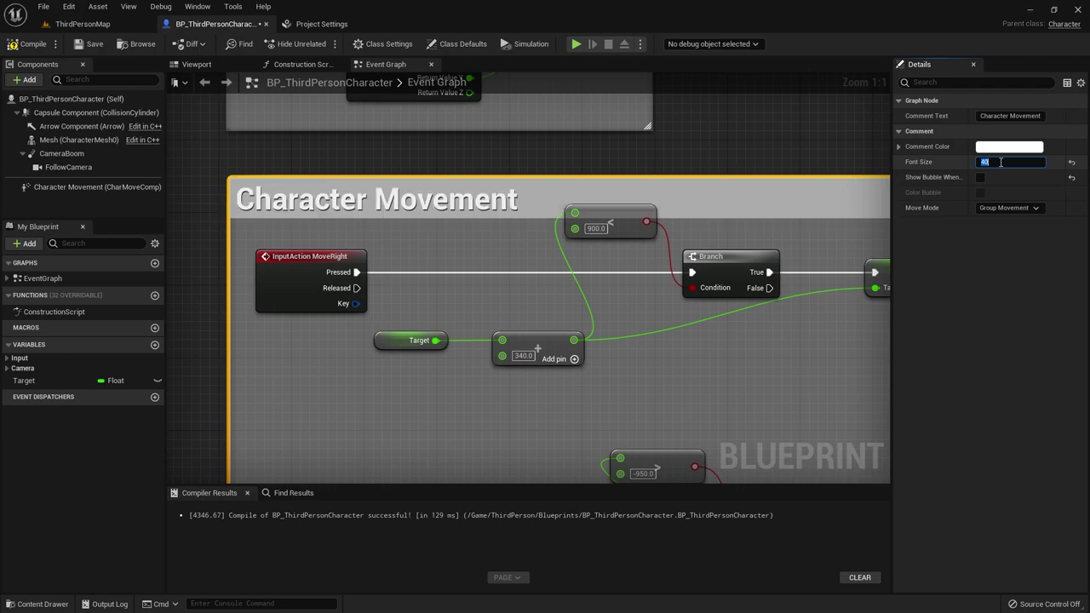
click(688, 159)
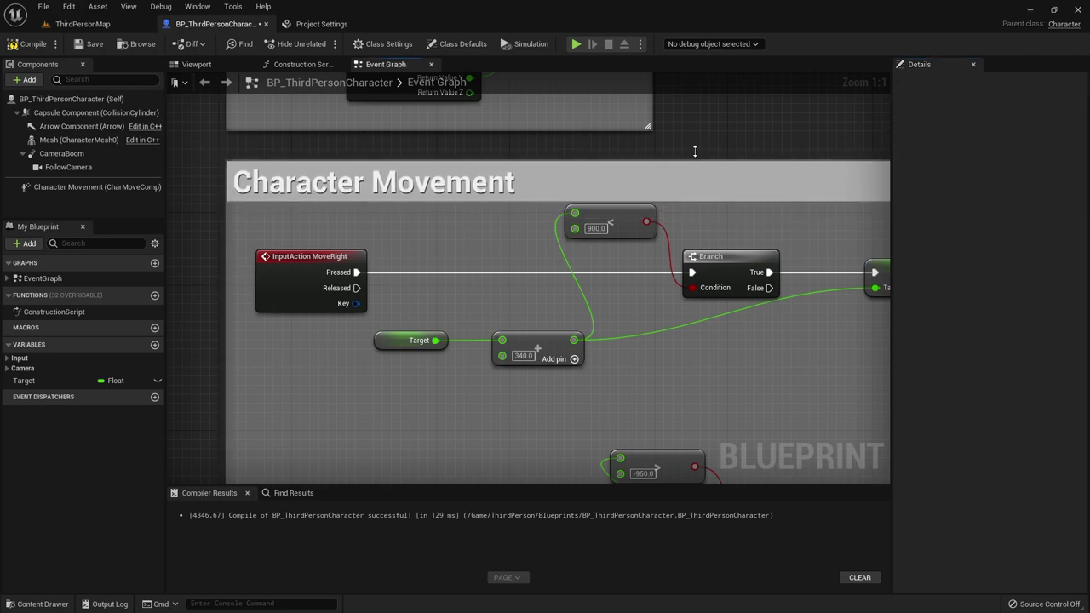
scroll(680, 348, down, 4)
right_drag(680, 348, 470, 339)
Select the whole Event Tick node chain.
scroll(470, 338, down, 2)
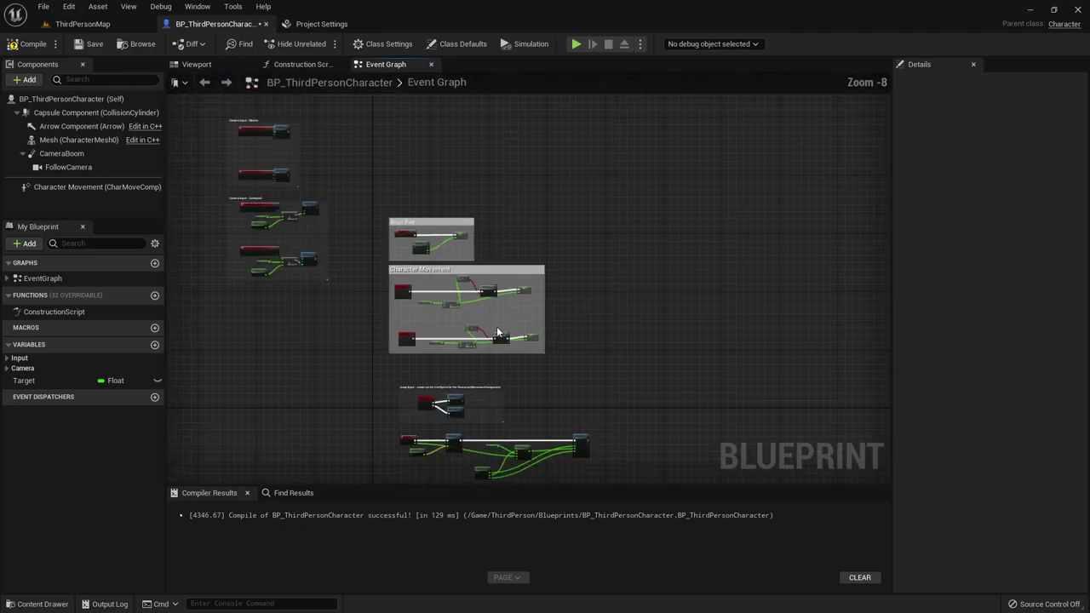
scroll(379, 304, down, 1)
scroll(379, 304, up, 2)
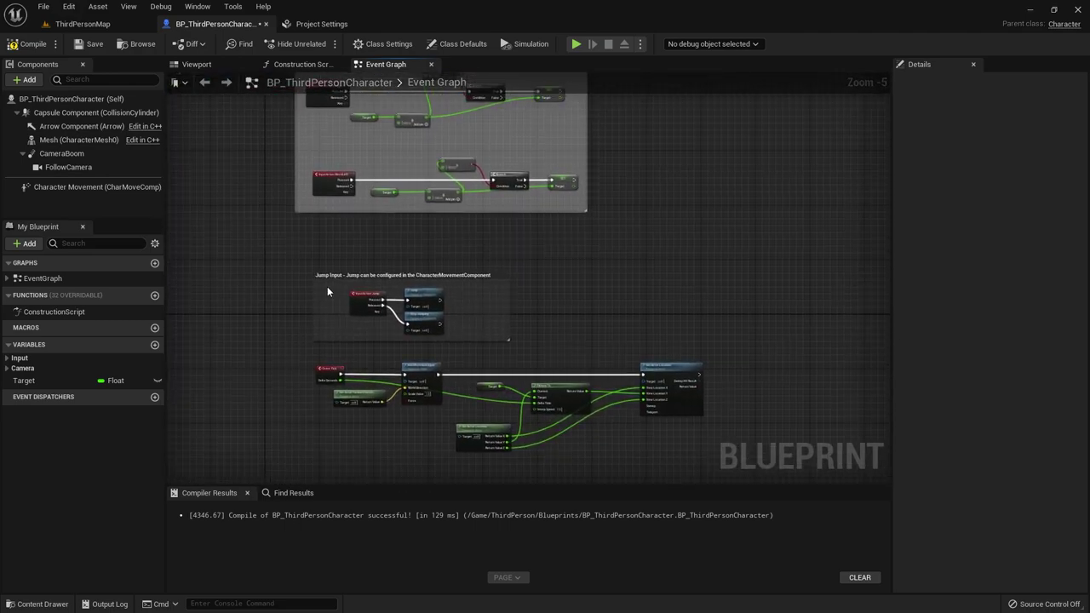
right_drag(266, 359, 255, 204)
scroll(256, 257, up, 1)
drag(253, 208, 844, 348)
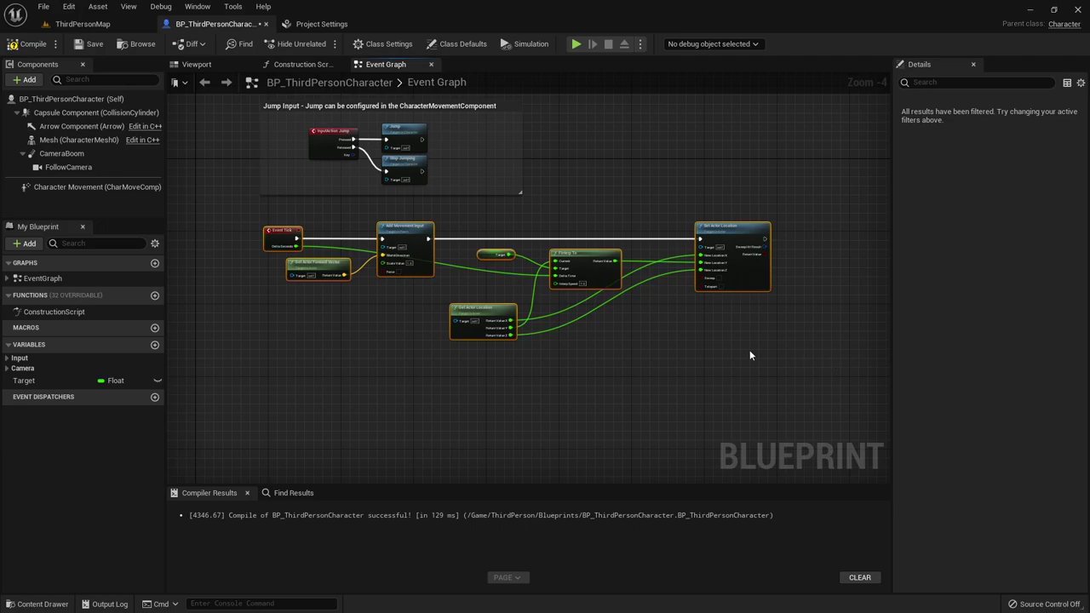
Wrap the Tick nodes in a comment titled 'Event Tick Interp' with font size 40.
key(c)
text(Interp)
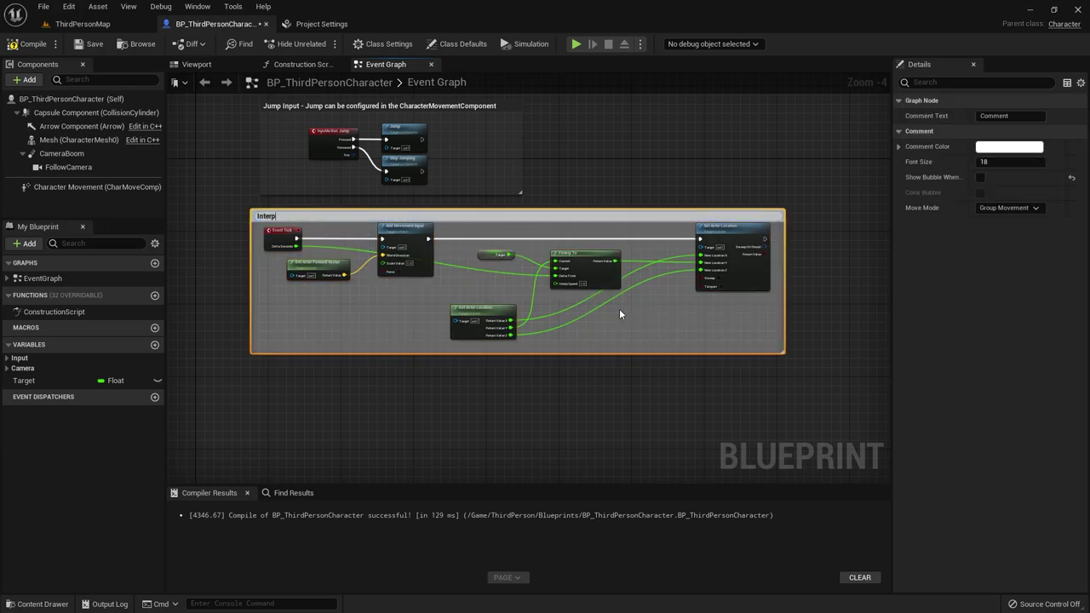
key(Return)
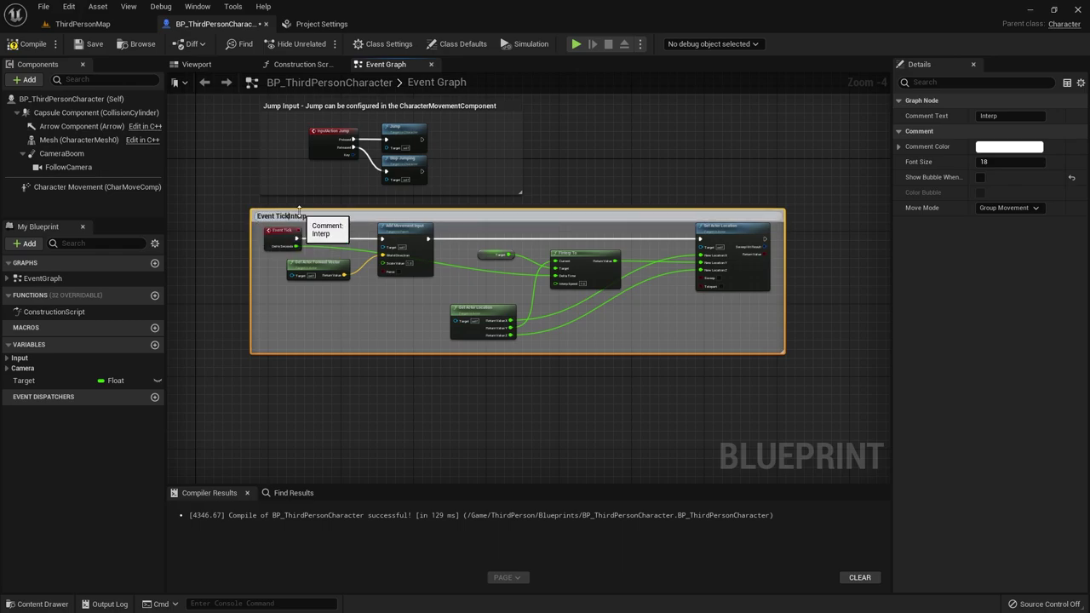
key(Return)
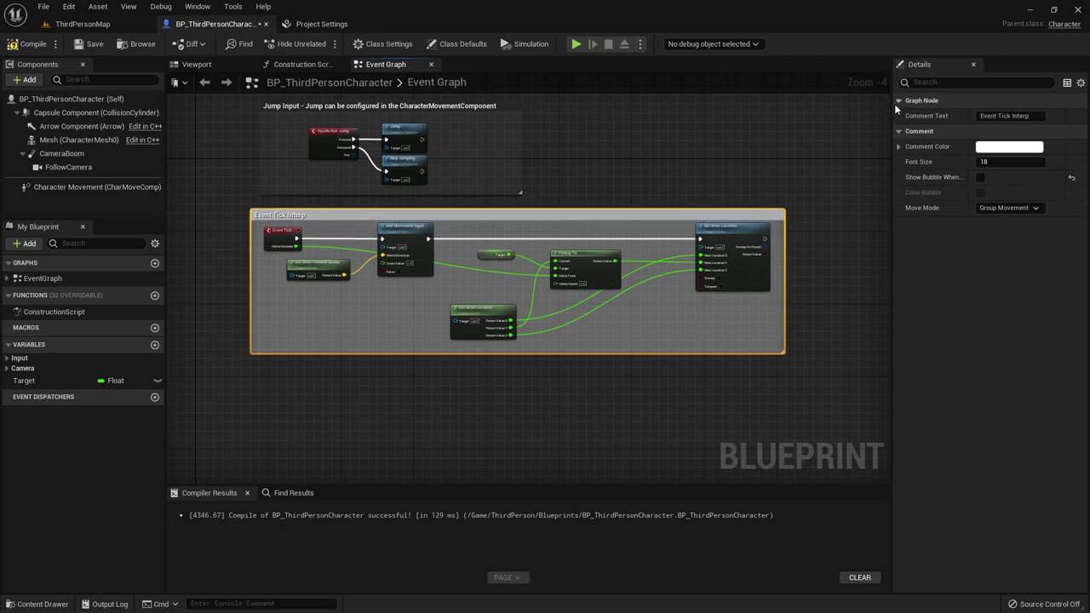
text(40)
key(Return)
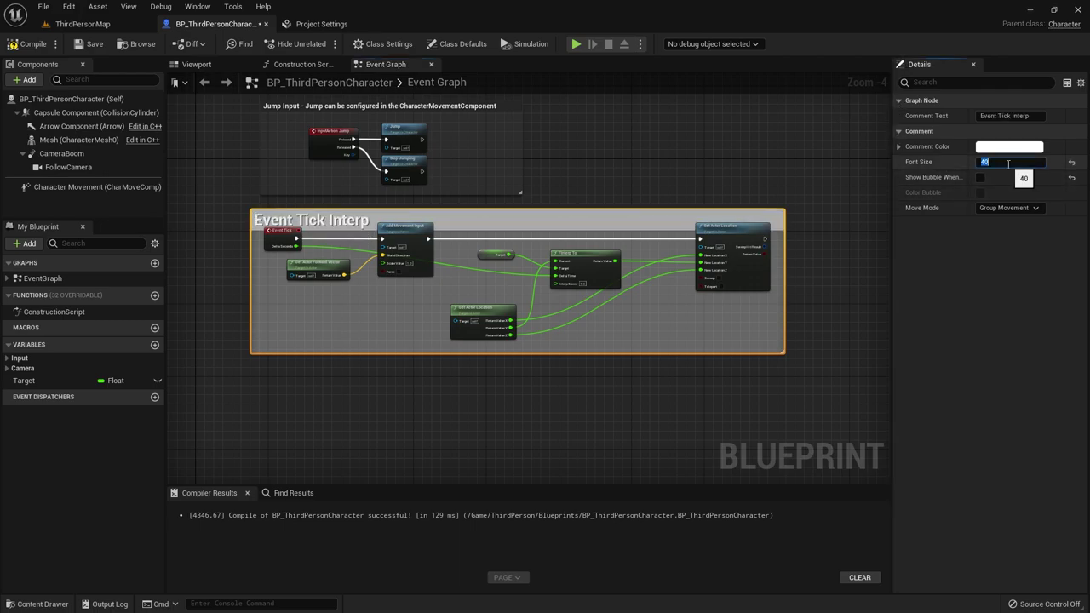
click(542, 196)
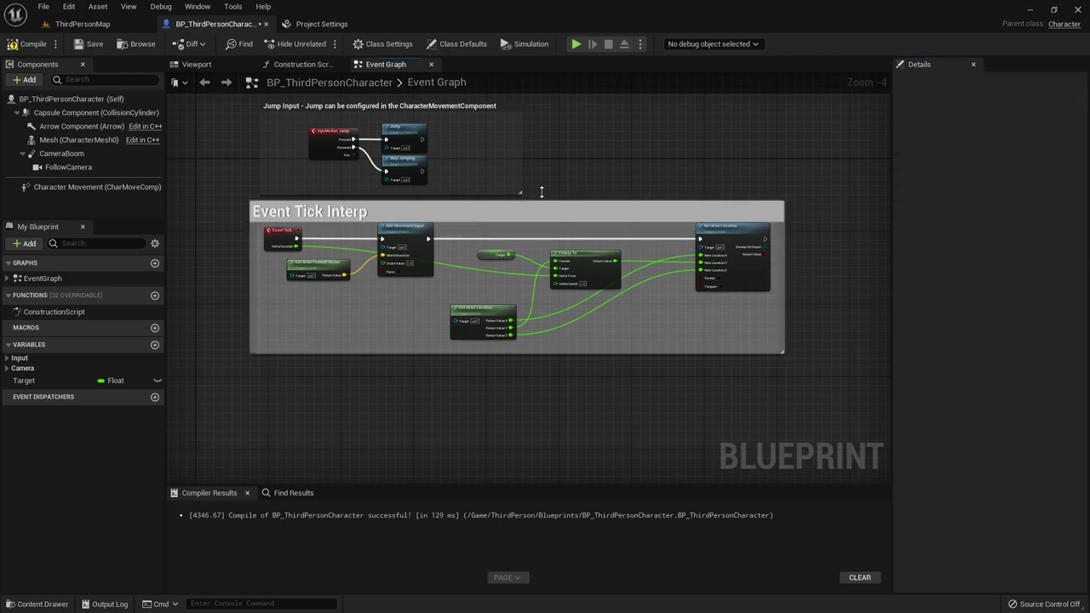
Move the Jump Input comment up and the Event Tick Interp comment up and left.
right_drag(583, 149, 621, 223)
drag(401, 182, 369, 128)
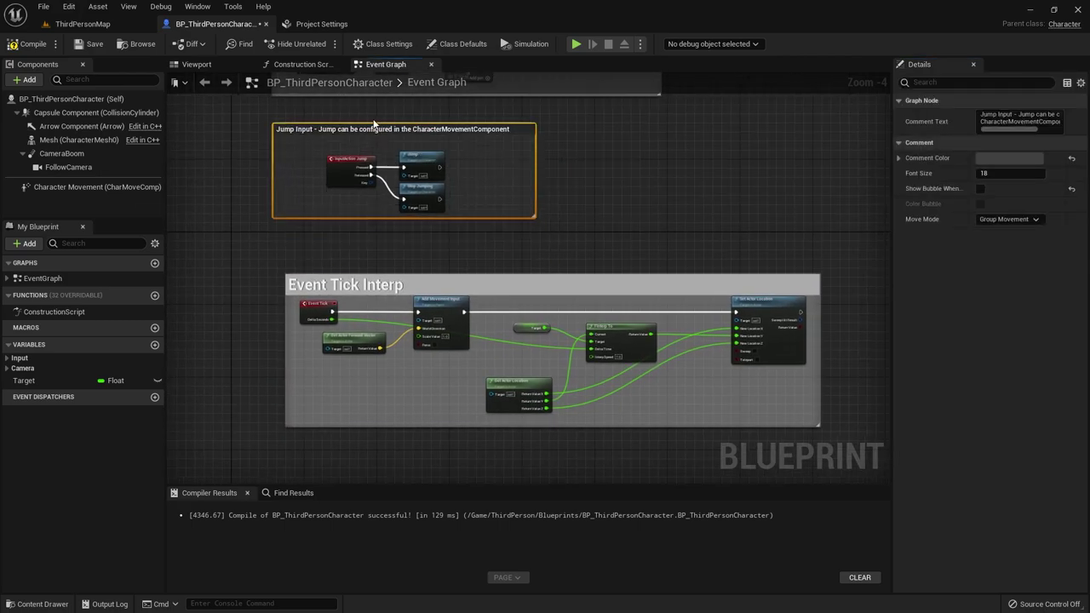
drag(416, 282, 397, 237)
click(631, 124)
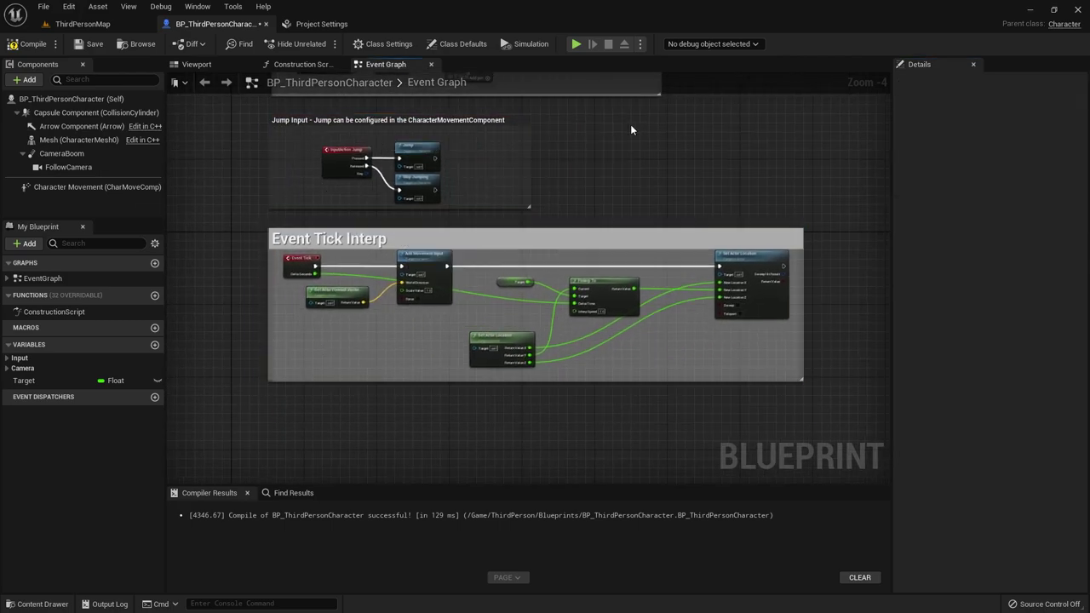
Pan across the graph to review the comment groups, ending on Character Movement's MoveRight node.
right_drag(630, 125, 651, 368)
right_drag(533, 273, 522, 408)
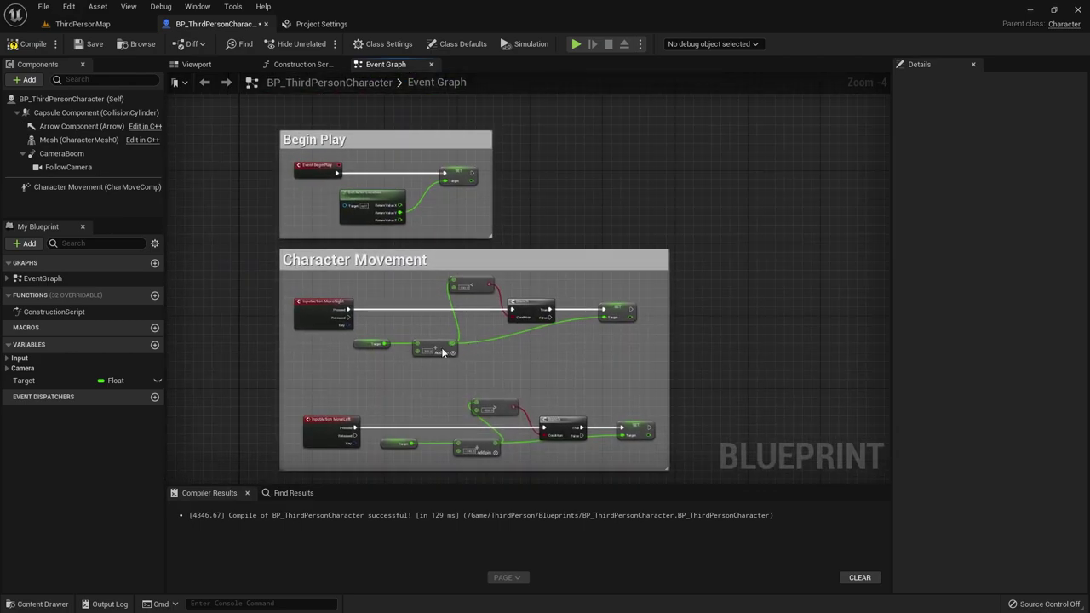
right_drag(550, 363, 554, 273)
mouse_move(532, 434)
right_down()
mouse_move(545, 178)
mouse_move(593, 393)
mouse_move(573, 401)
mouse_move(626, 167)
right_up()
right_drag(522, 295, 489, 378)
right_drag(482, 264, 500, 447)
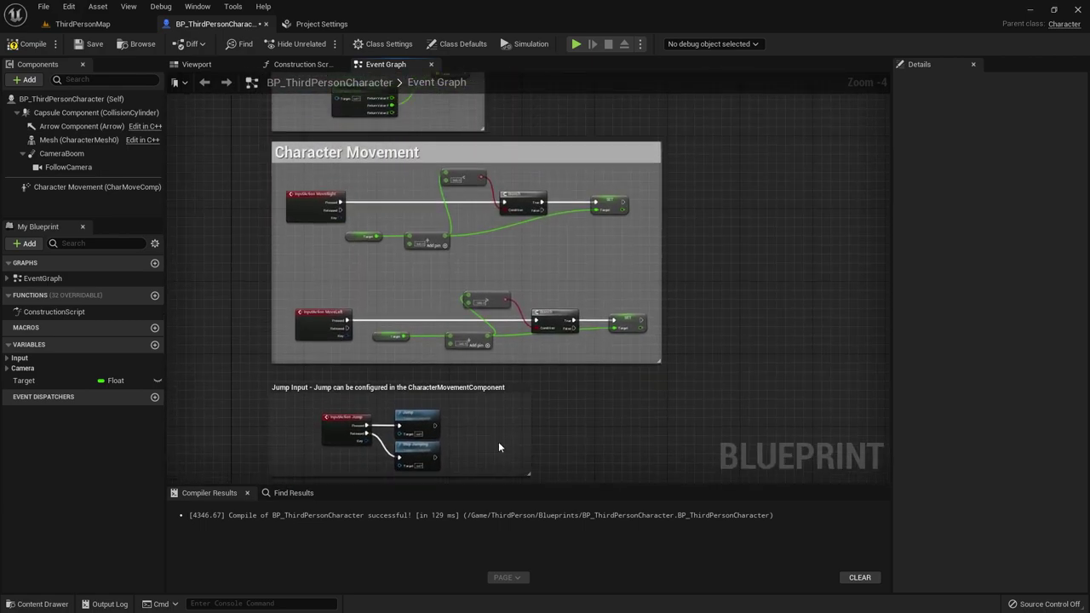
drag(340, 205, 353, 205)
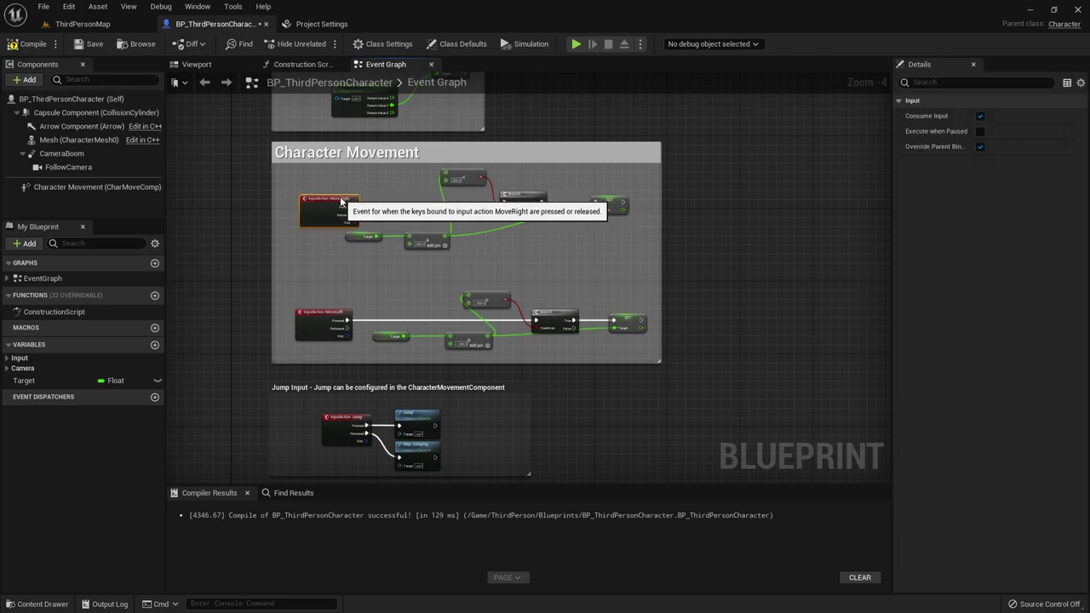
click(377, 197)
scroll(383, 192, up, 4)
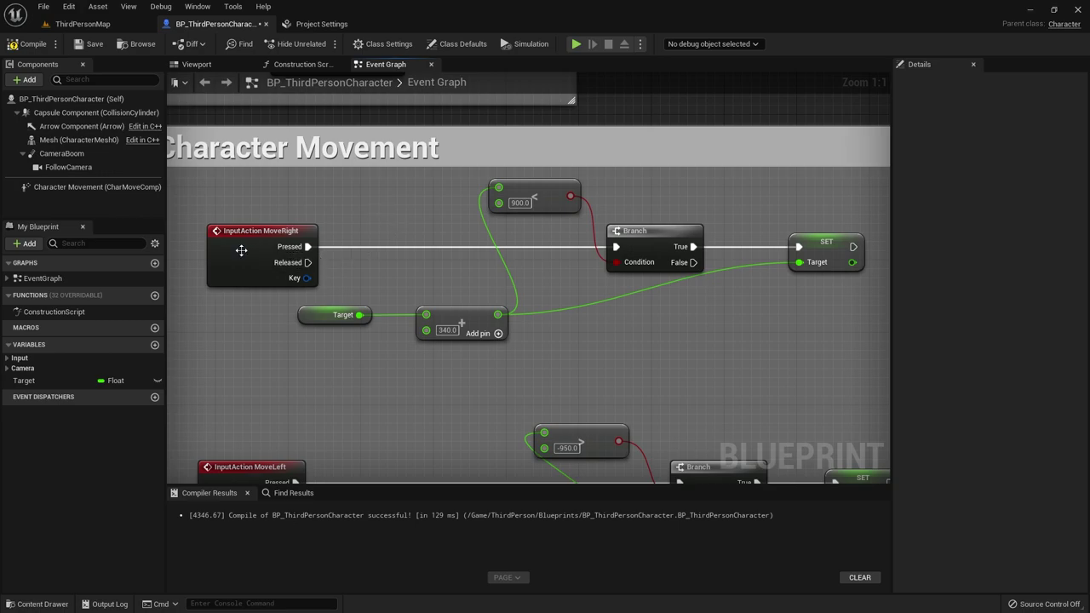
right_drag(270, 351, 269, 269)
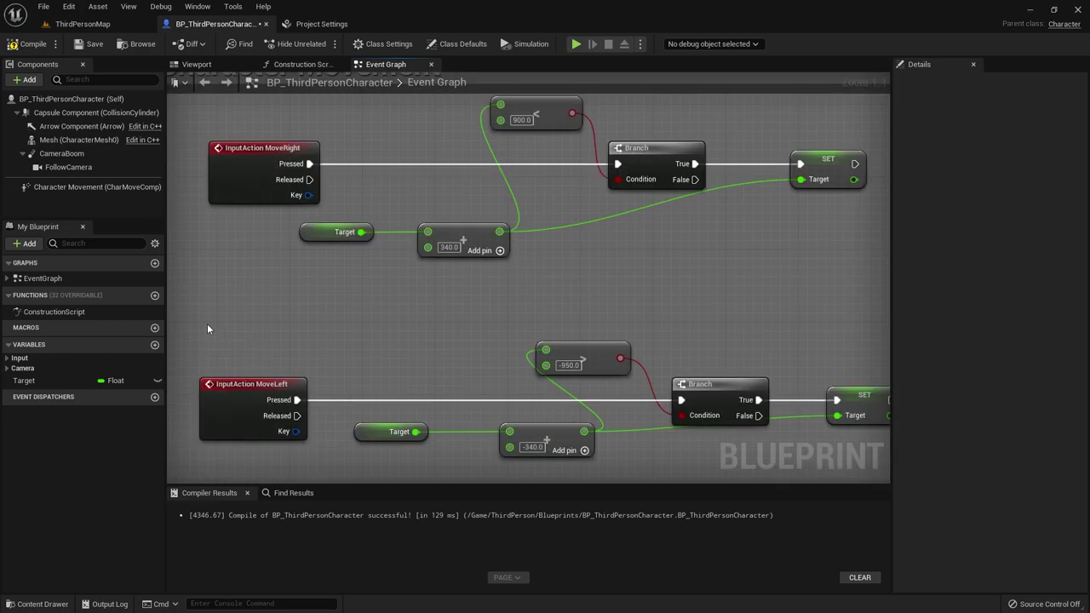
click(293, 24)
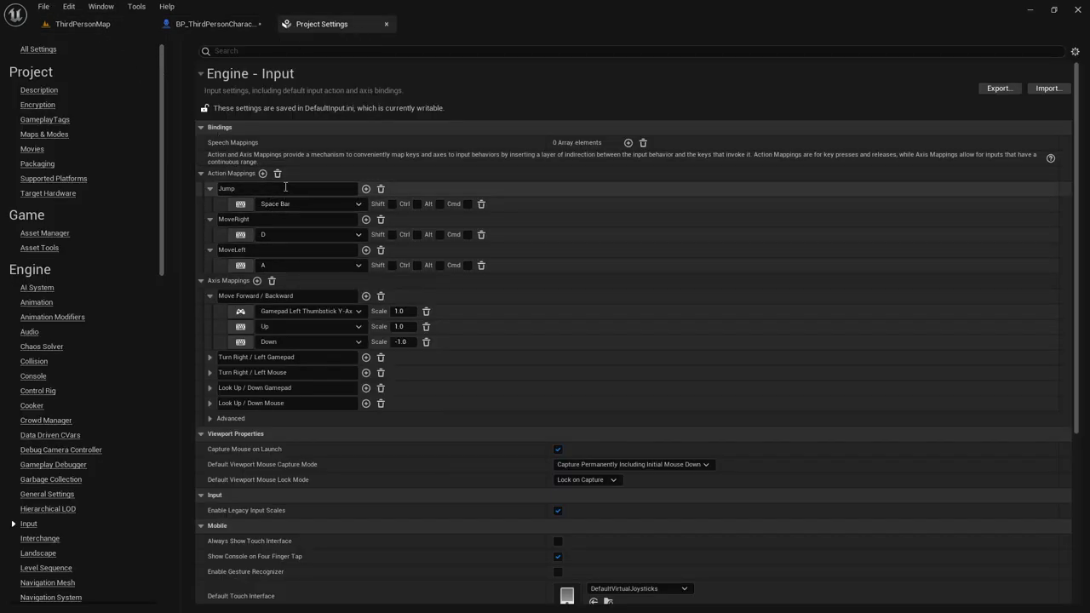
click(103, 25)
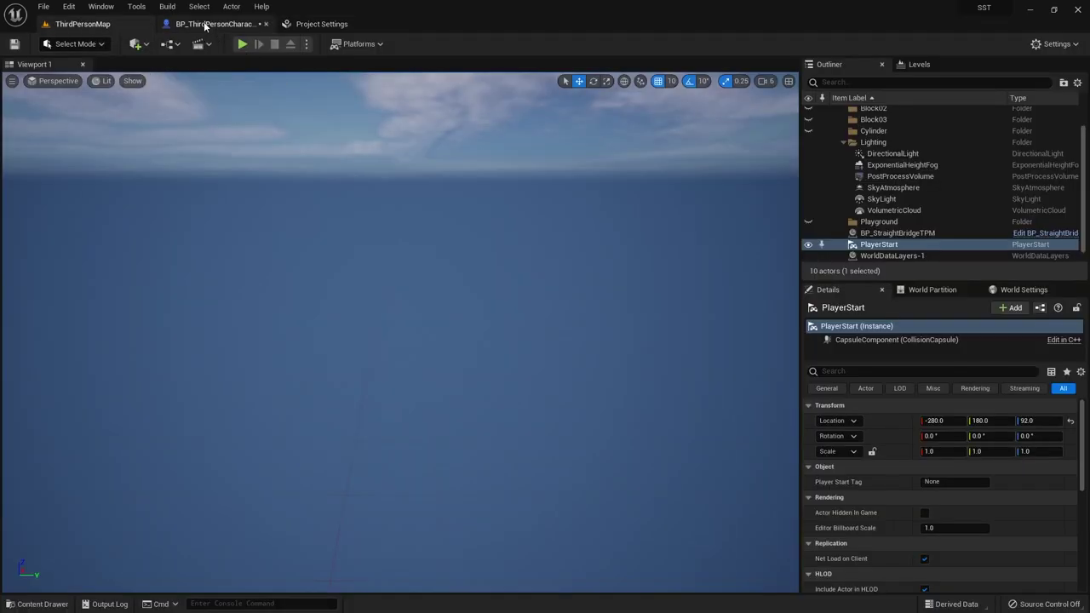
click(204, 25)
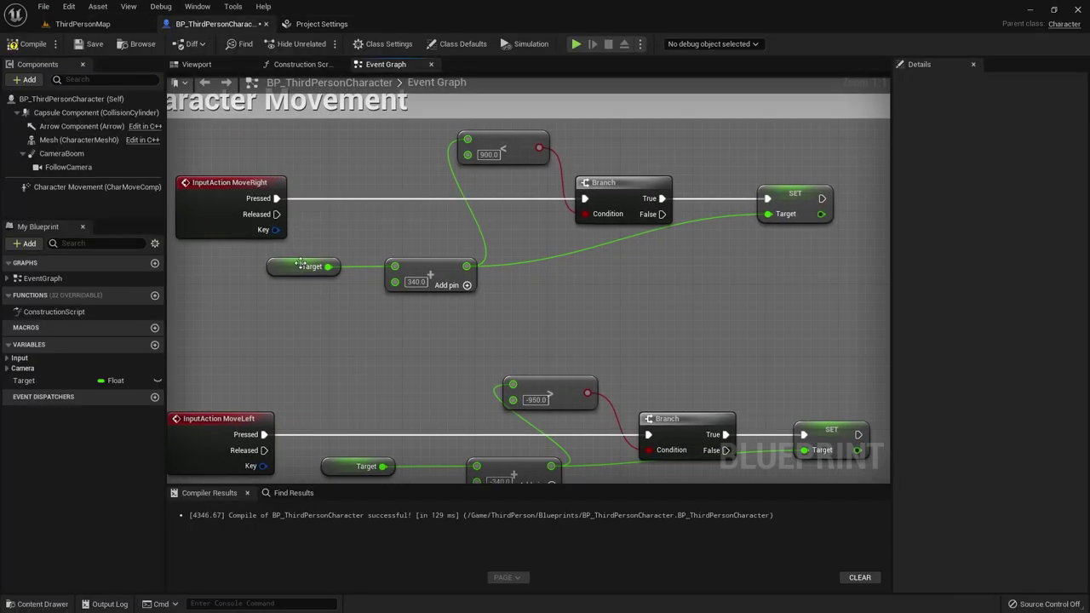
click(304, 268)
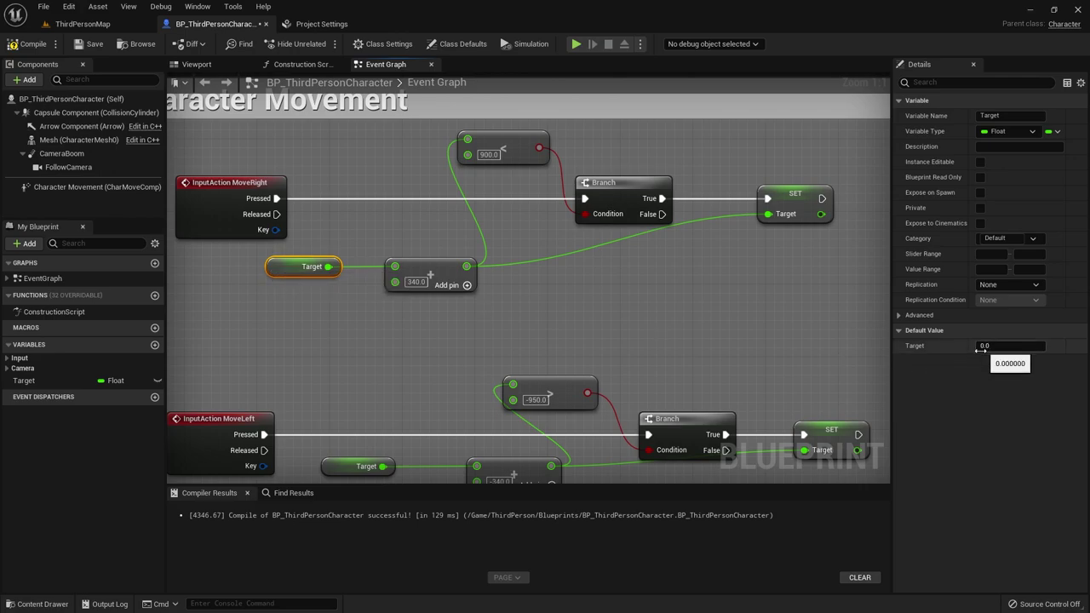
click(78, 24)
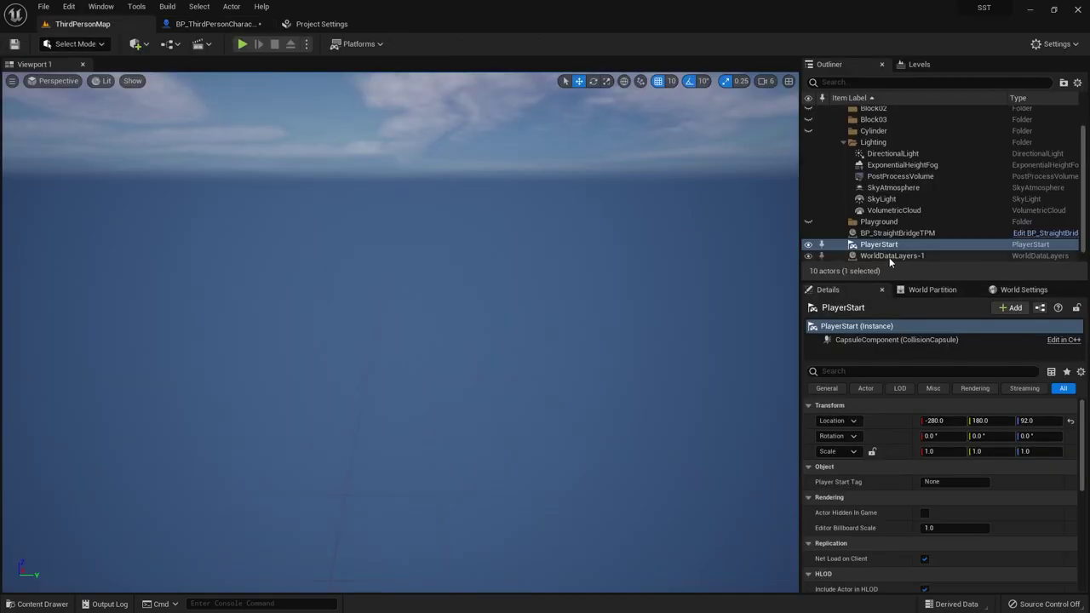
double_click(869, 245)
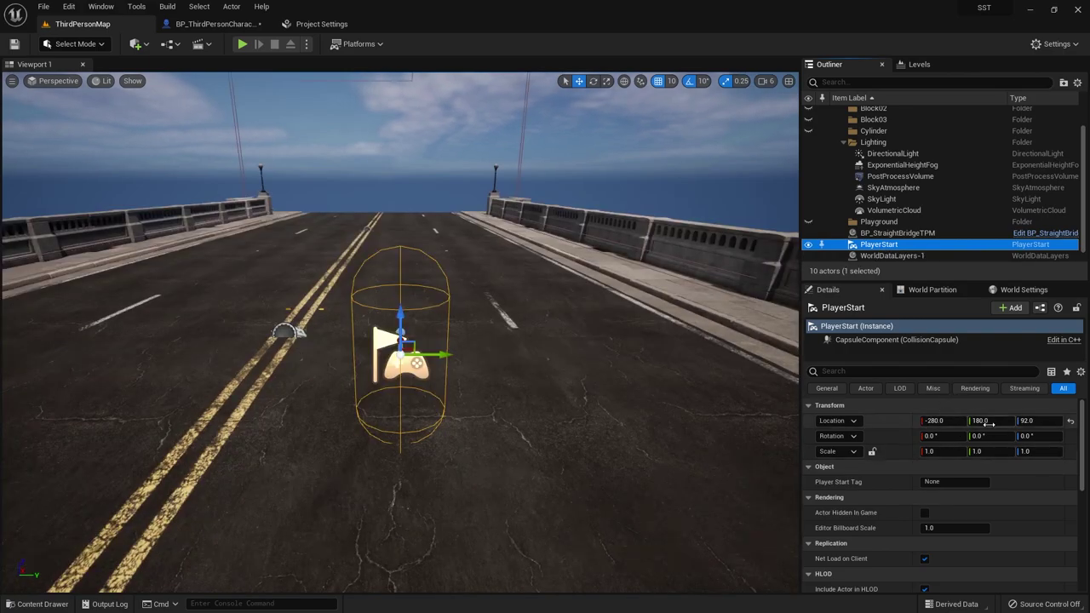
click(213, 24)
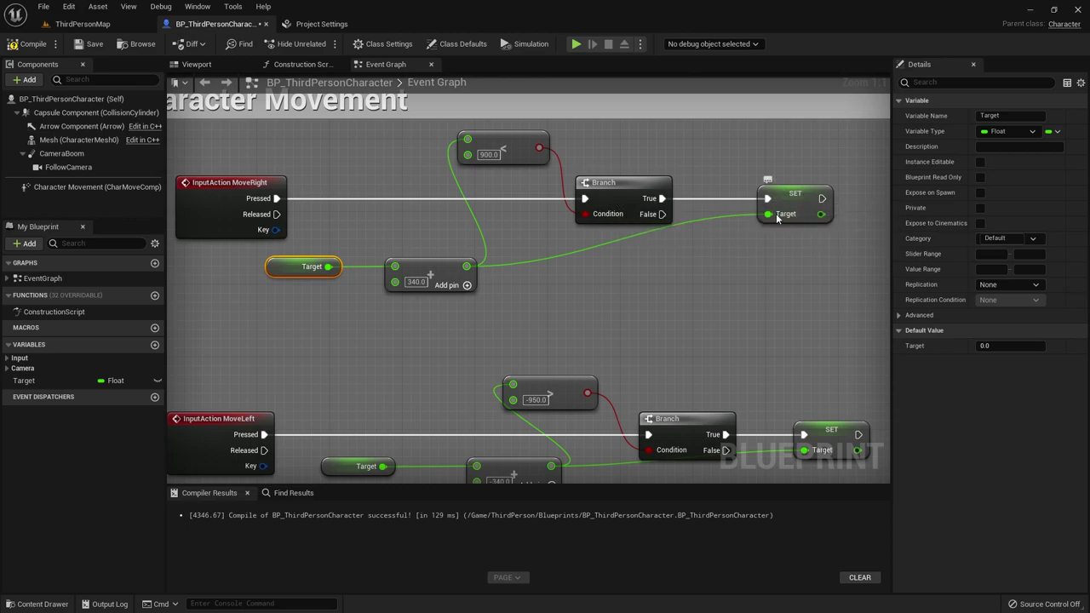
click(790, 214)
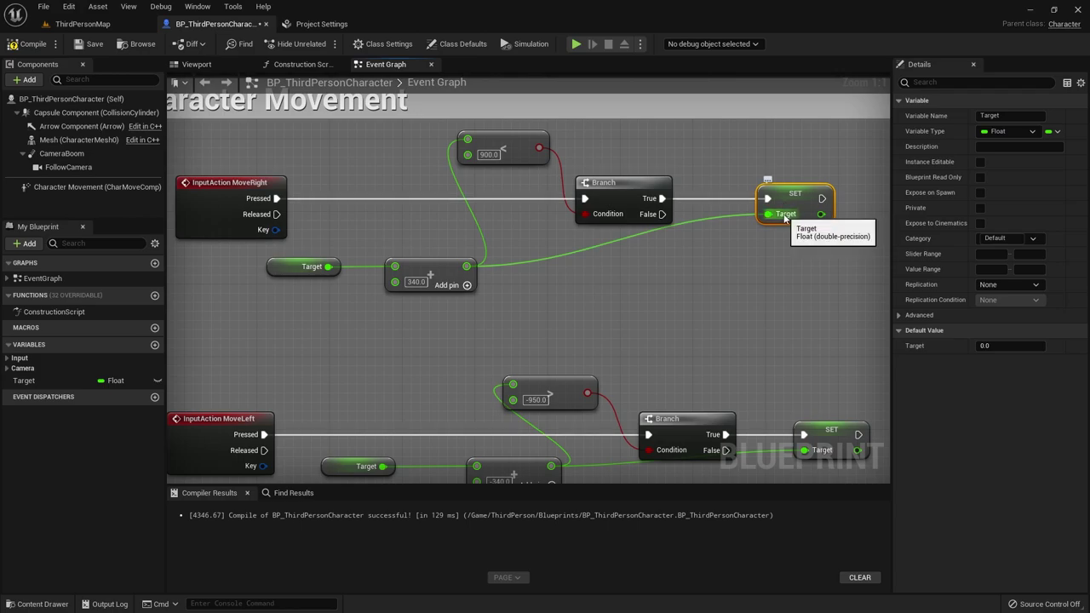
click(299, 274)
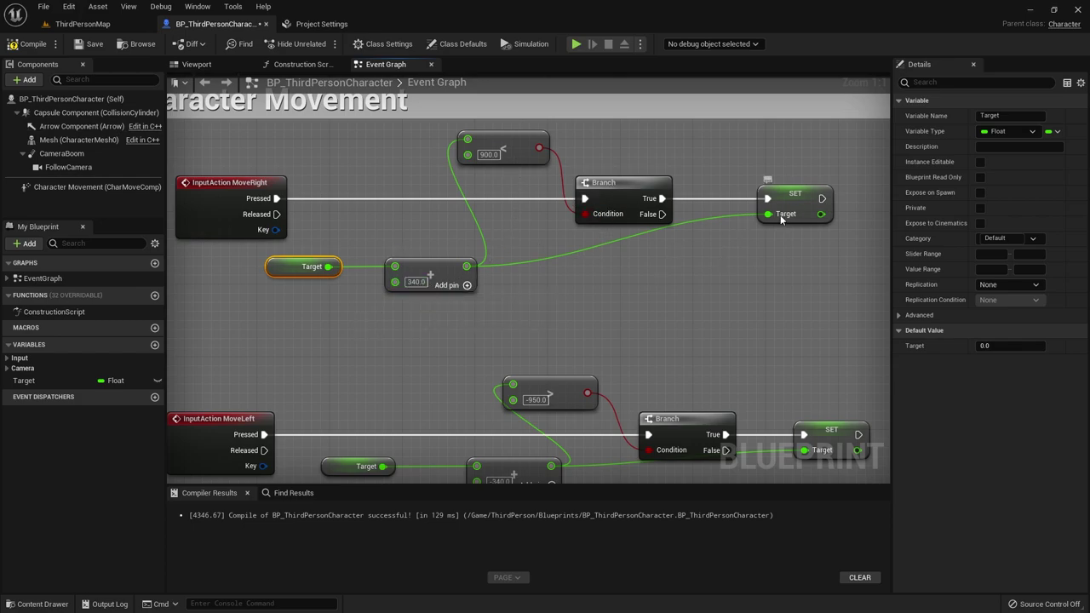
right_drag(638, 295, 341, 321)
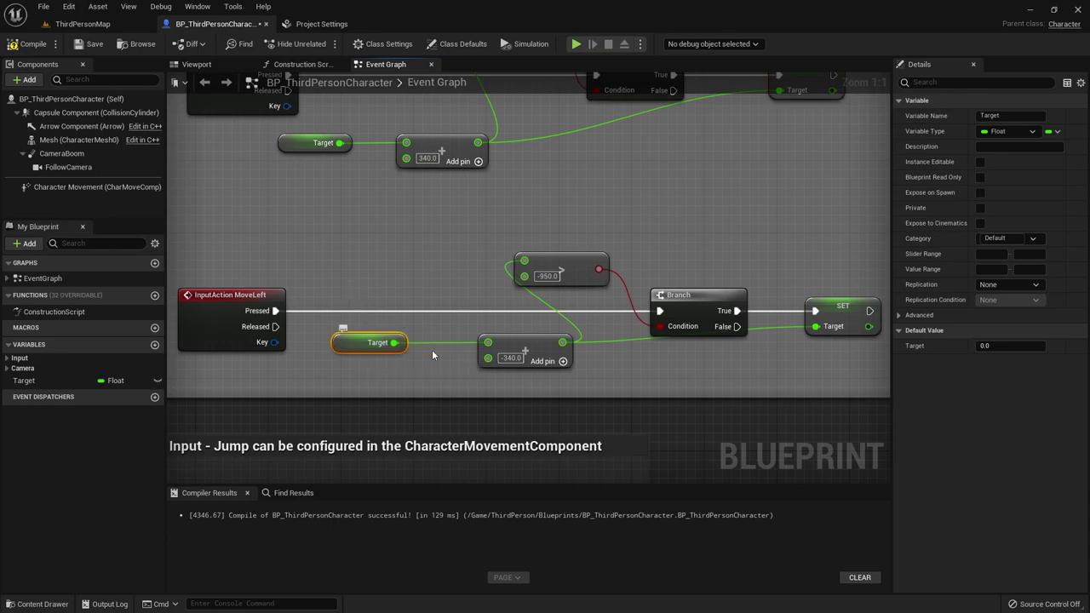
click(503, 344)
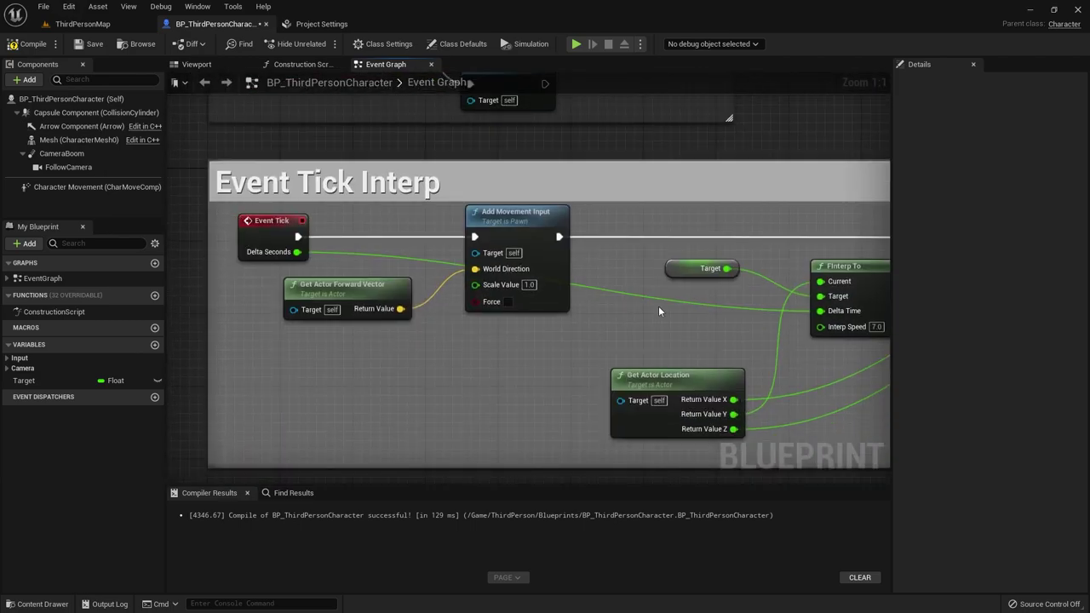
Set the FInterp To node's Interp Speed to 15.0 and save BP_ThirdPersonCharacter.
click(750, 177)
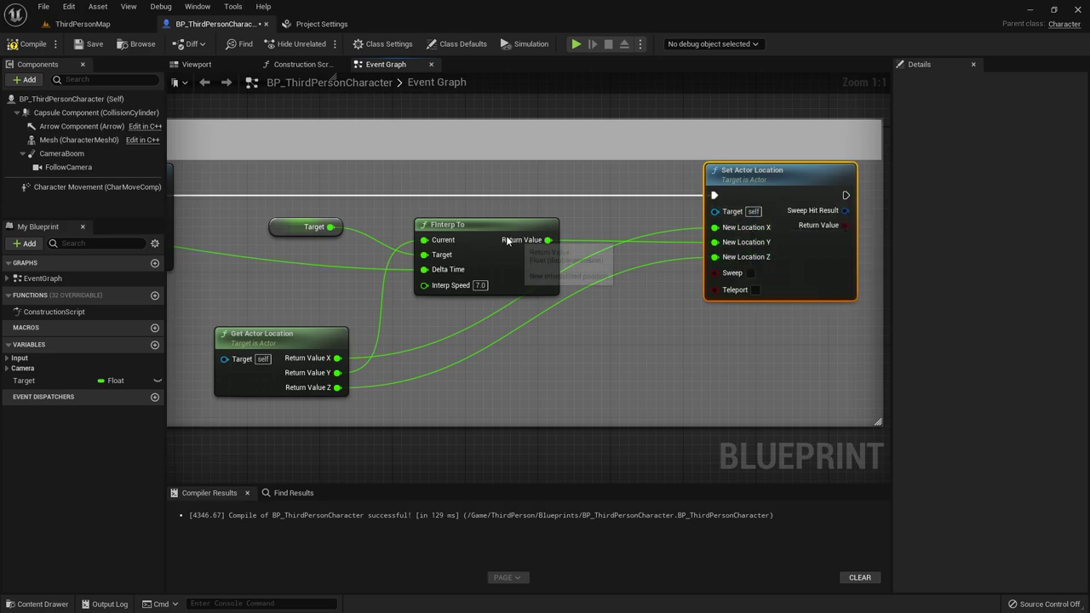
click(420, 288)
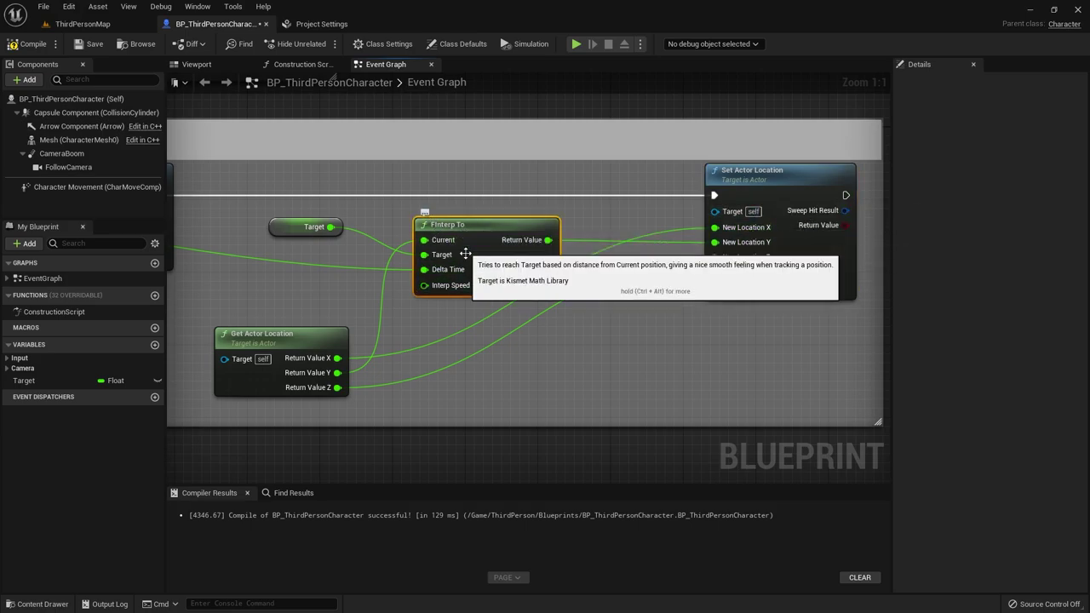
click(483, 286)
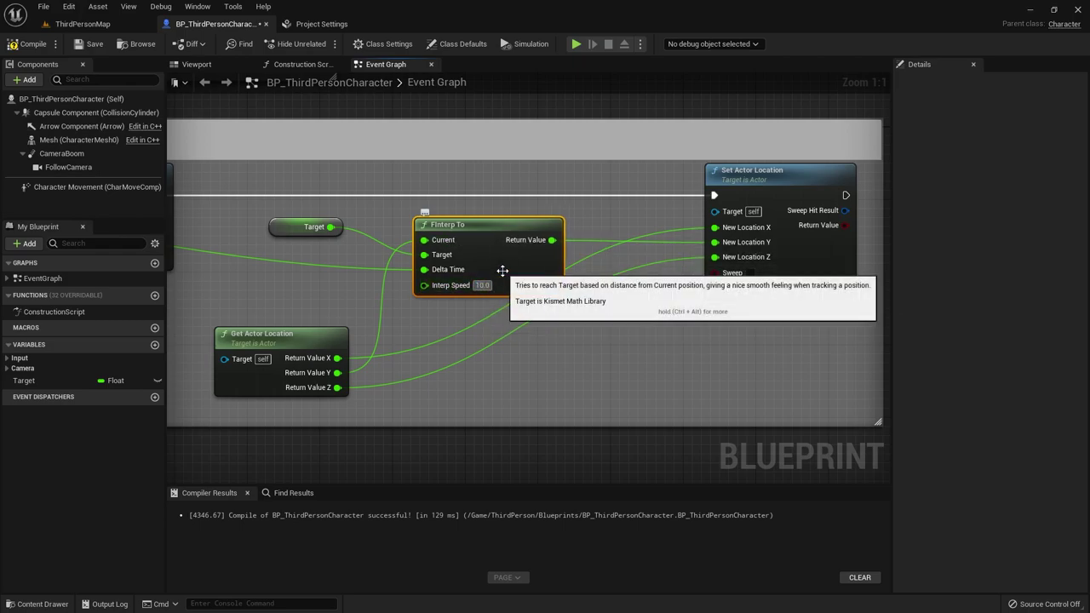
text(15)
click(478, 382)
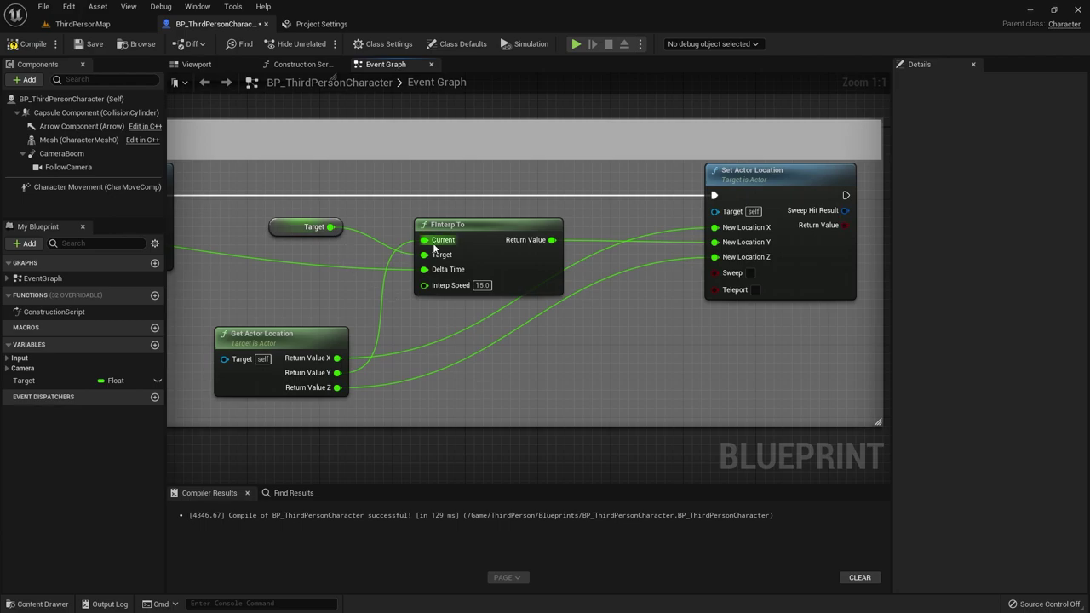
click(87, 44)
click(81, 26)
Play-test the level, running the character forward along the bridge, then stop.
click(242, 43)
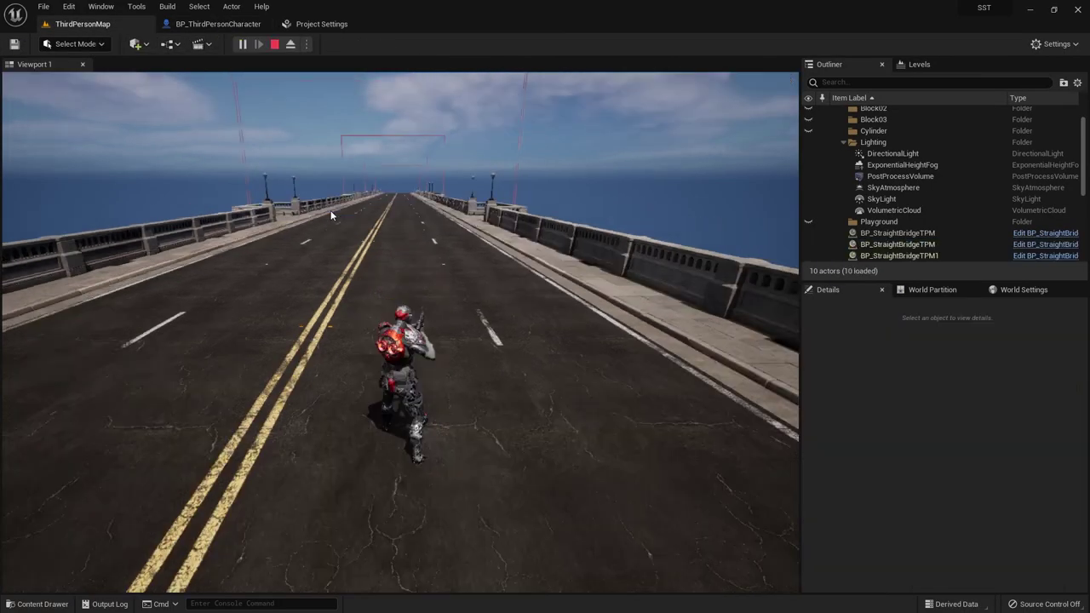
click(331, 215)
key(w)
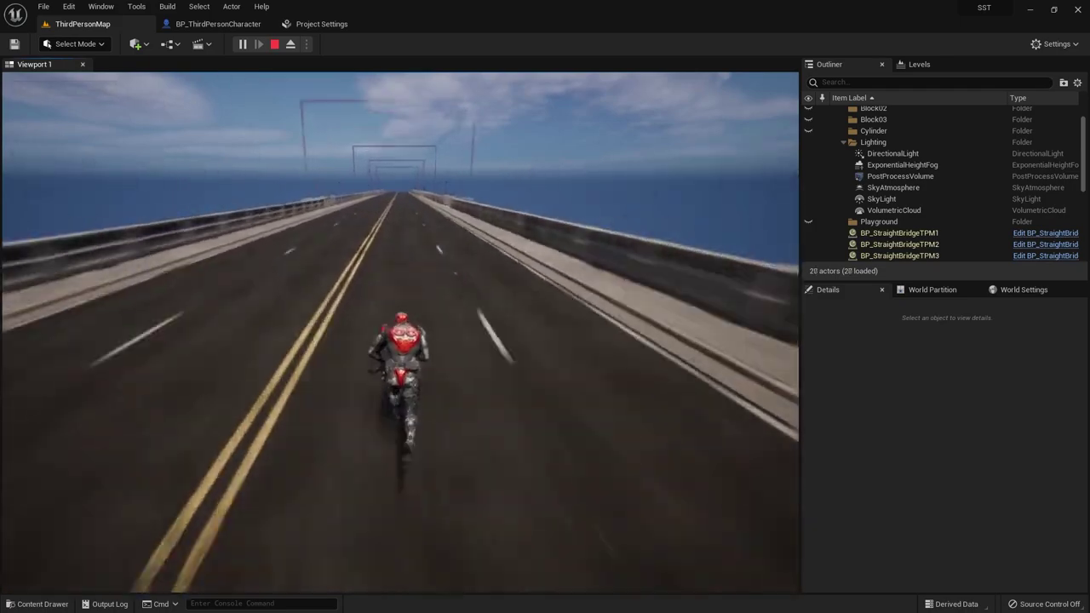
key(Escape)
Recompile the character Blueprint and play-test again, switching right and back to the road centre.
click(218, 24)
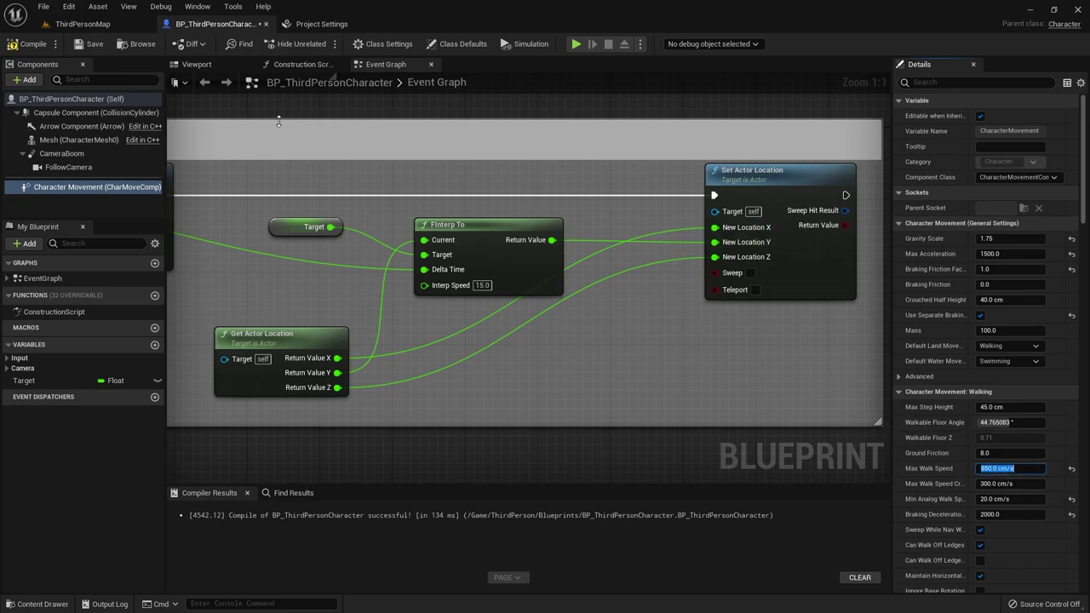
click(19, 47)
click(83, 24)
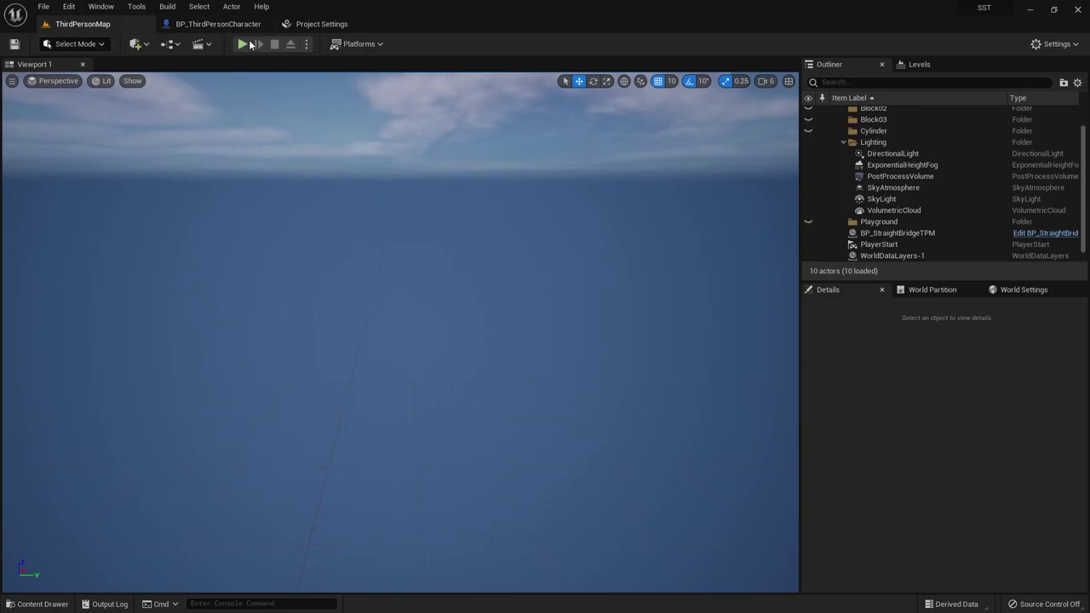
click(243, 47)
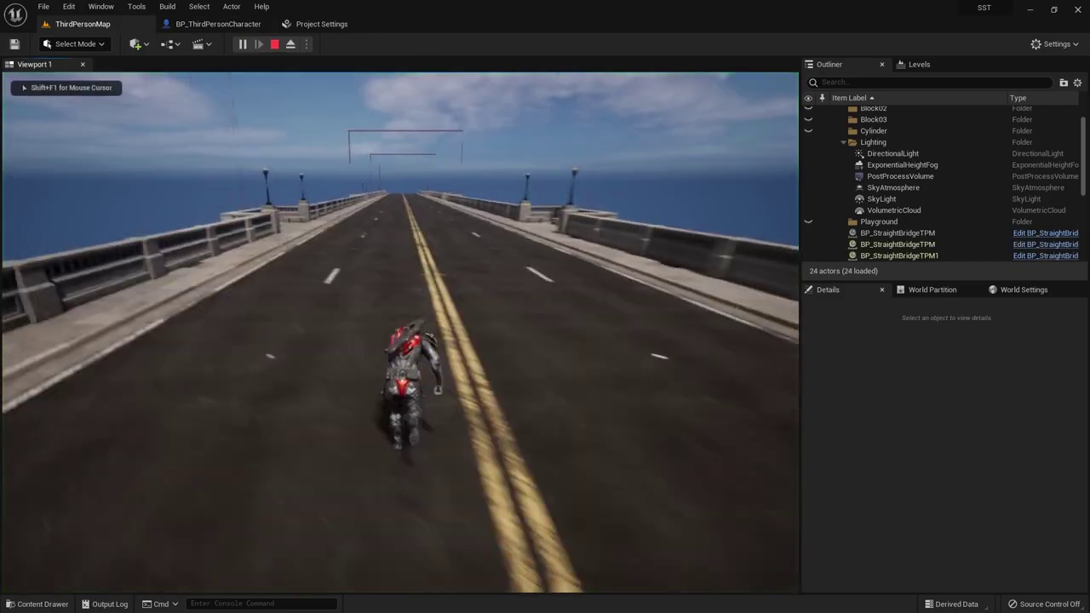
key(w)
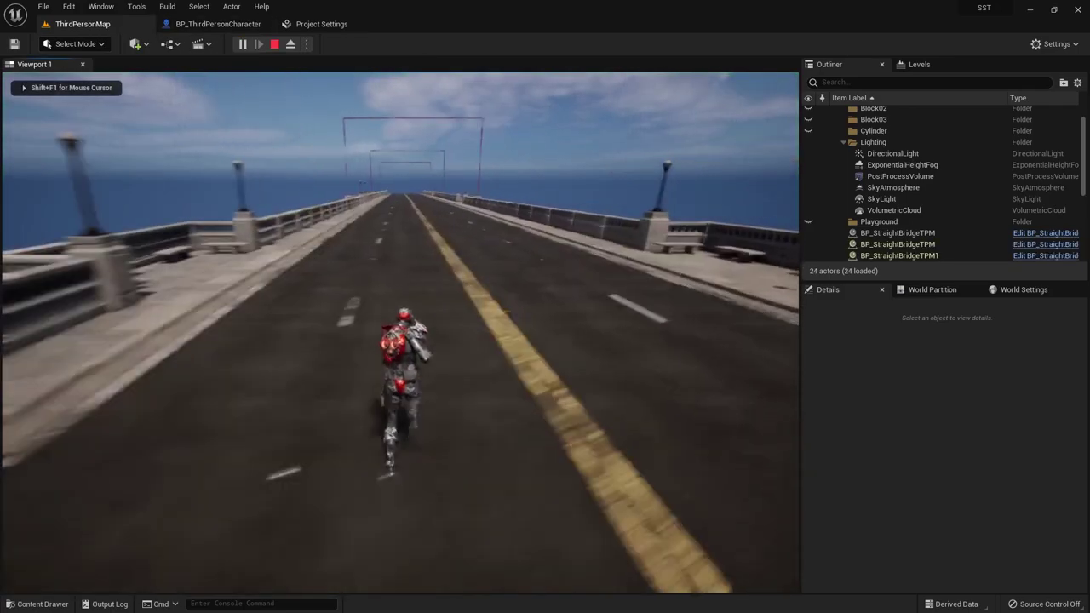
key(d)
key(a)
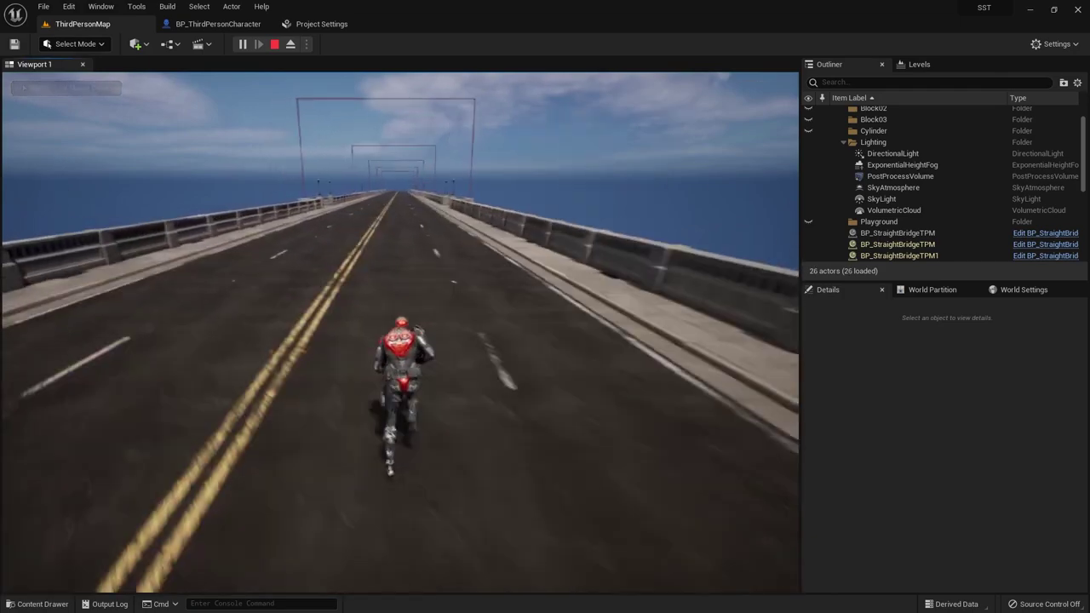
key(Escape)
Change the FInterp To Interp Speed to 10.0 and recompile the character Blueprint.
click(219, 24)
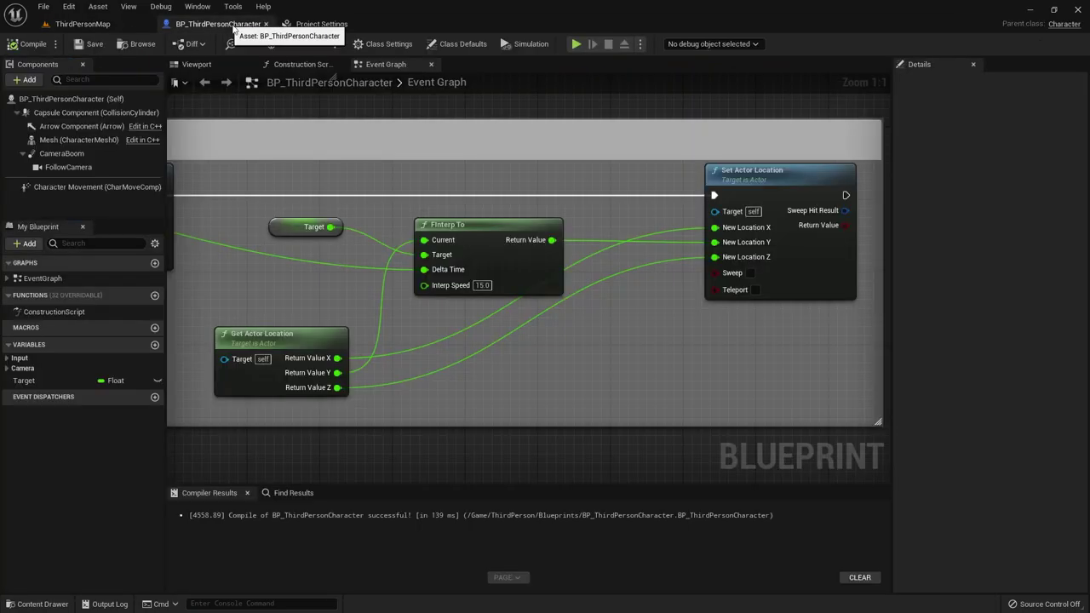
click(482, 286)
text(1)
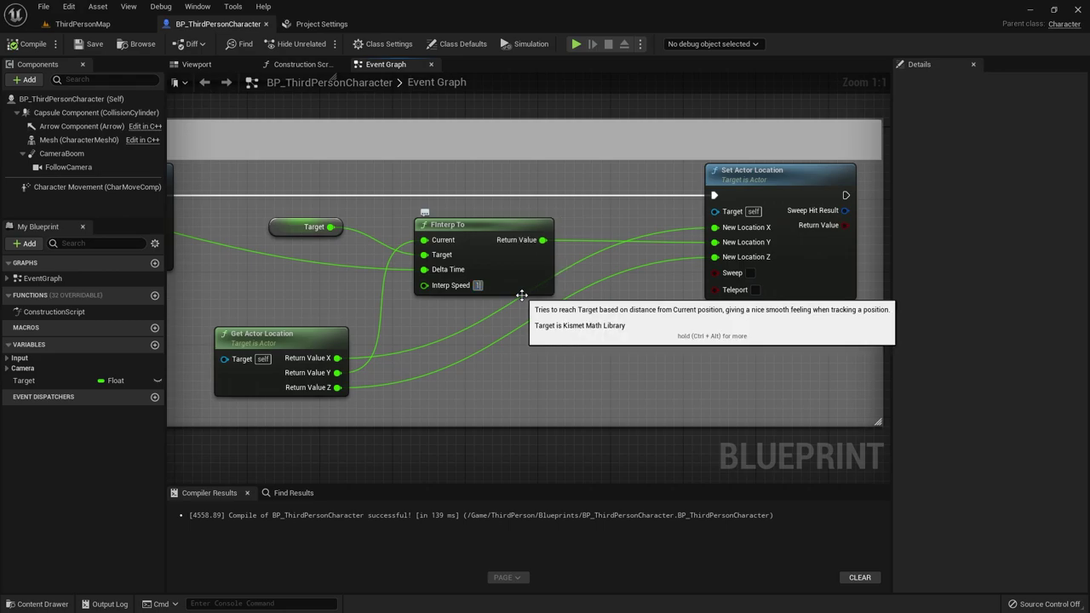
click(25, 43)
click(141, 25)
Play-test lane switching between the right sidewalk, road and left side, then stop.
click(242, 44)
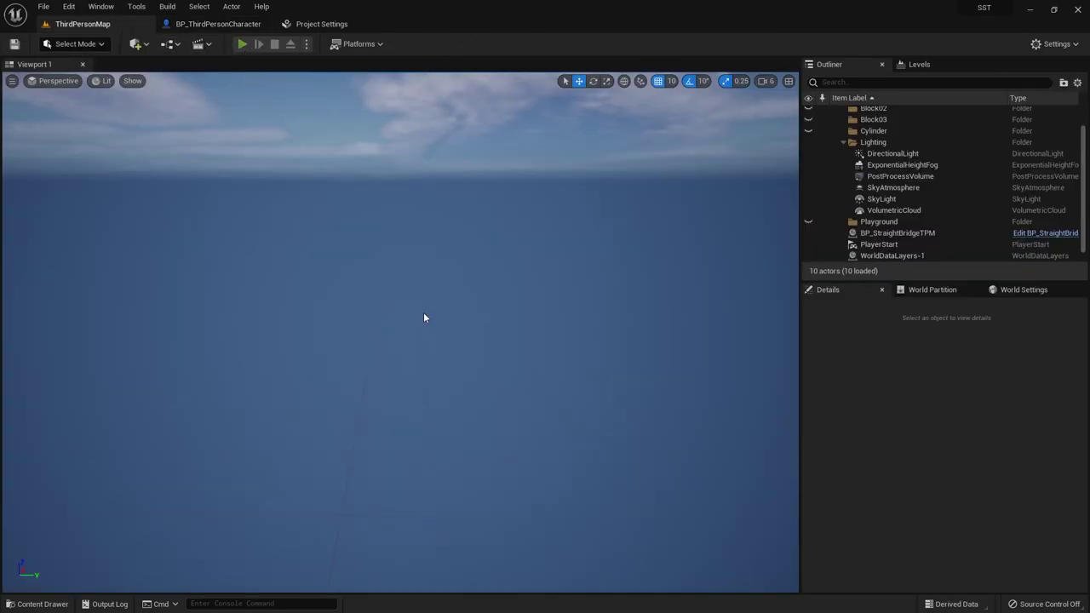
key(w)
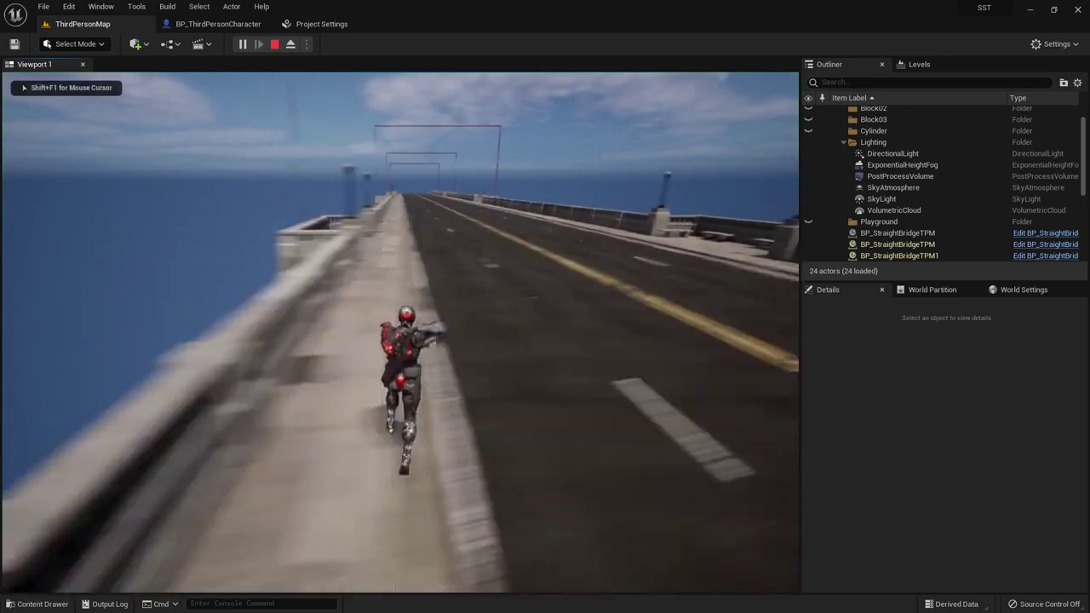
key(d)
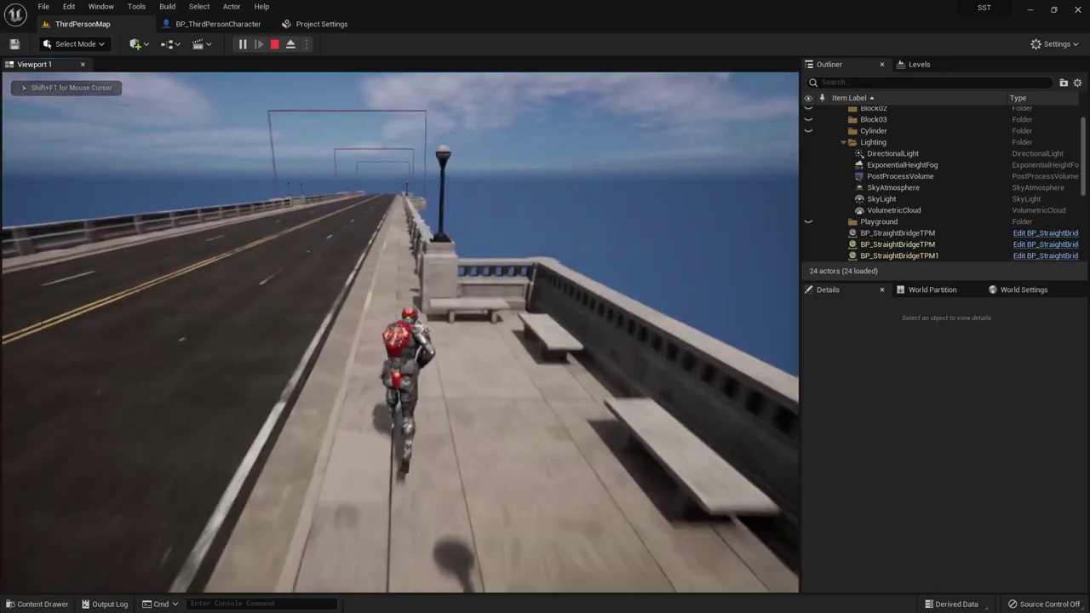
key(a)
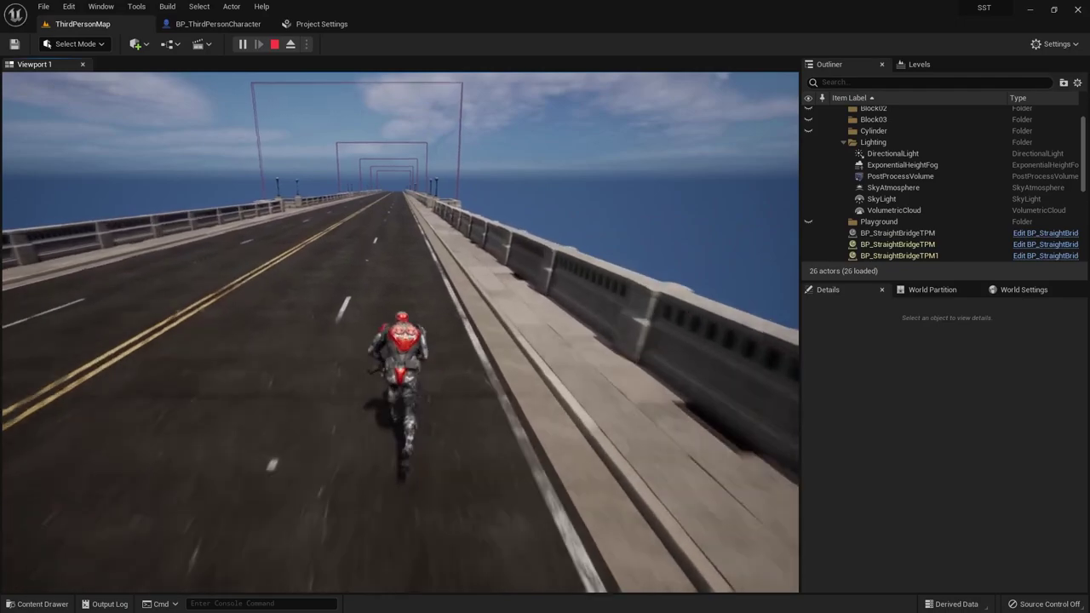
key(a)
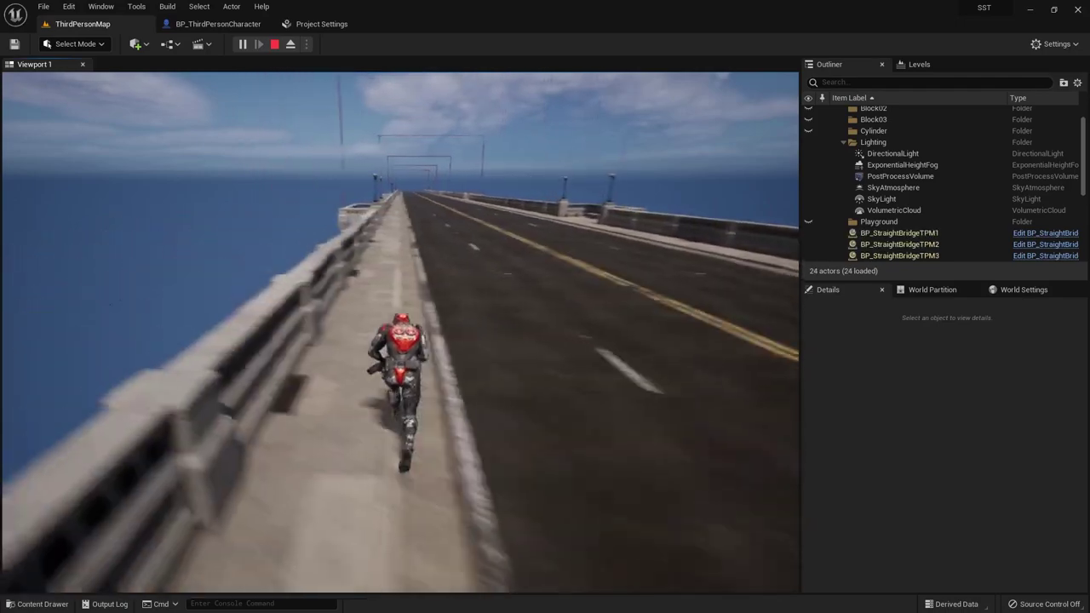
key(d)
key(d)
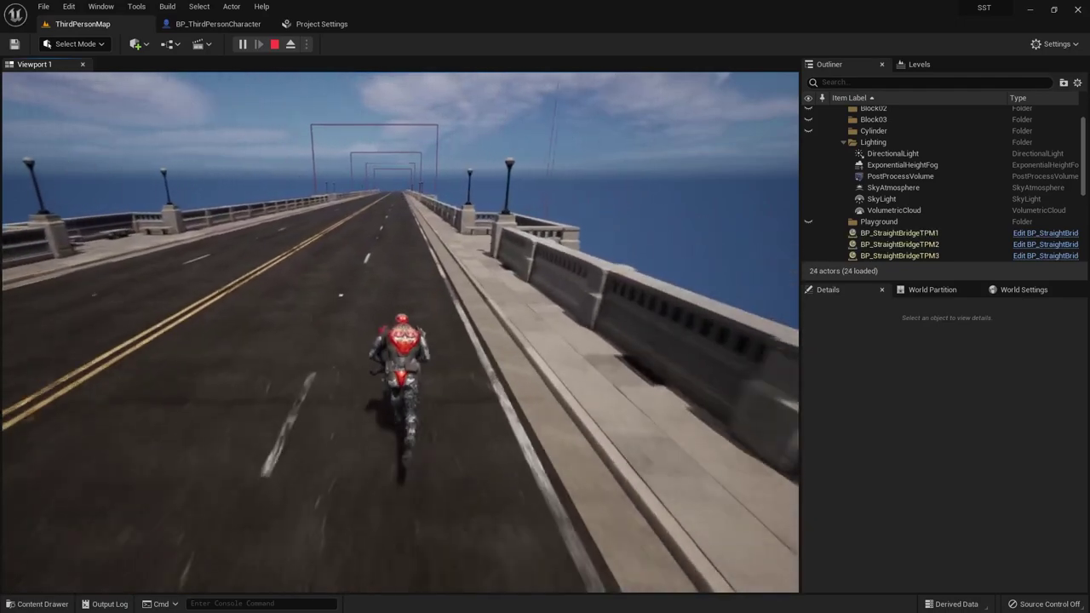
key(Escape)
Check the character's Event Graph, then run and stop another brief play test.
click(218, 24)
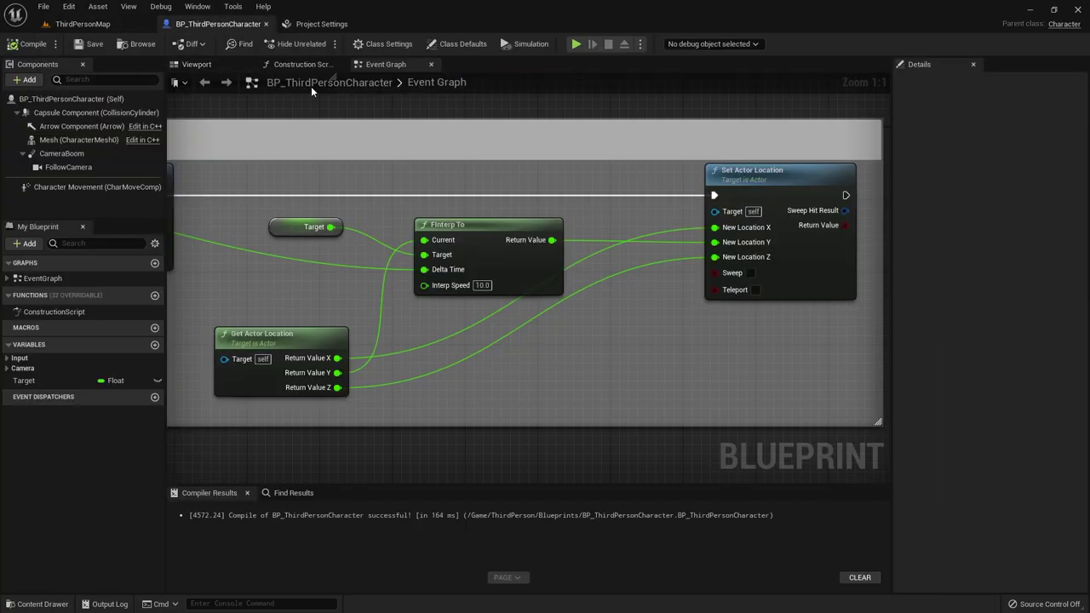
scroll(461, 331, down, 1)
scroll(462, 331, down, 1)
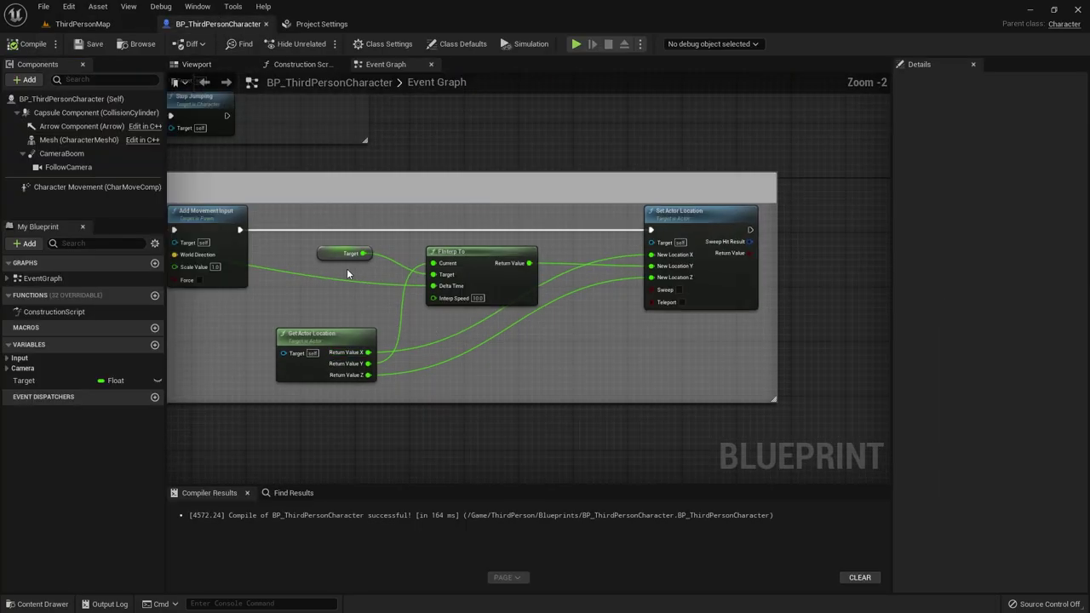
click(81, 24)
click(242, 44)
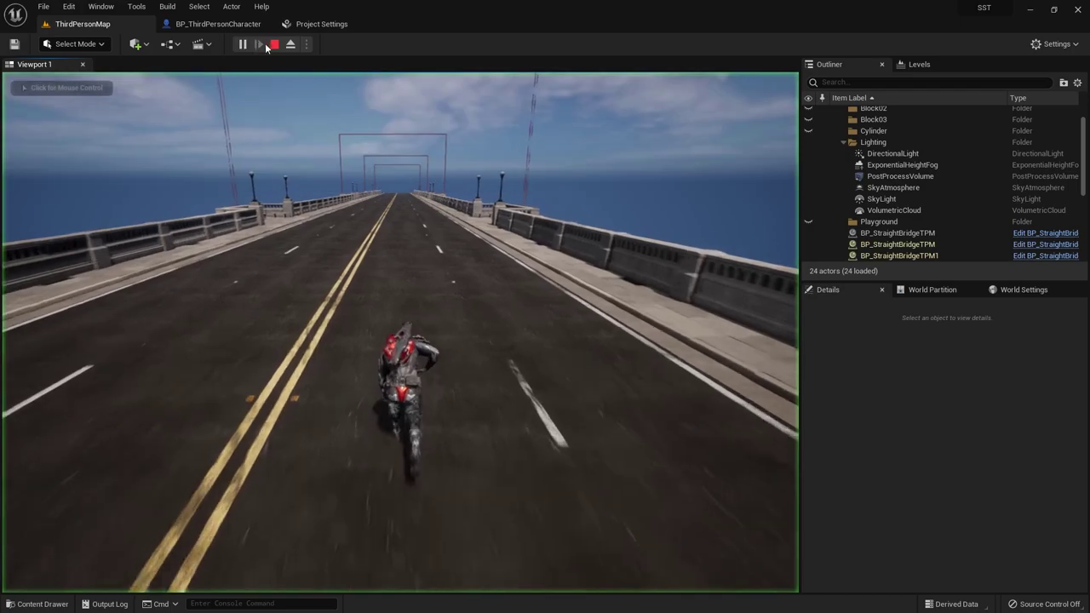
click(273, 45)
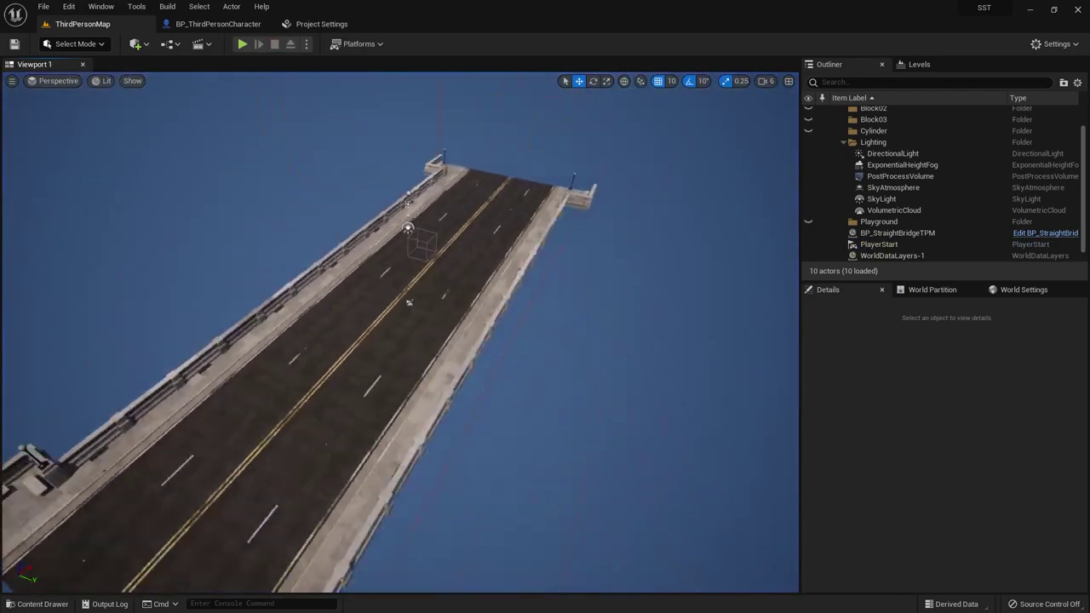
Open the Plugins browser and search for 'water'.
click(94, 9)
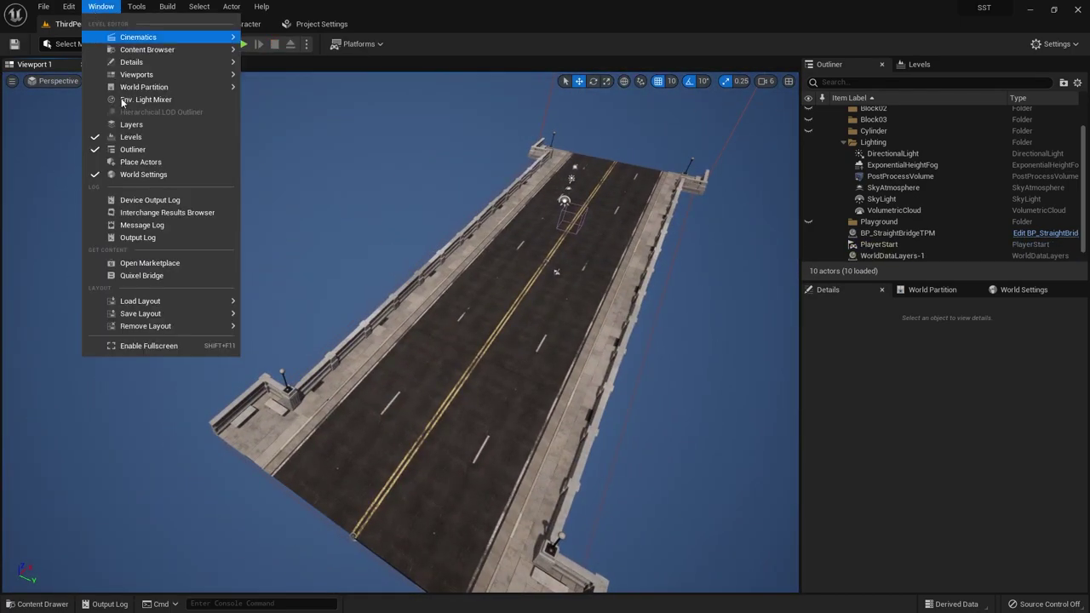
mouse_move(71, 5)
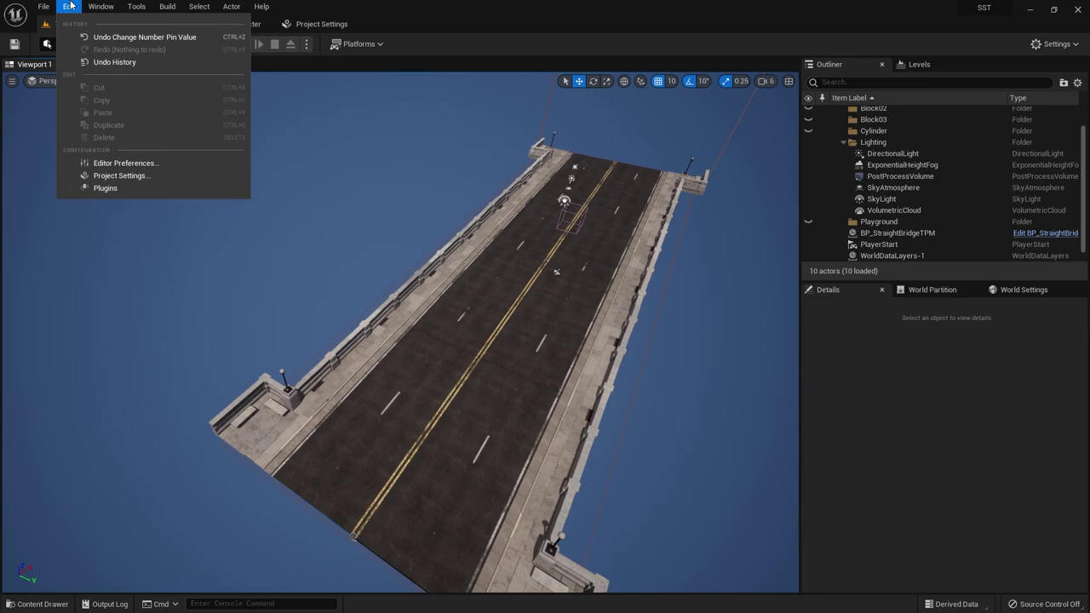
click(120, 188)
text(watt)
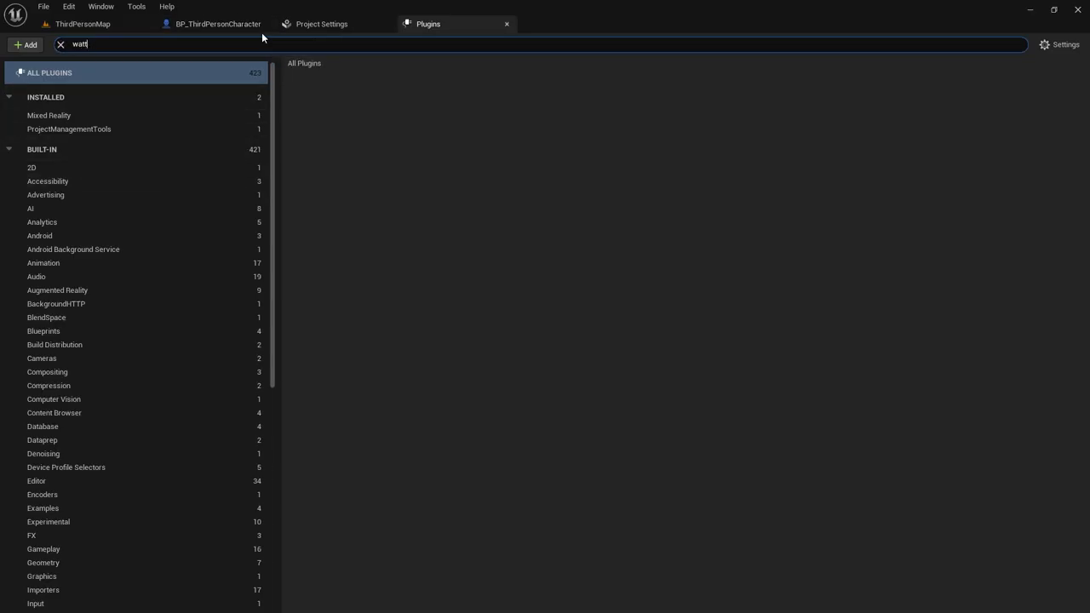
key(BackSpace)
key(BackSpace)
text(er)
Enable the experimental Water plugin, restart the editor and save the changed level content.
click(304, 96)
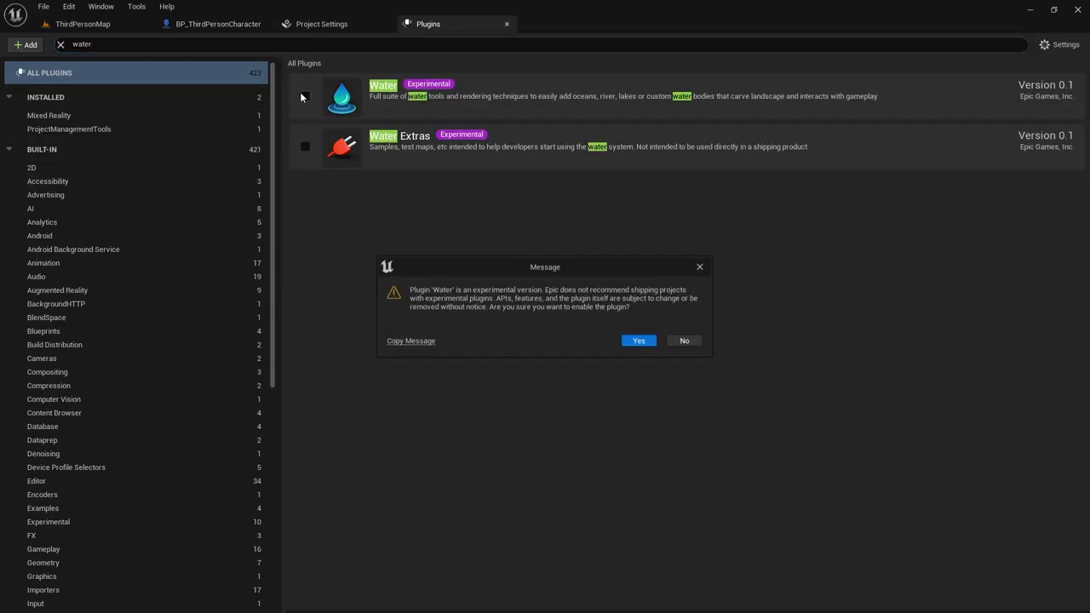
click(640, 341)
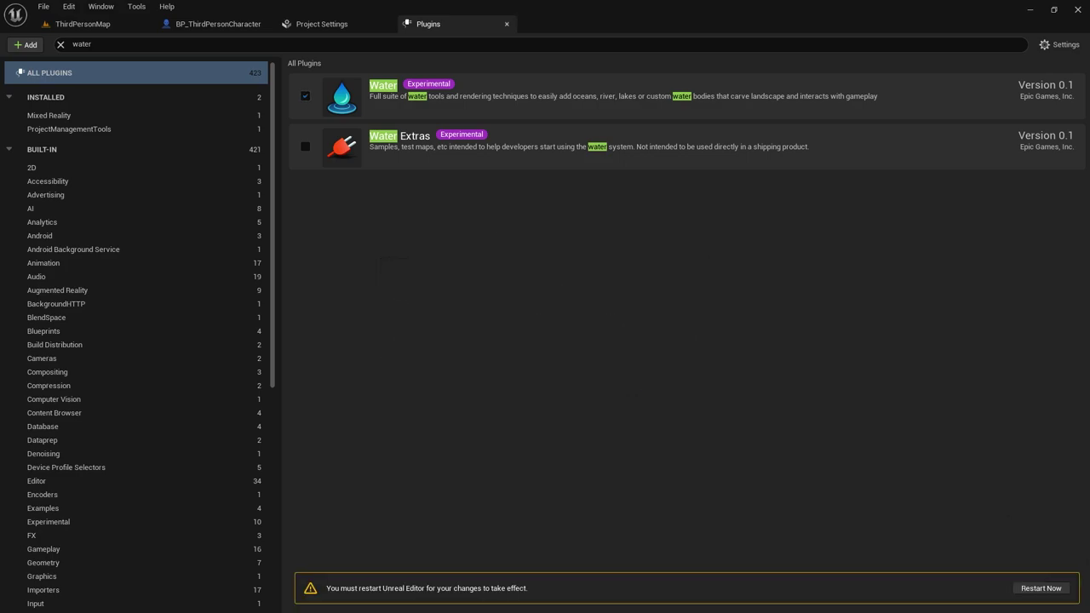
click(1033, 590)
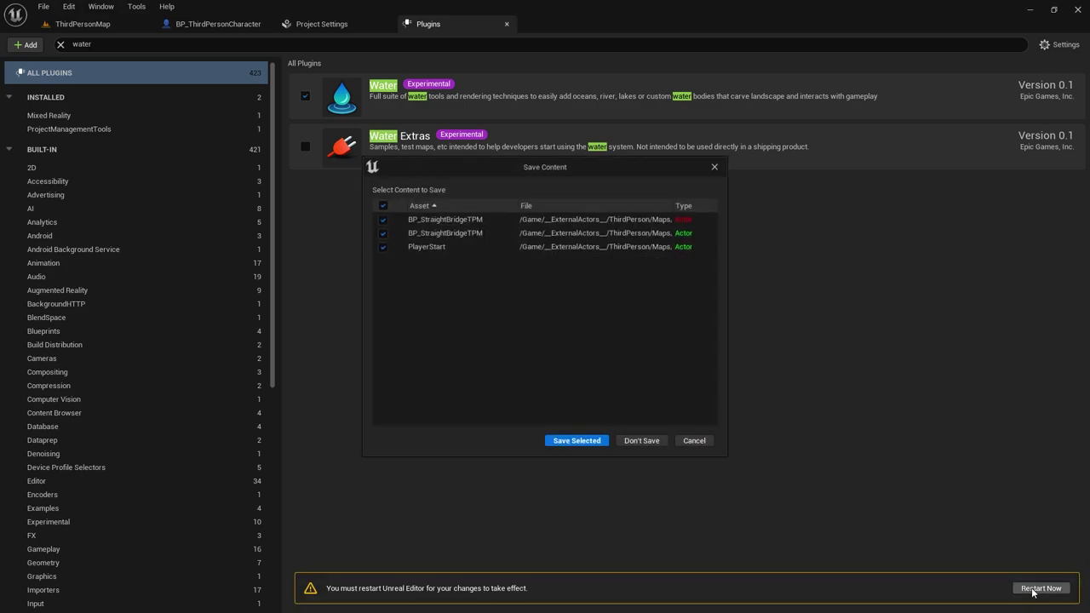
click(574, 440)
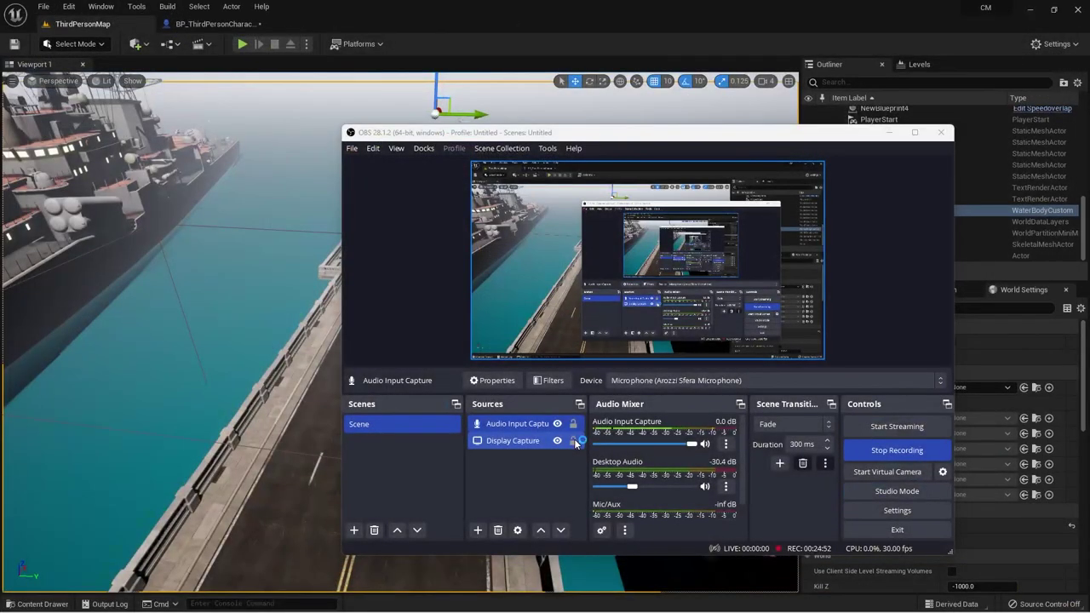
Once ThirdPersonMap reloads, orbit the viewport to look straight down the bridge from PlayerStart.
click(889, 134)
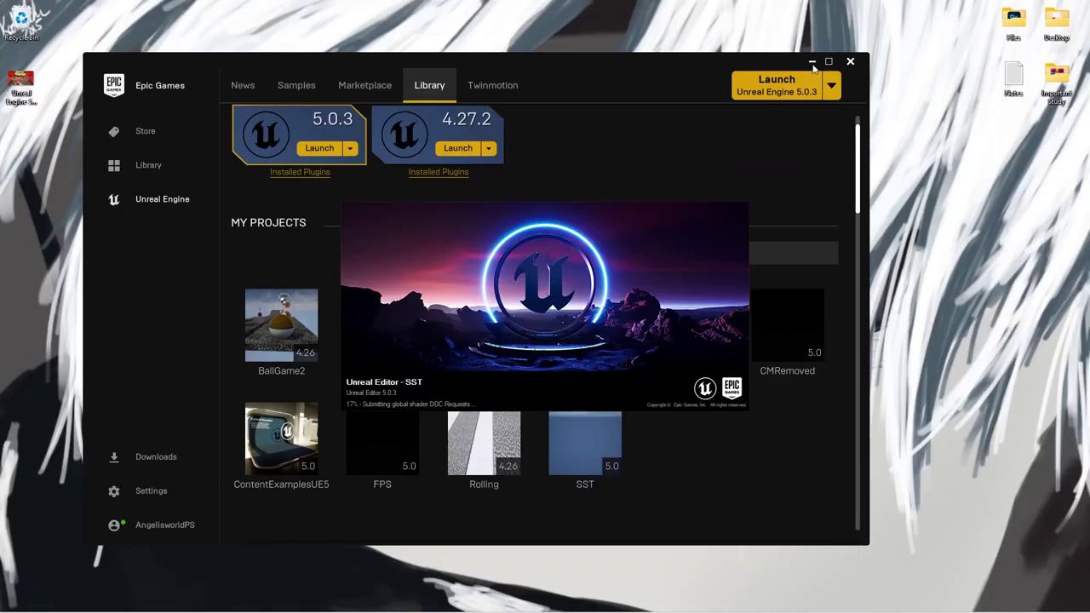
click(812, 63)
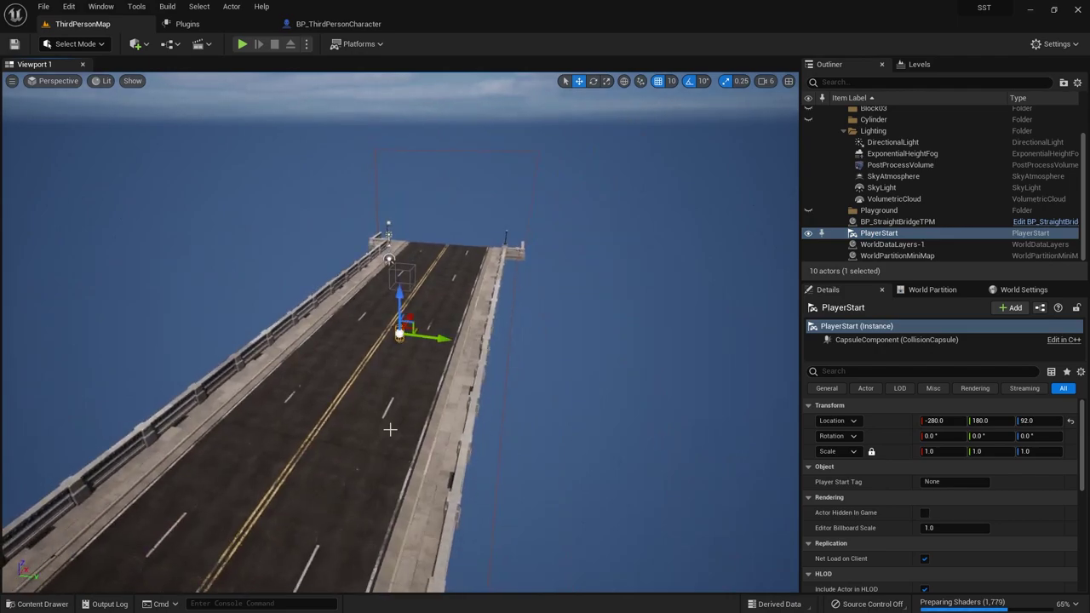
alt+drag(299, 384, 255, 384)
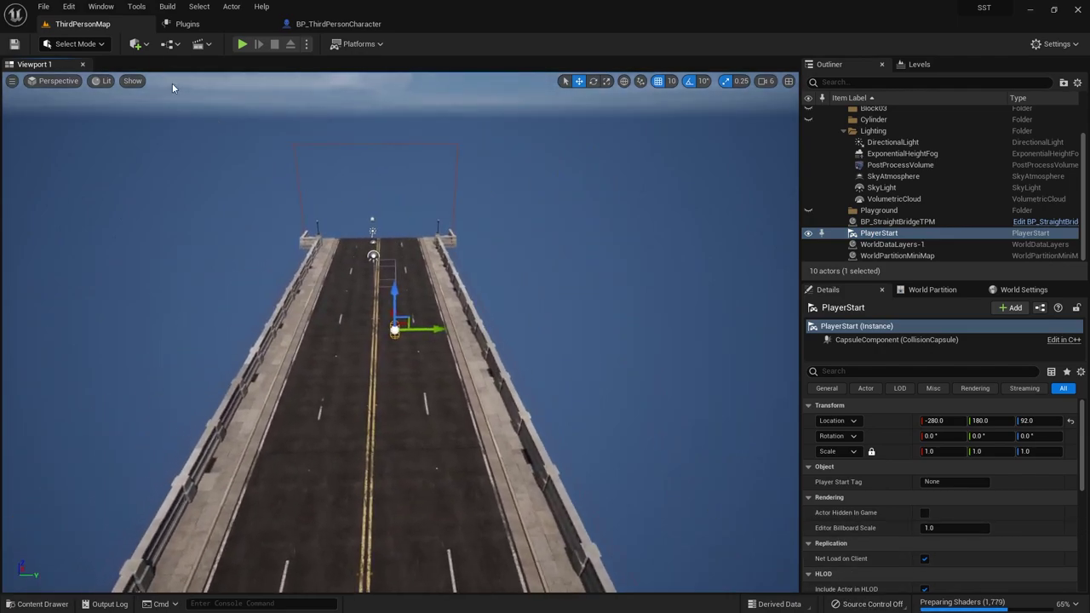
click(100, 7)
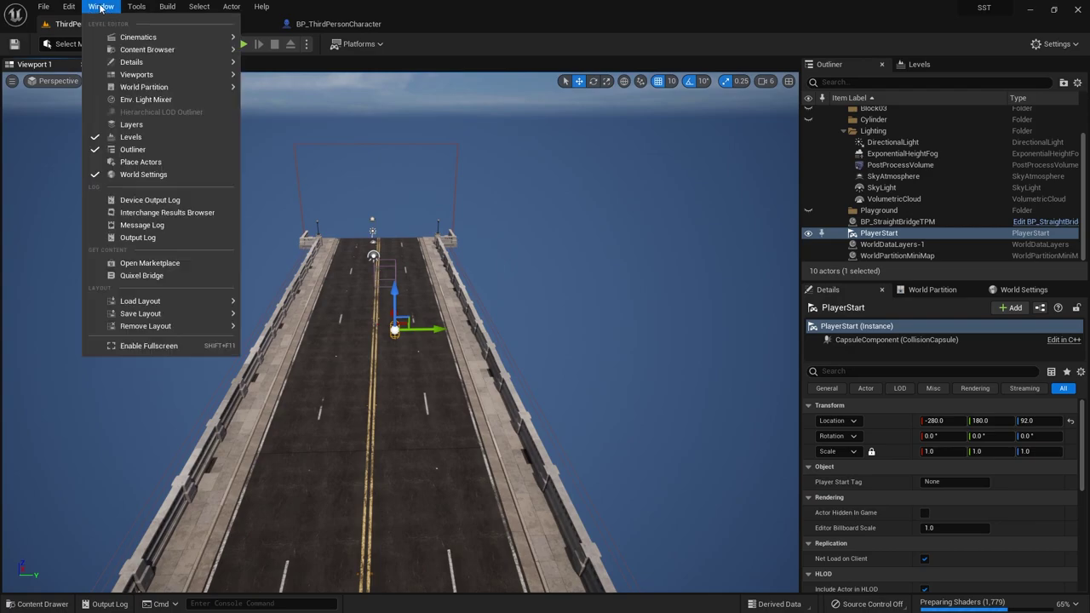
Place a WaterBodyCustom on the bridge road and scale it uniformly to 100000 so water surrounds the bridge.
click(134, 163)
text(water)
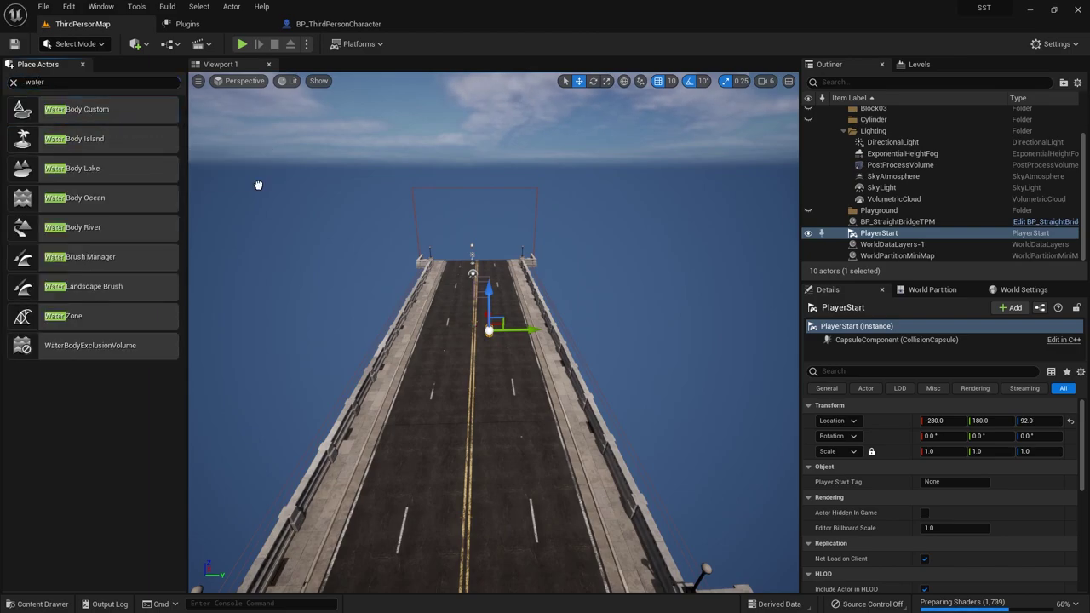
drag(413, 426, 463, 409)
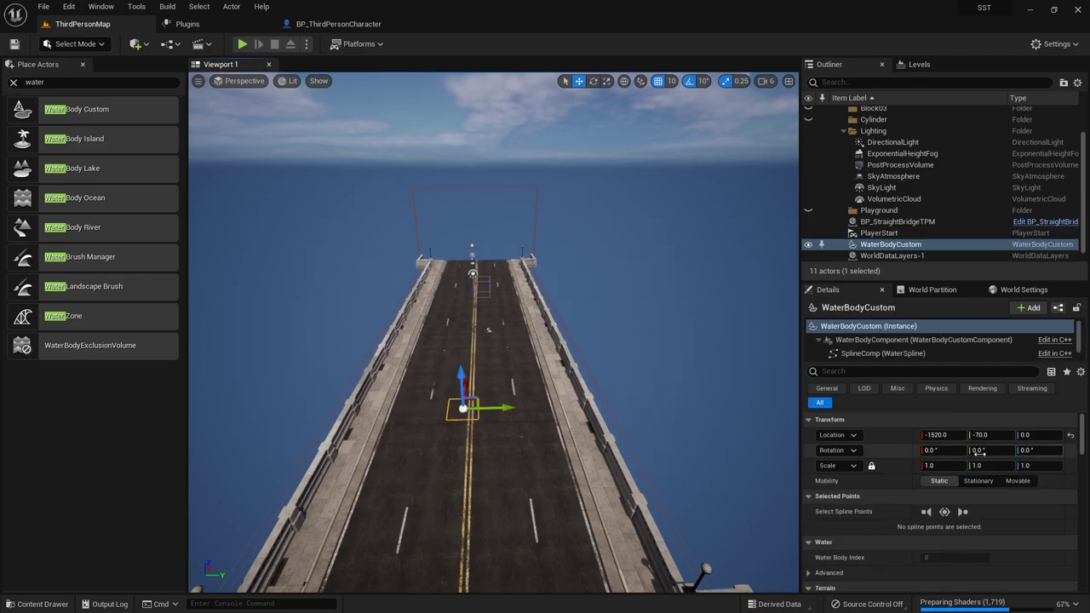
click(873, 466)
text(100000)
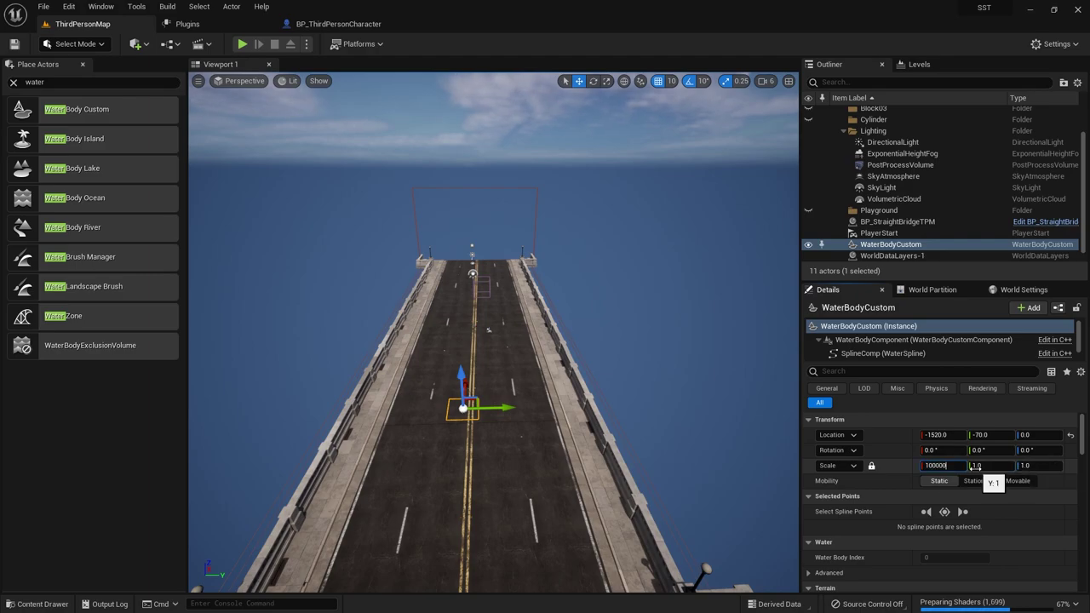
key(Return)
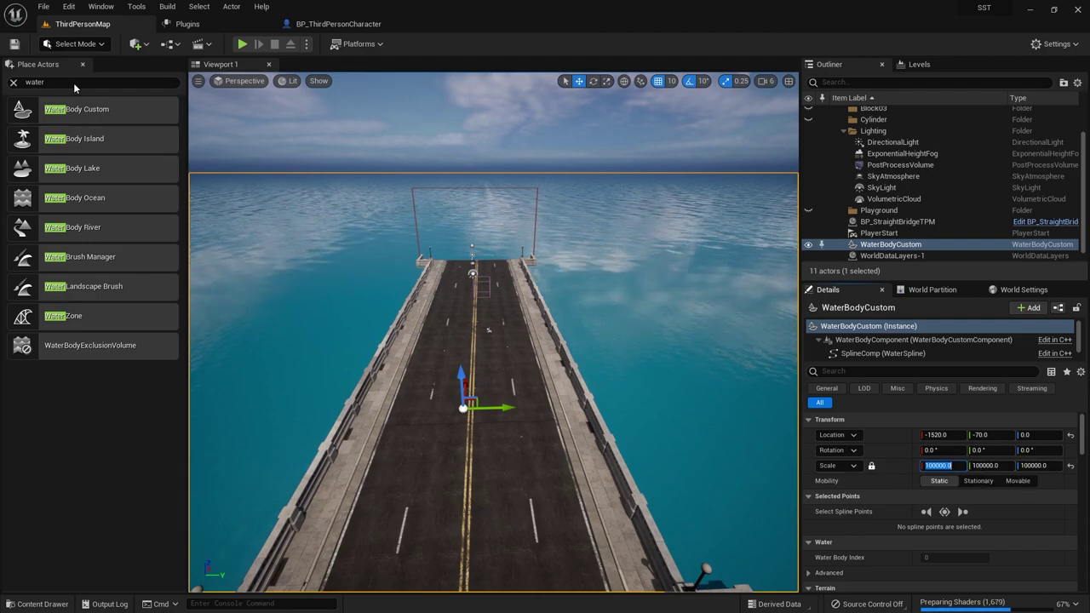
click(81, 65)
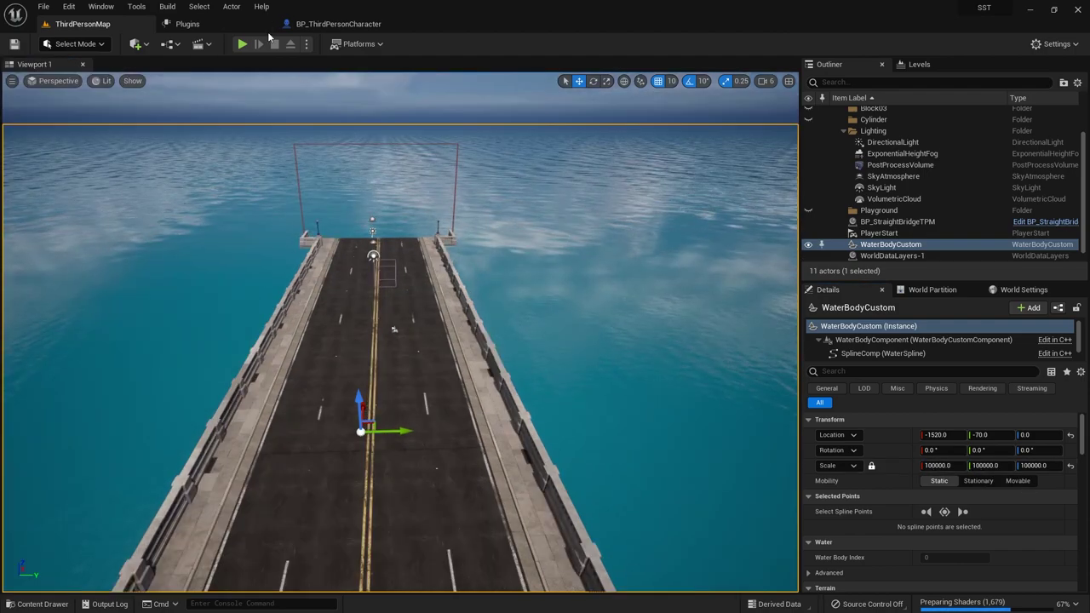
Play-test the lane switching with the water, then stop and return to BP_ThirdPersonCharacter's Event Graph.
click(241, 44)
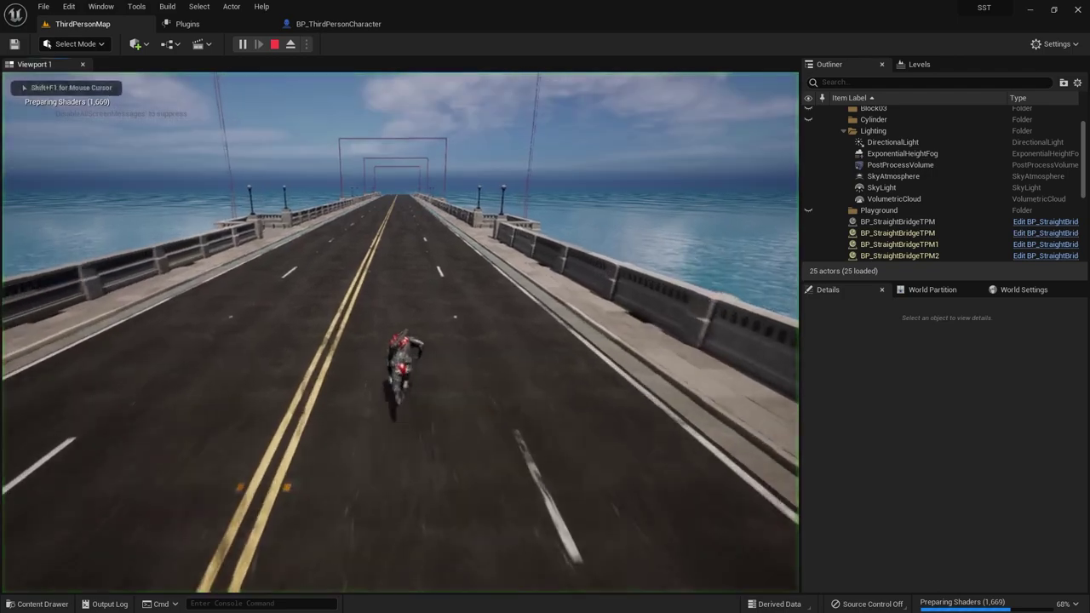
key(w)
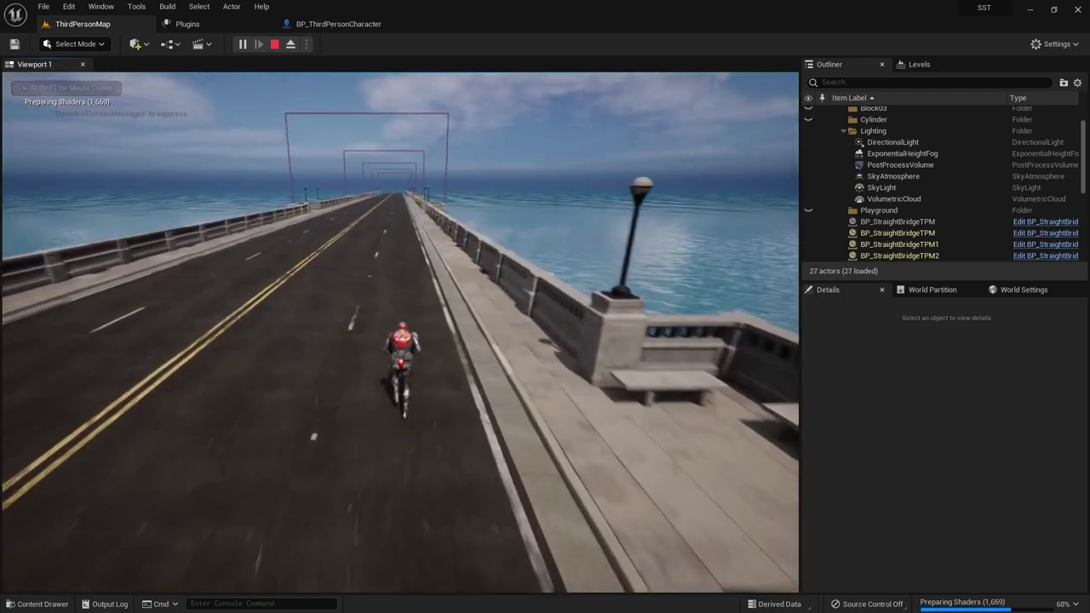
key(shift+F1)
key(Escape)
click(339, 24)
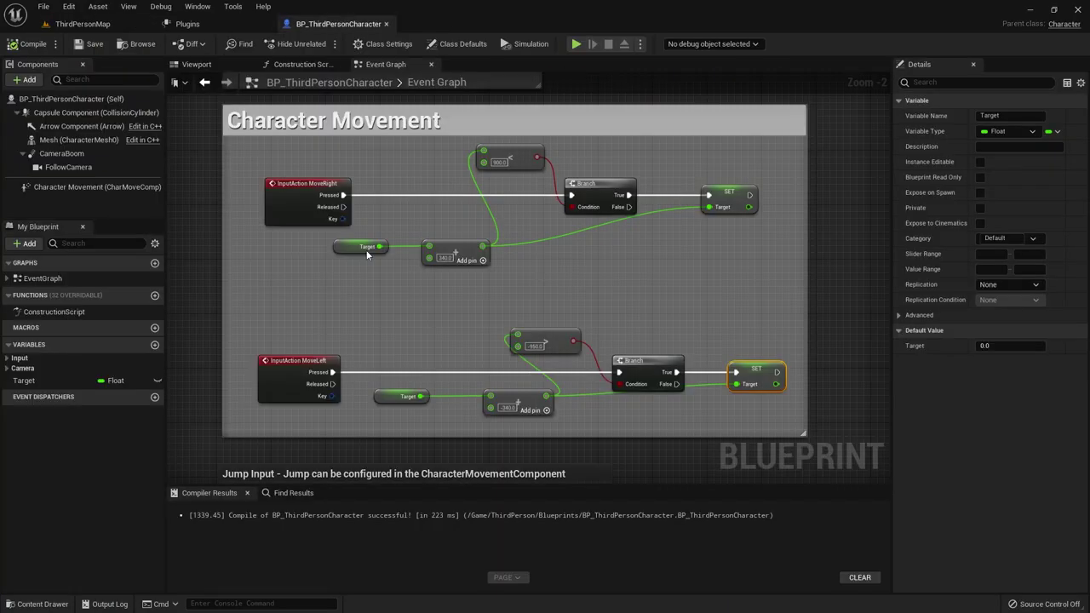
scroll(368, 254, down, 3)
scroll(351, 388, up, 2)
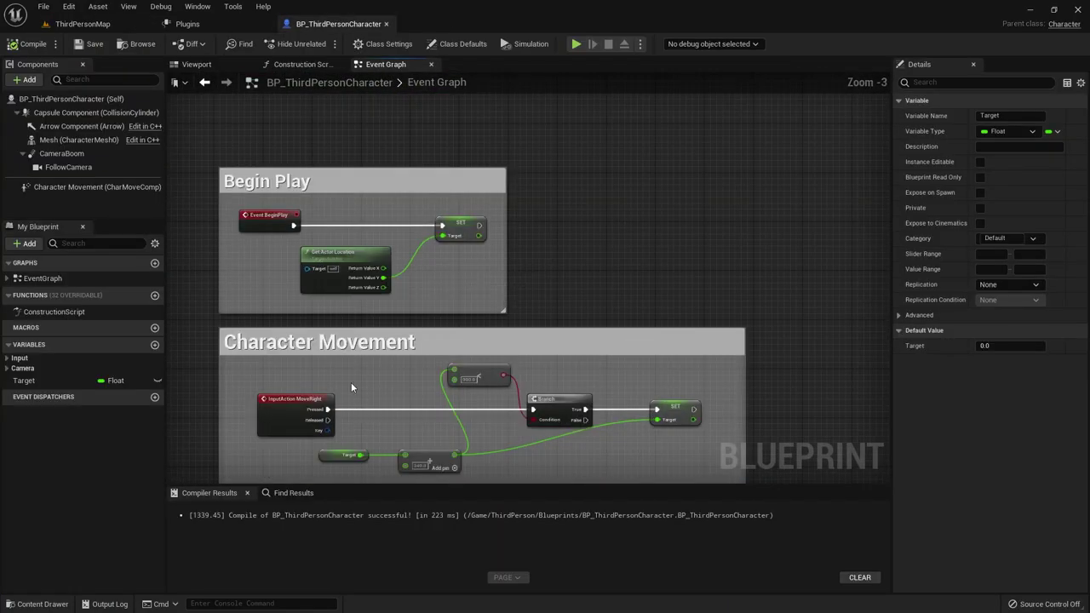
right_drag(352, 388, 367, 328)
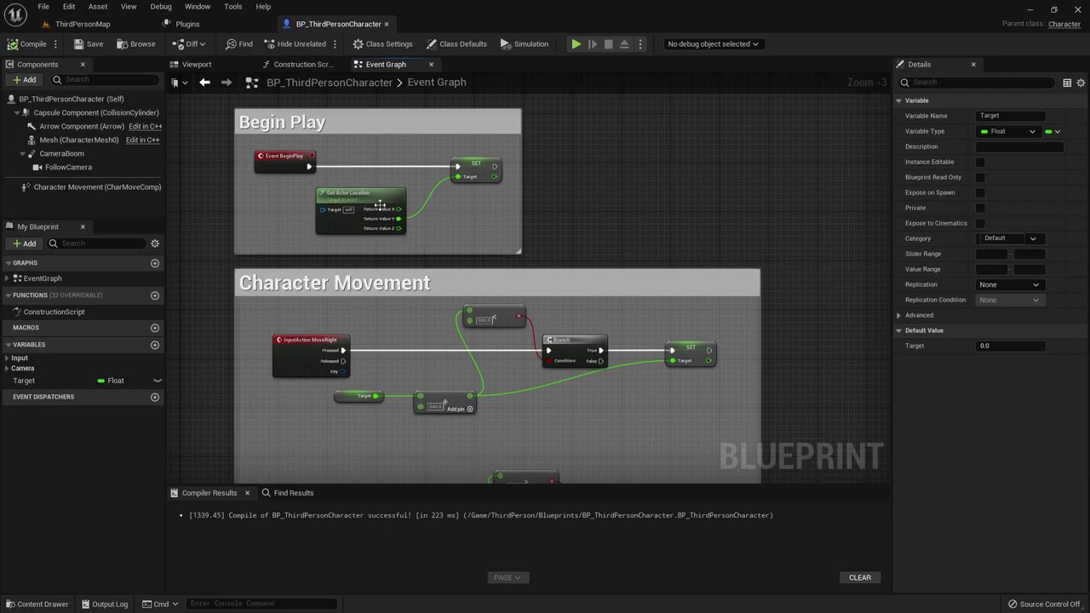
scroll(366, 213, up, 3)
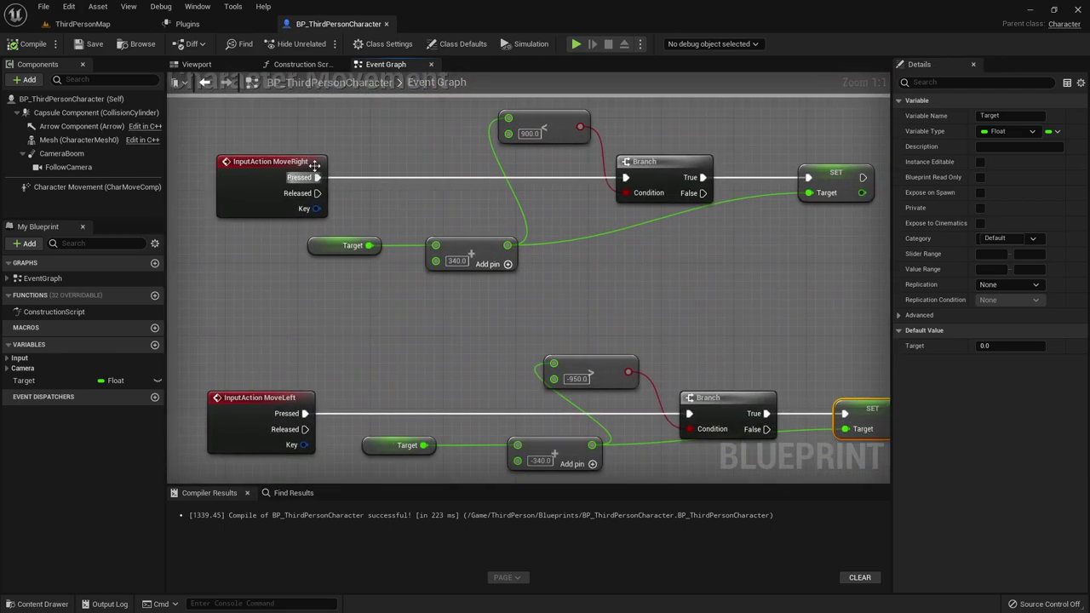
click(324, 247)
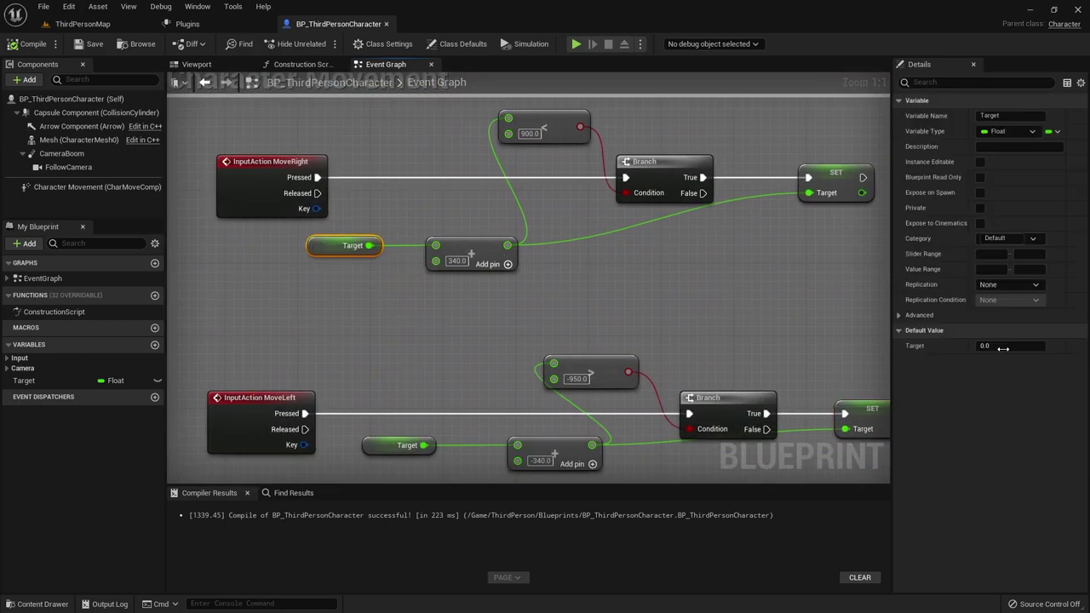
mouse_move(311, 128)
right_down()
mouse_move(308, 321)
mouse_move(328, 416)
right_up()
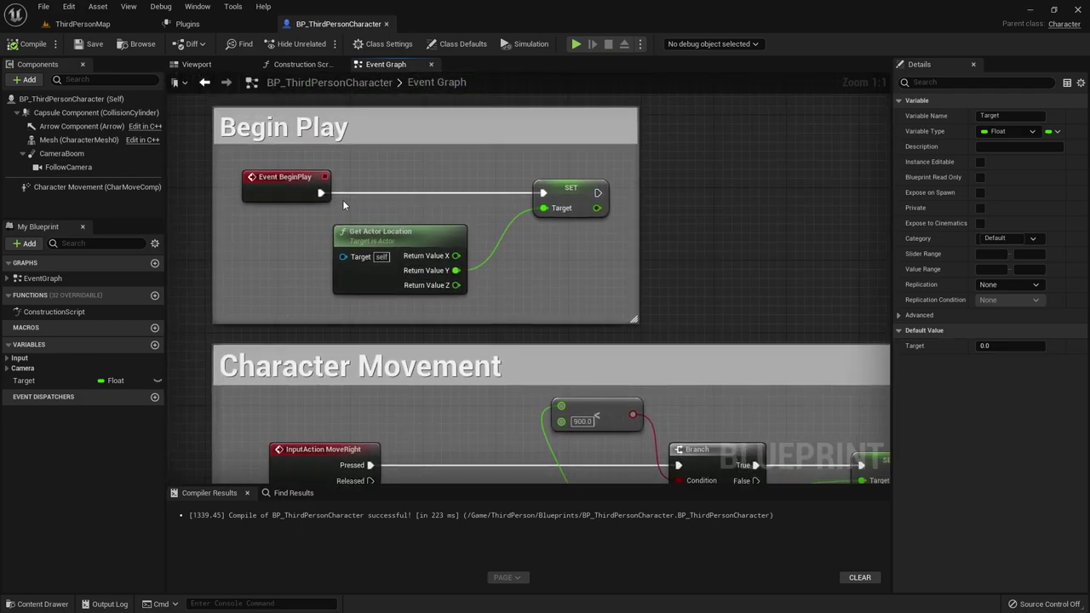
right_drag(490, 332, 465, 108)
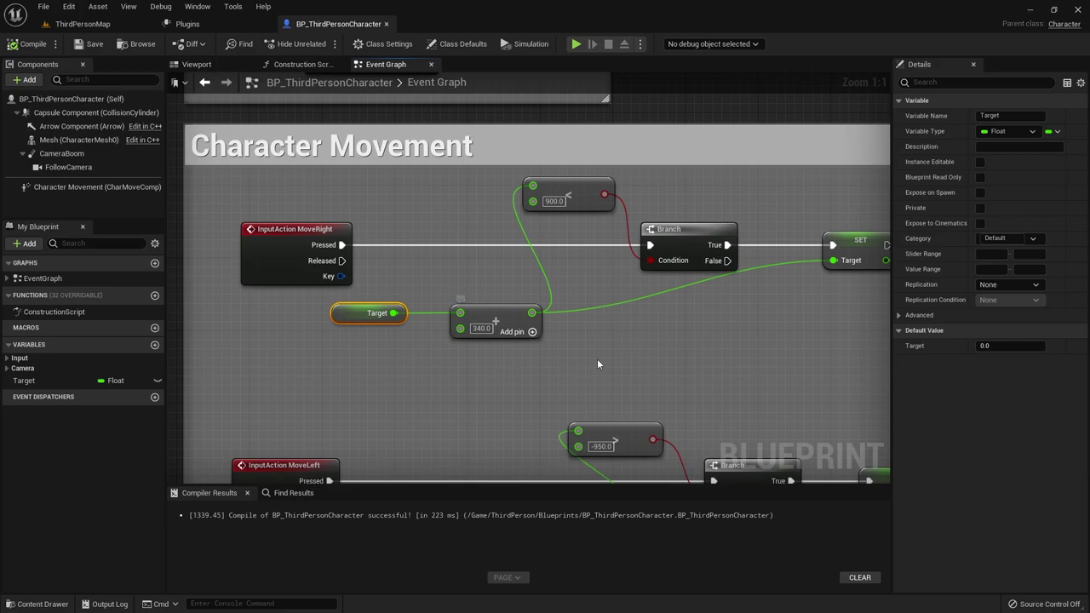
right_drag(531, 213, 417, 209)
click(555, 229)
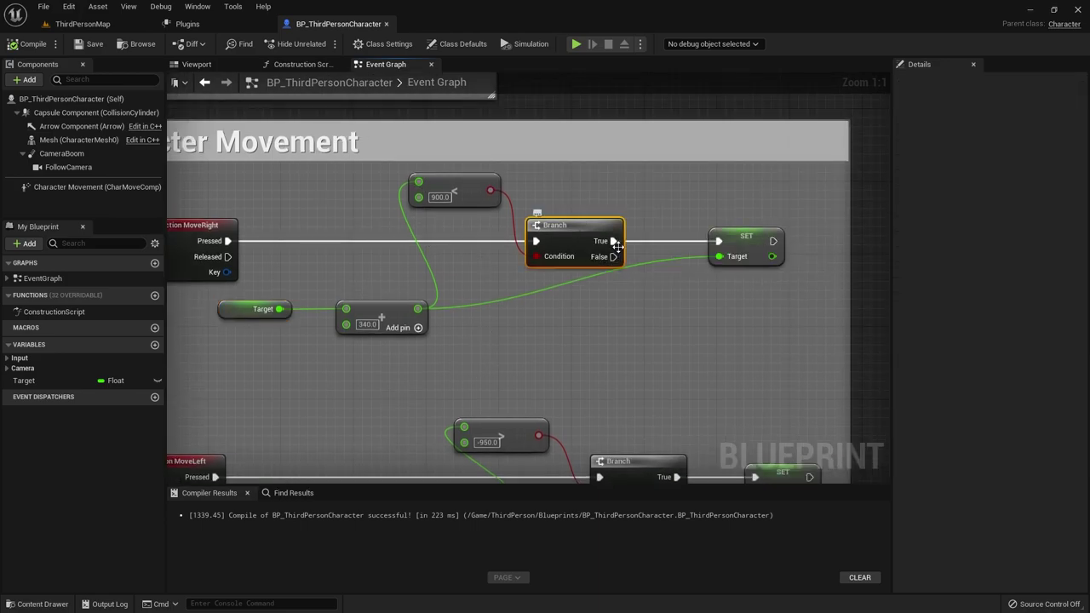
right_drag(698, 346, 748, 170)
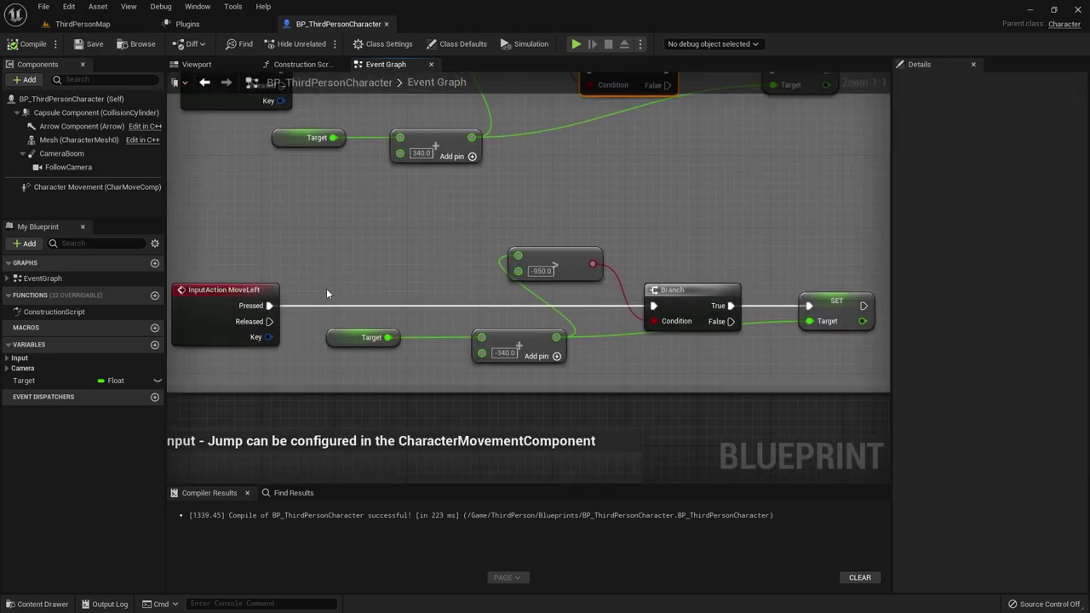
right_drag(326, 294, 271, 297)
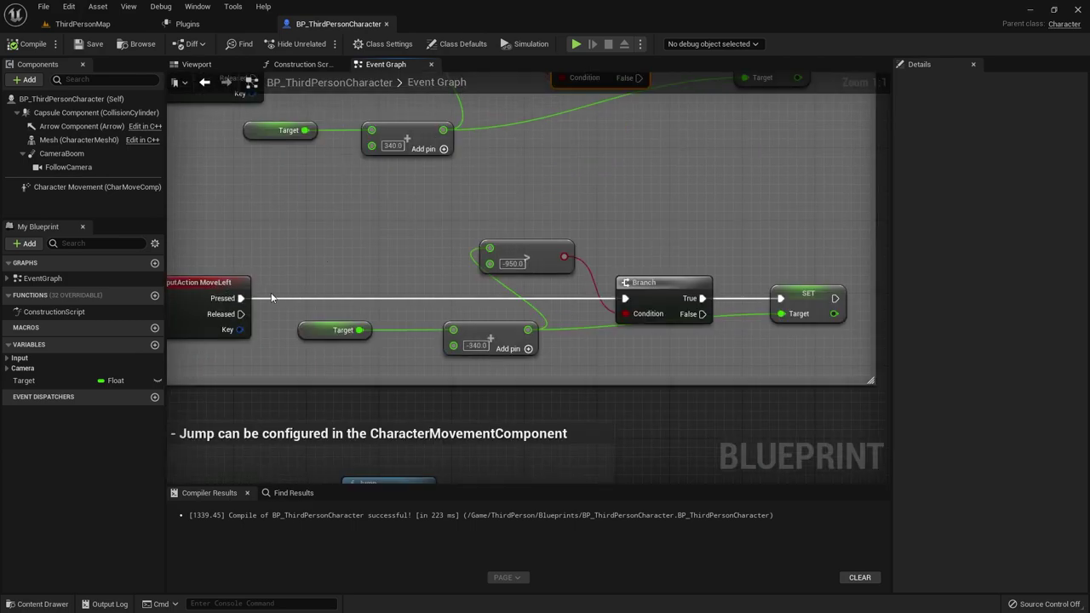
scroll(484, 339, down, 3)
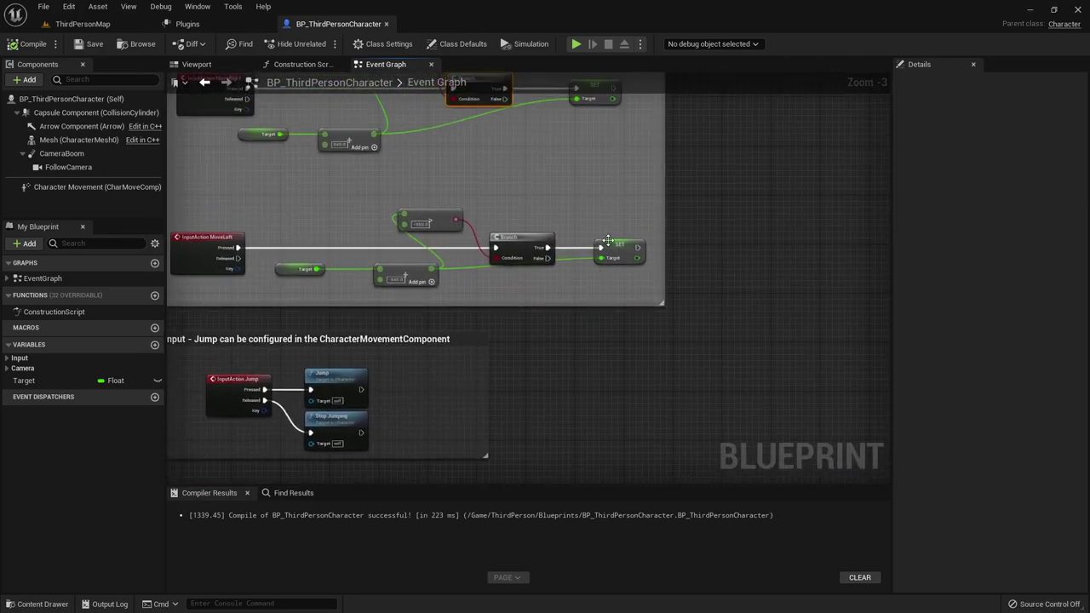
click(620, 251)
right_drag(575, 267, 623, 346)
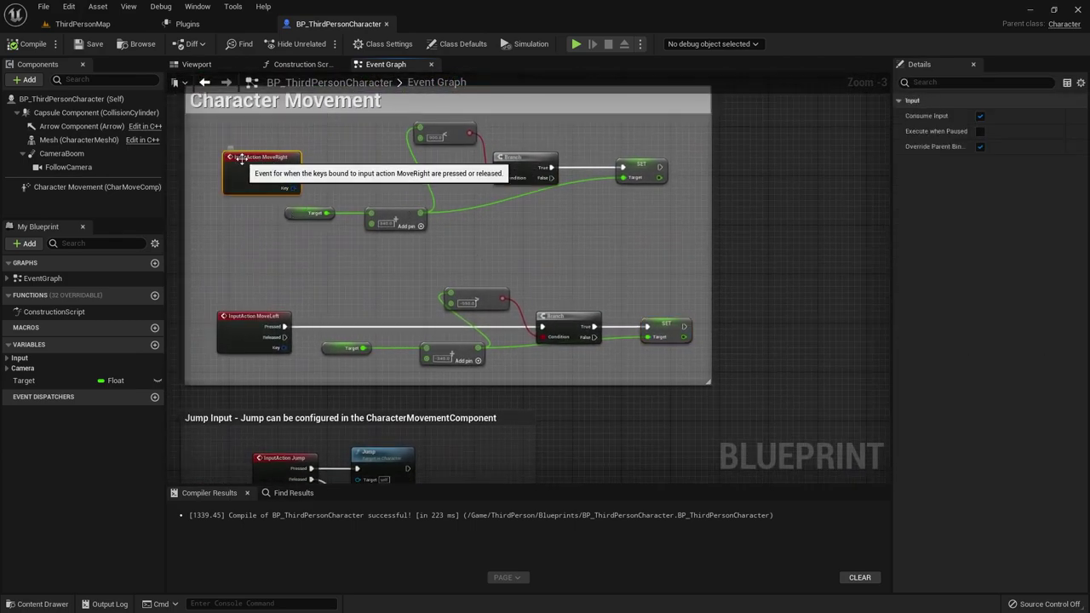
right_drag(739, 477, 599, 264)
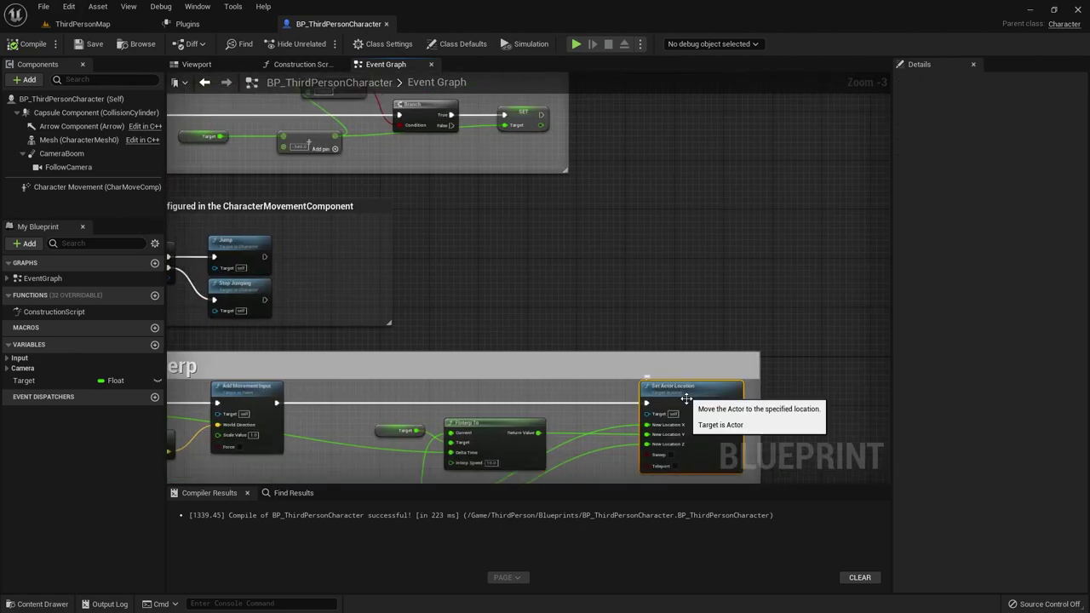
Zoom into the Event Tick Interp nodes and nudge the Target getter slightly down and left.
scroll(650, 398, up, 3)
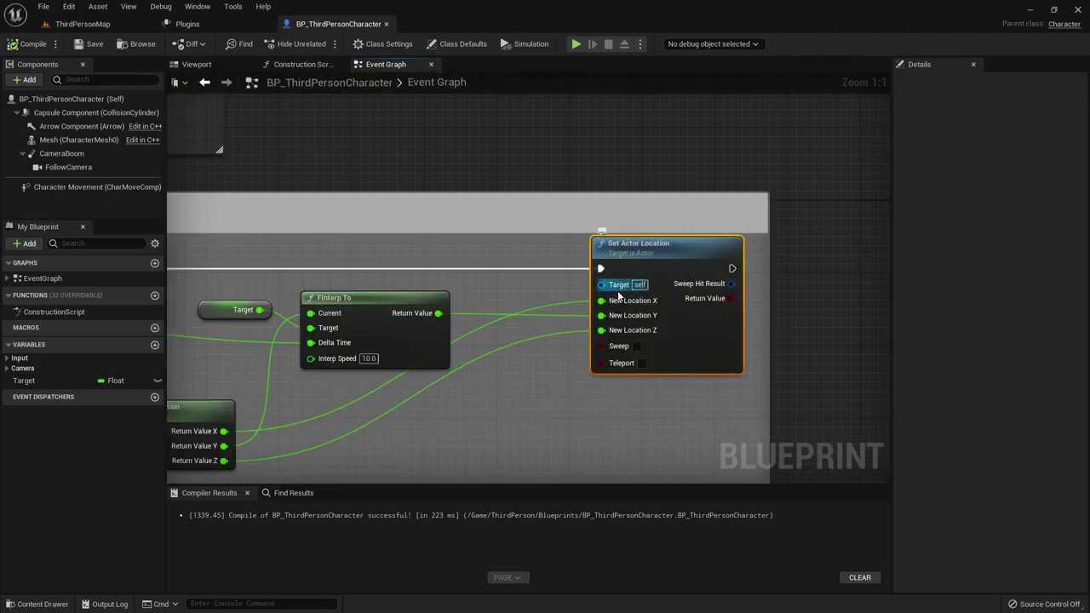
right_drag(609, 323, 208, 256)
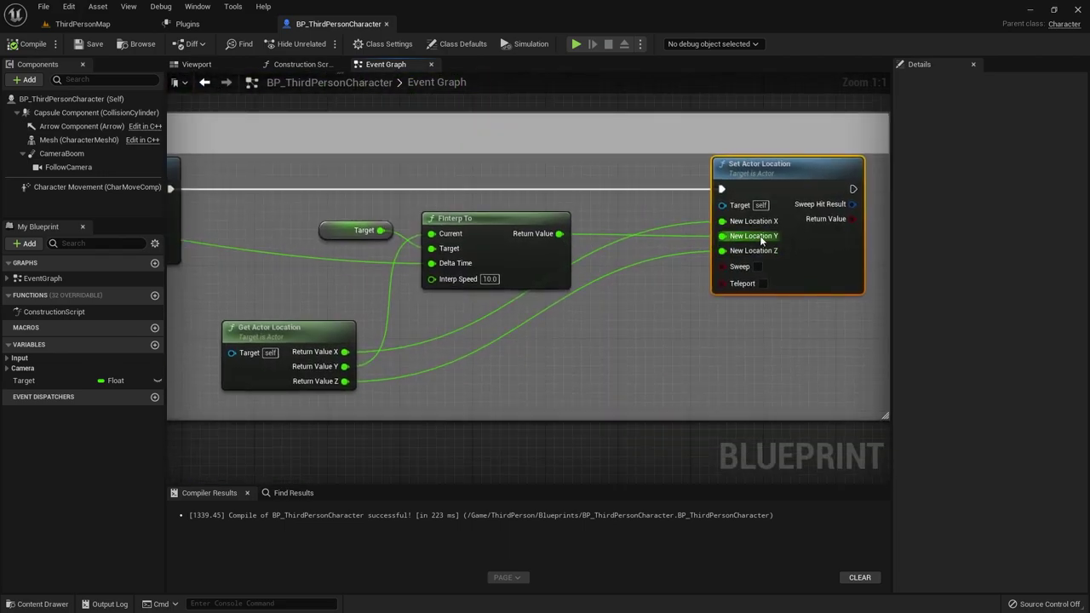
drag(341, 234, 331, 243)
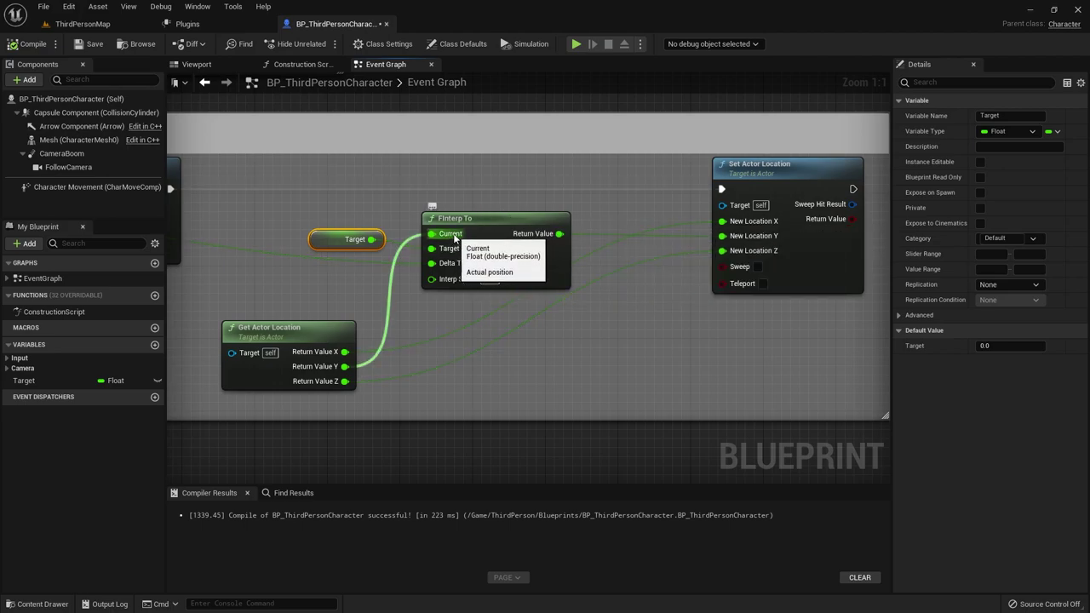
click(254, 339)
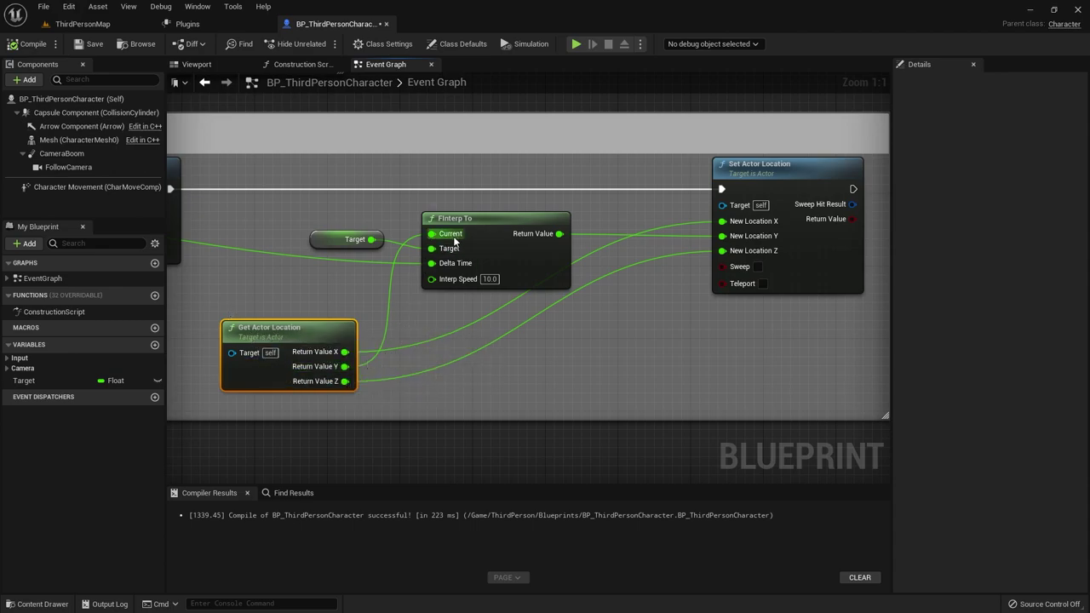
click(337, 244)
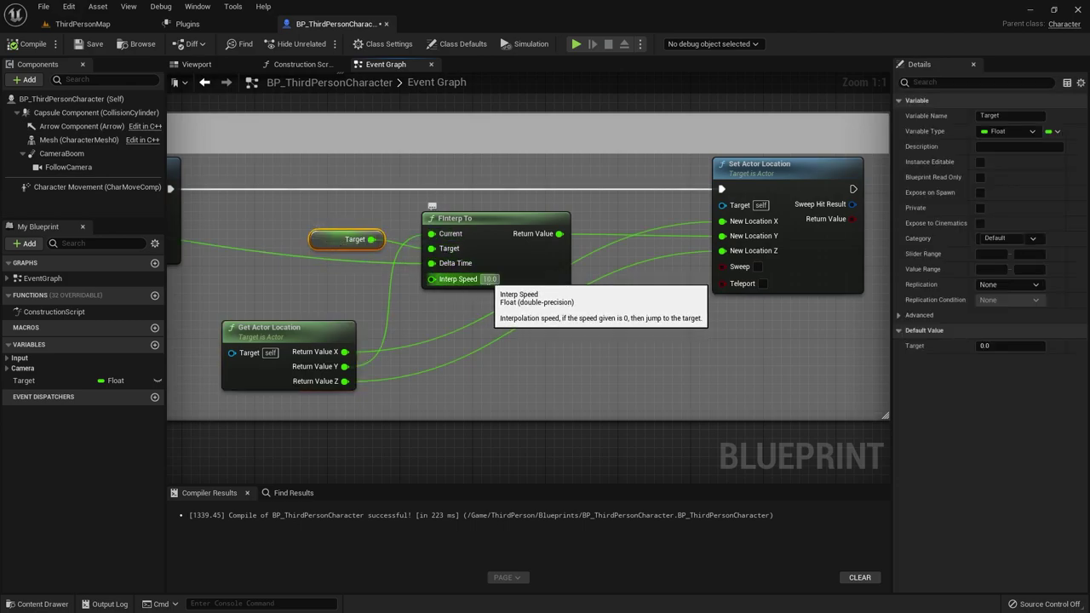
text(1)
click(460, 309)
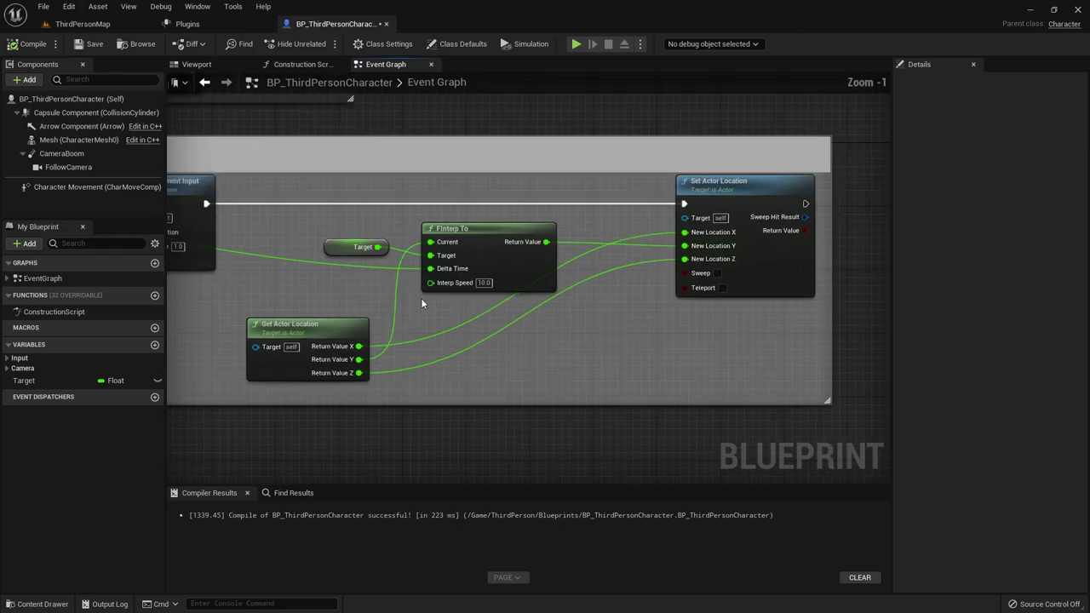
Zoom back out and center the Character Movement comment with its MoveRight and MoveLeft chains.
scroll(420, 298, down, 3)
scroll(362, 381, down, 2)
scroll(363, 381, up, 2)
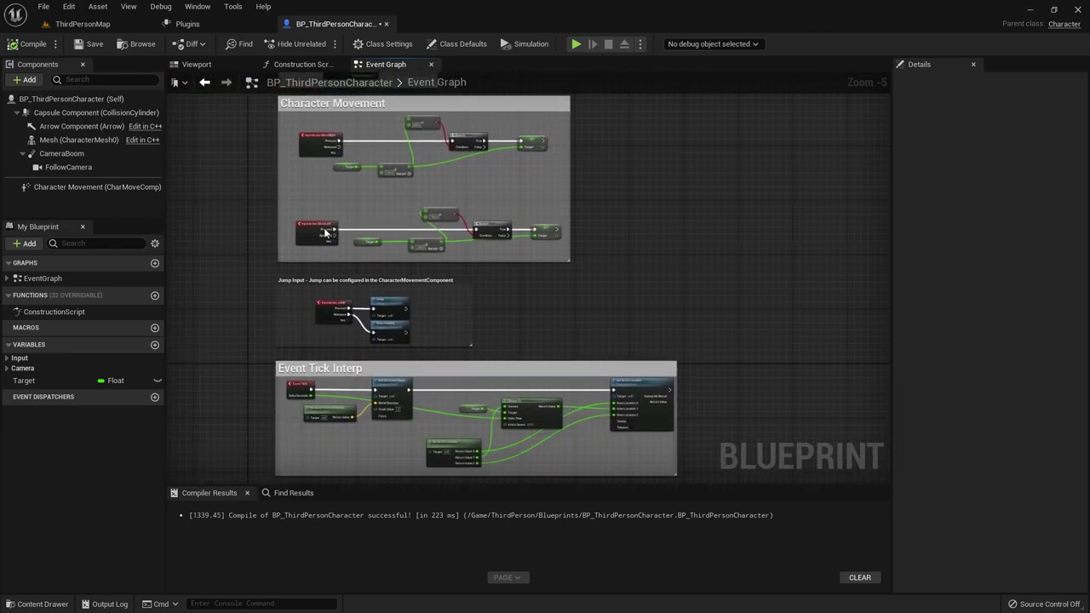
scroll(307, 324, up, 1)
scroll(302, 306, down, 3)
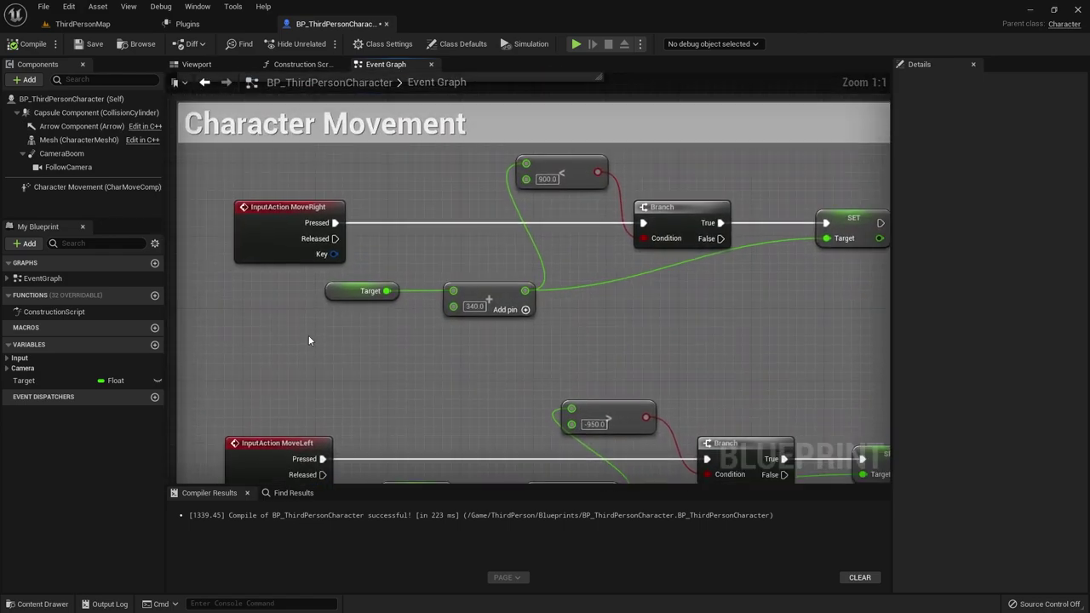
right_drag(337, 313, 331, 300)
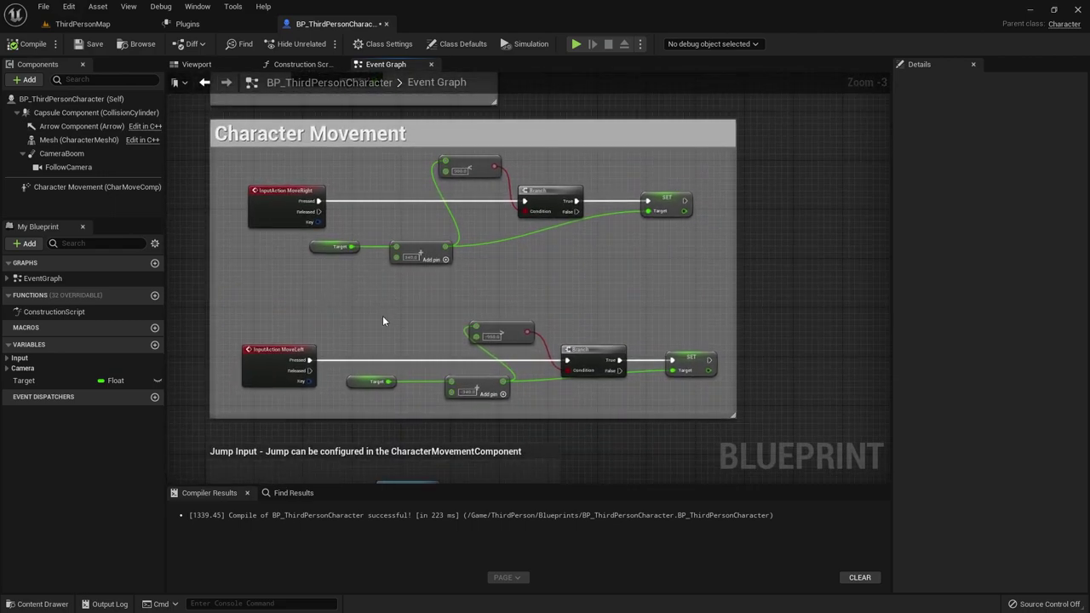
Play-test ThirdPersonMap, running the character forward along the bridge across open water.
click(83, 24)
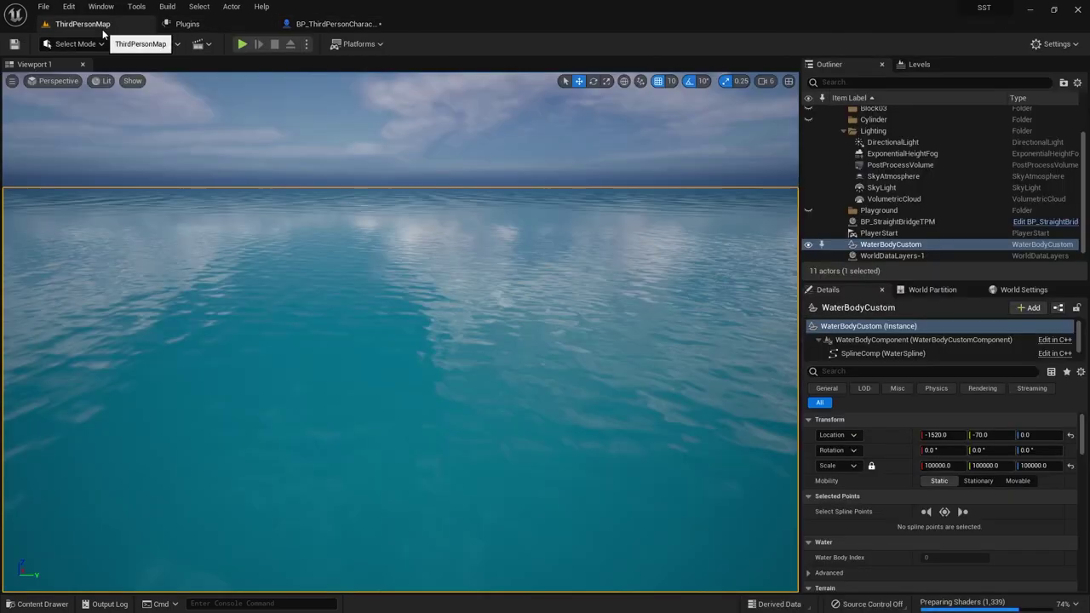
click(245, 43)
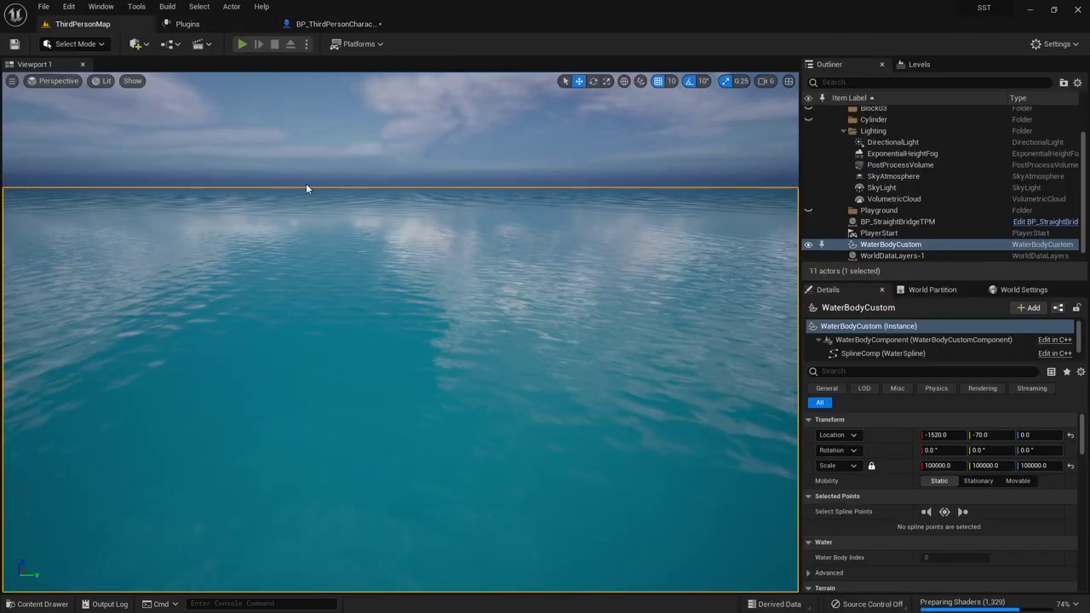
key(w)
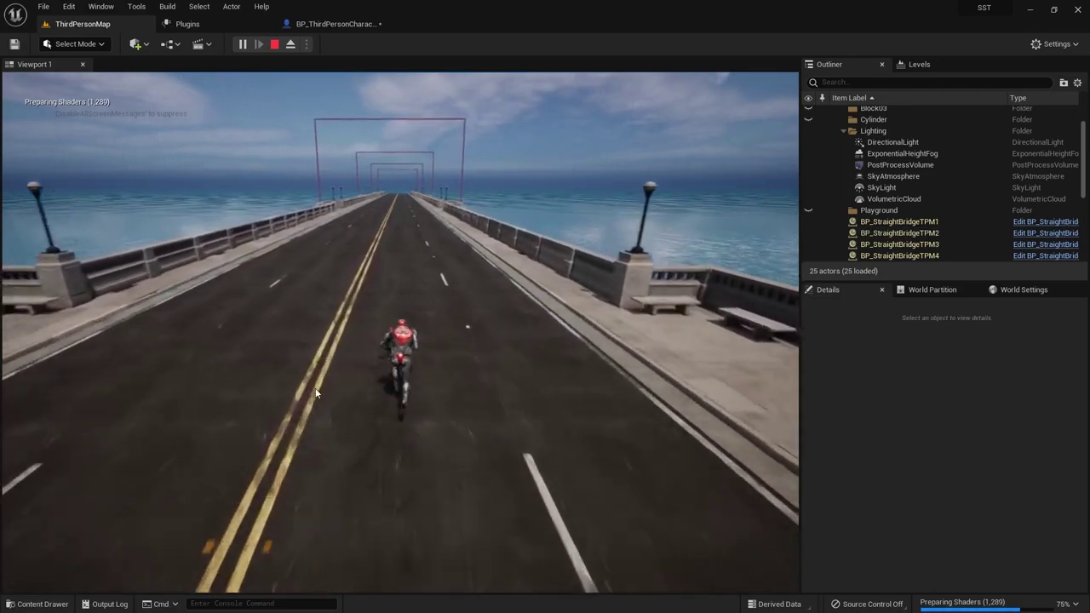
click(323, 373)
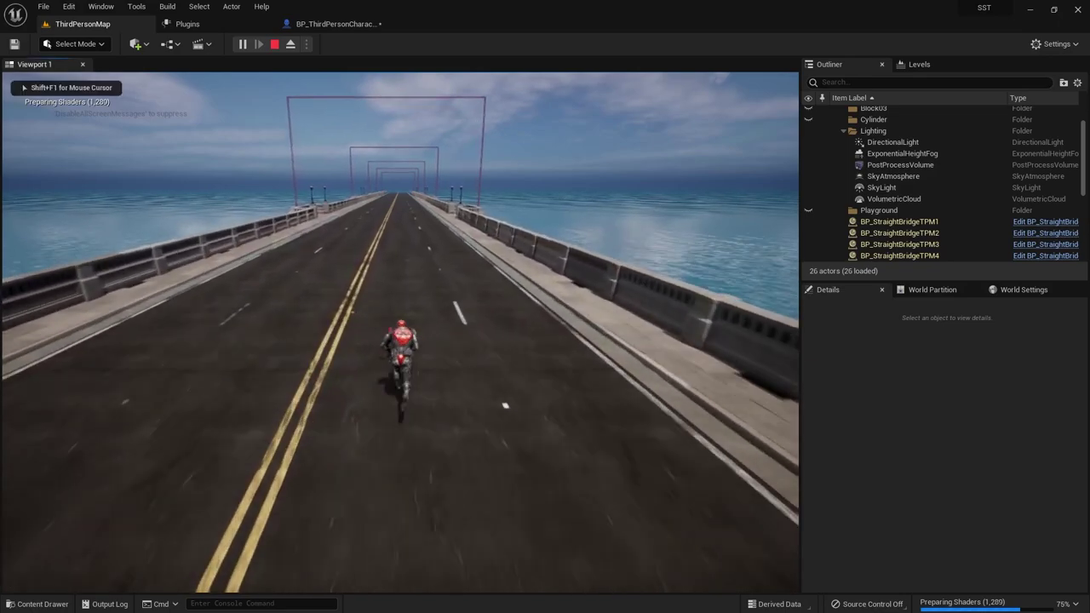